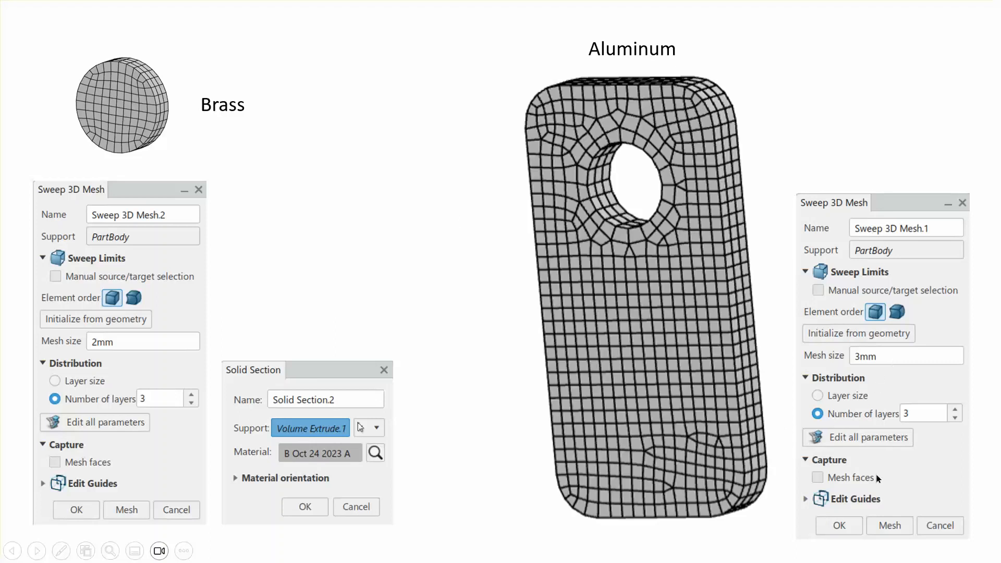
pyautogui.click(438, 258)
pyautogui.click(438, 259)
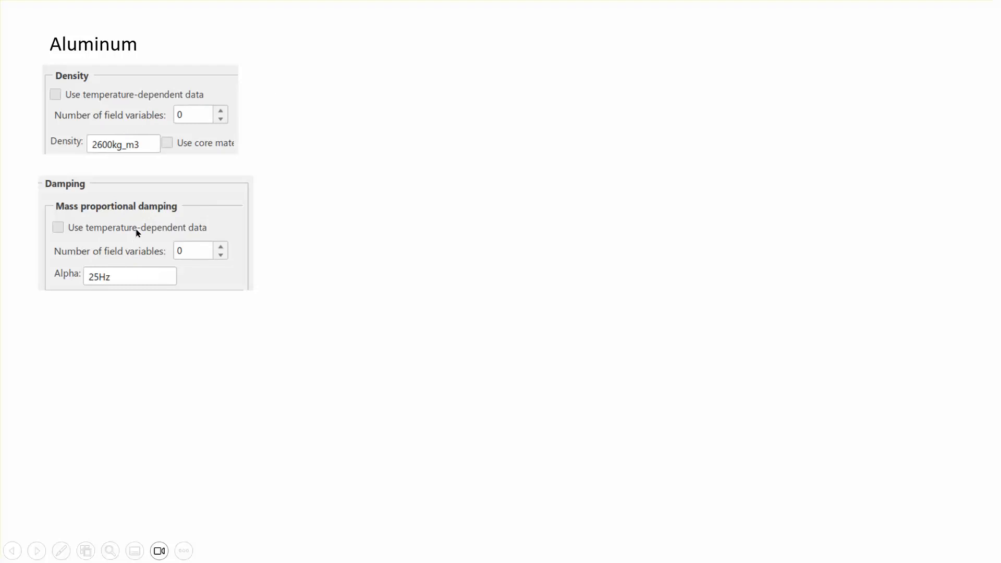
pyautogui.click(305, 194)
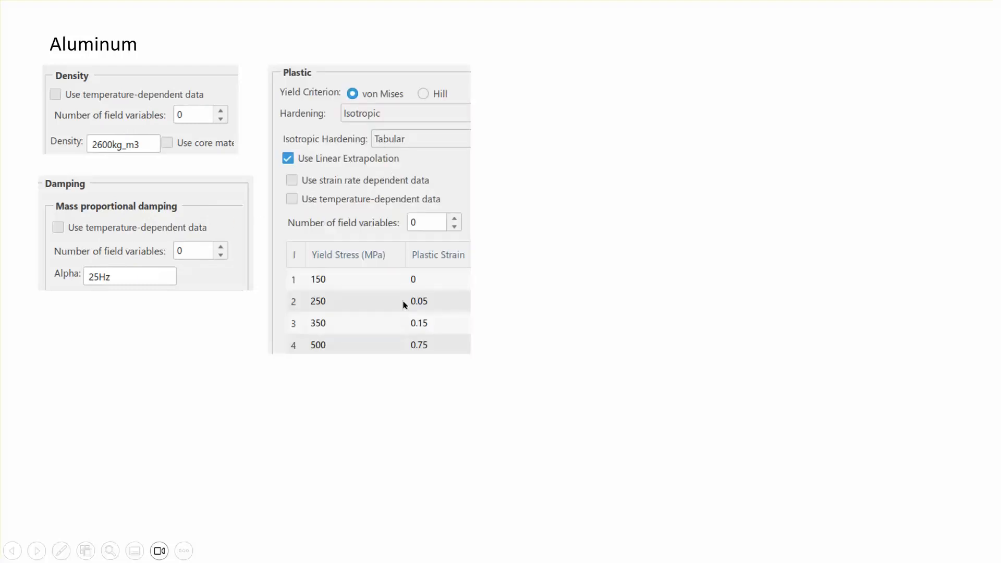
pyautogui.click(579, 339)
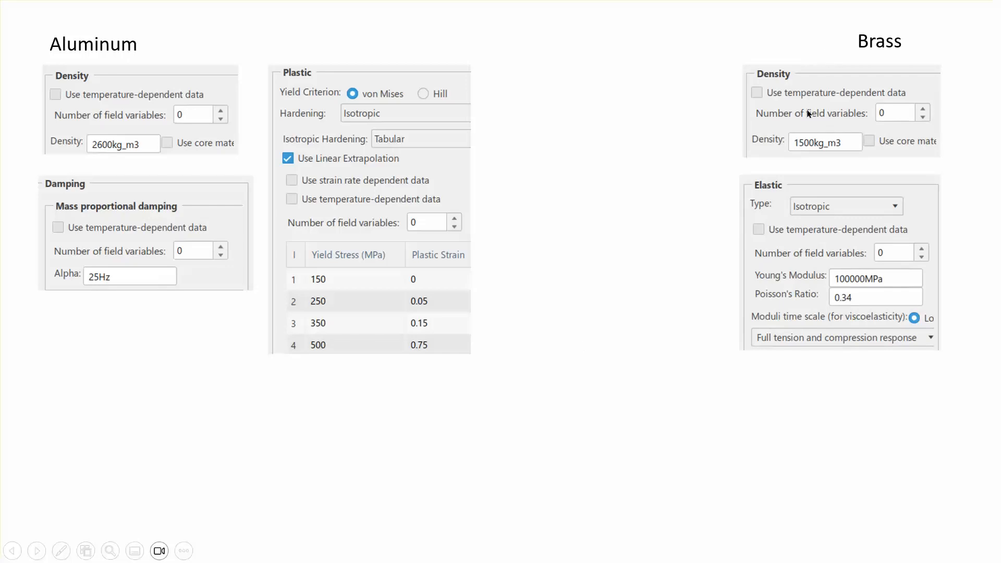
pyautogui.click(652, 242)
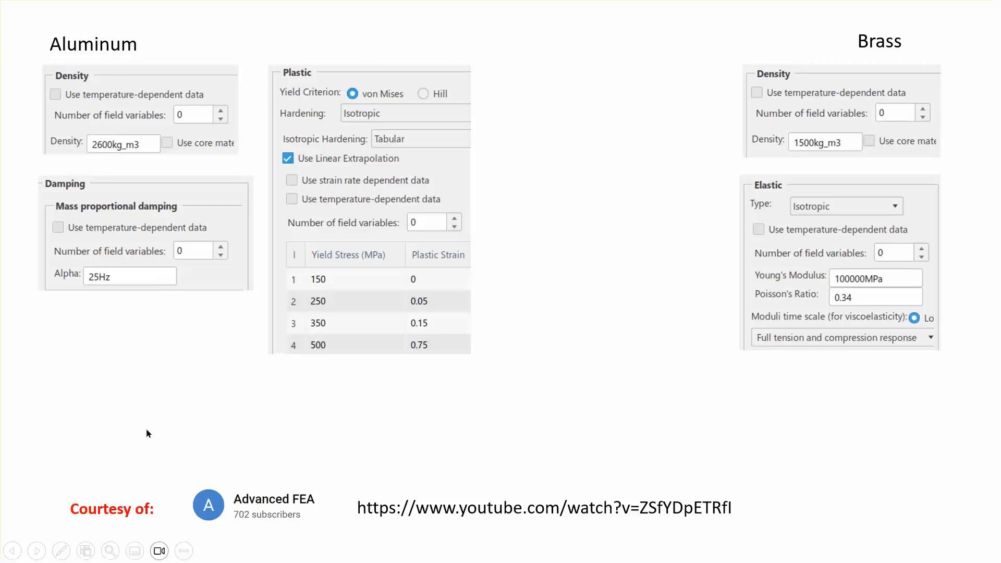
pyautogui.click(594, 357)
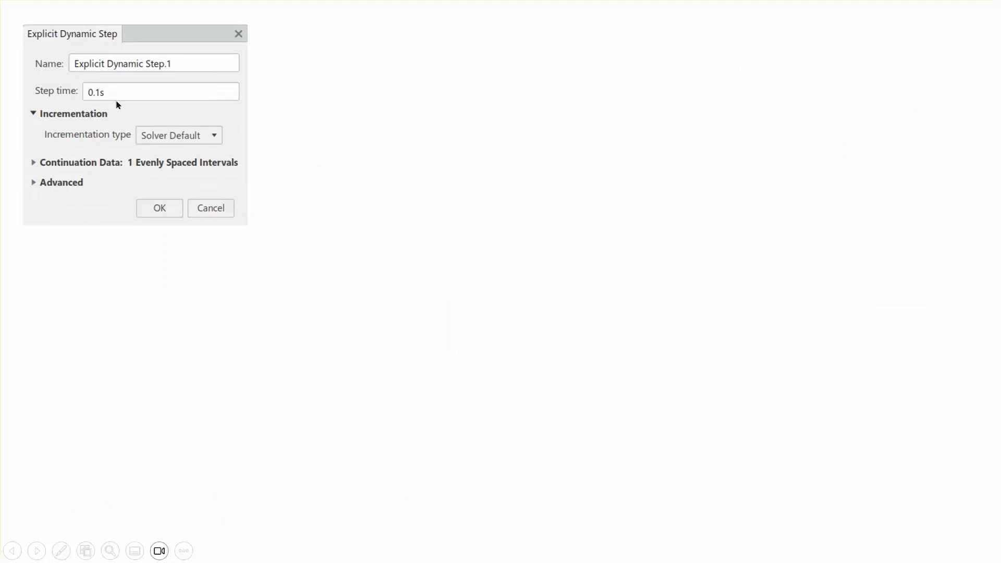
pyautogui.click(354, 93)
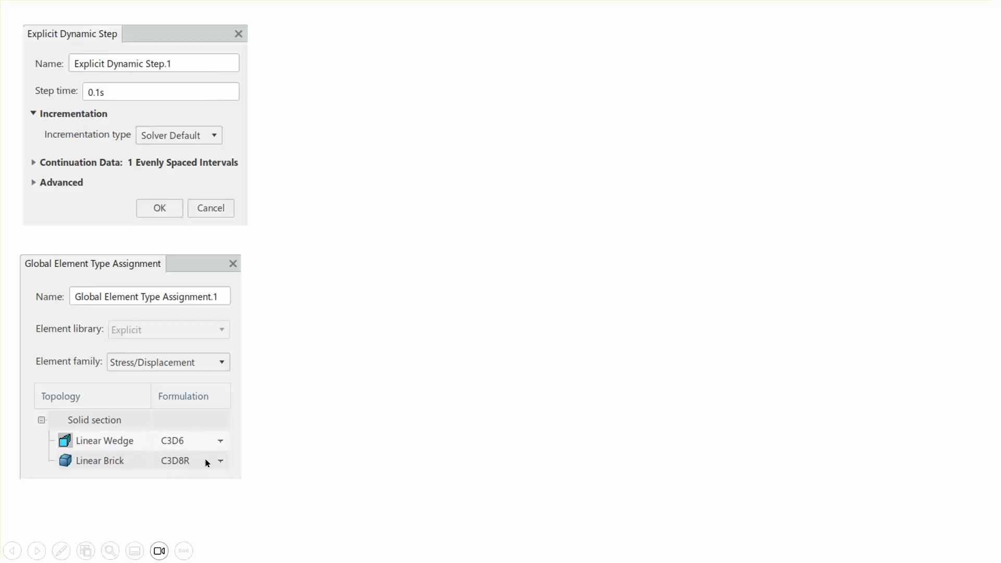
pyautogui.click(326, 362)
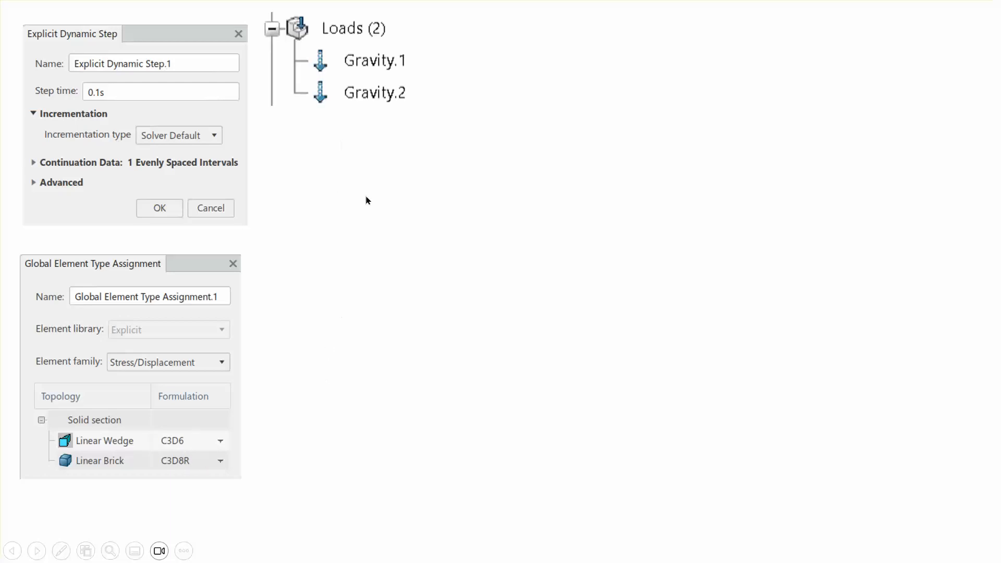
pyautogui.click(393, 173)
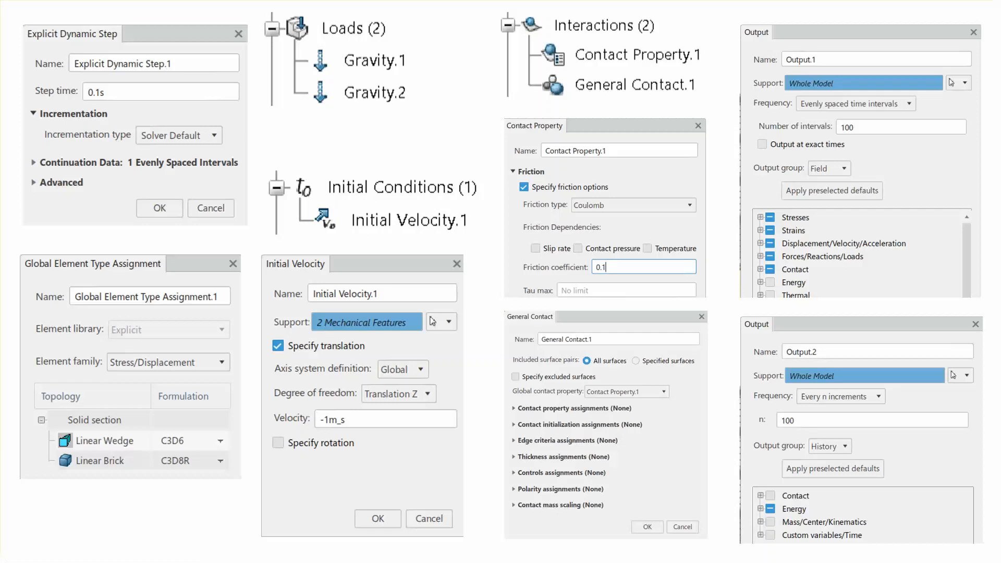
pyautogui.press('Right')
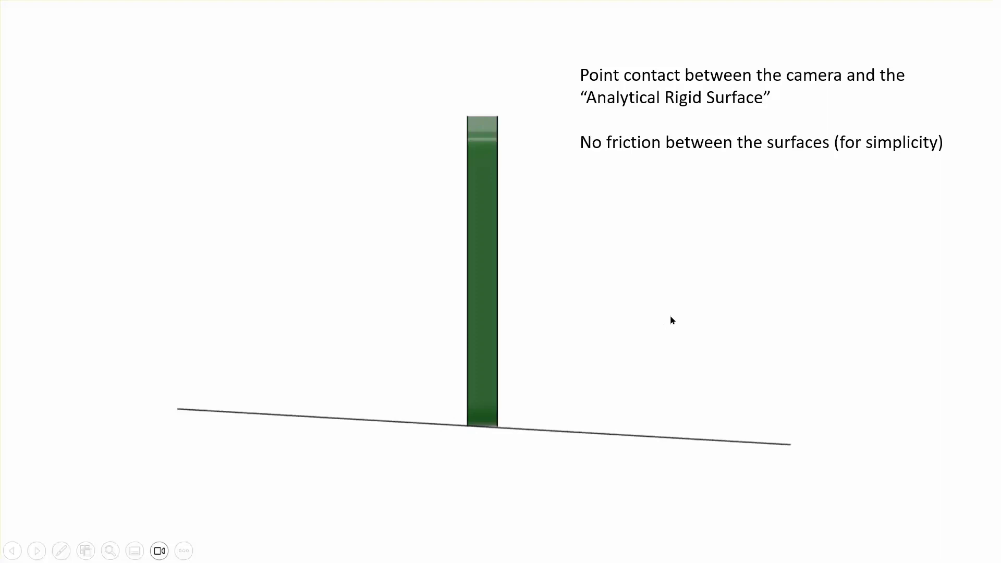
pyautogui.hotkey('alt', 'Tab')
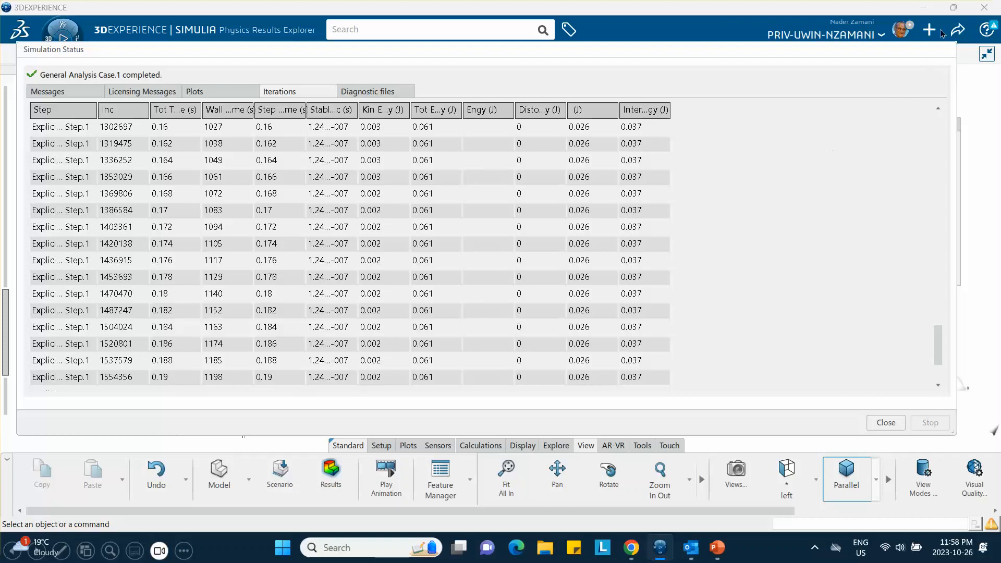
# End the slide show and switch to the 3DEXPERIENCE window with the empty assembly.
pyautogui.click(921, 3)
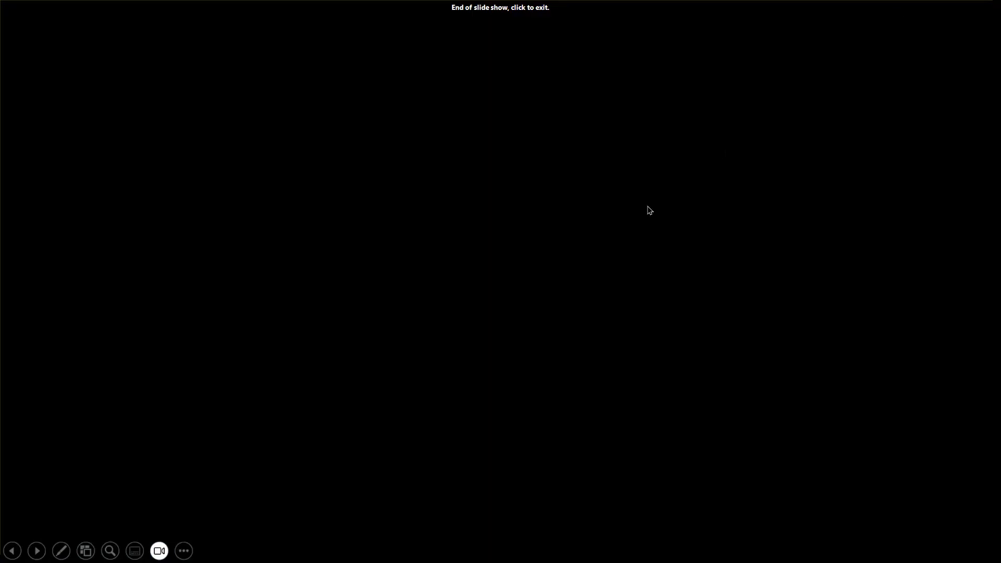
pyautogui.click(537, 349)
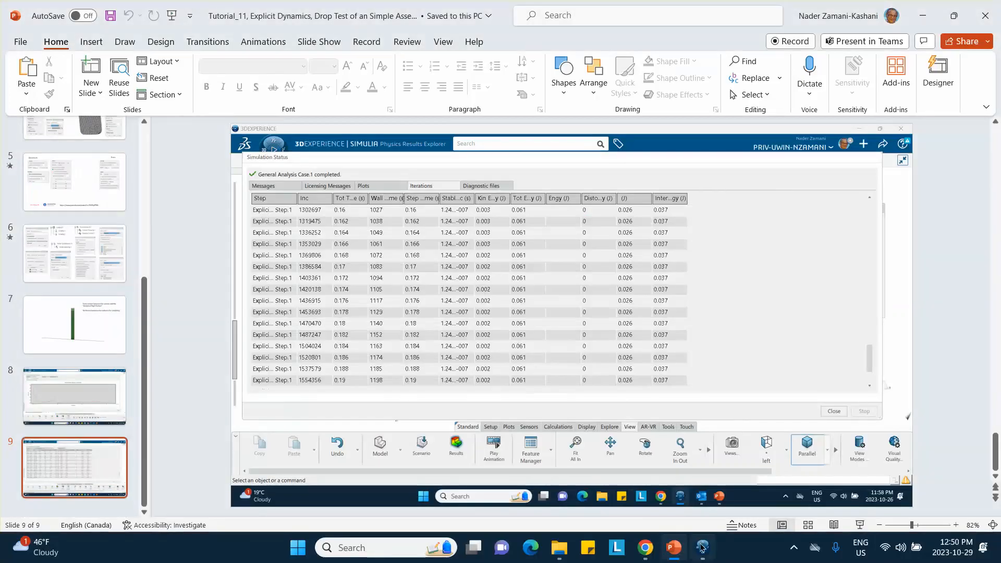
pyautogui.click(702, 547)
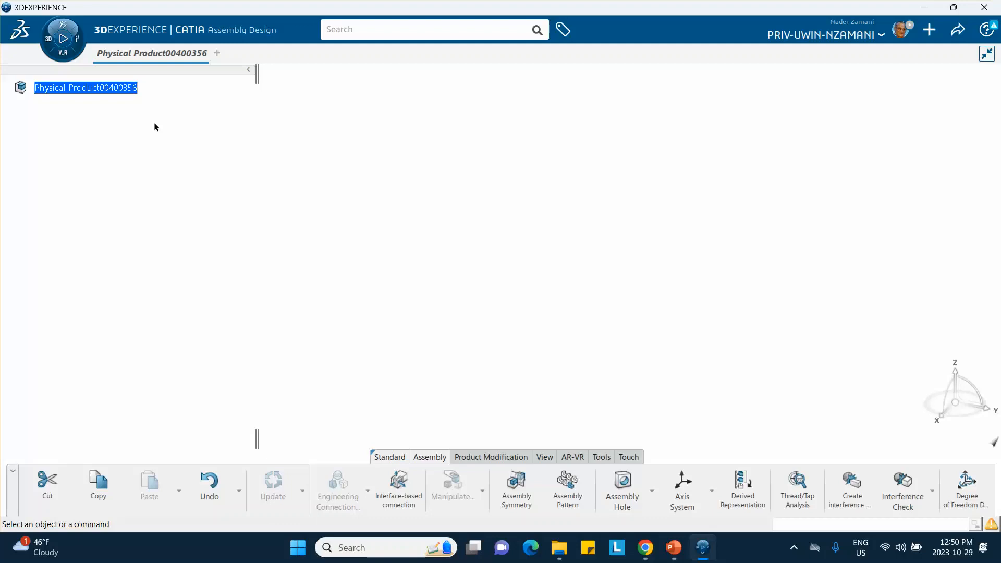
# Insert a new 3D Part under the root physical product.
pyautogui.rightClick(90, 93)
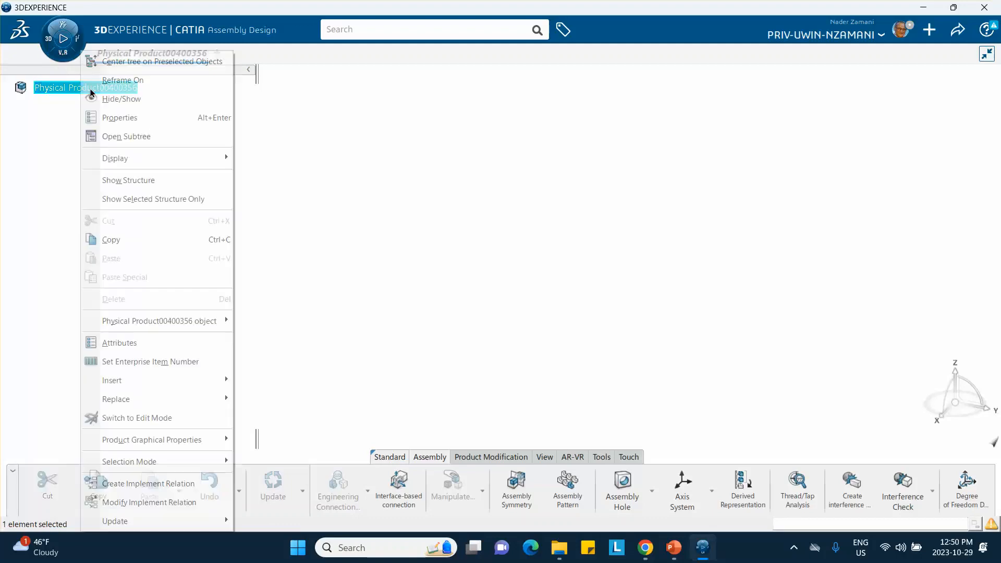
pyautogui.moveTo(148, 381)
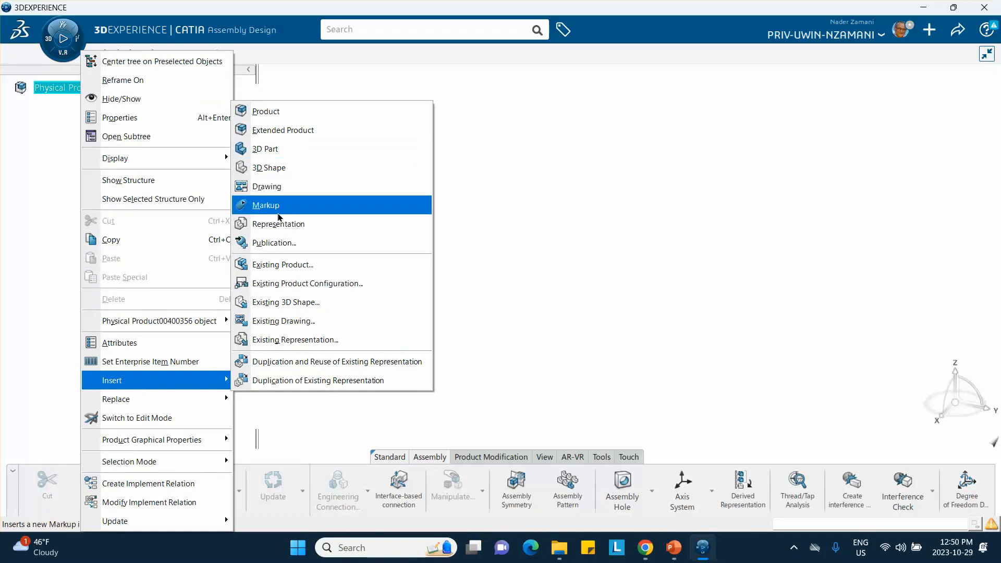
pyautogui.click(274, 150)
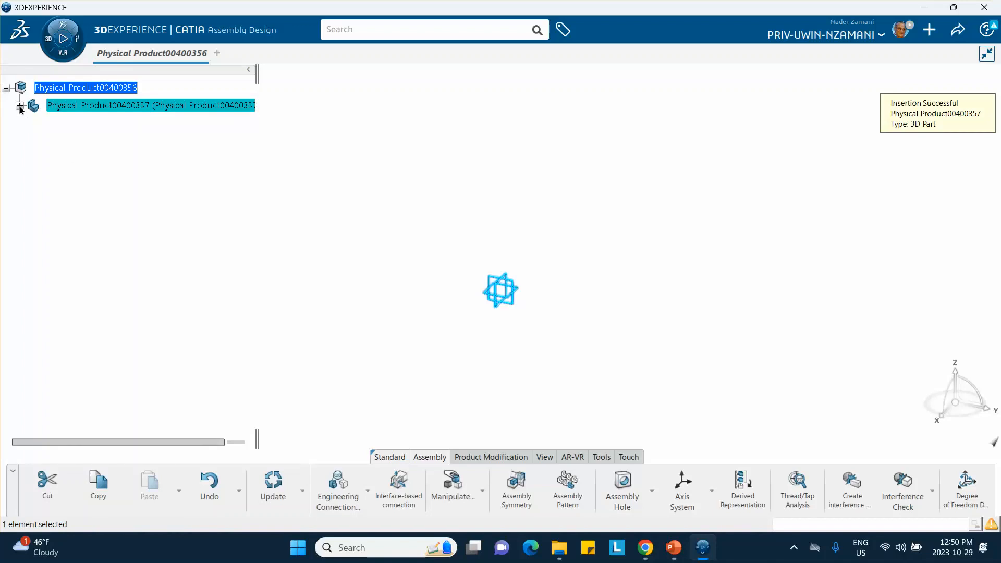
# Open the new part's 3D shape for editing and start a sketch on its yz plane.
pyautogui.click(20, 106)
pyautogui.click(33, 123)
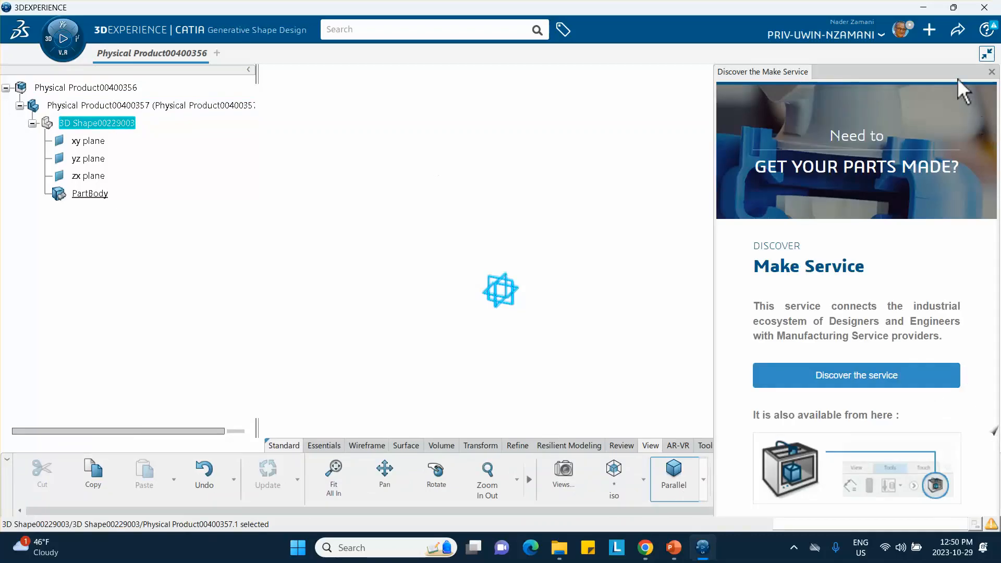
pyautogui.click(992, 72)
pyautogui.click(640, 163)
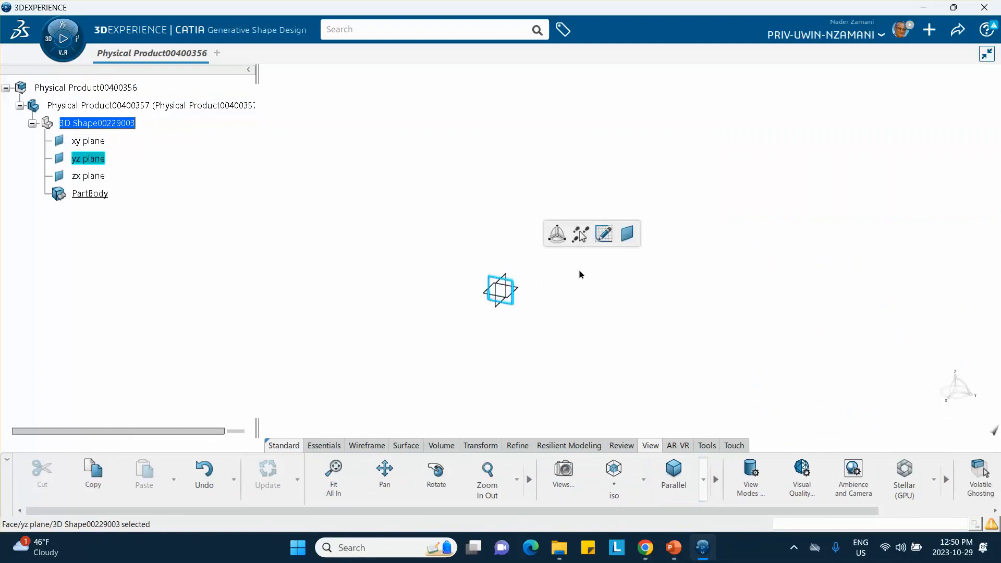
pyautogui.click(603, 233)
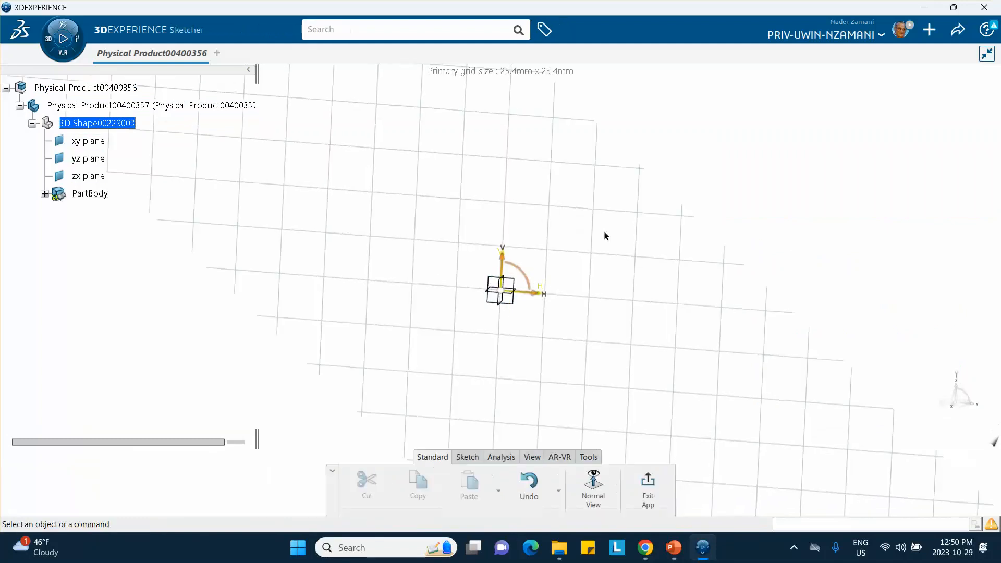
# Sketch a centered rectangle about 78 mm wide and 150 mm high, its center on the vertical axis about 78 mm above the origin.
pyautogui.moveTo(562, 206); pyautogui.dragTo(571, 275, button='middle')
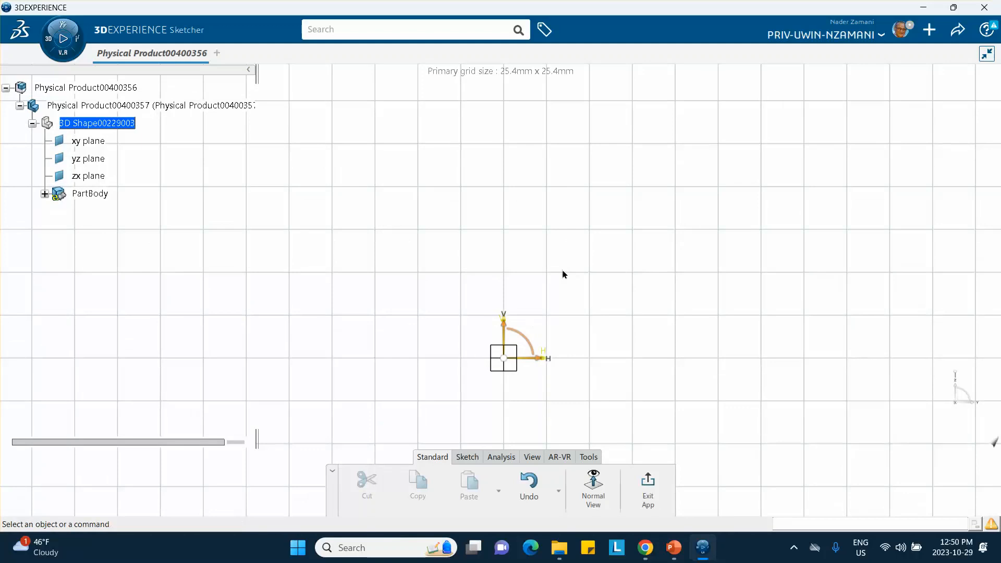
pyautogui.moveTo(536, 265); pyautogui.dragTo(532, 279, button='middle')
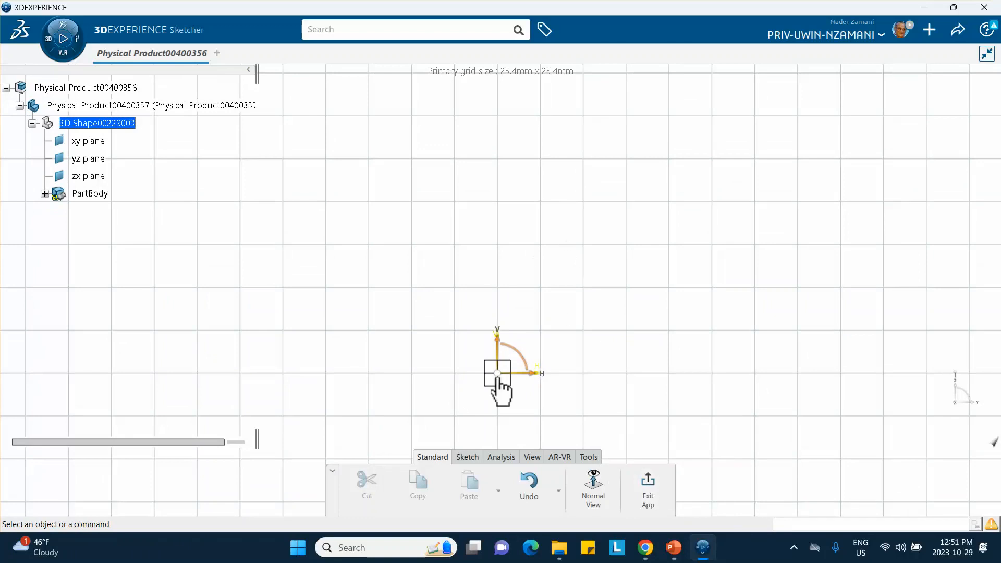
pyautogui.click(467, 457)
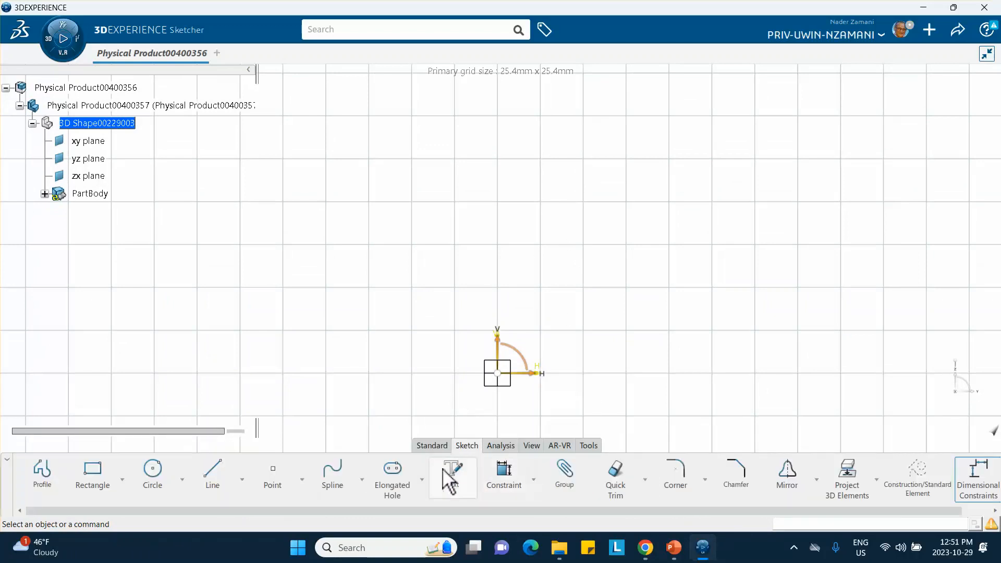
pyautogui.click(125, 485)
pyautogui.click(86, 340)
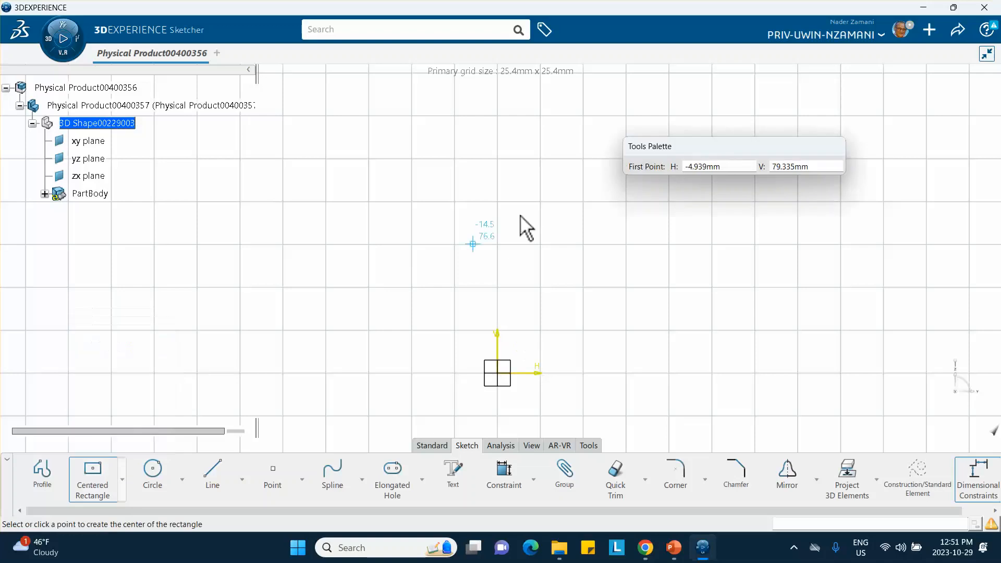
pyautogui.click(497, 241)
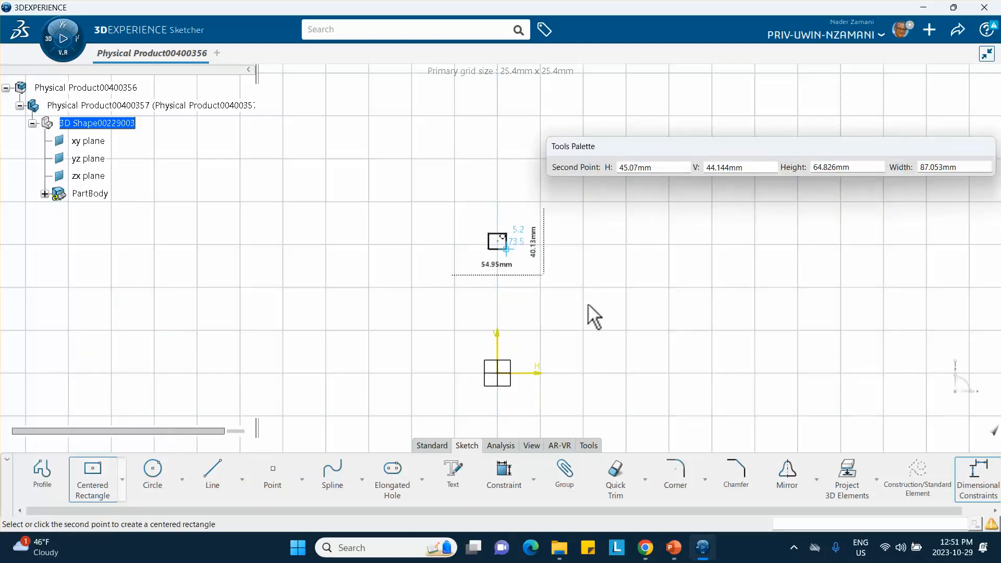
pyautogui.click(563, 368)
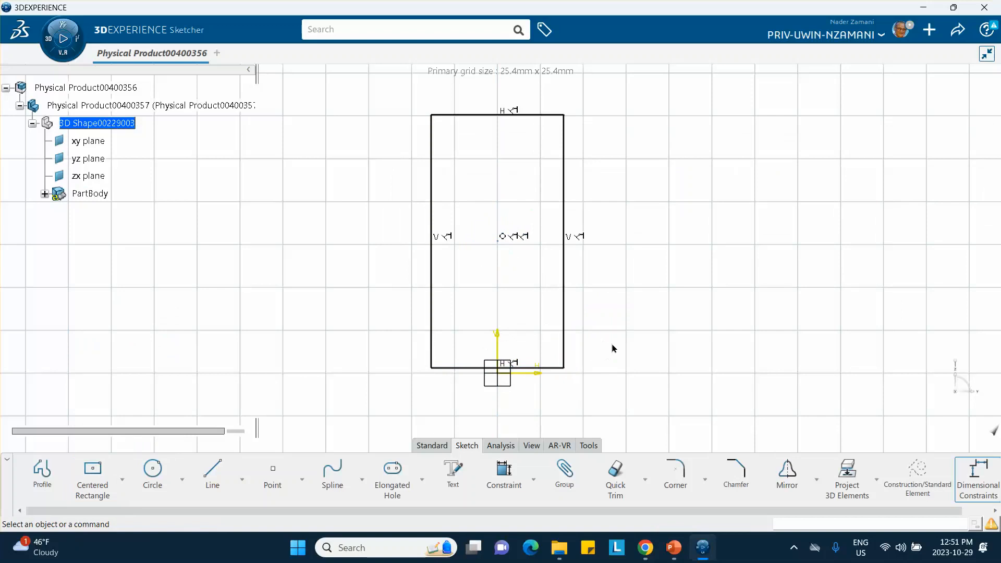
# Dimension the rectangle's vertical side and set its length to 100 mm.
pyautogui.moveTo(610, 343)
pyautogui.mouseDown(button='middle')
pyautogui.moveTo(618, 349)
pyautogui.moveTo(630, 328)
pyautogui.mouseUp(button='middle')
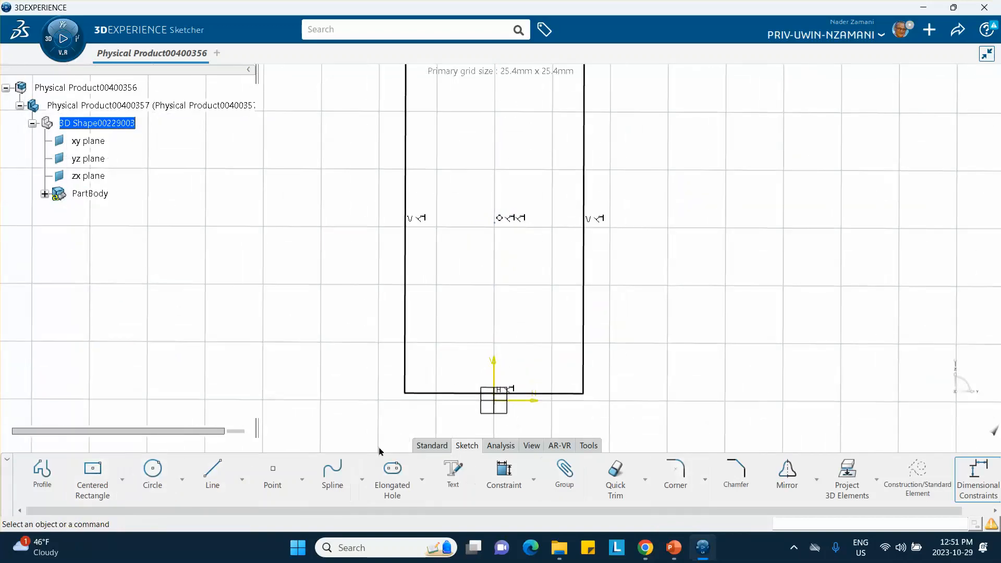
pyautogui.click(505, 471)
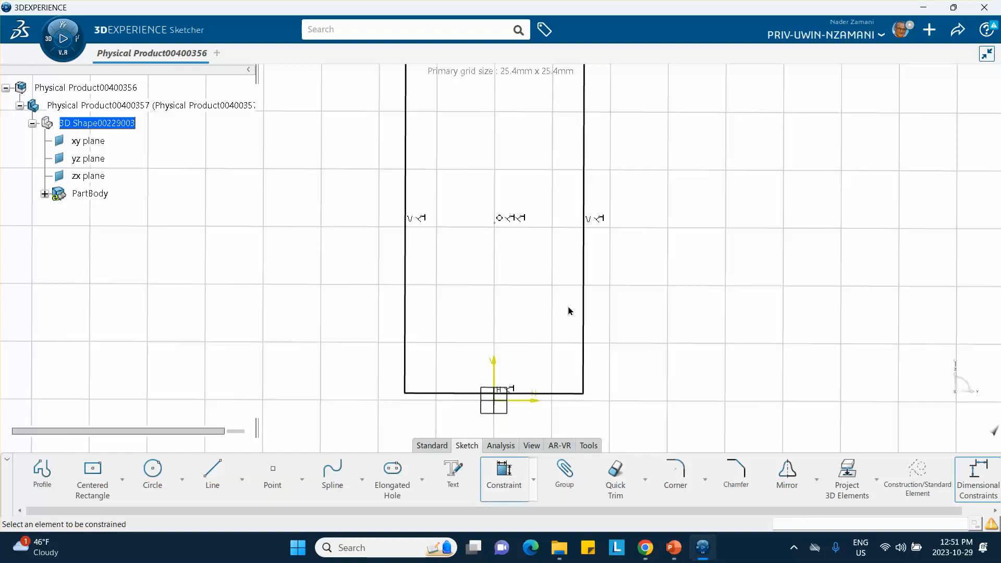
pyautogui.click(594, 286)
pyautogui.click(631, 275)
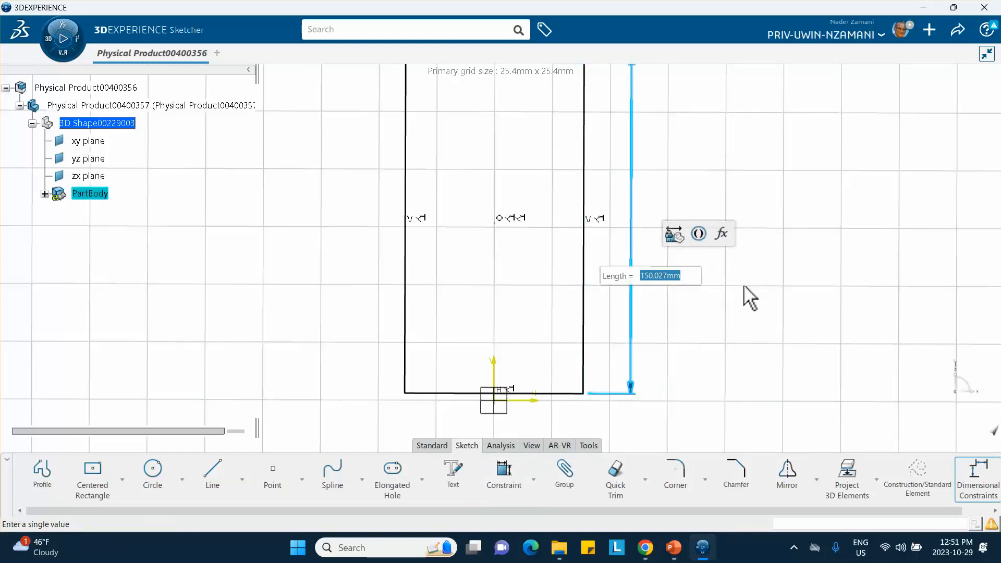
pyautogui.write('100')
pyautogui.press('Return')
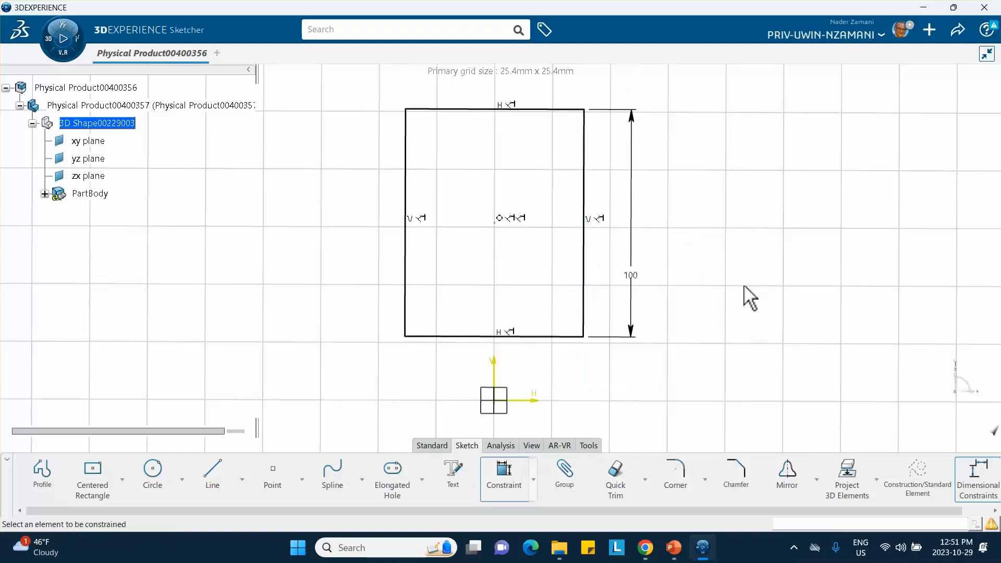
# Dimension the rectangle's top edge and set its length to 50 mm.
pyautogui.click(500, 108)
pyautogui.click(481, 97)
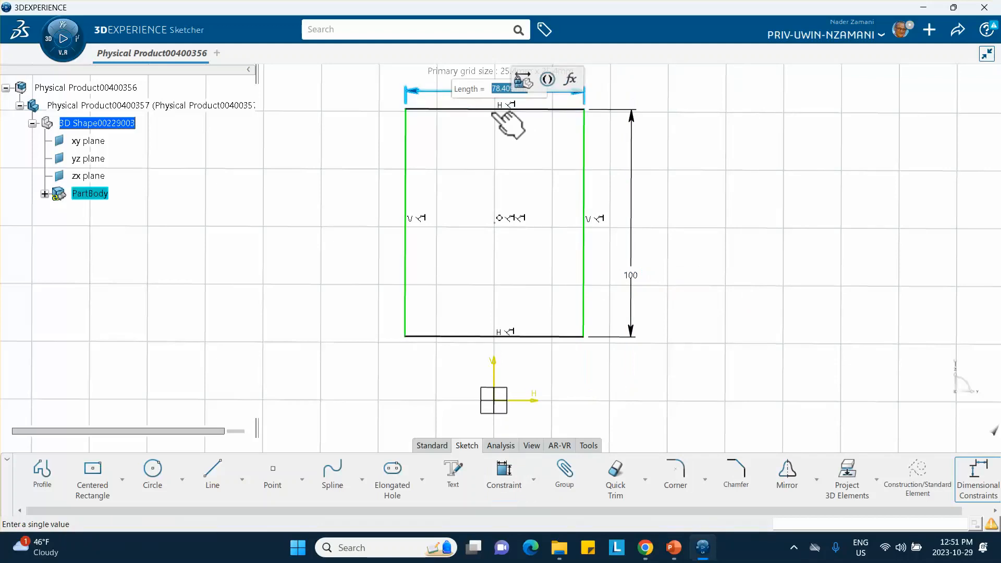
pyautogui.write('50')
pyautogui.press('Return')
# Round all four corners of the rectangle with a 10 mm radius, converting its length constraint into a distance.
pyautogui.moveTo(683, 222); pyautogui.dragTo(626, 275, button='middle')
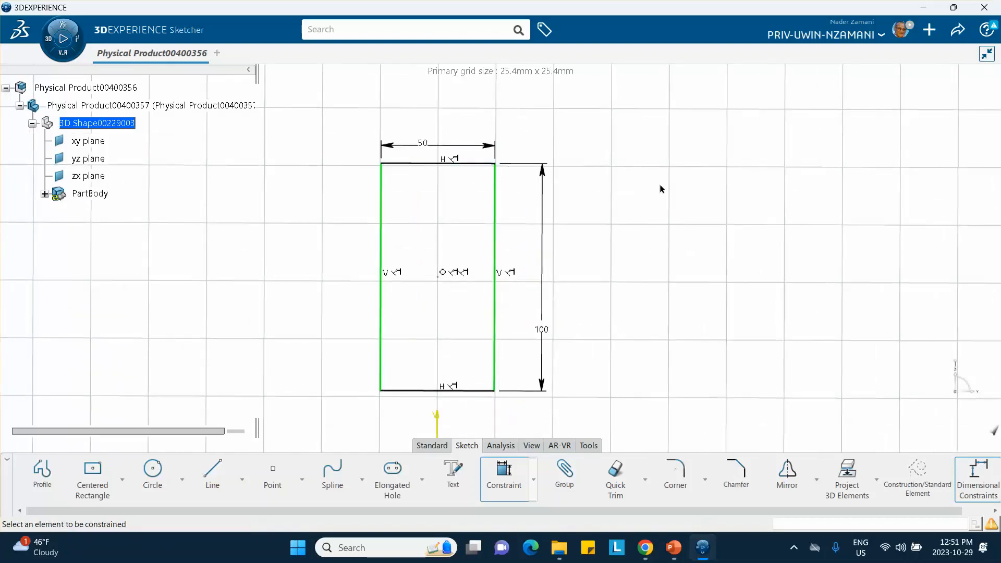
pyautogui.moveTo(609, 209); pyautogui.dragTo(612, 191, button='middle')
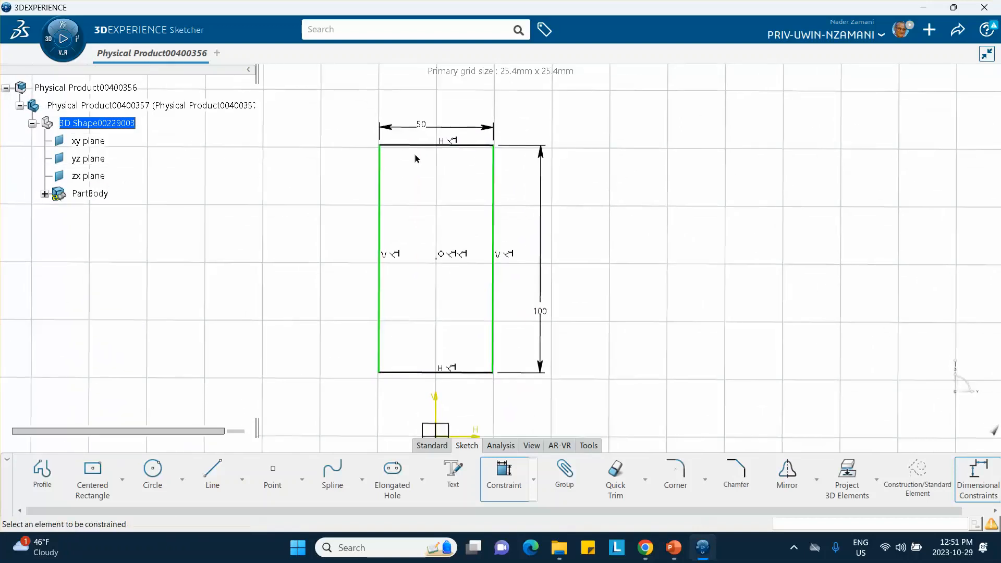
pyautogui.moveTo(356, 122)
pyautogui.mouseDown()
pyautogui.moveTo(487, 286)
pyautogui.moveTo(534, 409)
pyautogui.mouseUp()
pyautogui.click(676, 473)
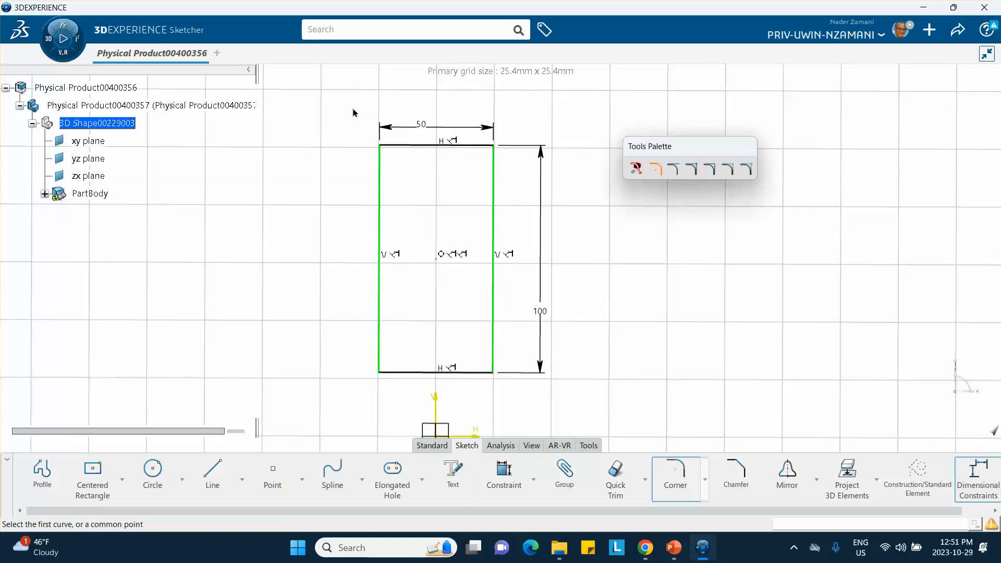
pyautogui.moveTo(353, 108)
pyautogui.mouseDown()
pyautogui.moveTo(556, 335)
pyautogui.moveTo(572, 390)
pyautogui.mouseUp()
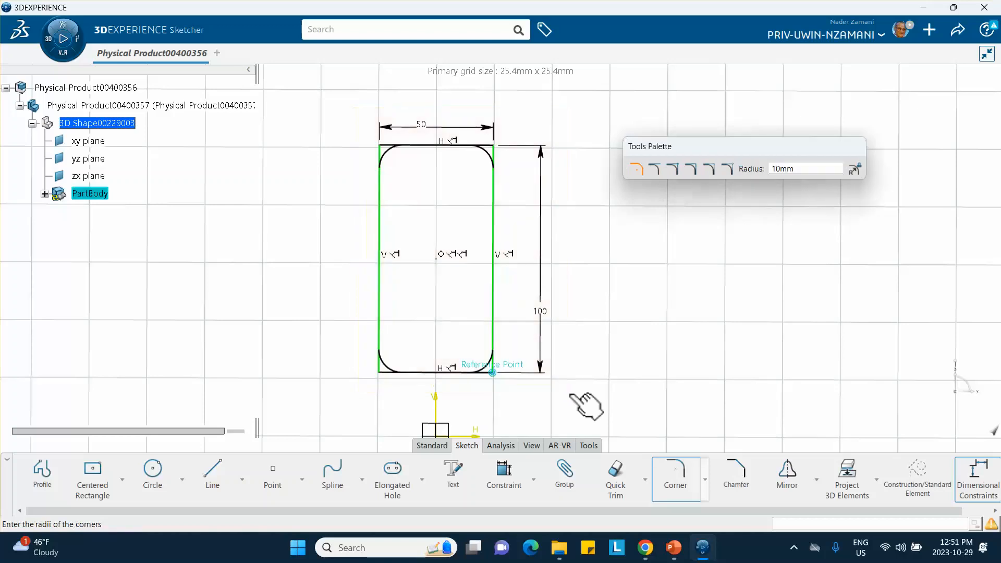
pyautogui.click(571, 391)
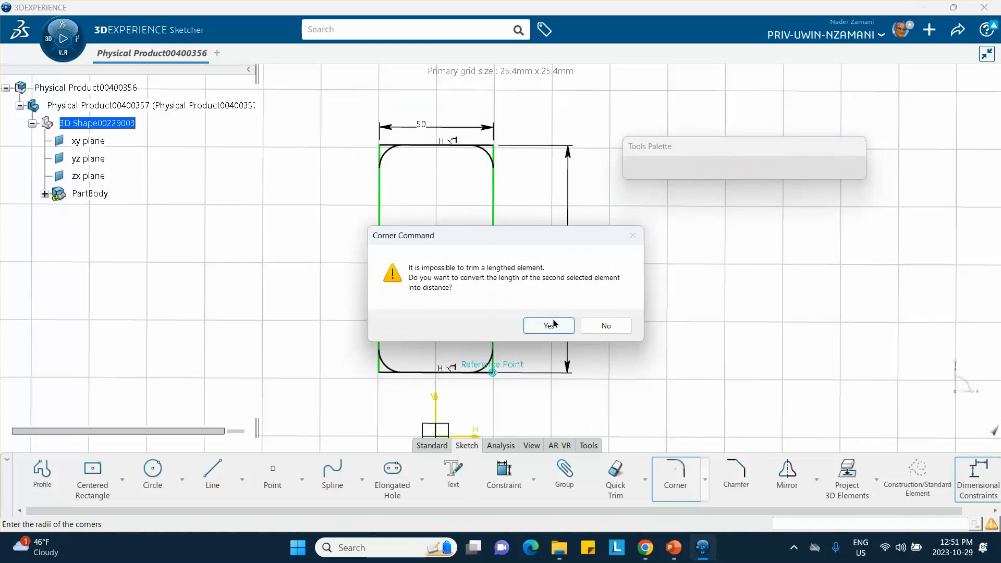
pyautogui.click(549, 325)
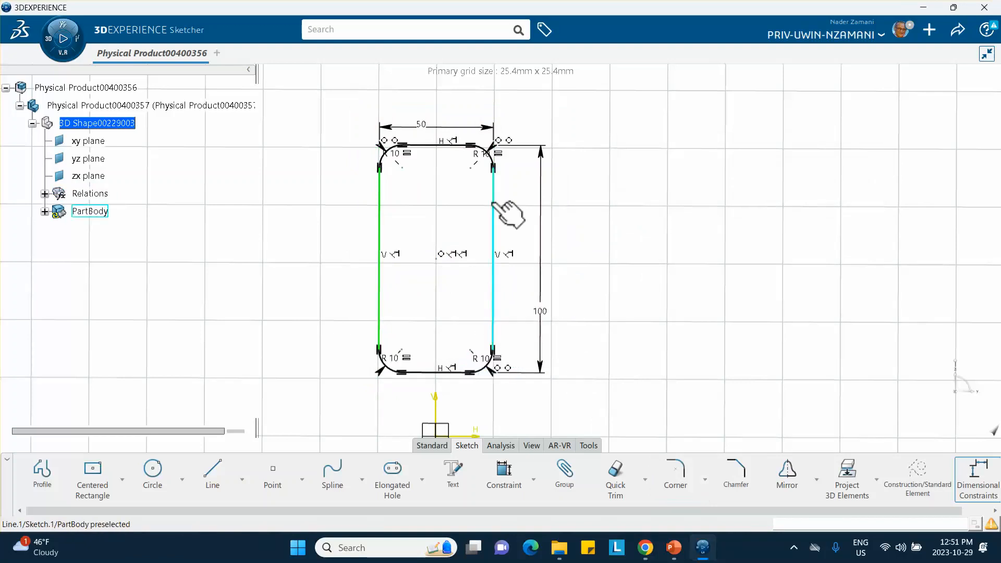
# Inspect the definition of the radius constraint on the rectangle's upper-left corner without changing it.
pyautogui.click(396, 153)
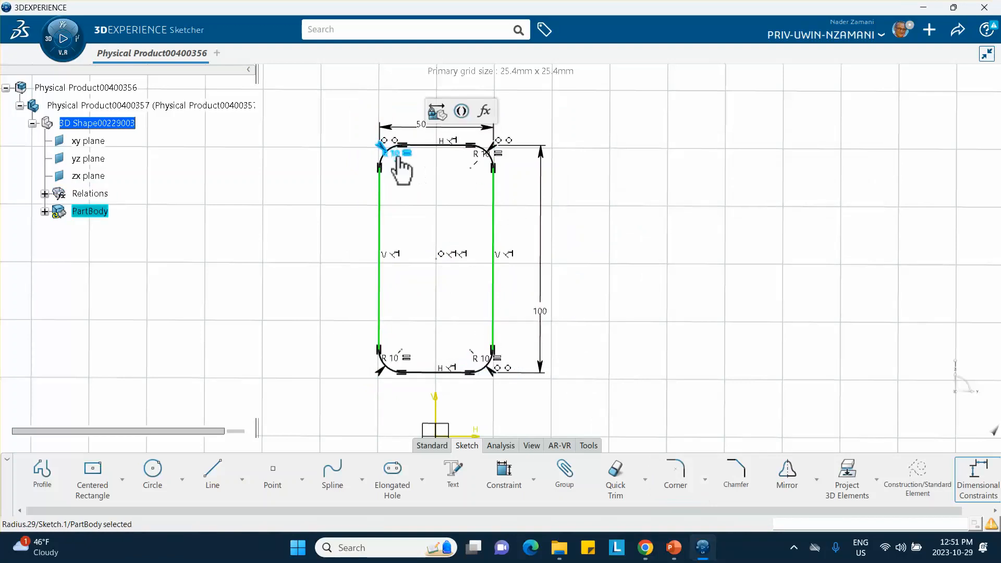
pyautogui.doubleClick(399, 158)
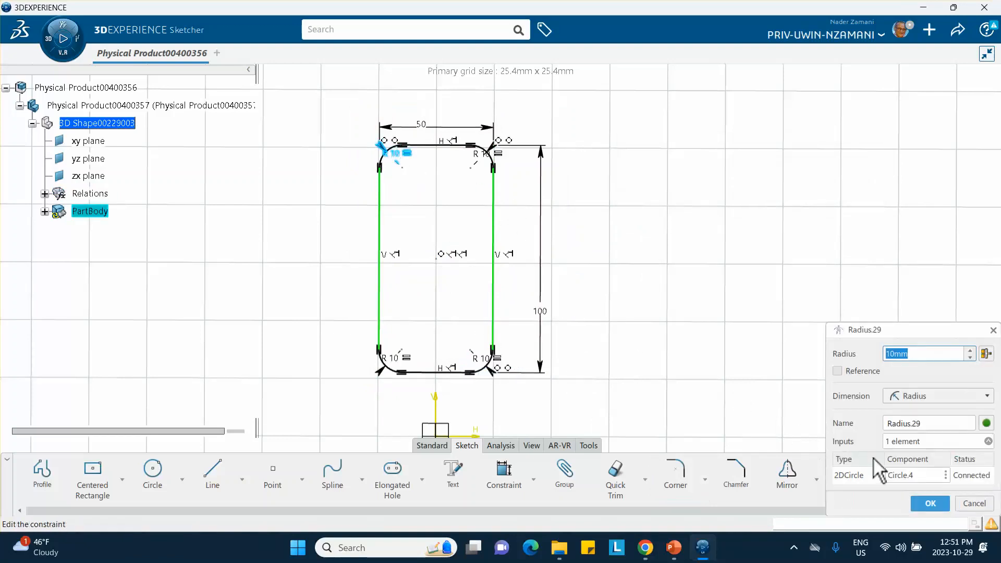
pyautogui.click(928, 503)
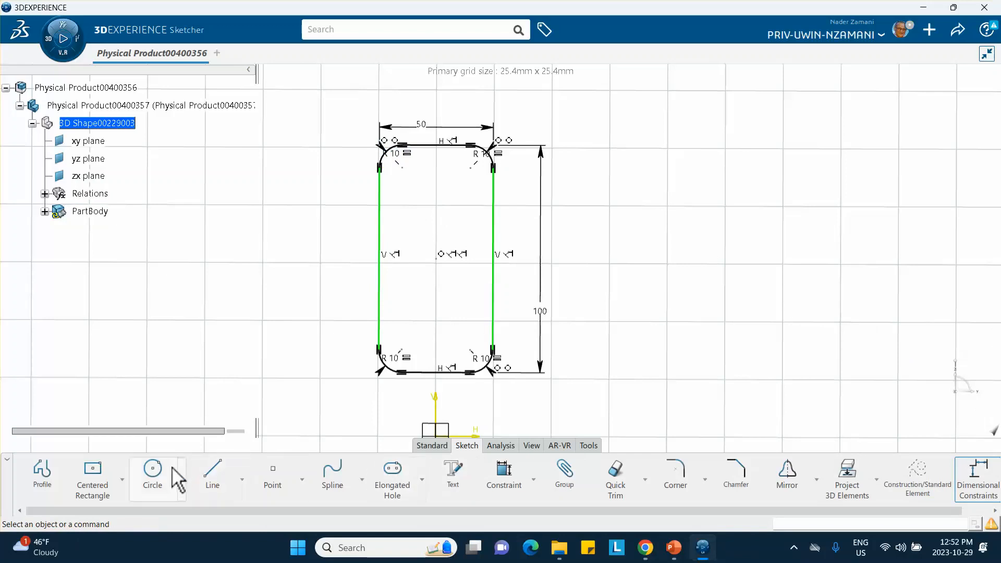
# Sketch a circle about 10.5 mm in radius, centered on the vertical axis about 104 mm above the origin.
pyautogui.click(155, 475)
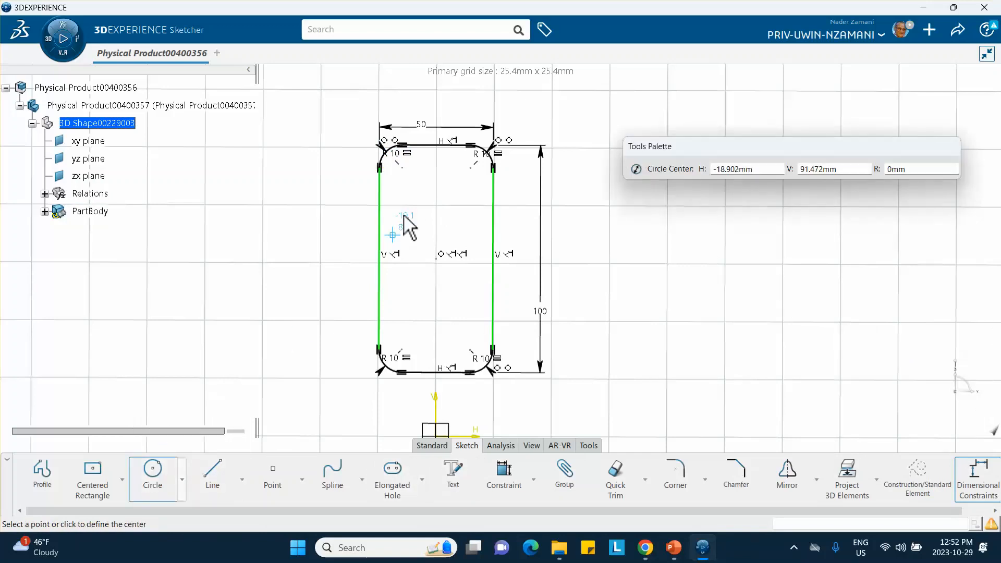
pyautogui.click(436, 200)
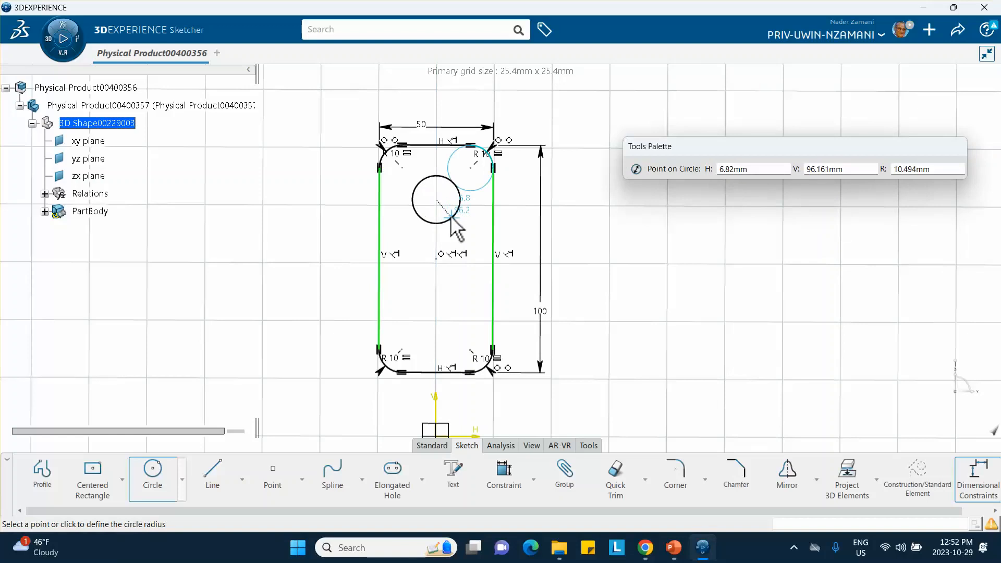
pyautogui.click(455, 228)
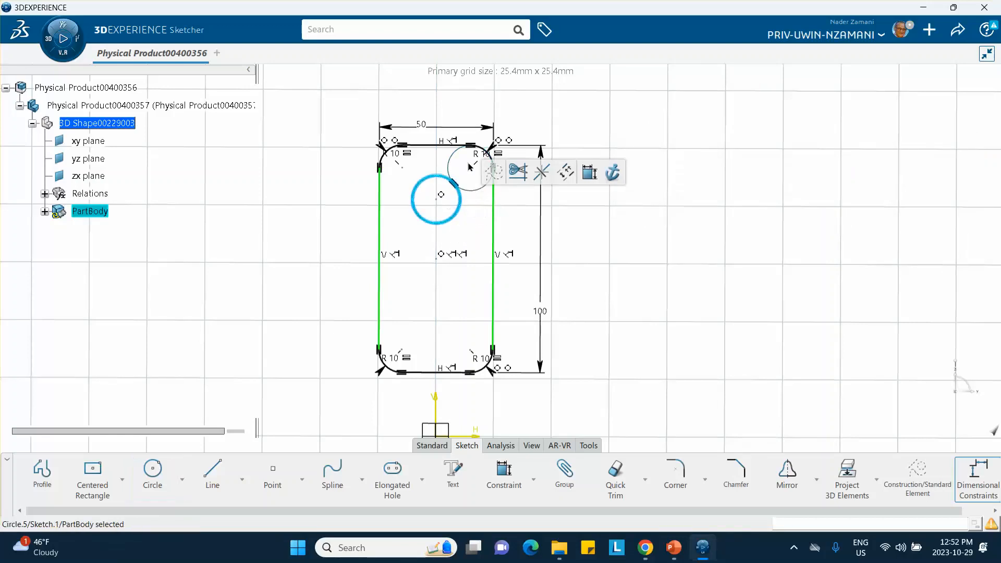
pyautogui.click(645, 267)
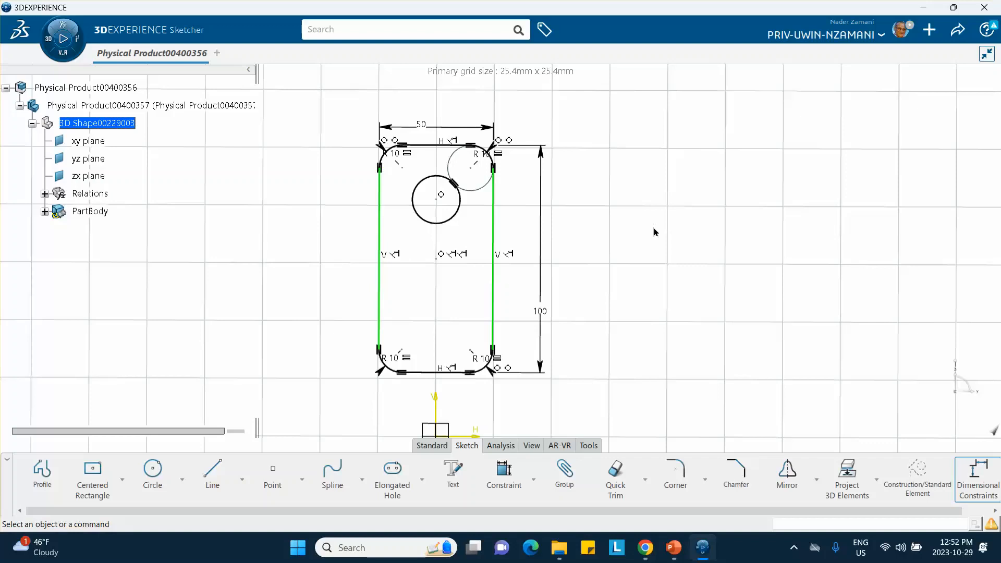
# Dimension the circle's radius and set it to 10 mm.
pyautogui.click(504, 471)
pyautogui.click(455, 213)
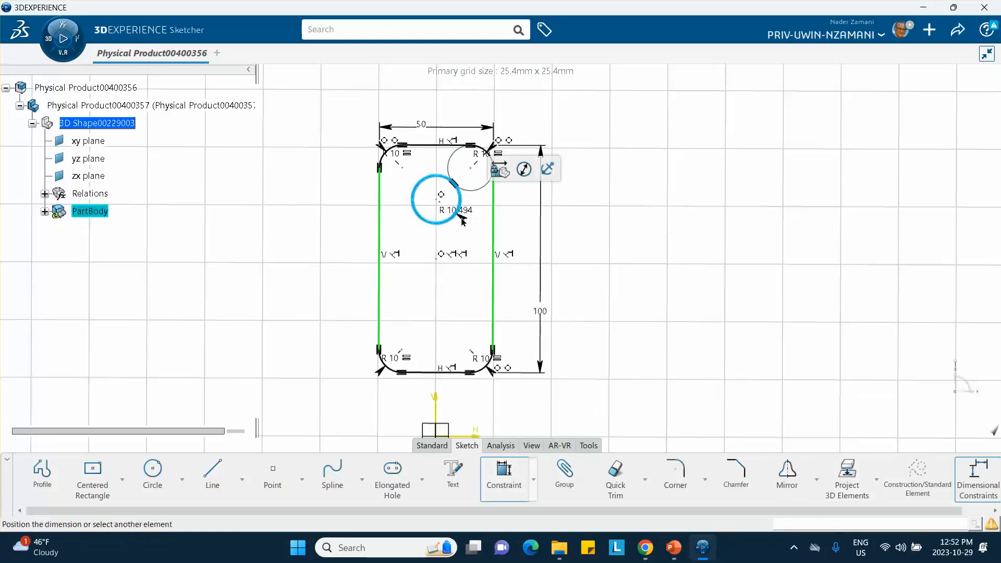
pyautogui.click(516, 235)
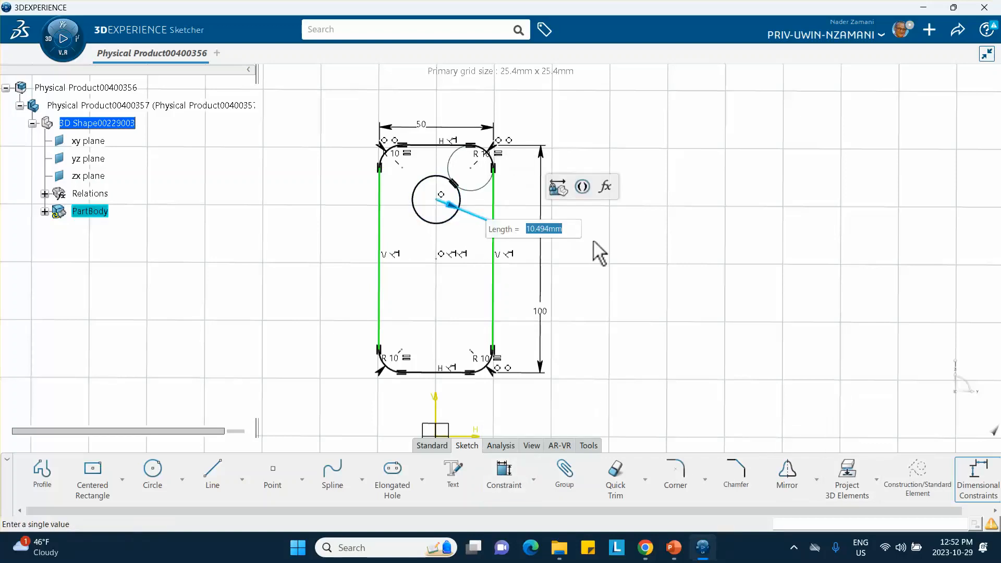
pyautogui.write('10')
pyautogui.press('Return')
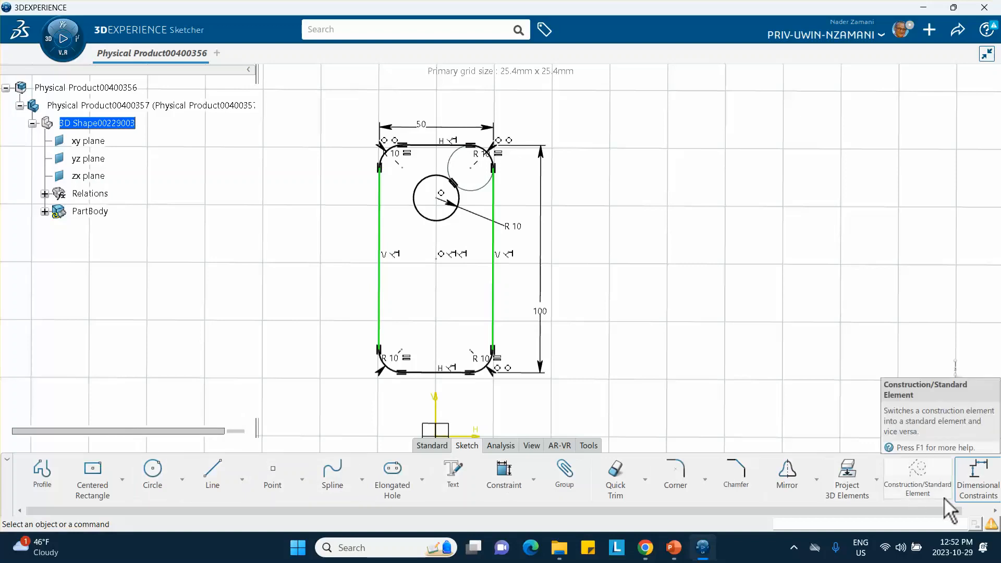
# Exit the sketch and extrude it as a volume with a 5 mm length mirrored to both sides.
pyautogui.click(444, 447)
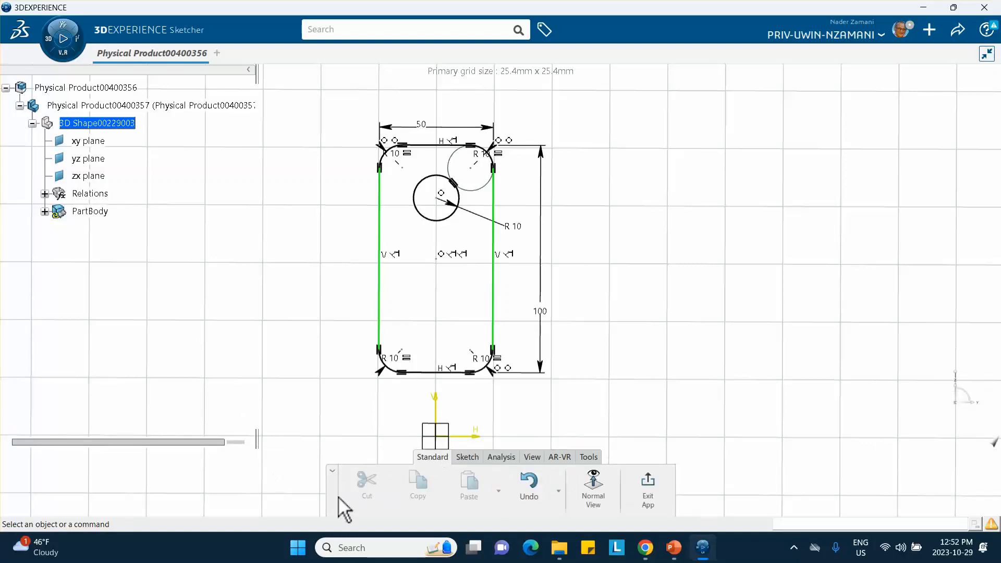
pyautogui.click(646, 489)
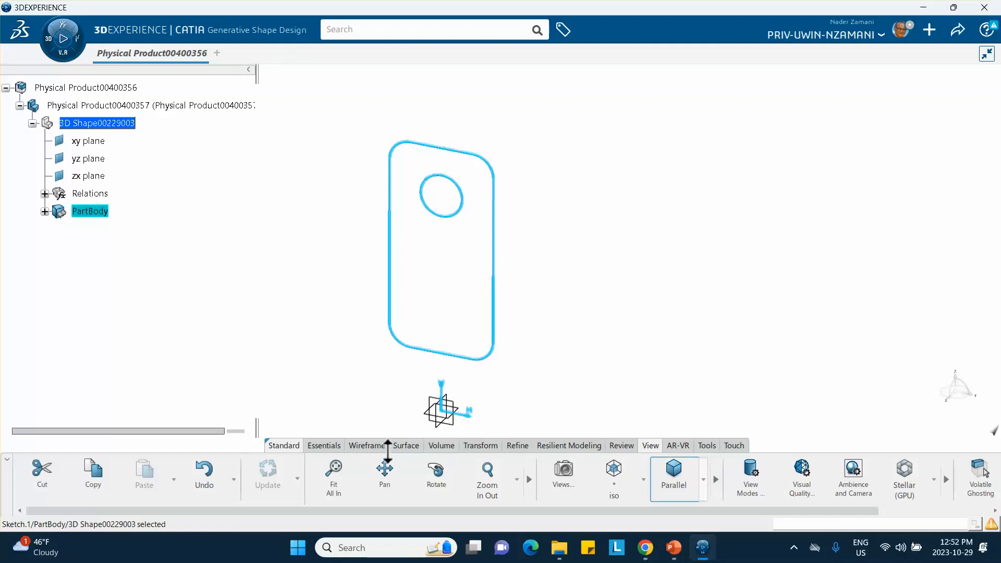
pyautogui.click(440, 445)
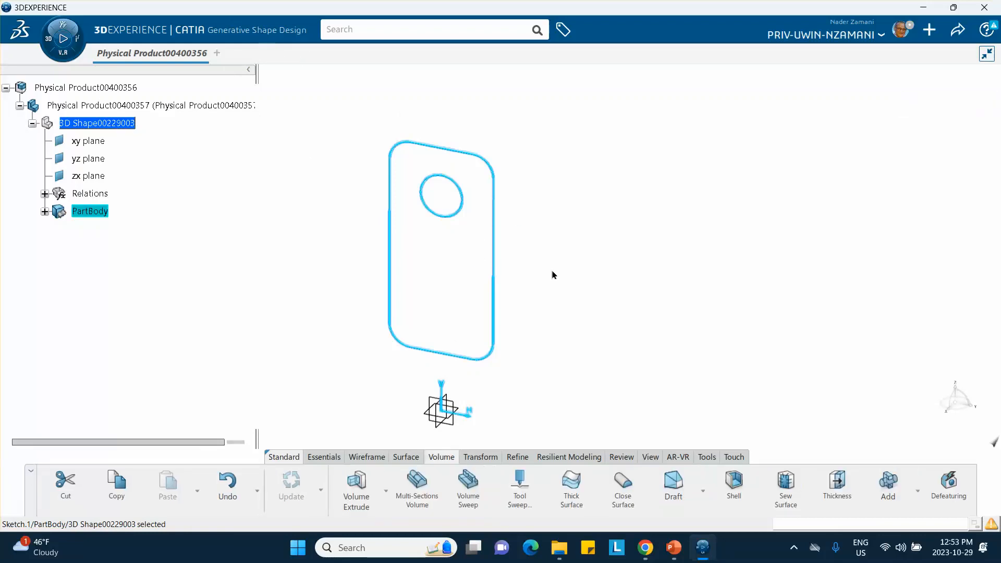
pyautogui.click(357, 487)
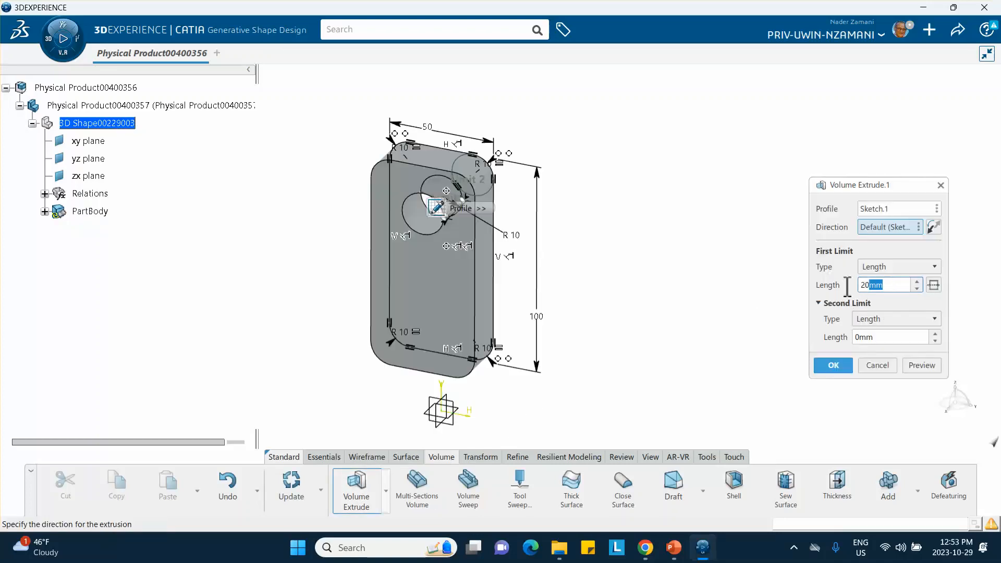
pyautogui.write('5mm')
pyautogui.click(932, 285)
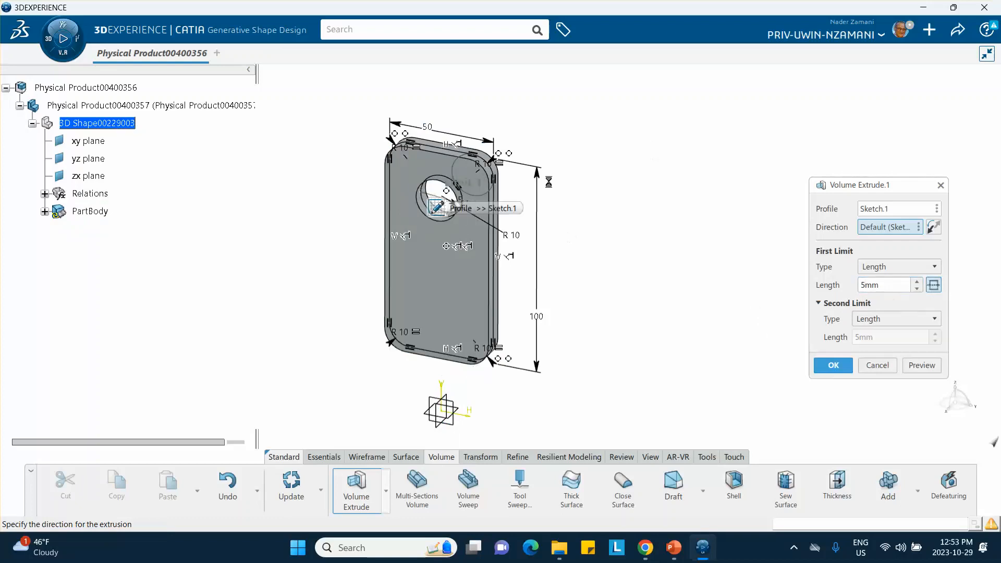
pyautogui.click(844, 365)
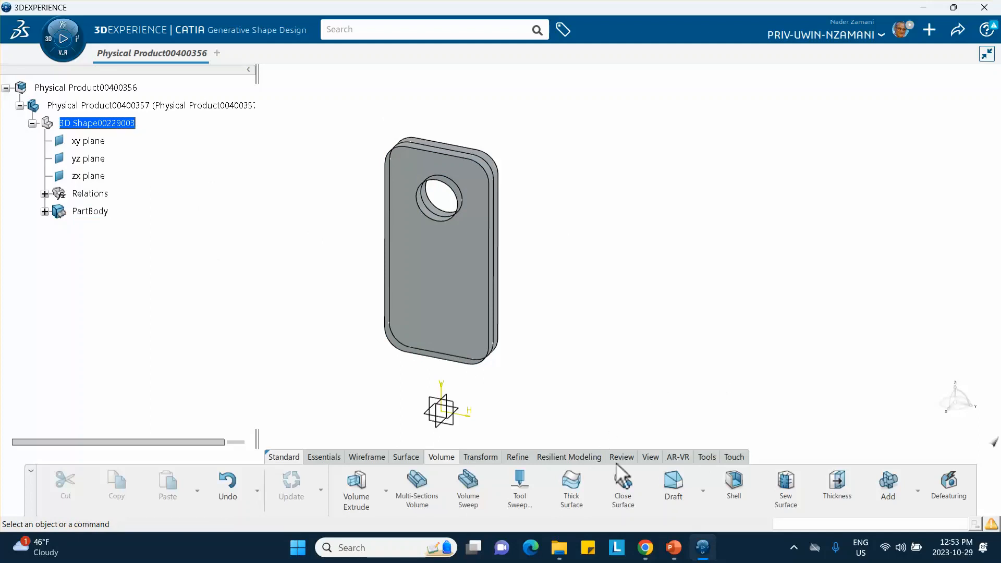
# Create a core material named camera-frame_oct_29_2023 with a simulation domain, plus a covering material with an appearance domain.
pyautogui.click(704, 454)
pyautogui.click(842, 479)
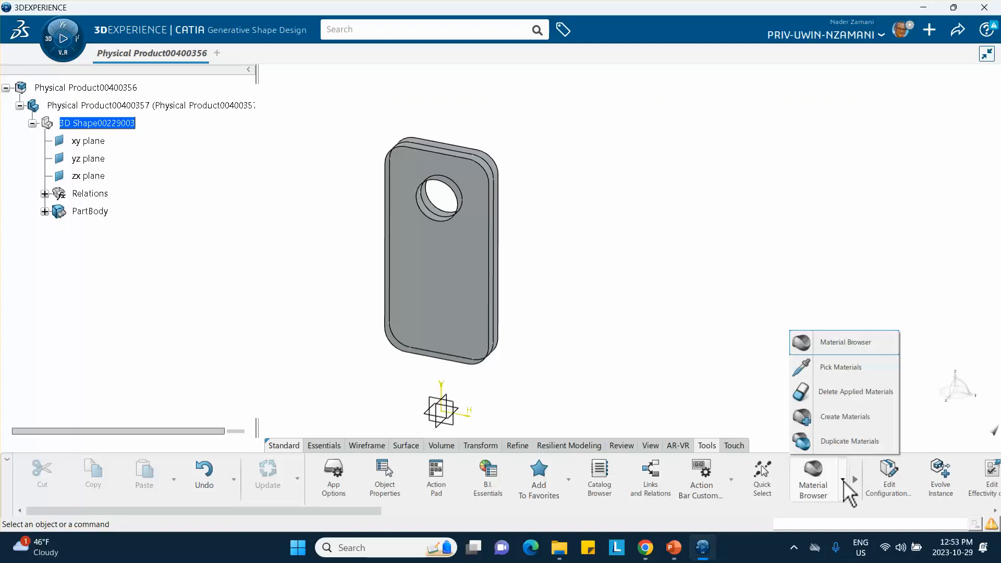
pyautogui.click(840, 417)
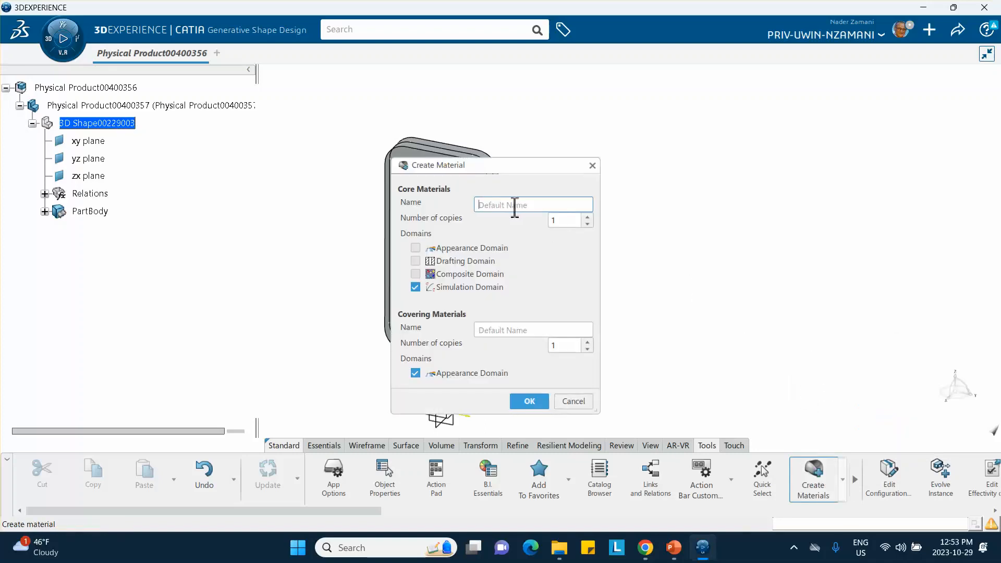
pyautogui.write('camera-frame_oct_29_2023')
pyautogui.click(530, 402)
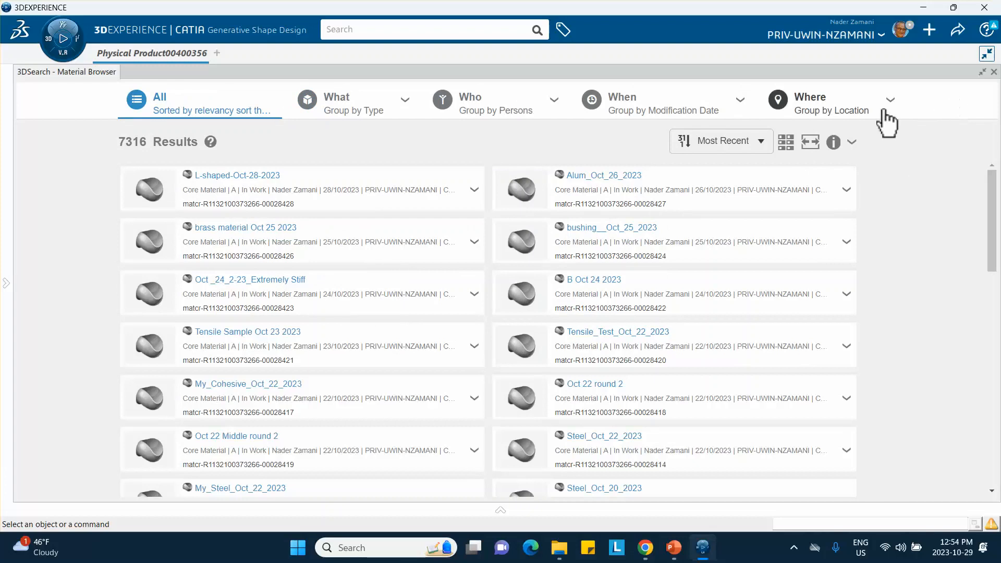
# Refresh the material results and apply camera-frame_oct_29_2023 to the extruded body's part.
pyautogui.click(851, 141)
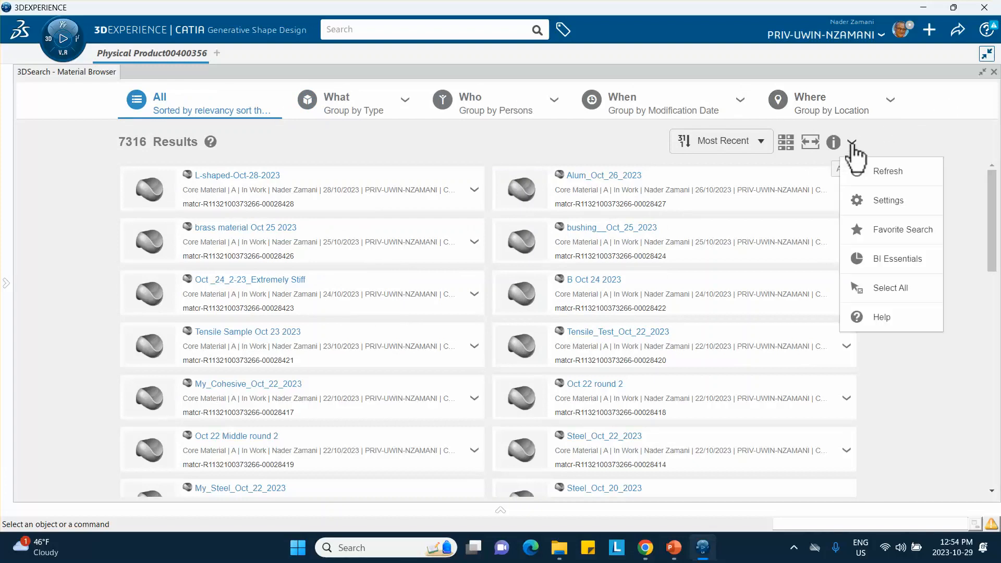
pyautogui.click(881, 173)
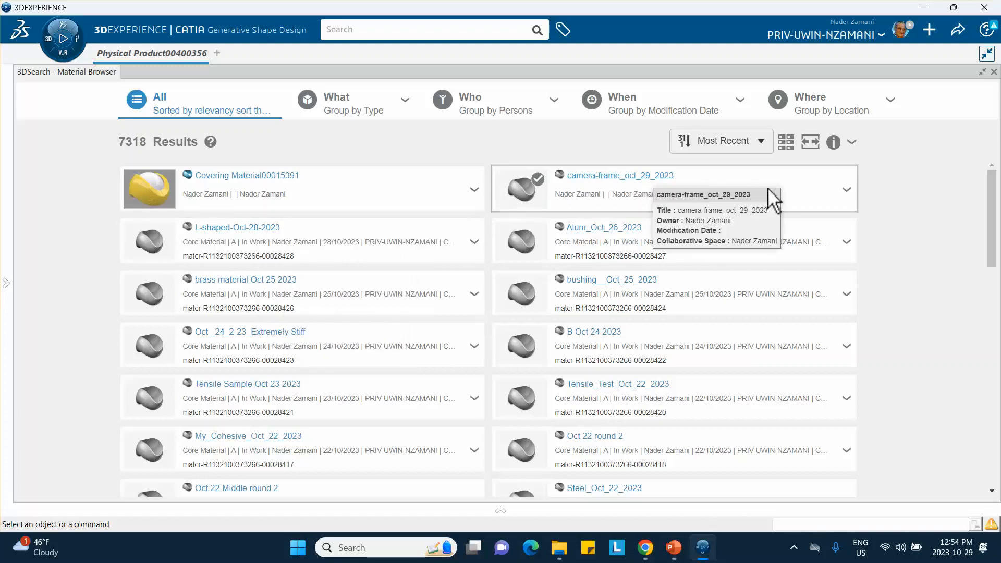
pyautogui.click(847, 191)
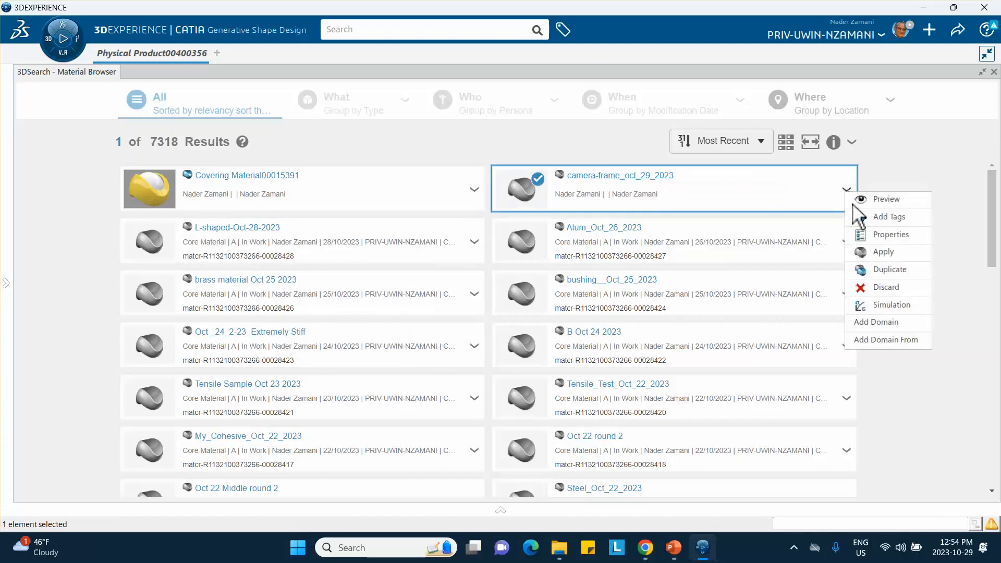
pyautogui.click(869, 253)
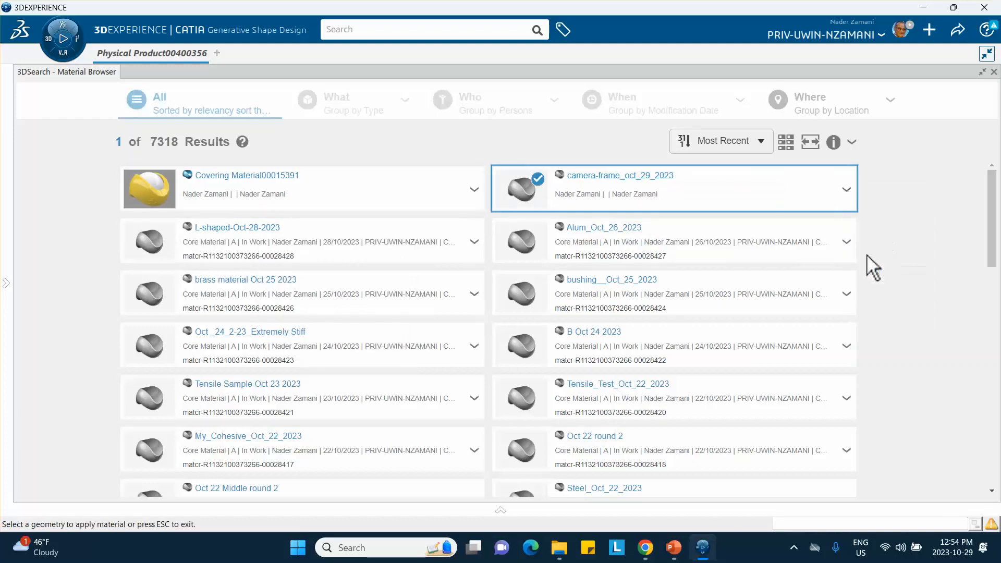
pyautogui.click(994, 72)
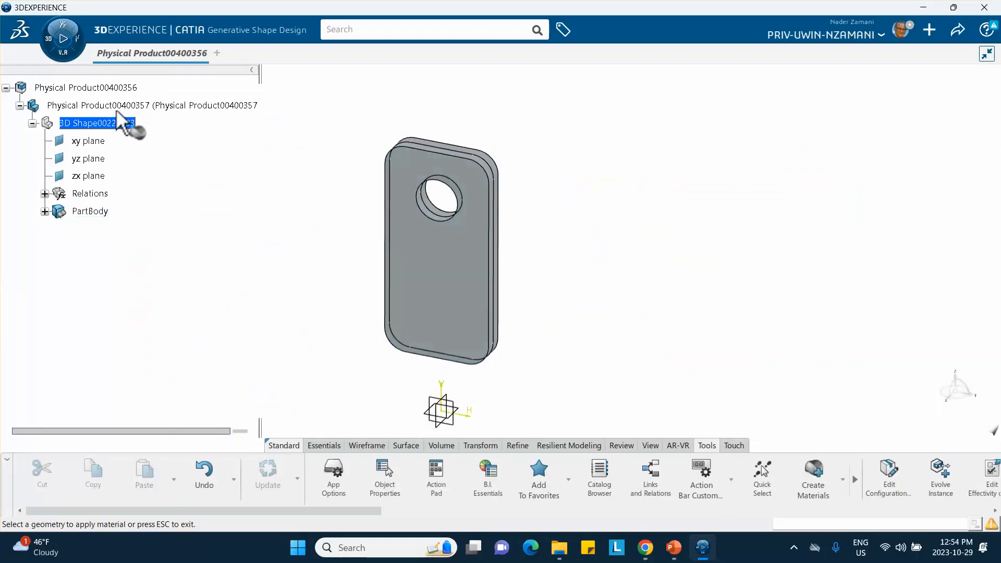
pyautogui.click(120, 122)
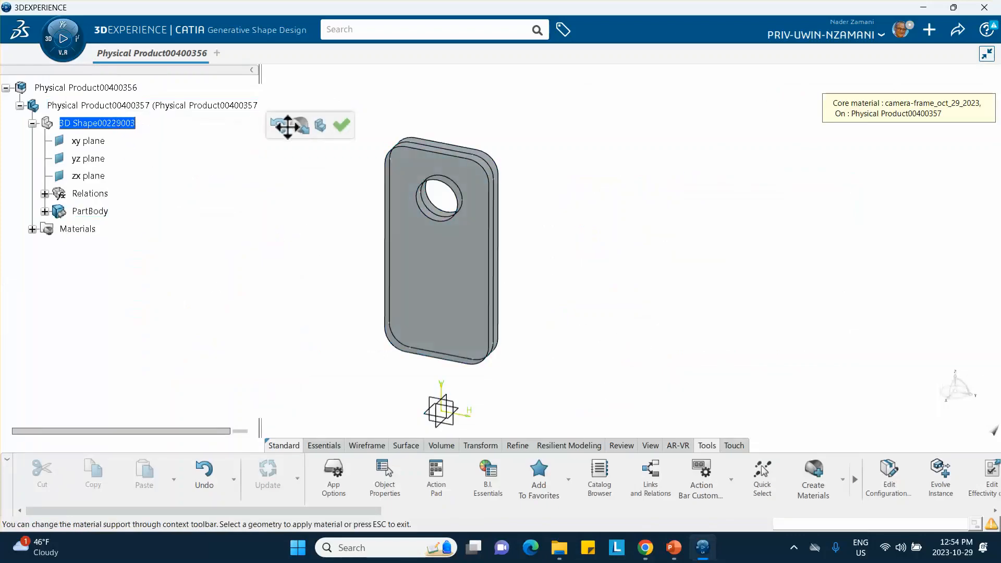
pyautogui.click(342, 125)
# Open the simulation domain definition of the camera-frame_oct_29_2023 material applied to the part.
pyautogui.click(33, 229)
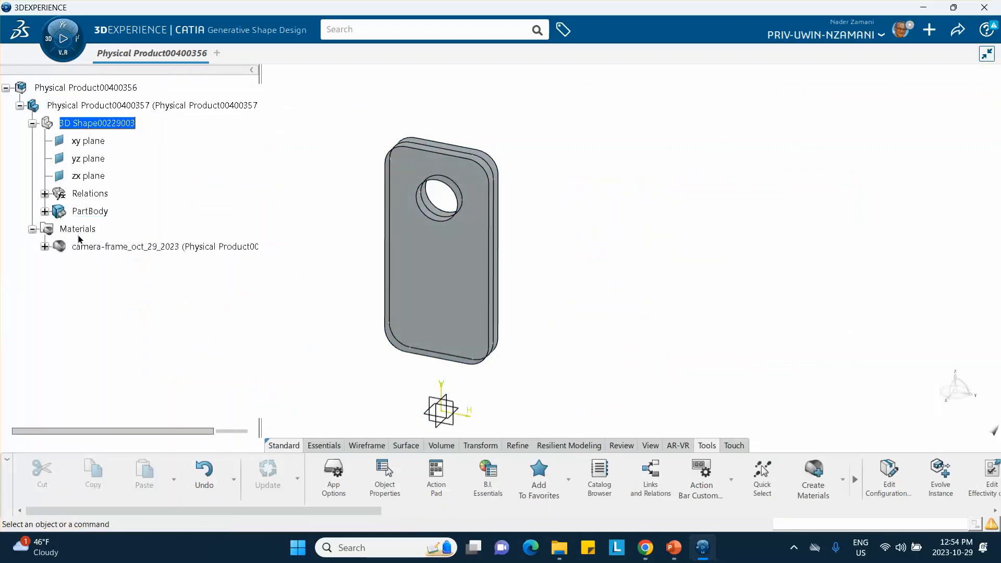
pyautogui.click(45, 246)
pyautogui.click(146, 264)
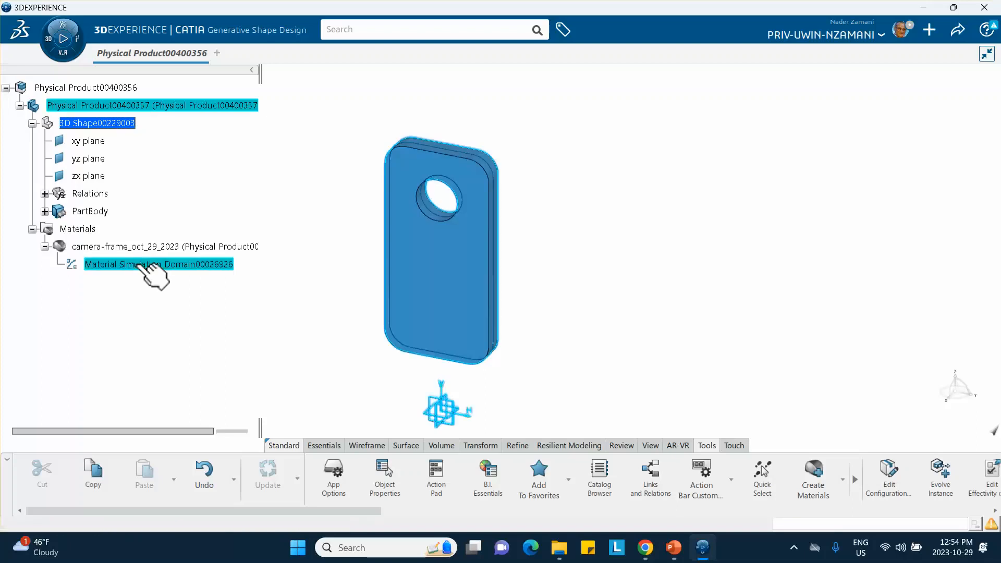
pyautogui.doubleClick(158, 264)
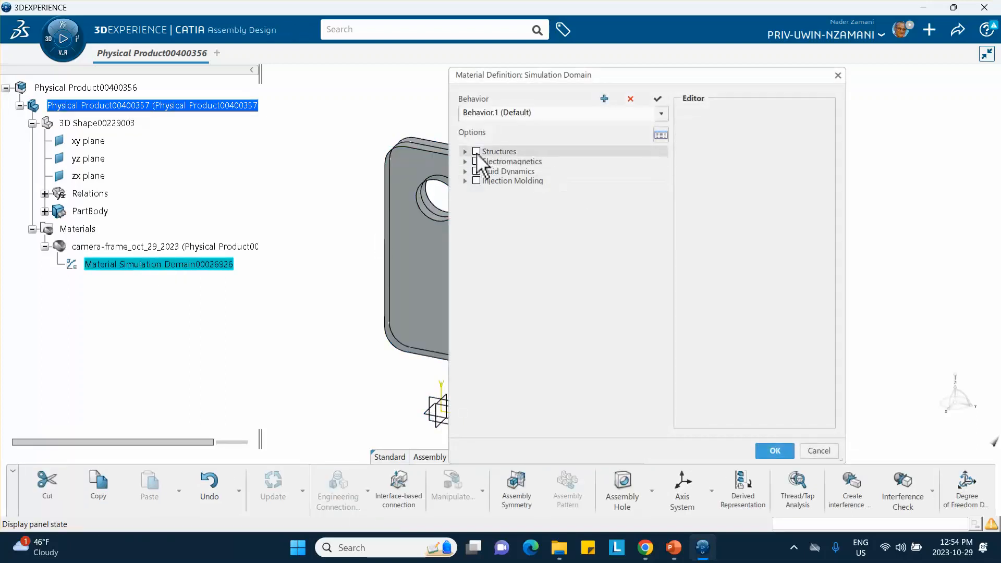
# Enable density in the general structural options and set it to 2600 kg_m3.
pyautogui.click(465, 151)
pyautogui.click(474, 161)
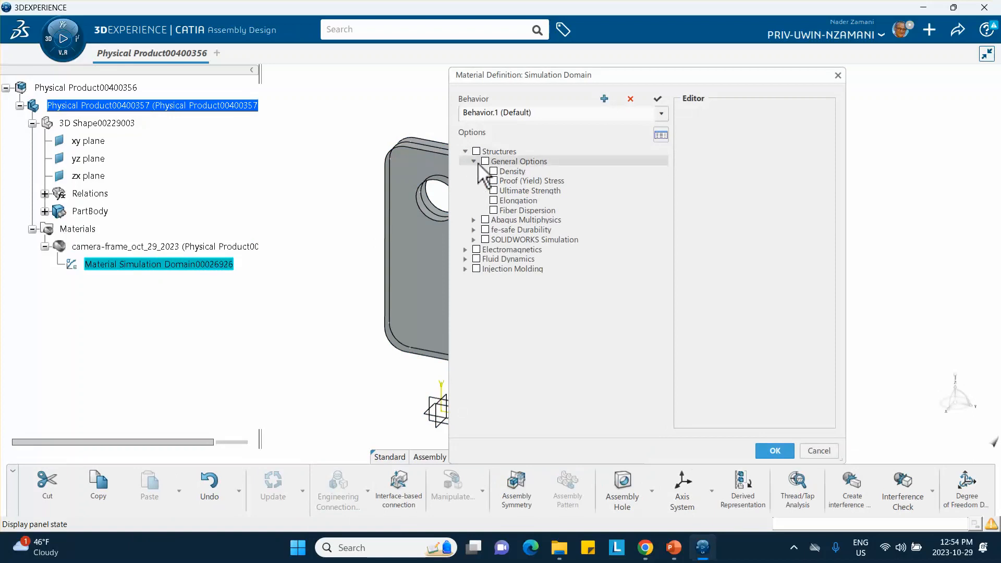
pyautogui.click(493, 171)
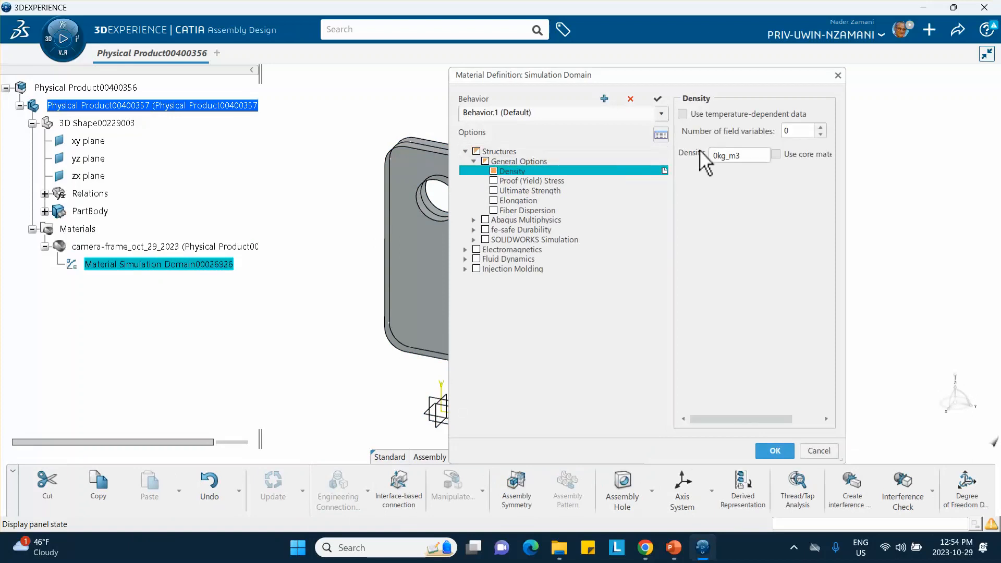
pyautogui.click(718, 155)
pyautogui.doubleClick(719, 155)
pyautogui.click(719, 156)
pyautogui.press('BackSpace')
pyautogui.write('2600')
# Add isotropic elastic behavior under Abaqus Multiphysics with a Young's modulus of 79000 MPa and a Poisson's ratio of 0.33.
pyautogui.click(473, 220)
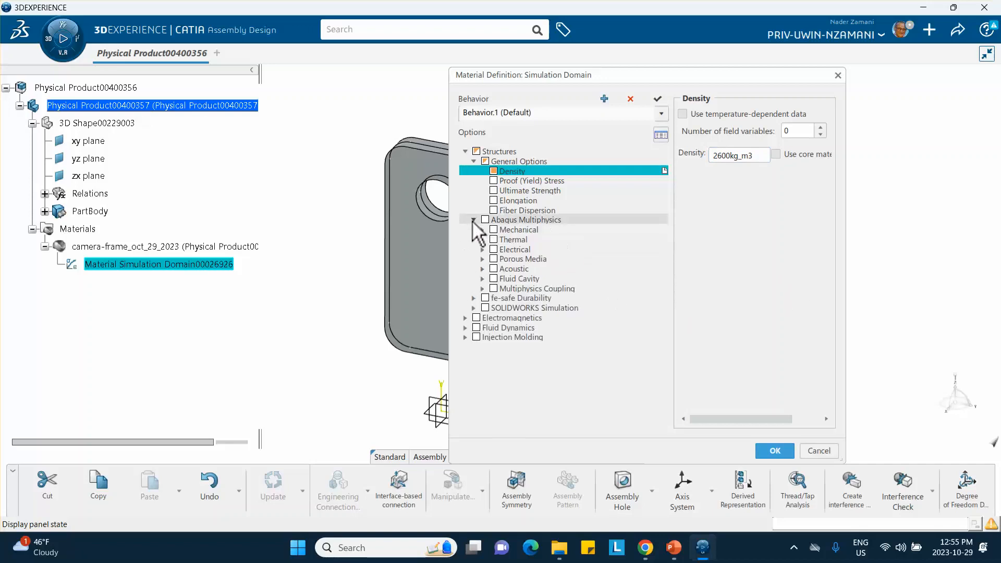
pyautogui.click(483, 230)
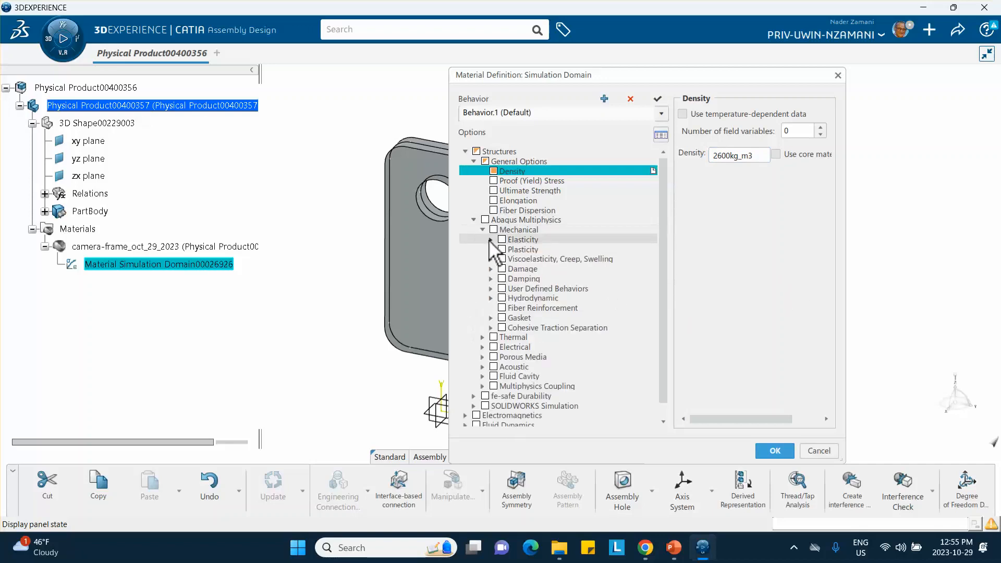
pyautogui.click(490, 240)
pyautogui.click(510, 249)
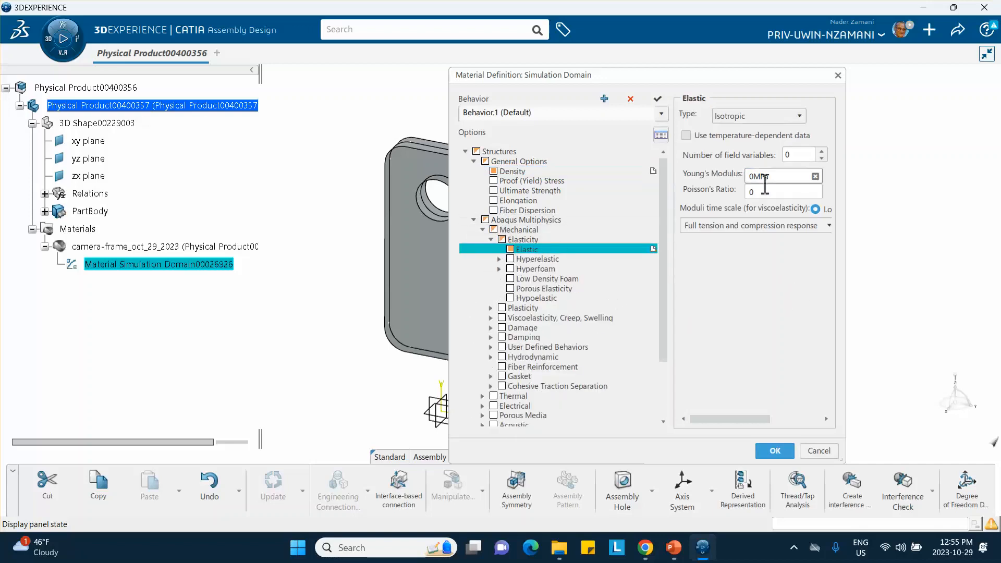
pyautogui.doubleClick(756, 176)
pyautogui.click(768, 191)
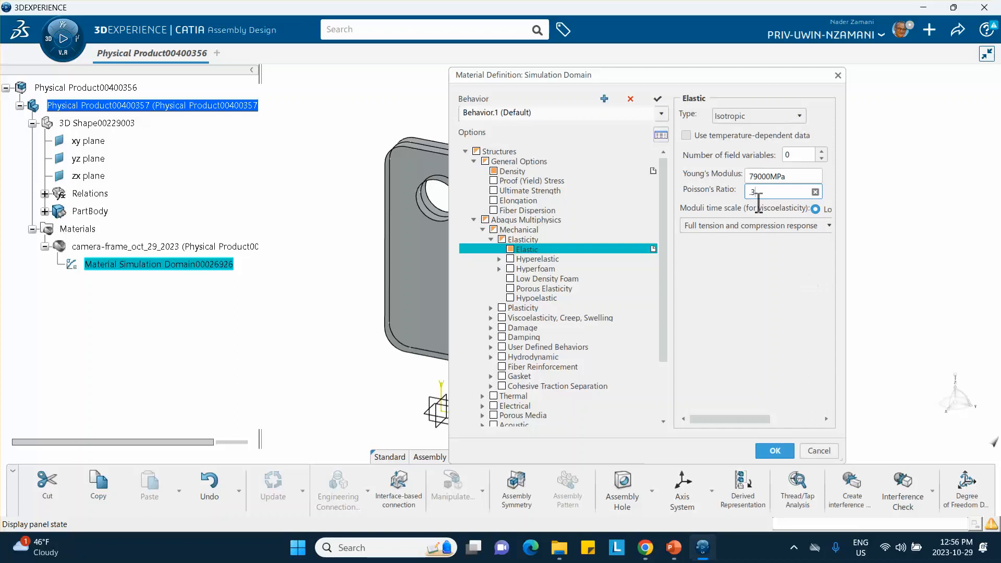
pyautogui.write('.33')
# Add plastic metal behavior and enter a first data point of 150 MPa yield stress at 0 plastic strain.
pyautogui.click(491, 308)
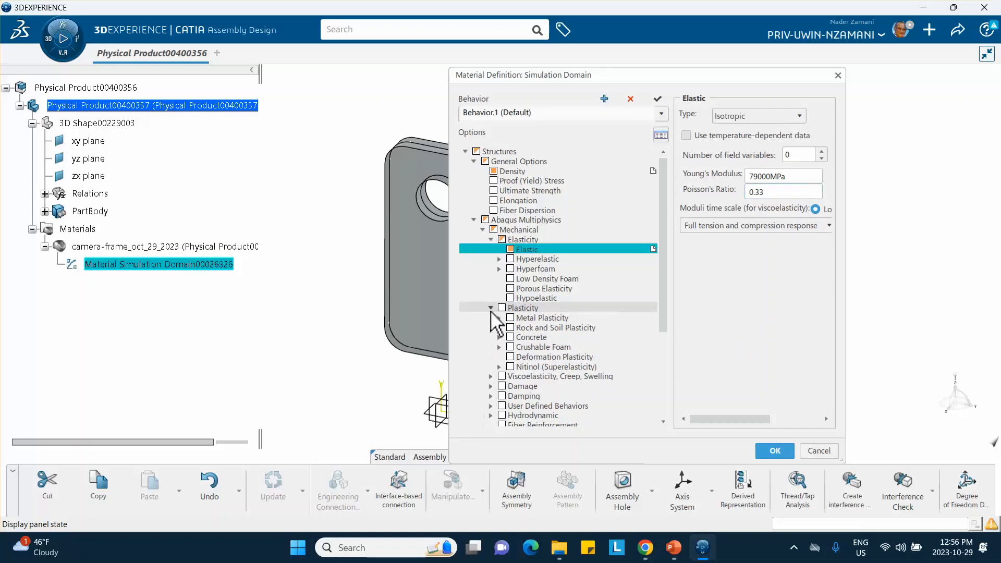
pyautogui.click(499, 318)
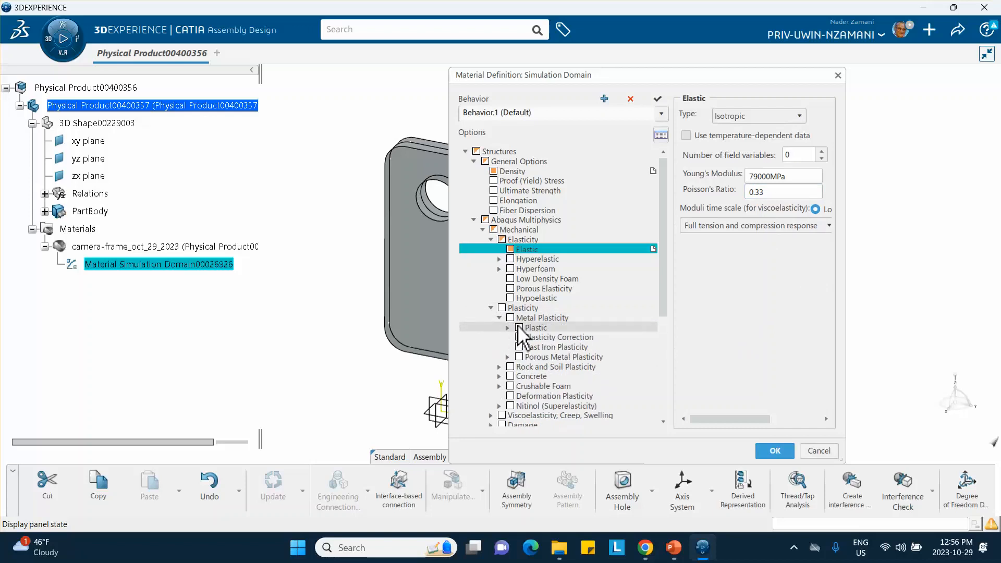
pyautogui.click(511, 329)
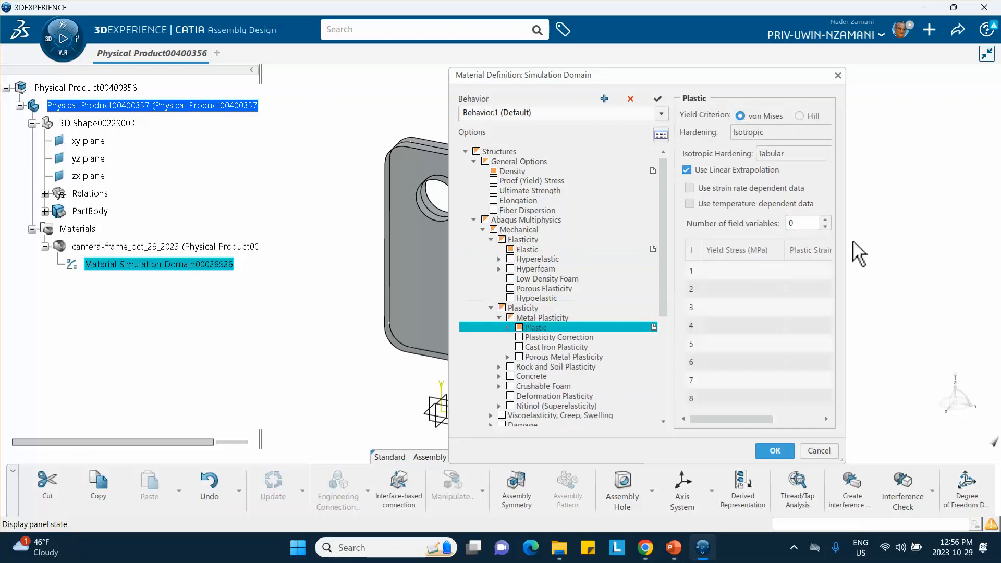
pyautogui.moveTo(849, 249); pyautogui.dragTo(930, 241)
pyautogui.click(751, 270)
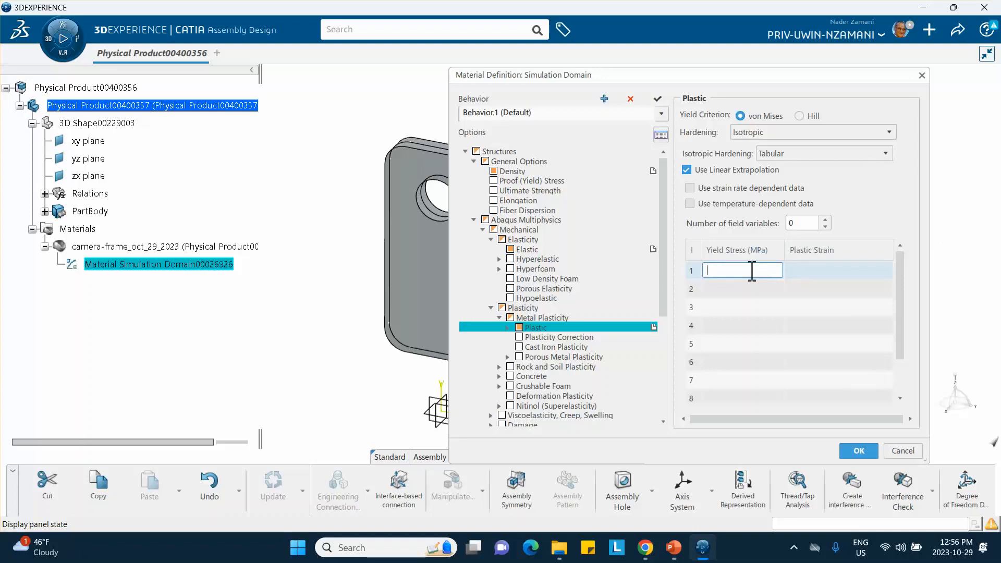
pyautogui.write('150')
pyautogui.click(798, 270)
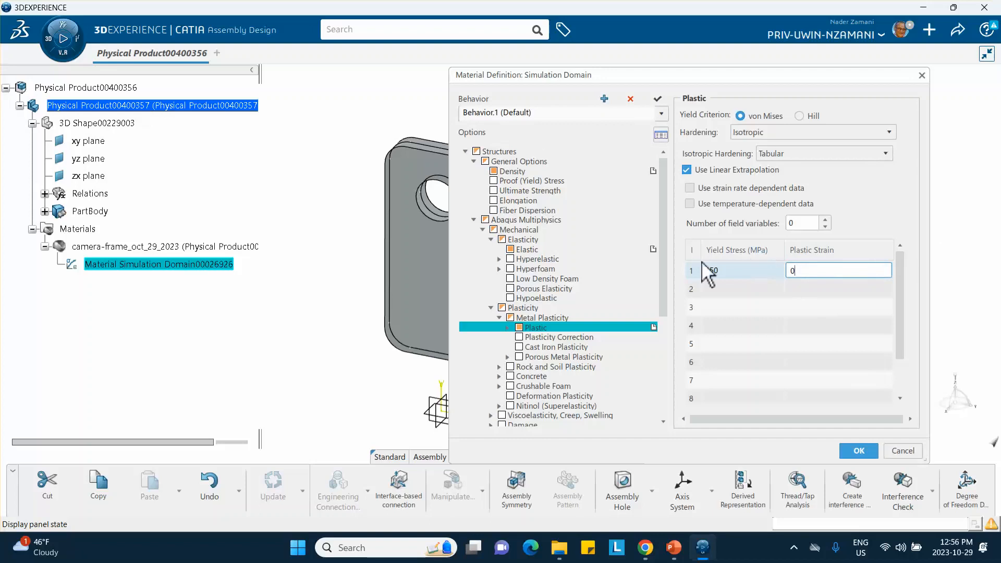
# Enter the second and third plasticity points as 250 MPa at 0.05 plastic strain and 350 MPa at 0.15.
pyautogui.click(709, 290)
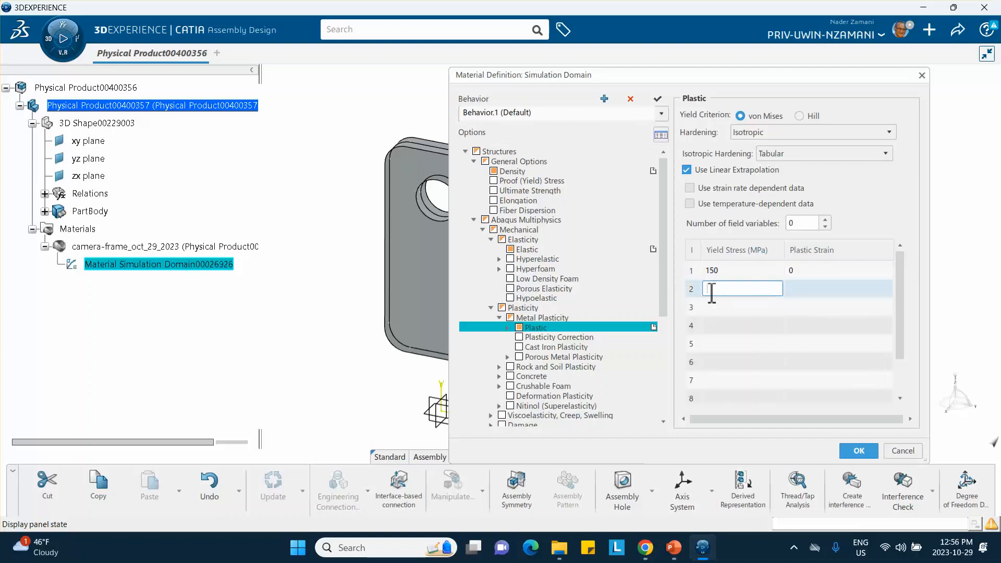
pyautogui.write('250')
pyautogui.click(797, 280)
pyautogui.click(800, 288)
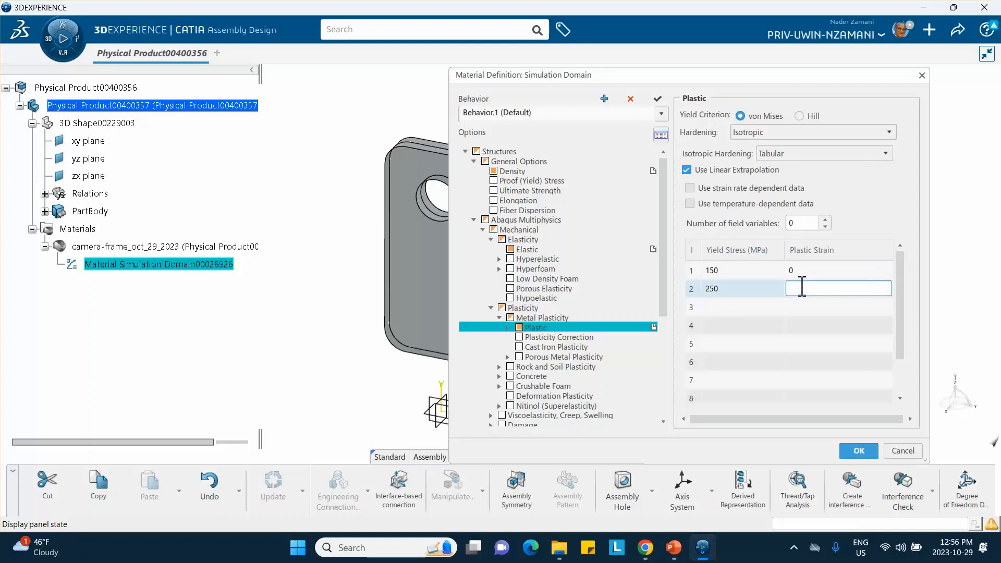
pyautogui.write('0.05')
pyautogui.click(750, 307)
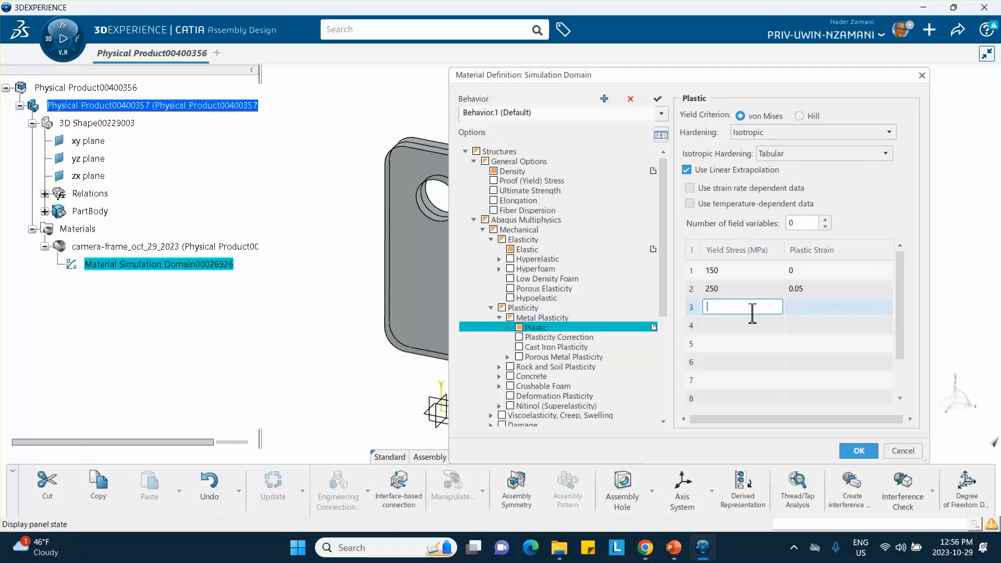
pyautogui.write('350')
pyautogui.click(826, 307)
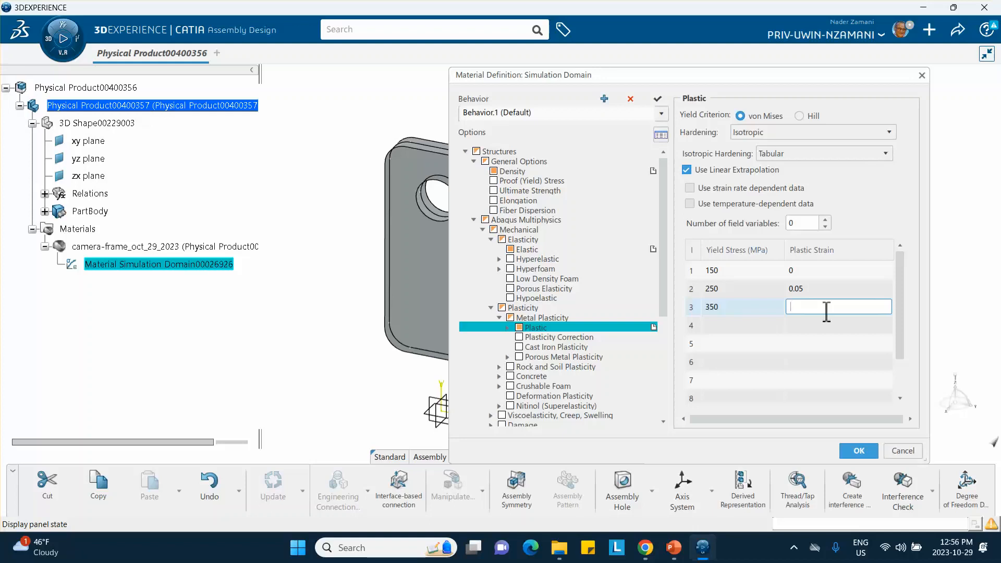
pyautogui.write('0.15')
# Enter the fourth plasticity point as 500 MPa yield stress at 0.75 plastic strain.
pyautogui.click(745, 329)
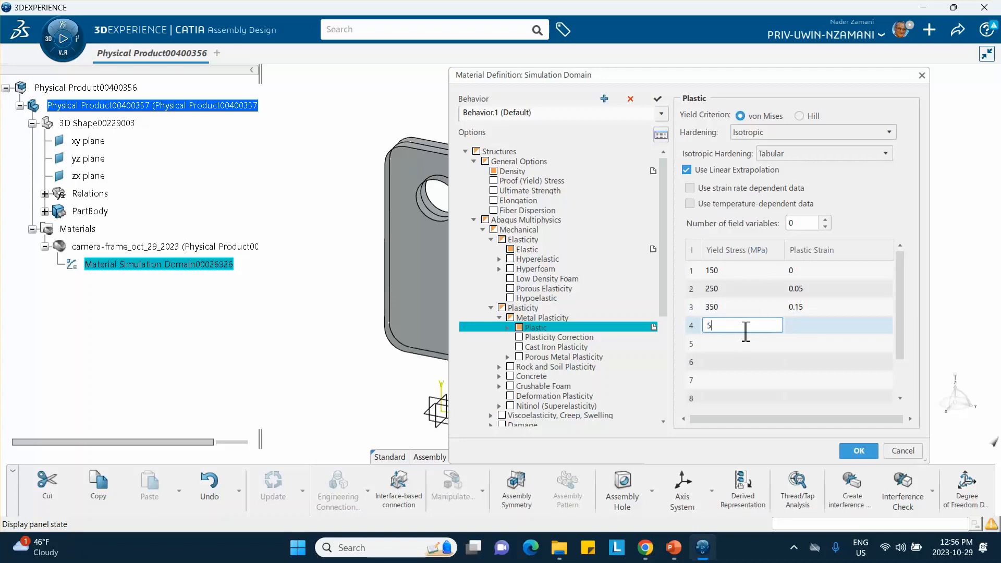
pyautogui.write('500')
pyautogui.click(806, 329)
pyautogui.write('0')
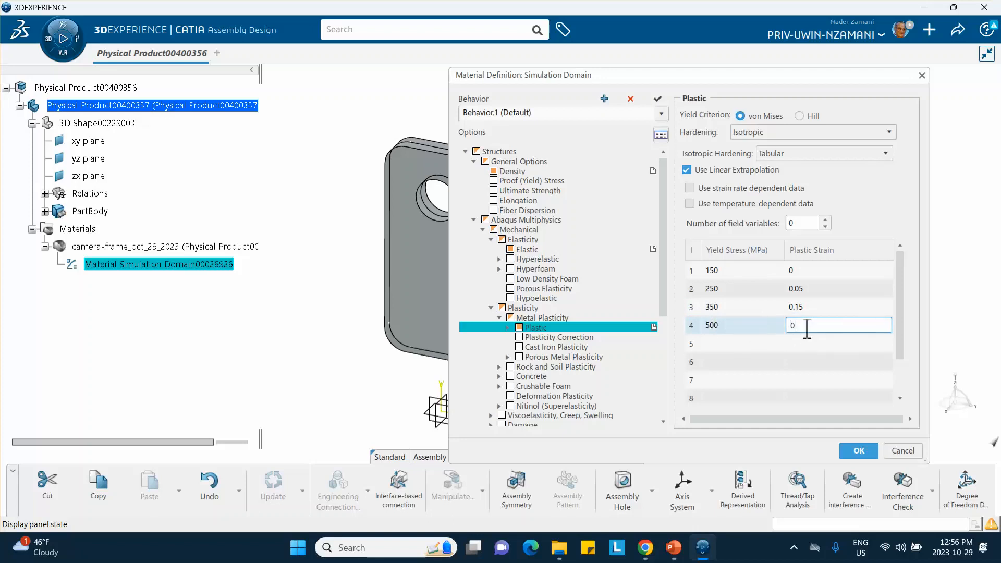
pyautogui.write('.75')
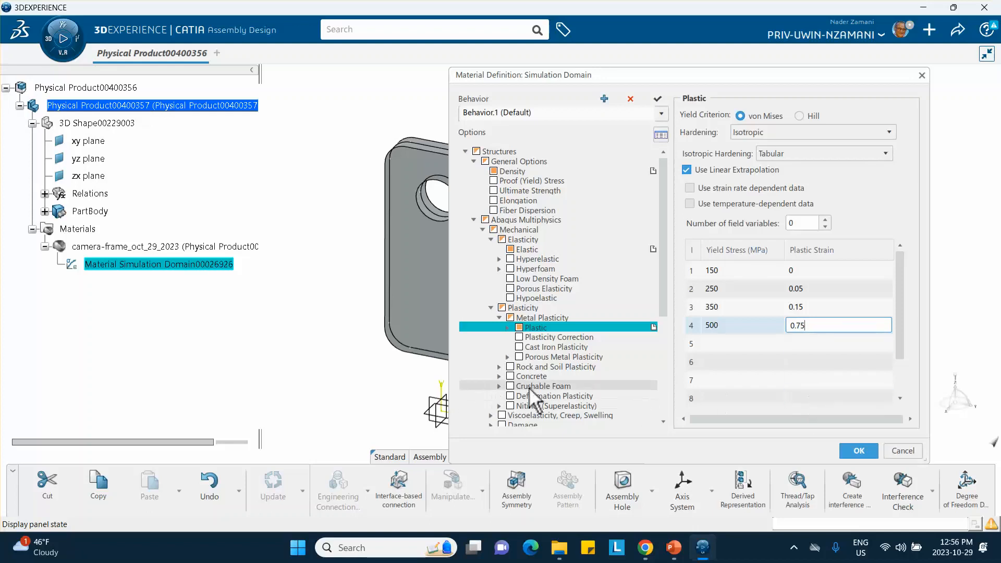
# Add mechanical damping with a mass proportional alpha of 25 and accept the material definition.
pyautogui.scroll(-2, 498, 392)
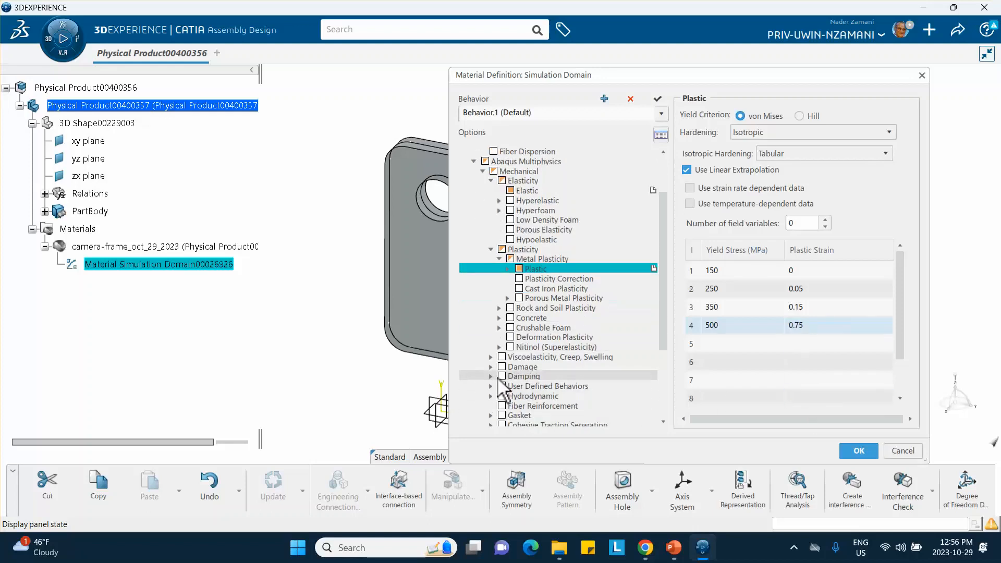
pyautogui.click(491, 377)
pyautogui.click(510, 386)
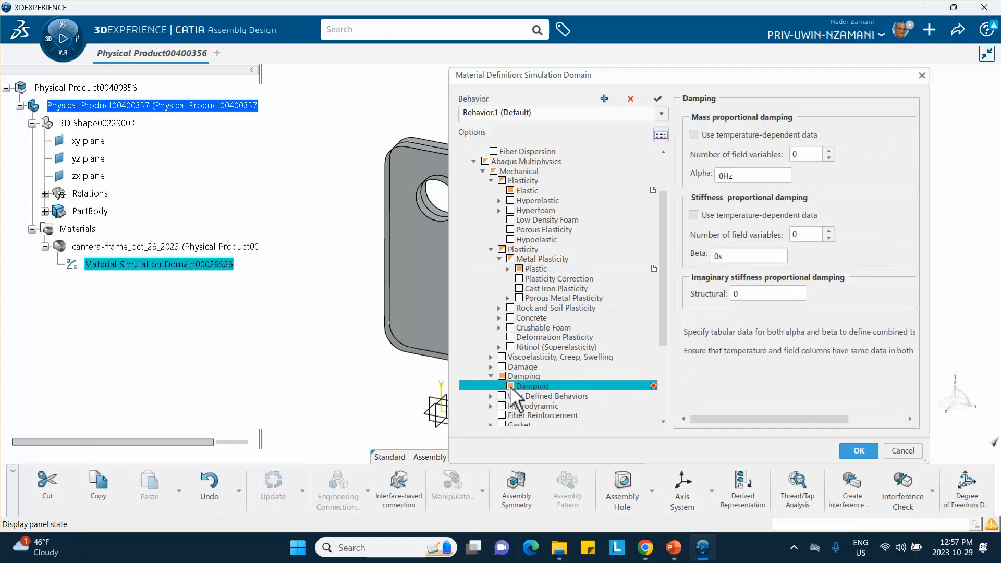
pyautogui.click(757, 176)
pyautogui.doubleClick(757, 176)
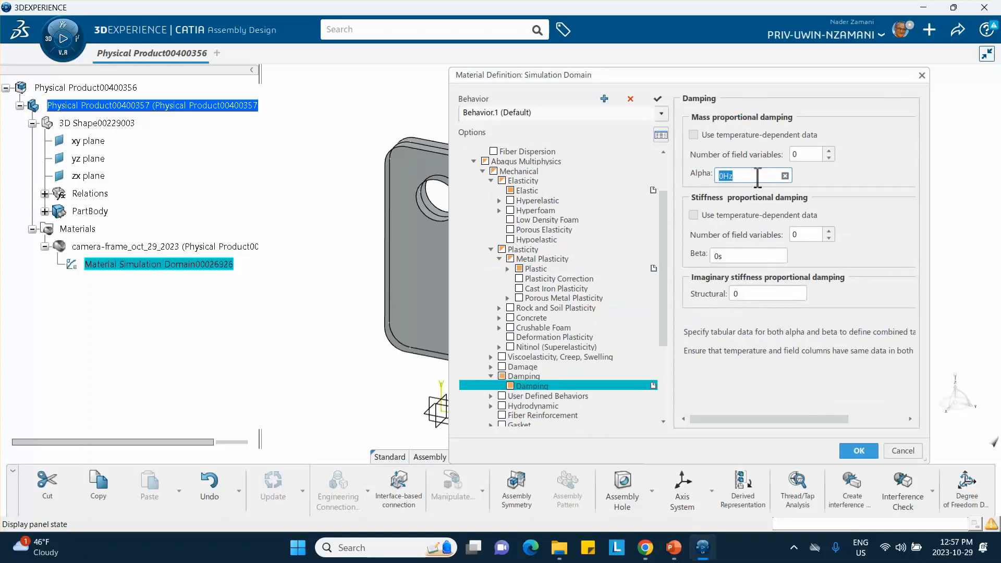
pyautogui.write('25')
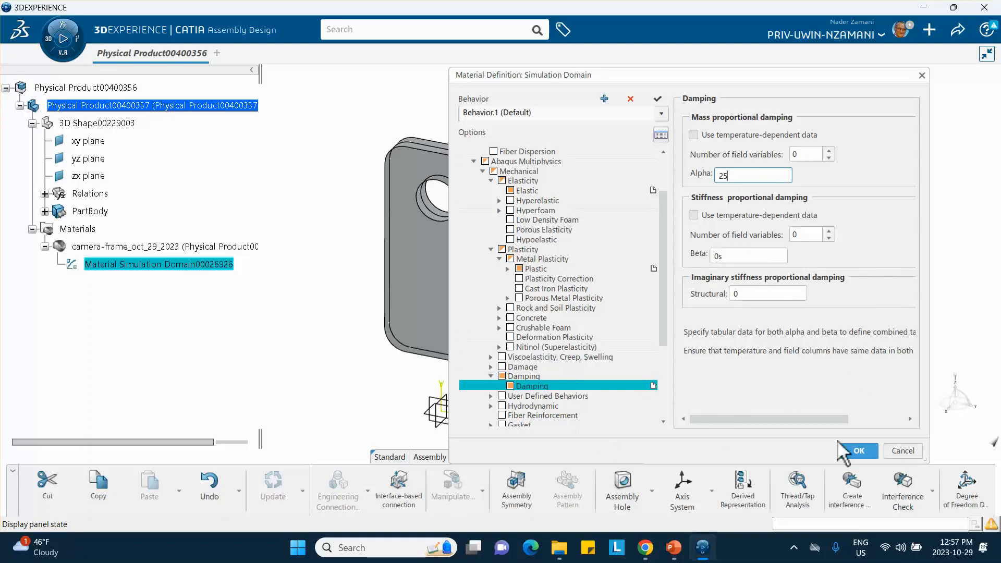
pyautogui.click(876, 451)
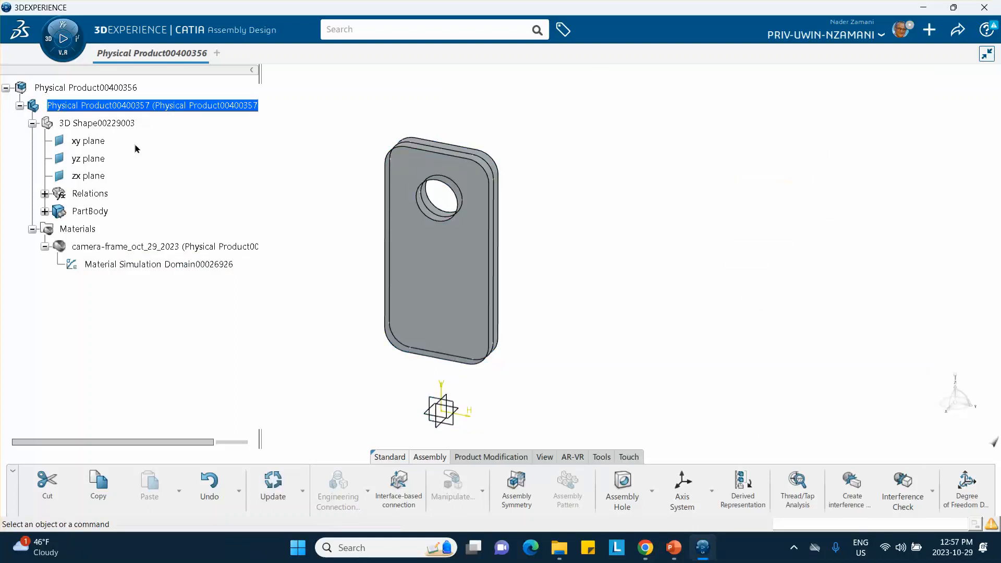
# Insert a new 3D Part under the root product Physical Product00400356.
pyautogui.doubleClick(112, 88)
pyautogui.rightClick(113, 89)
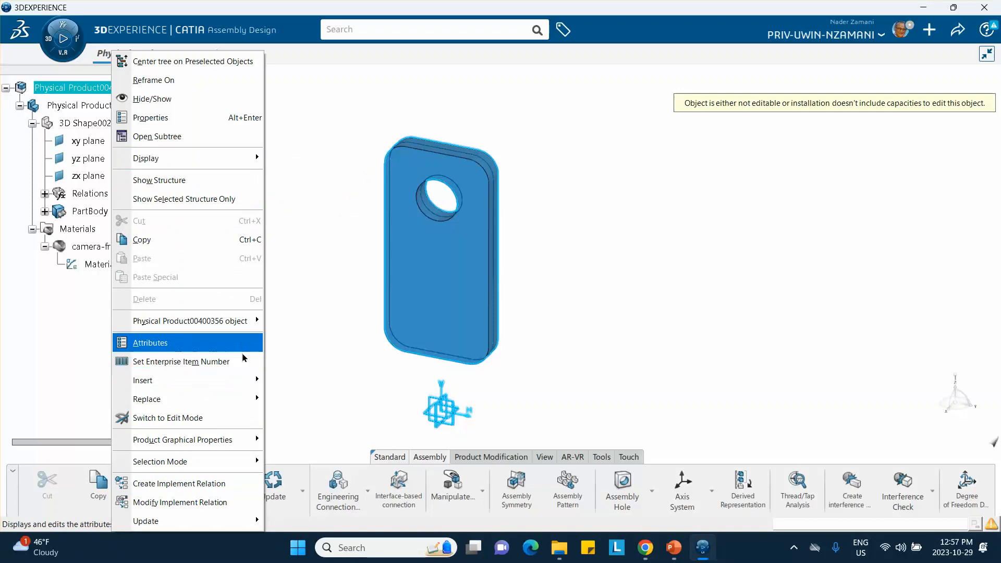
pyautogui.moveTo(243, 381)
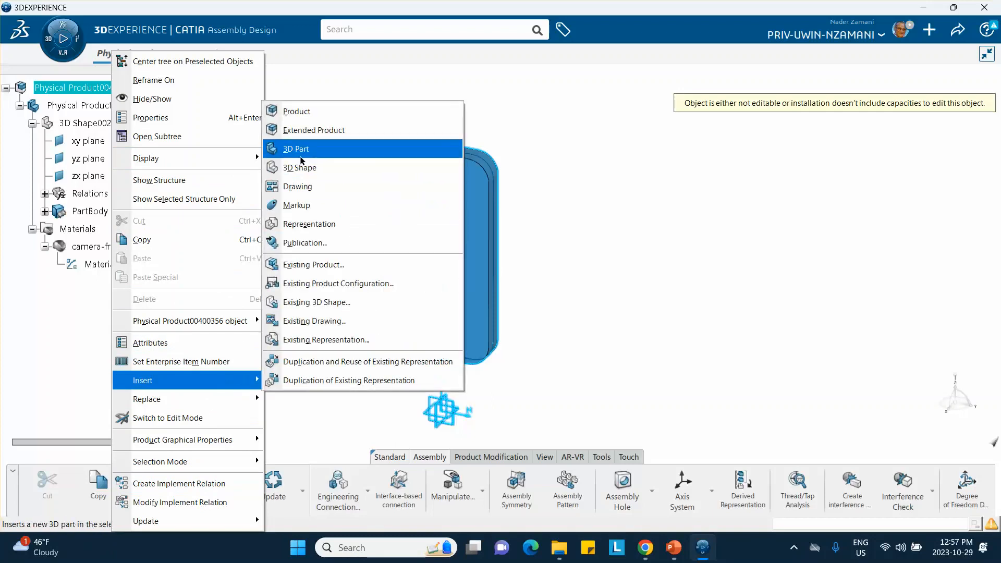
pyautogui.click(302, 149)
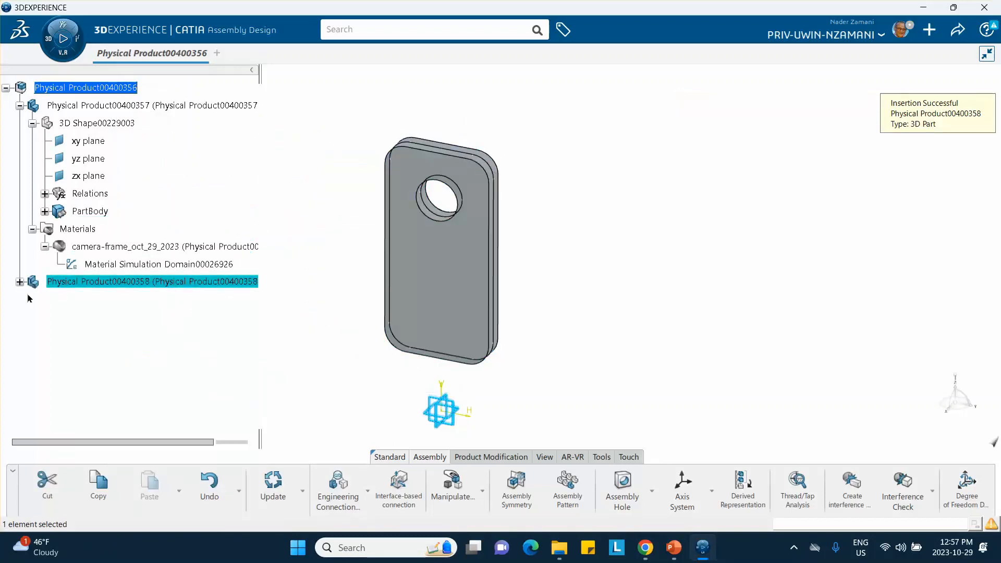
pyautogui.click(148, 305)
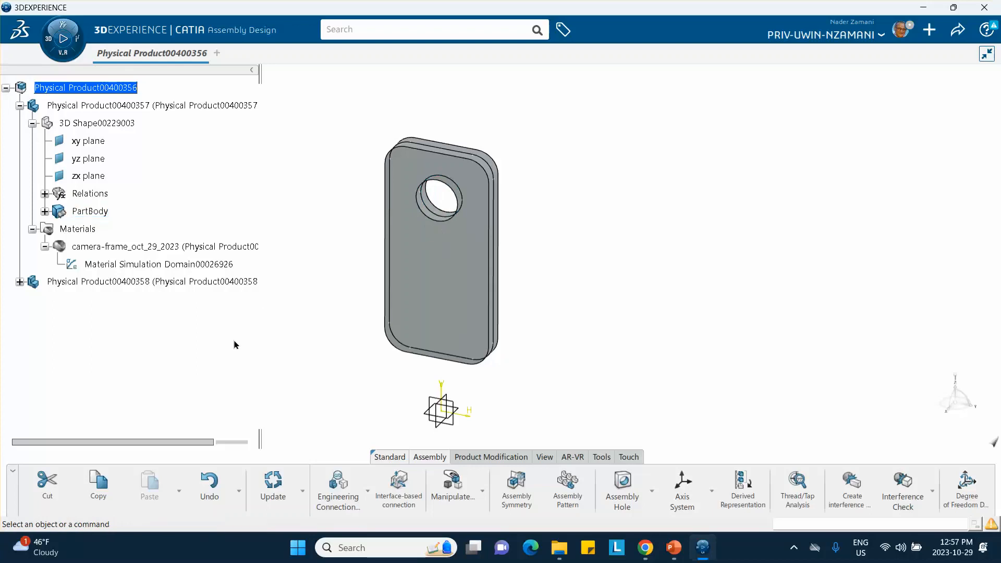
# Expand the newly inserted part and activate its 3D Shape for editing.
pyautogui.click(19, 282)
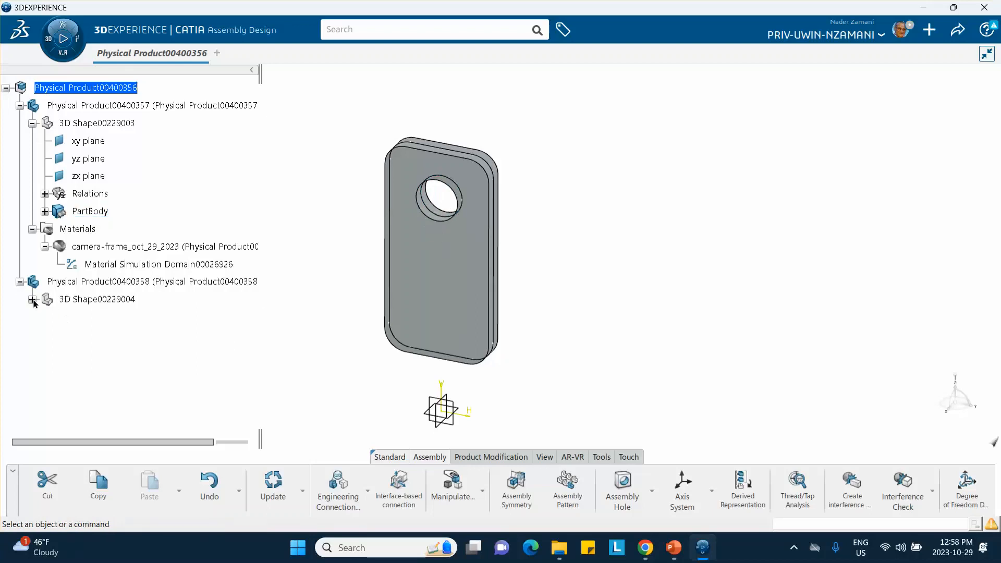
pyautogui.click(32, 299)
pyautogui.click(97, 301)
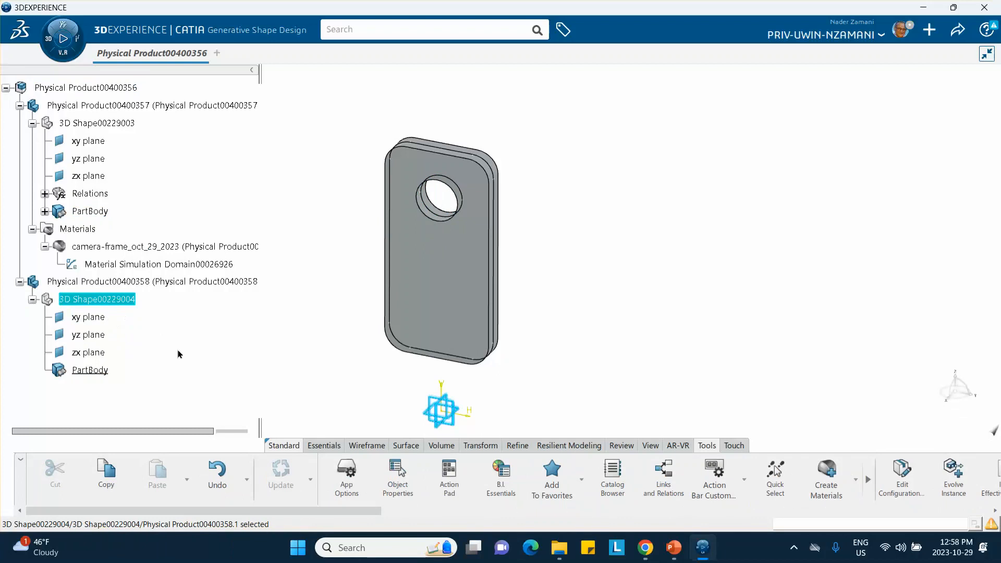
# Start a positioned sketch on the yz plane of the new part, 3D Shape00229004.
pyautogui.click(99, 334)
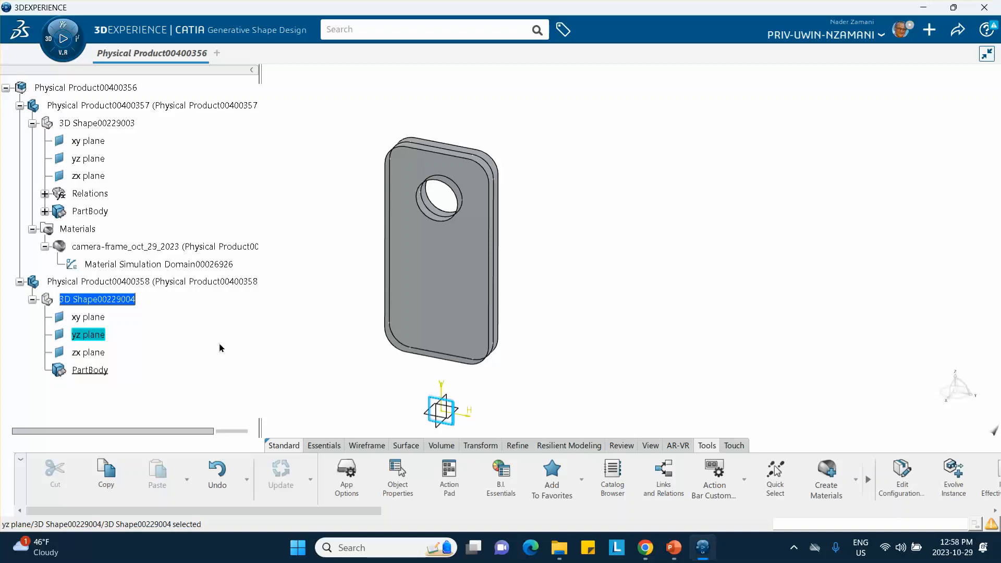
pyautogui.click(325, 446)
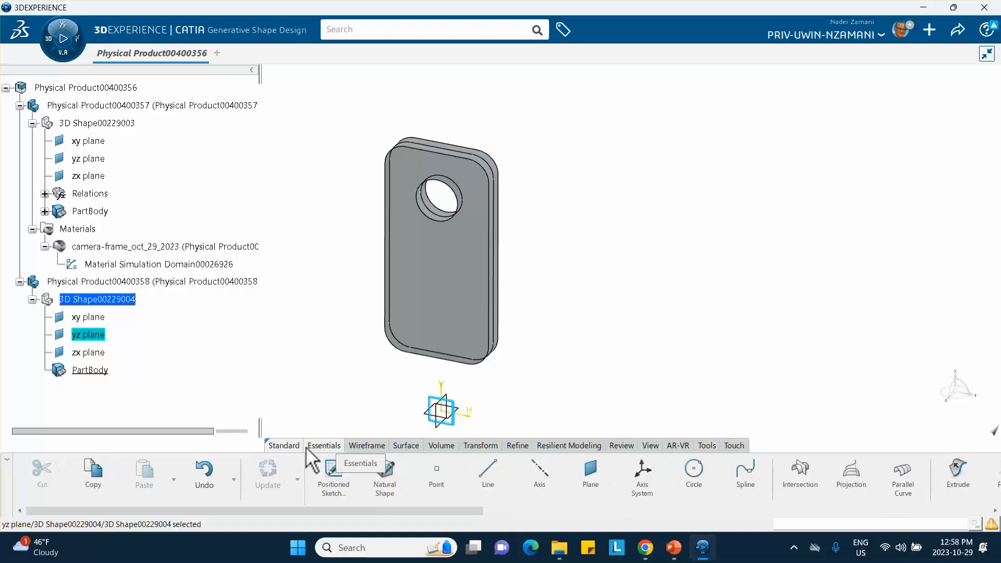
pyautogui.click(327, 475)
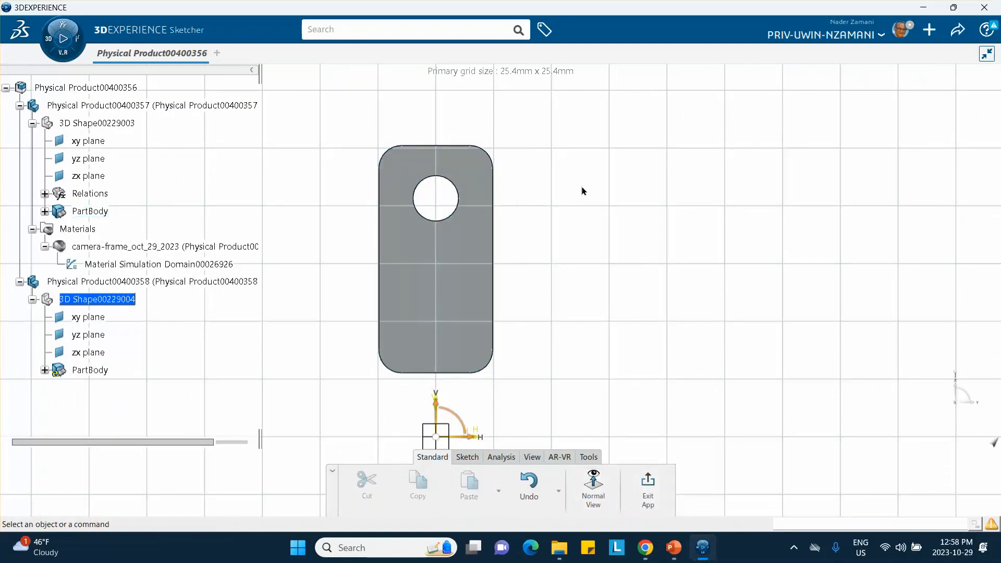
pyautogui.moveTo(584, 192)
pyautogui.mouseDown(button='middle')
pyautogui.moveTo(559, 240)
pyautogui.moveTo(490, 214)
pyautogui.mouseUp(button='middle')
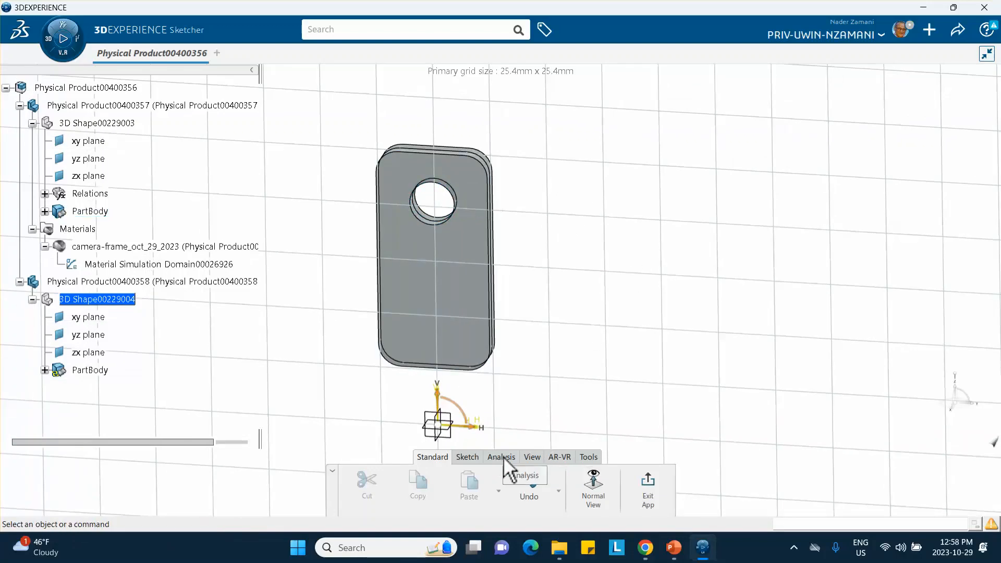
# Project the circular edge of the frame's hole onto the sketch plane and exit the sketch.
pyautogui.click(471, 457)
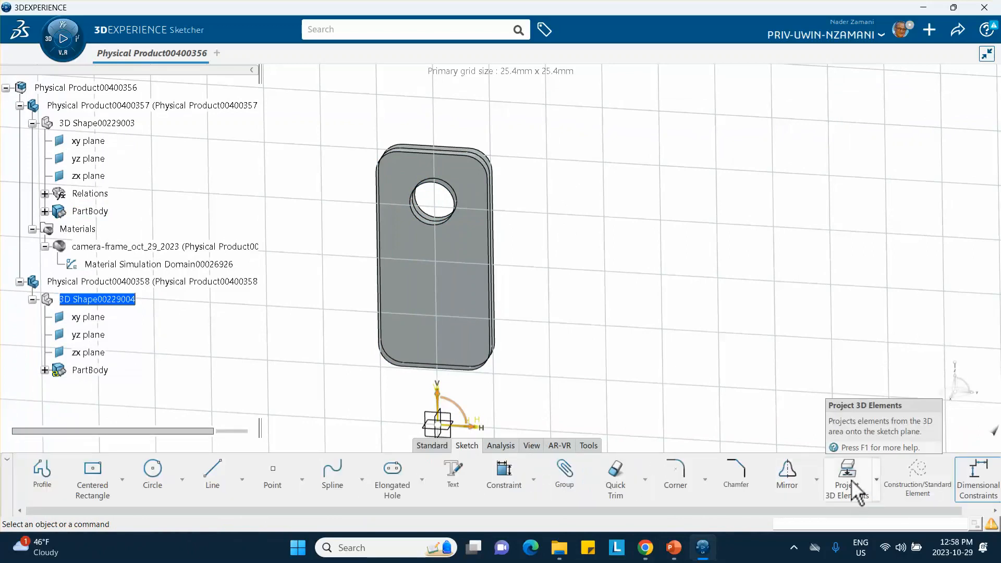
pyautogui.click(829, 469)
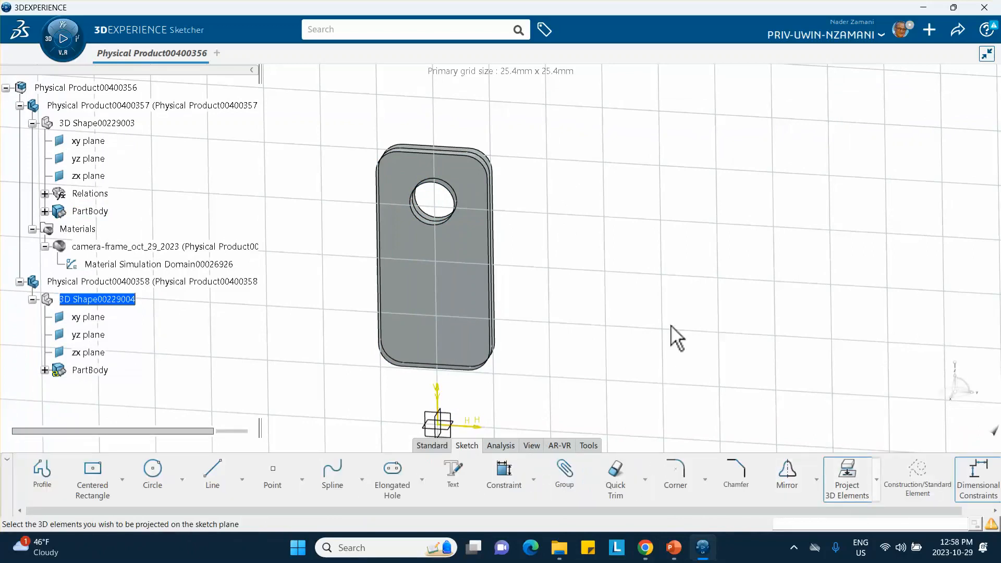
pyautogui.click(436, 223)
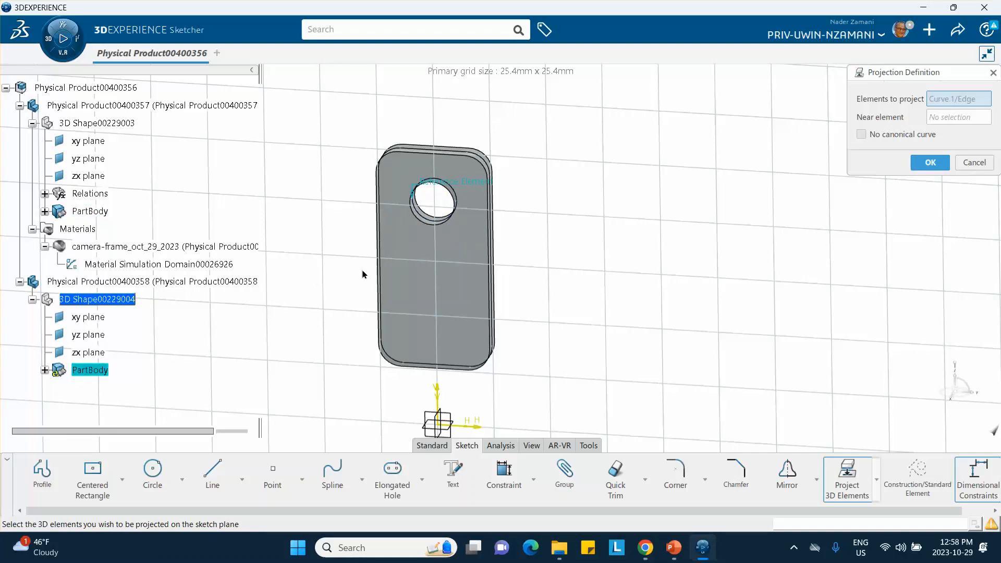
pyautogui.click(929, 162)
pyautogui.click(732, 235)
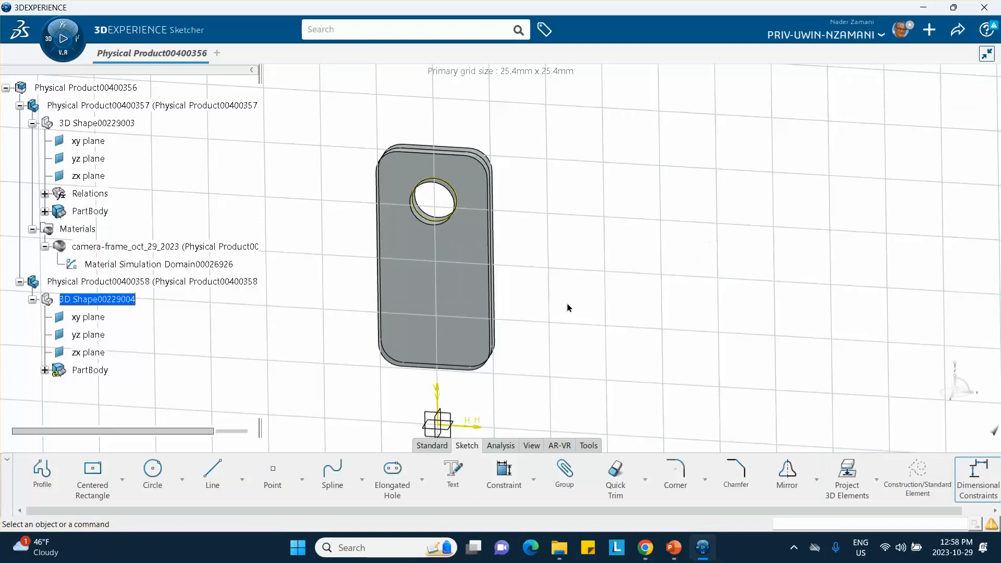
pyautogui.moveTo(568, 308); pyautogui.dragTo(413, 283, button='middle')
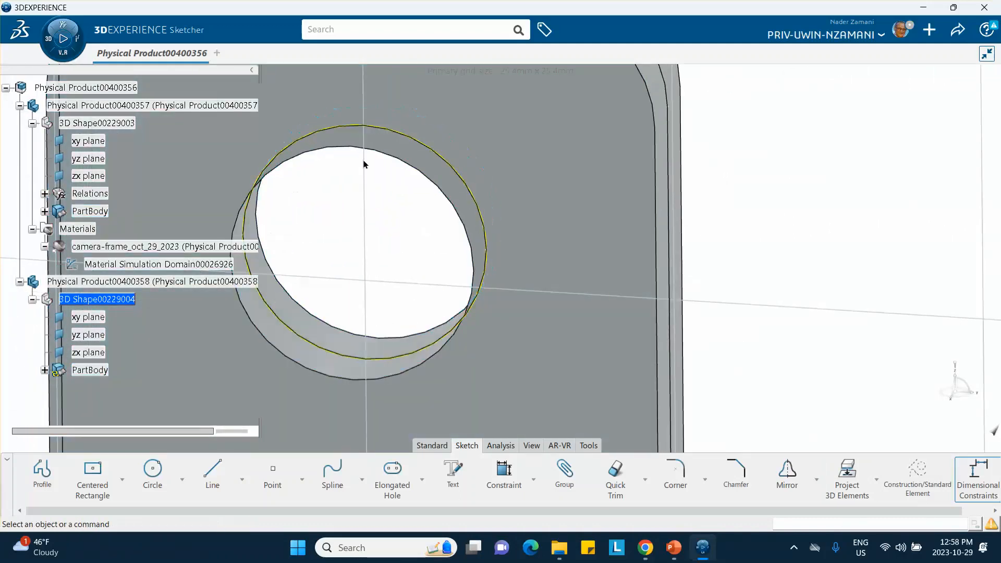
pyautogui.moveTo(473, 176); pyautogui.dragTo(509, 213, button='middle')
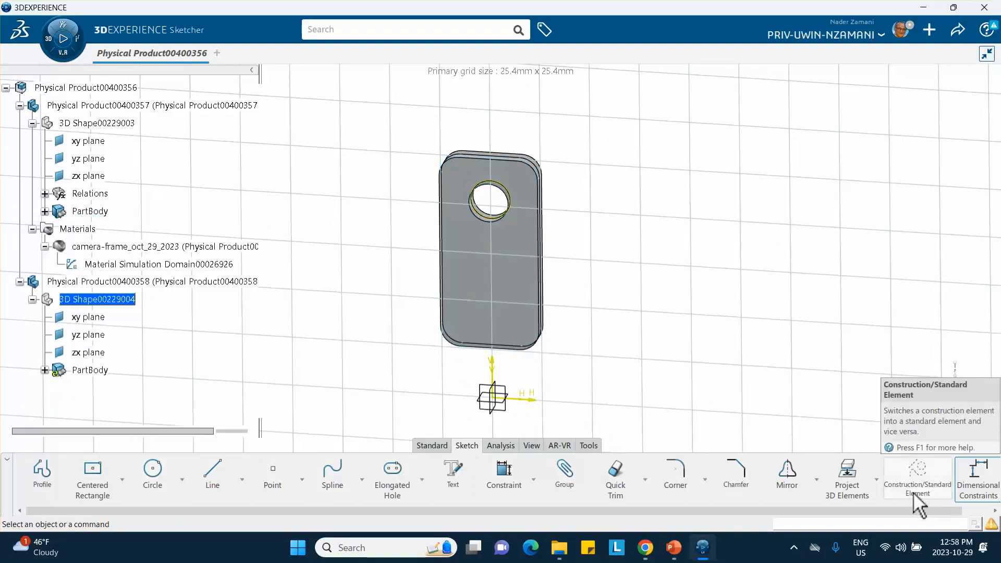
pyautogui.click(431, 446)
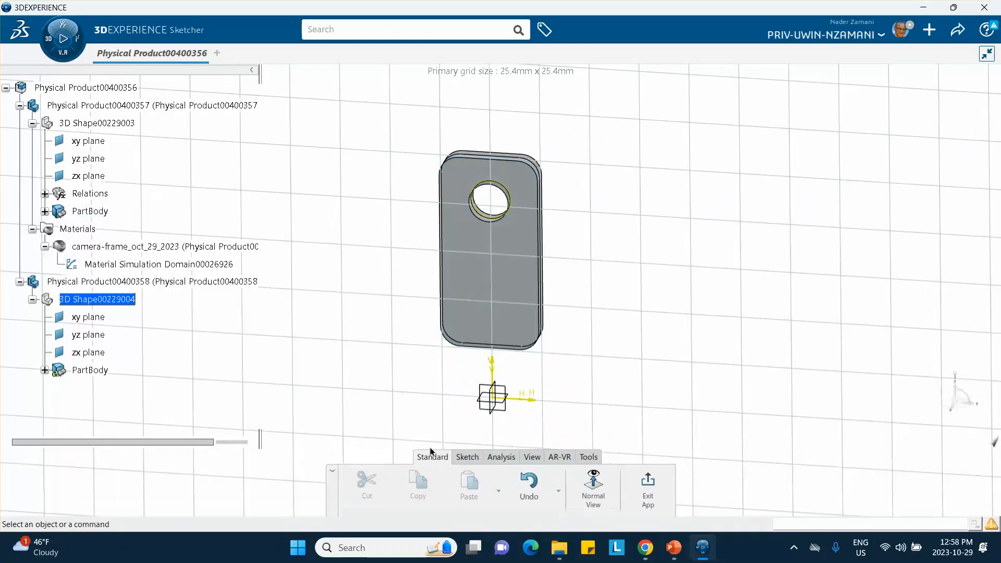
pyautogui.click(647, 486)
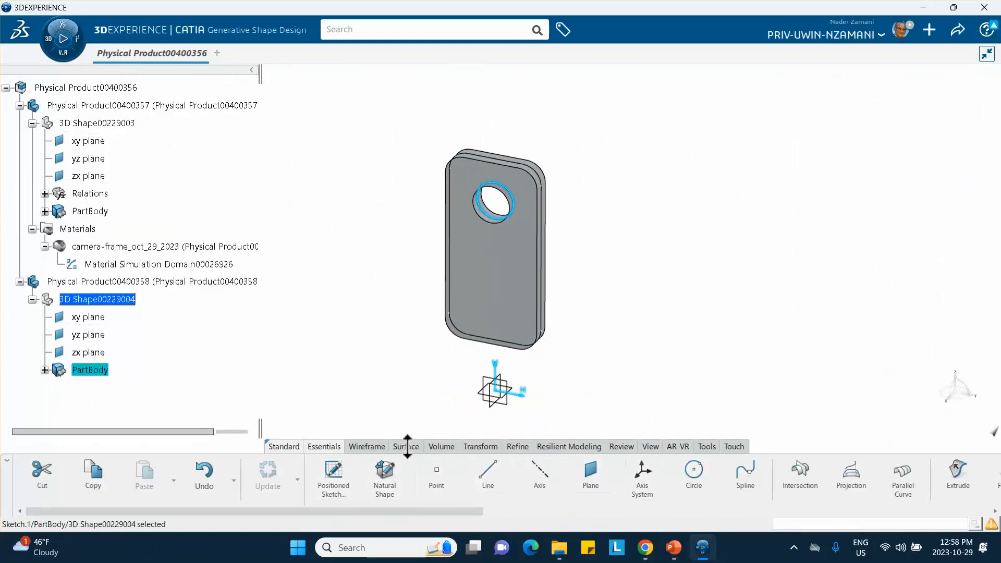
# Create a Volume Extrude of the projected circle with mirrored limits on both sides of the sketch plane.
pyautogui.click(445, 447)
pyautogui.click(365, 485)
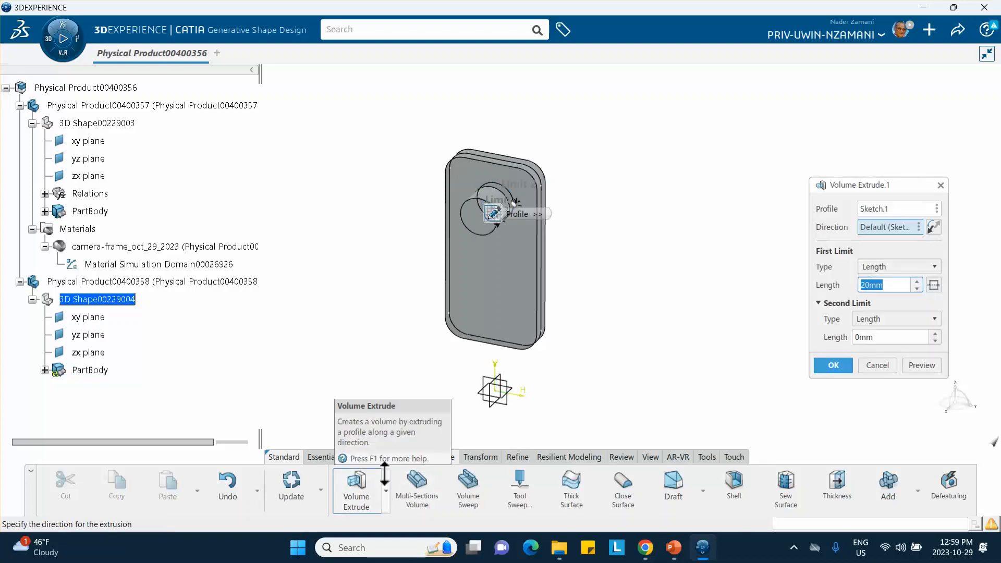
pyautogui.click(932, 283)
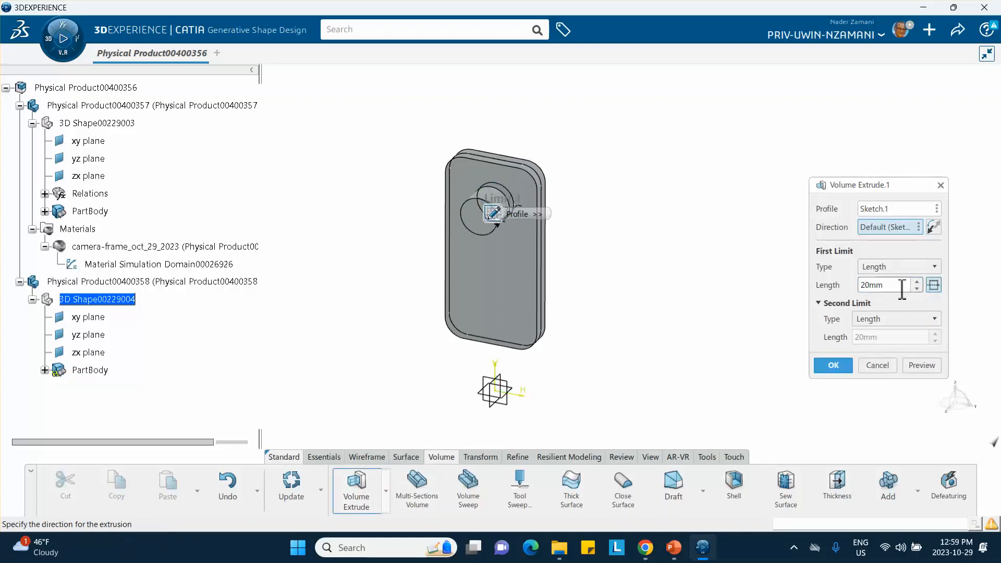
pyautogui.moveTo(902, 290); pyautogui.dragTo(808, 290)
pyautogui.click(840, 364)
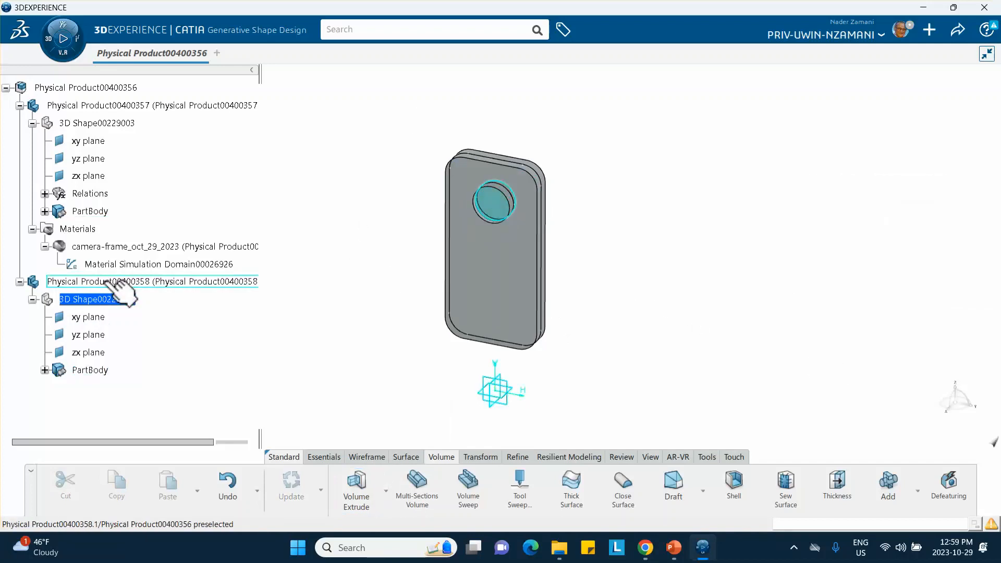
# Set the graphic color of the lens part Physical Product00400358 to tan.
pyautogui.rightClick(105, 283)
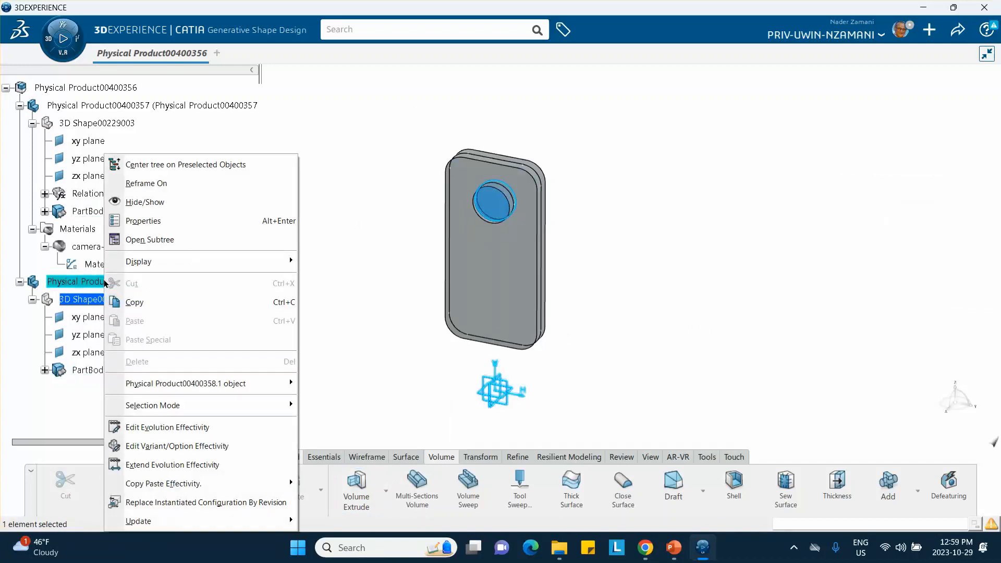
pyautogui.click(155, 225)
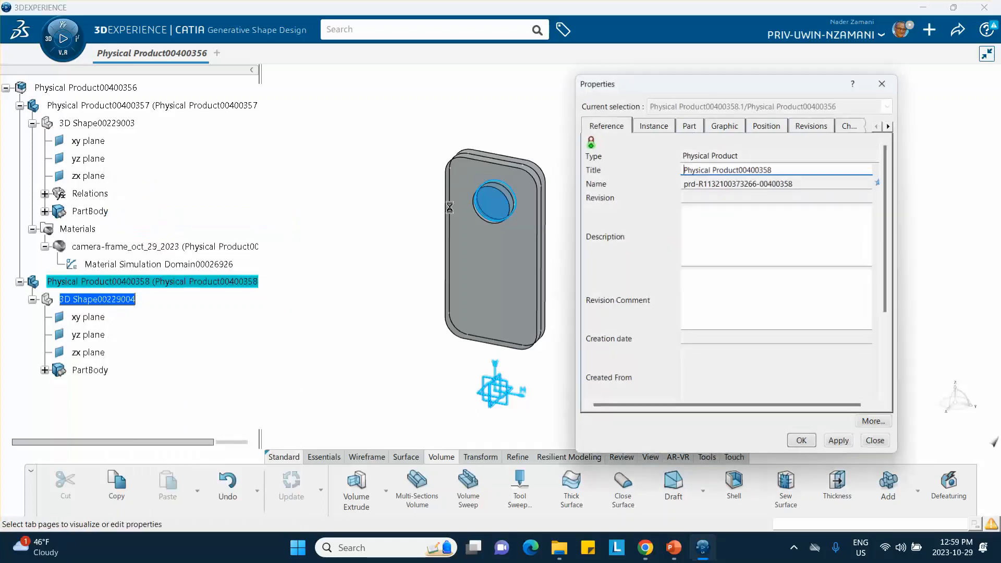
pyautogui.click(723, 125)
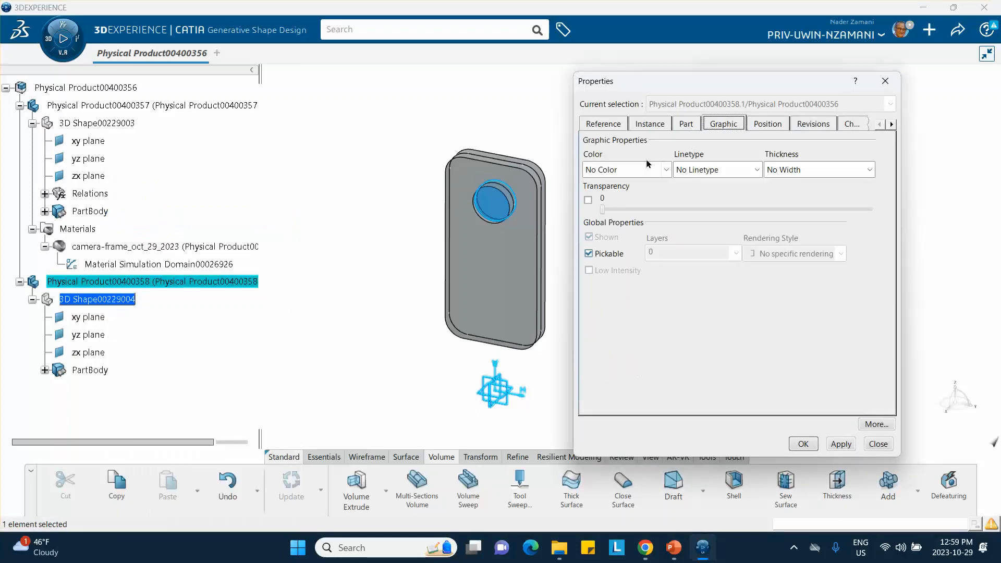
pyautogui.click(666, 169)
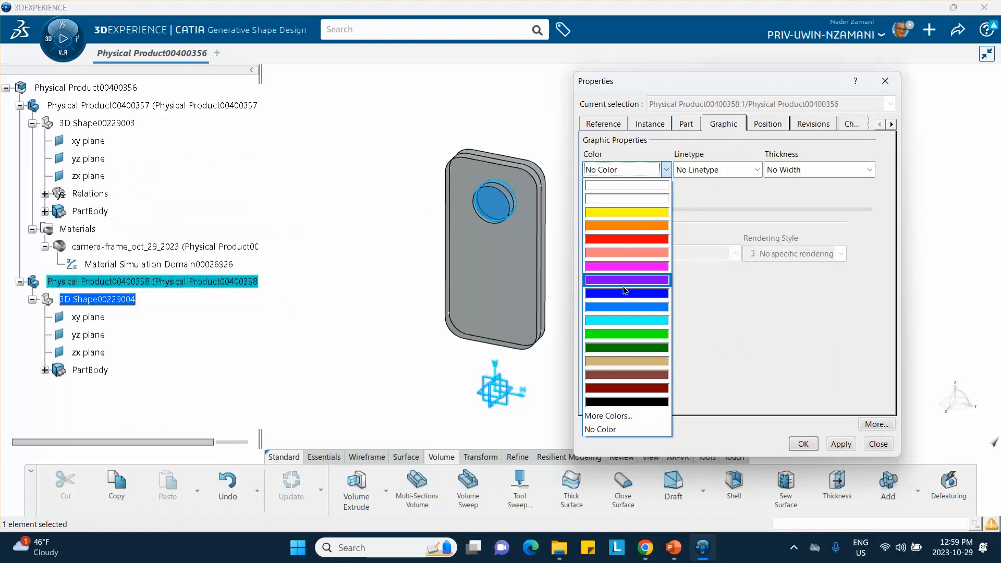
pyautogui.click(612, 361)
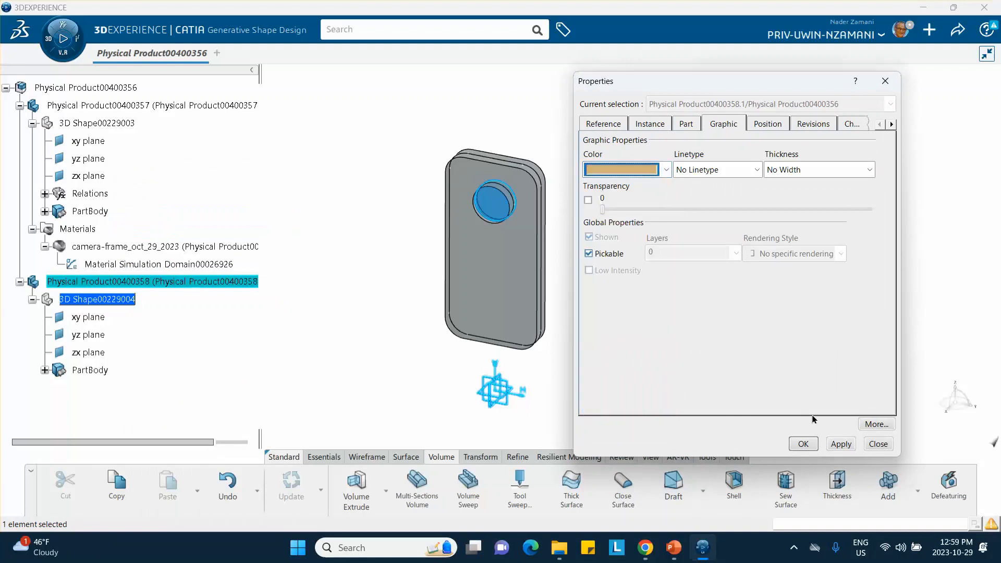
pyautogui.click(803, 444)
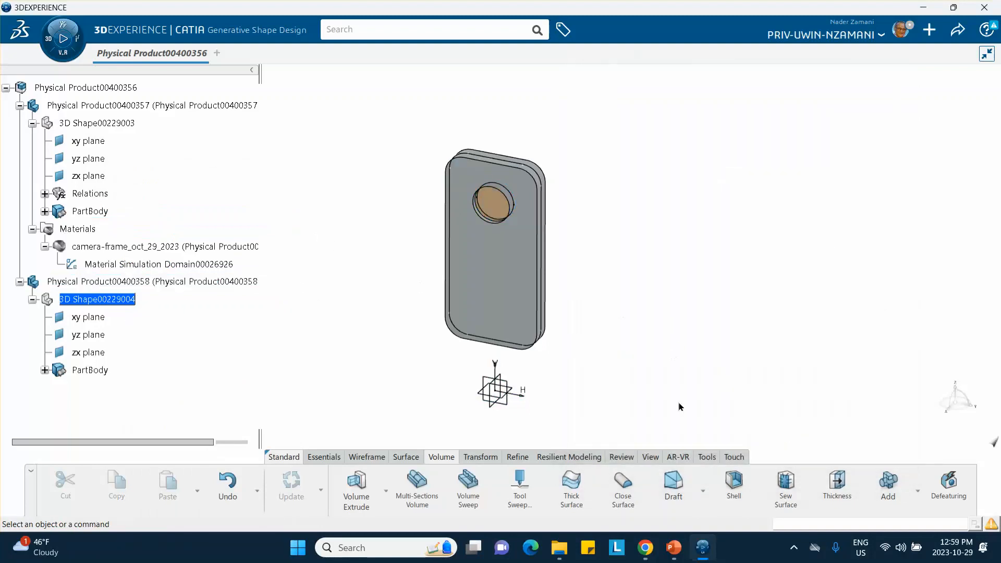
# Create a core material named Brass_Lens_oct_29_2023 with a simulation domain.
pyautogui.click(708, 457)
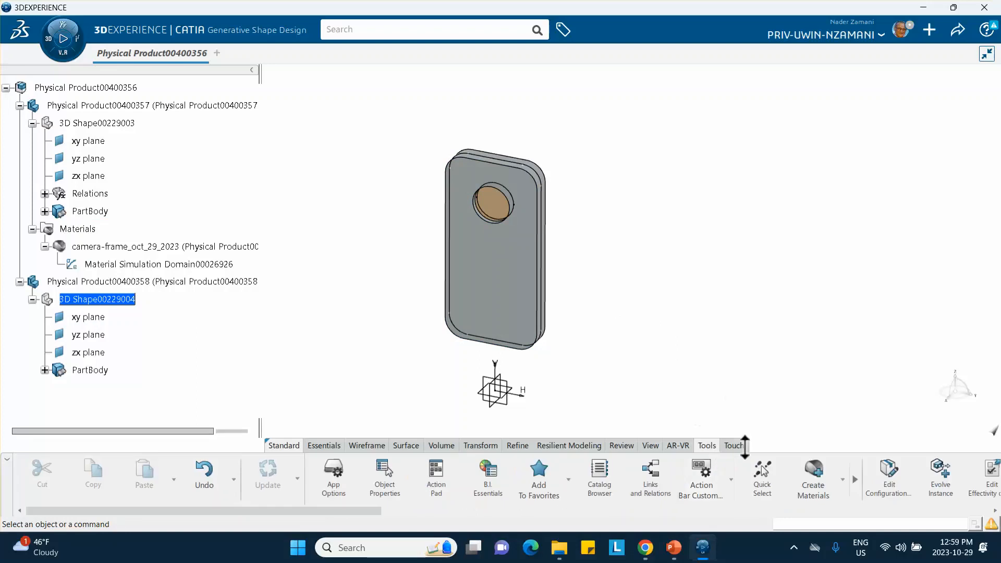
pyautogui.click(816, 476)
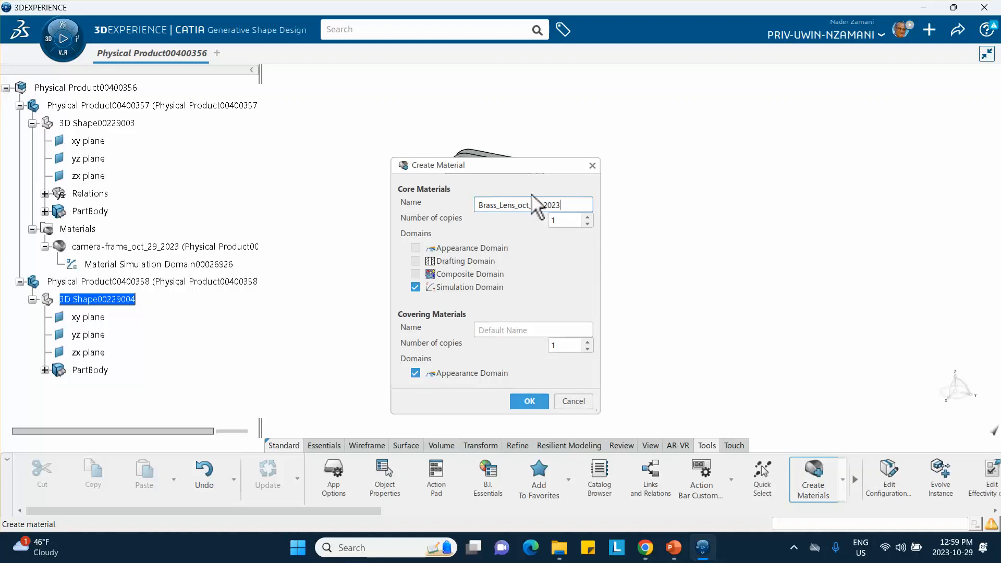
pyautogui.click(526, 402)
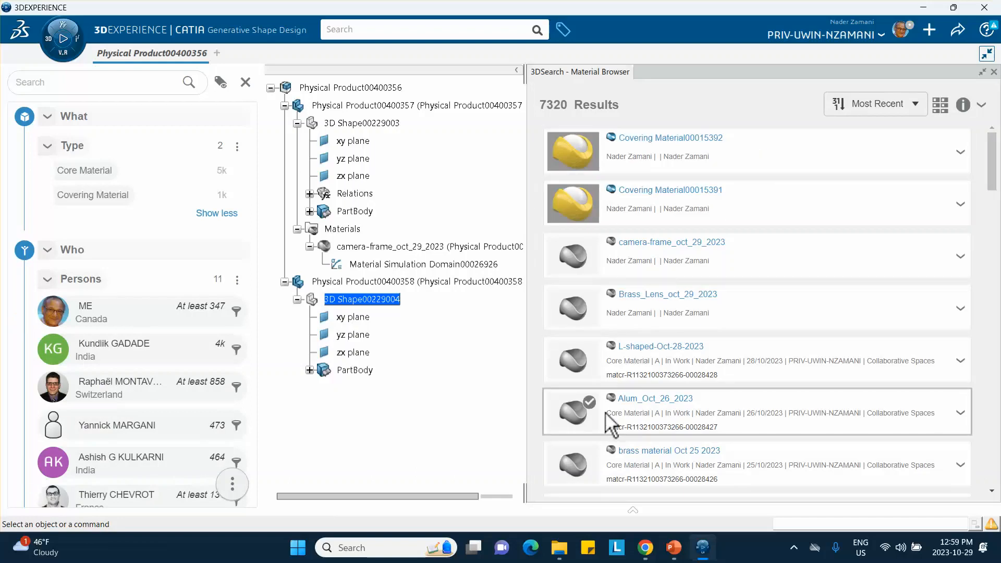
# Apply the Brass_Lens_oct_29_2023 material to the lens part Physical Product00400358 and close the material browser.
pyautogui.click(979, 106)
pyautogui.click(946, 133)
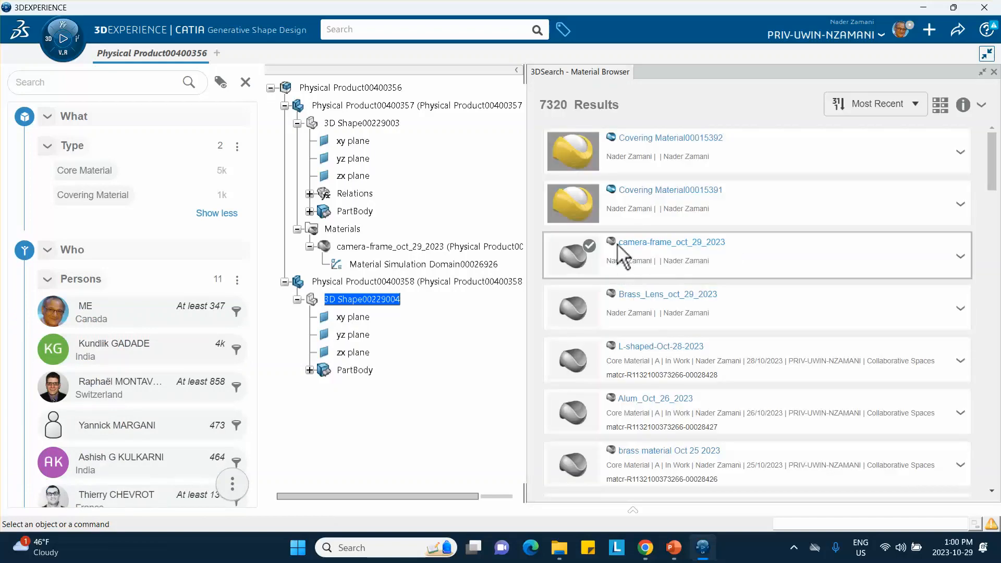
pyautogui.moveTo(653, 307)
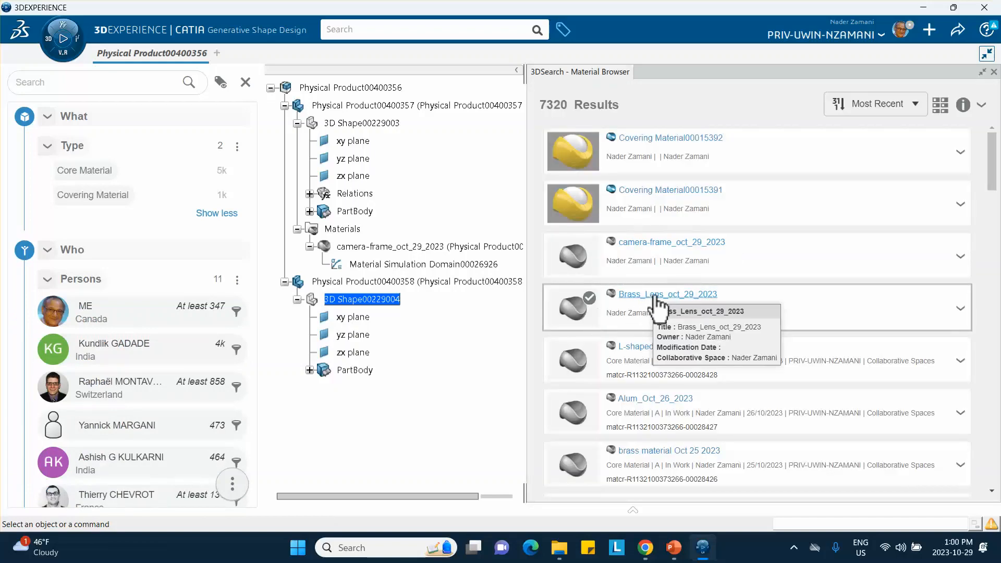
pyautogui.click(961, 311)
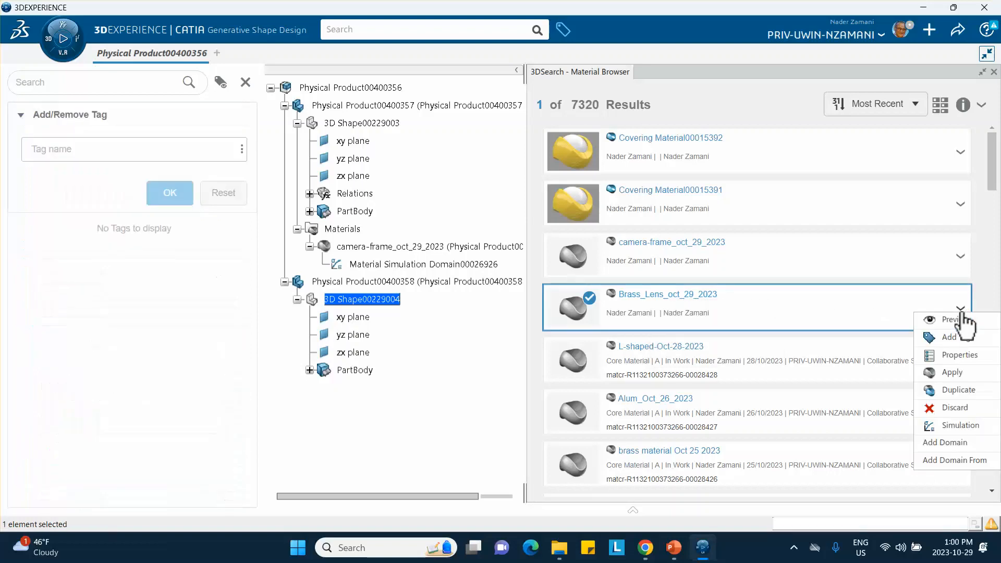
pyautogui.click(954, 372)
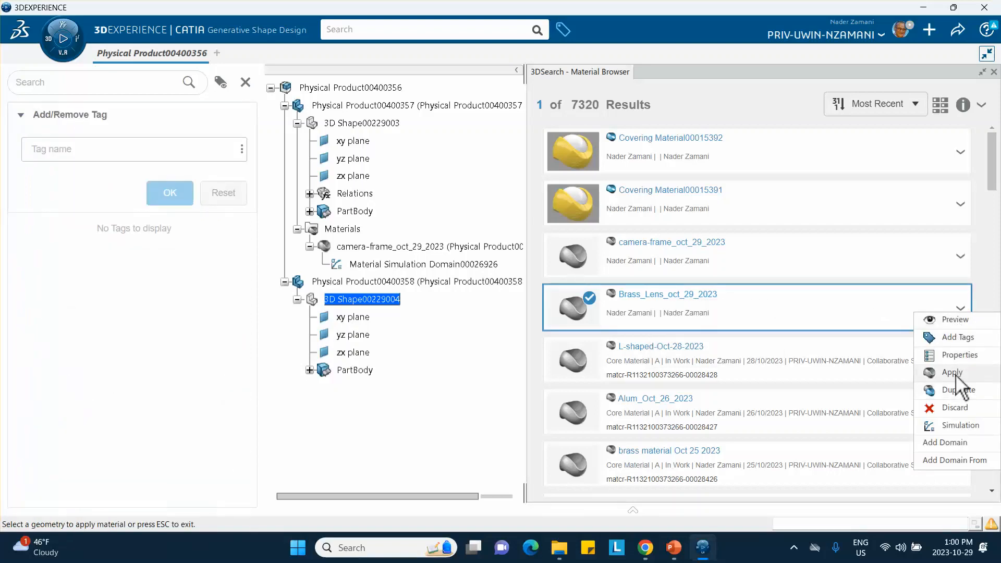
pyautogui.click(994, 72)
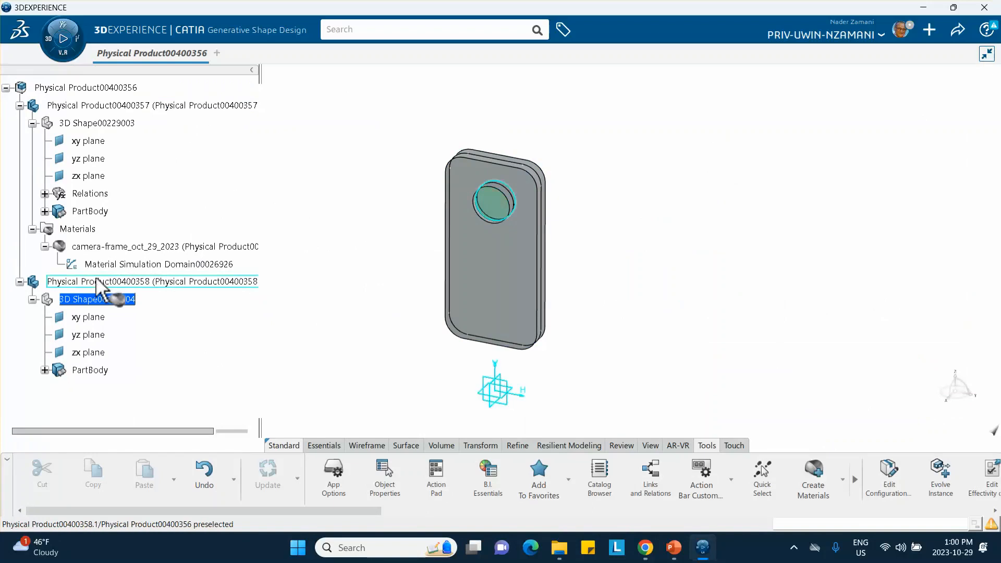
pyautogui.click(98, 284)
pyautogui.click(341, 291)
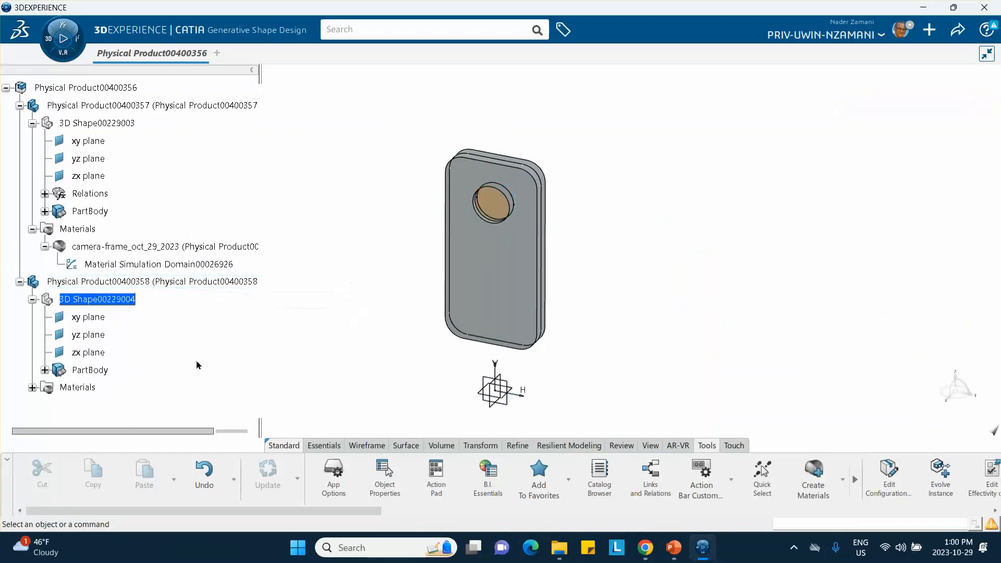
# Open the simulation domain of the Brass_Lens_oct_29_2023 material and add a structural density of 1500 kg_m3.
pyautogui.scroll(-3, 151, 257)
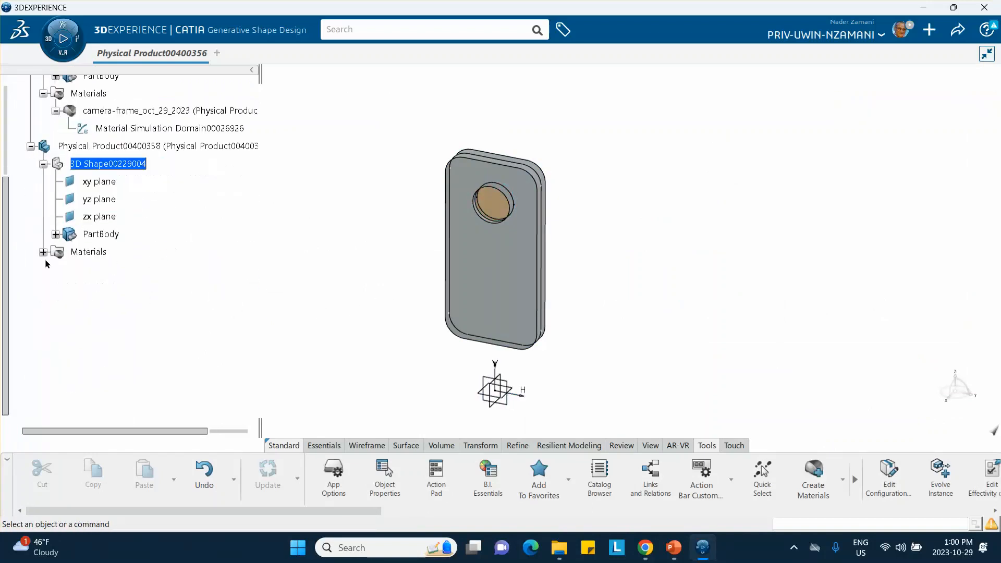
pyautogui.click(43, 253)
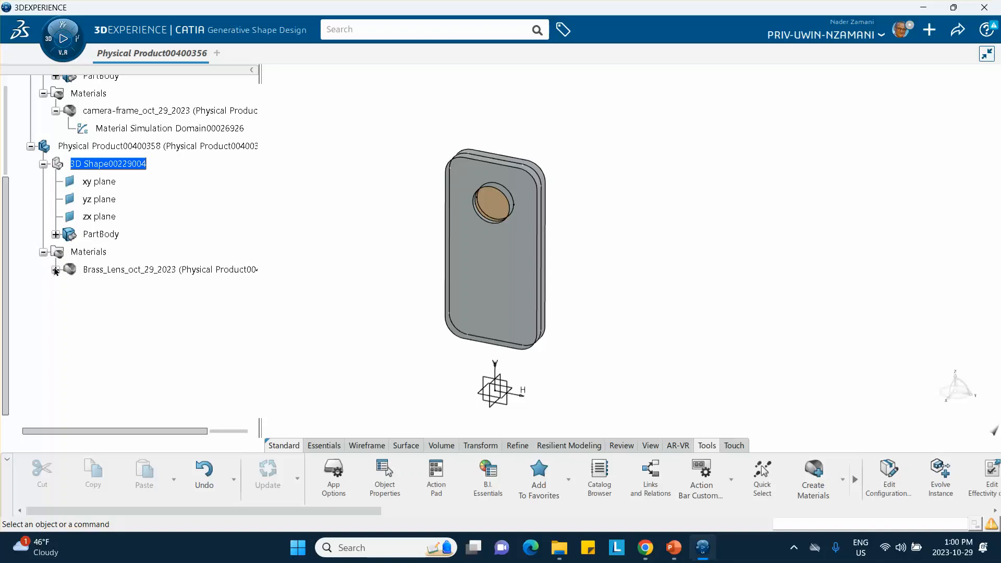
pyautogui.click(56, 270)
pyautogui.click(125, 287)
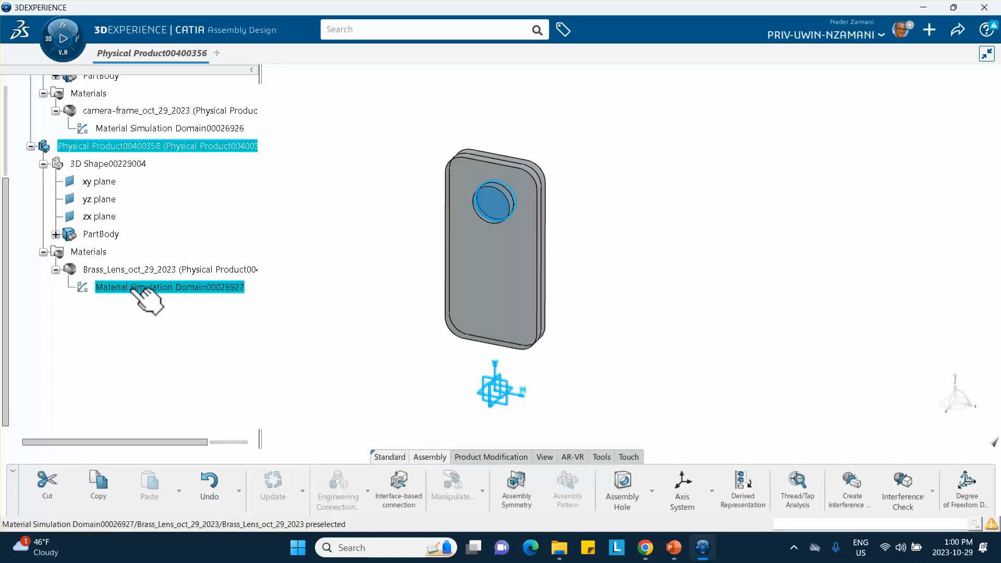
pyautogui.doubleClick(128, 287)
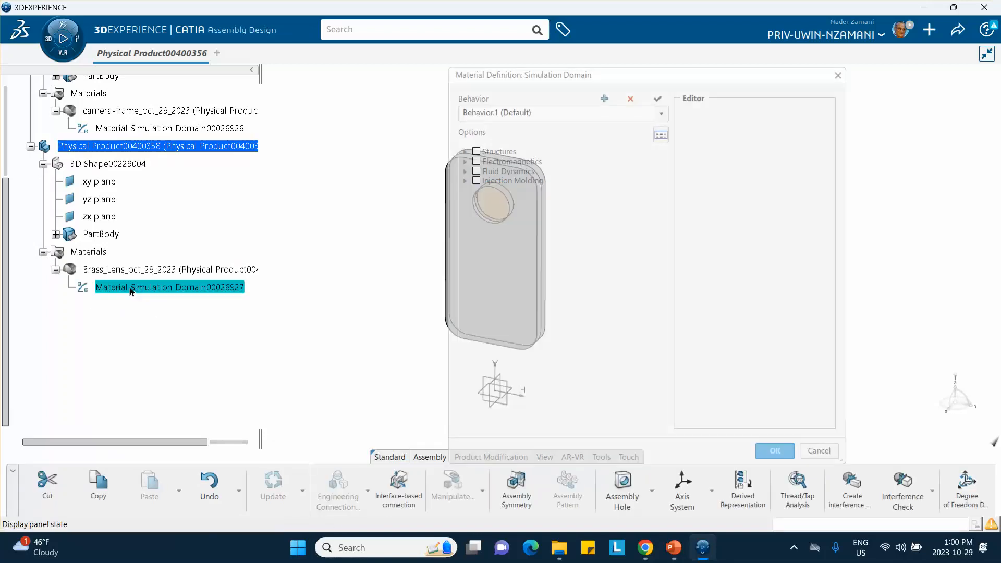
pyautogui.click(465, 151)
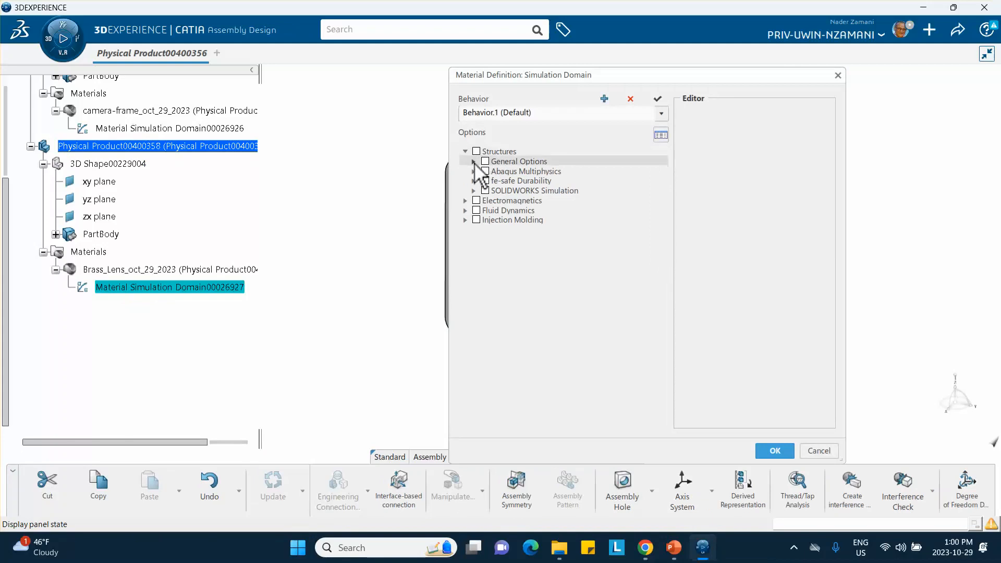
pyautogui.click(474, 161)
pyautogui.click(493, 171)
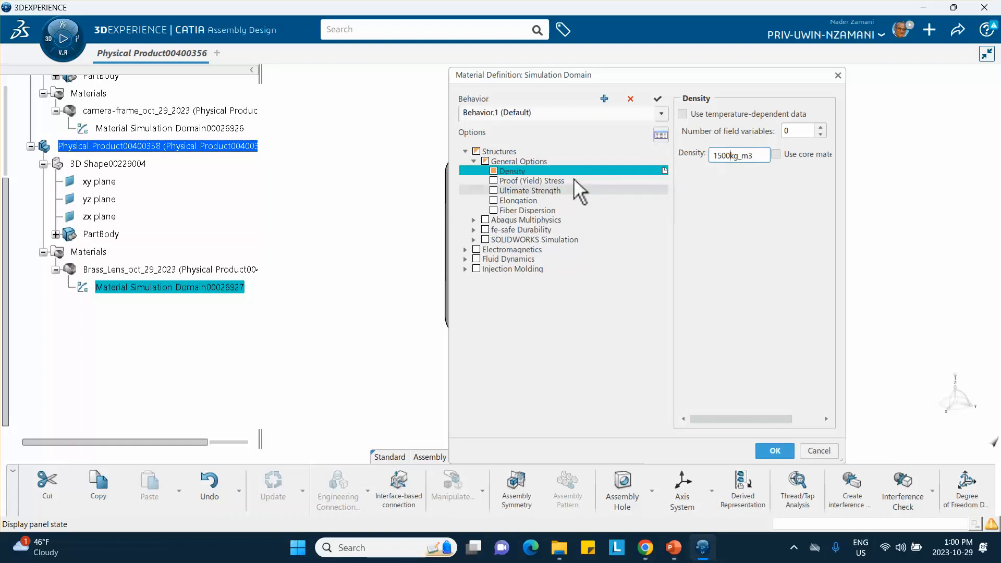
# Add isotropic Elastic behavior under the Abaqus mechanical elasticity options with a Young's modulus of 100000 MPa.
pyautogui.click(474, 219)
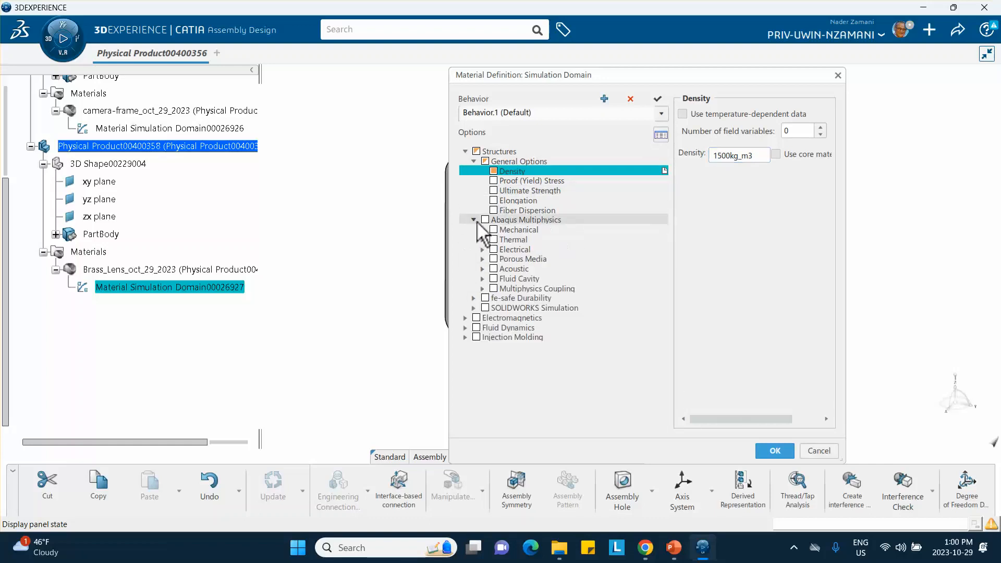
pyautogui.click(482, 229)
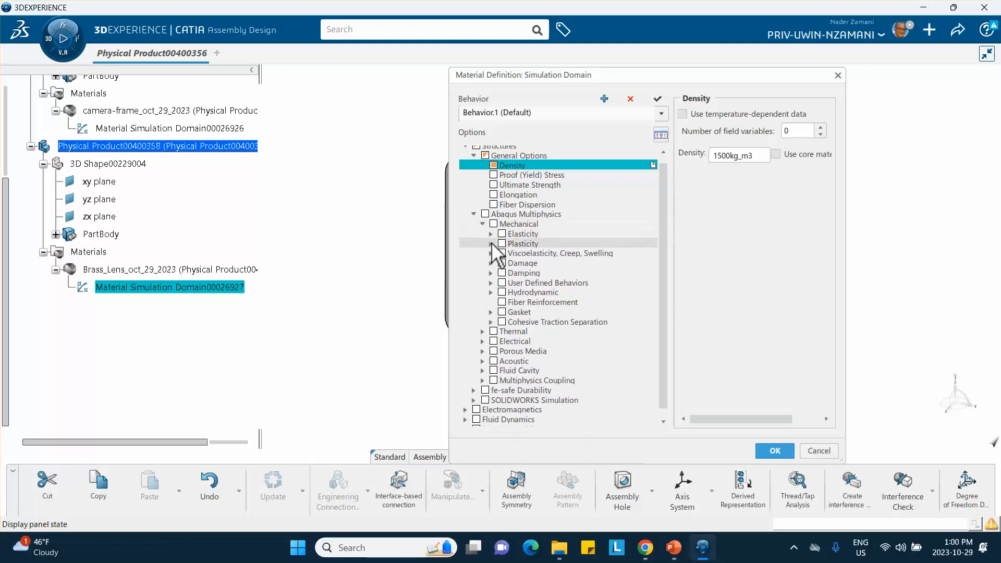
pyautogui.click(491, 227)
pyautogui.click(511, 237)
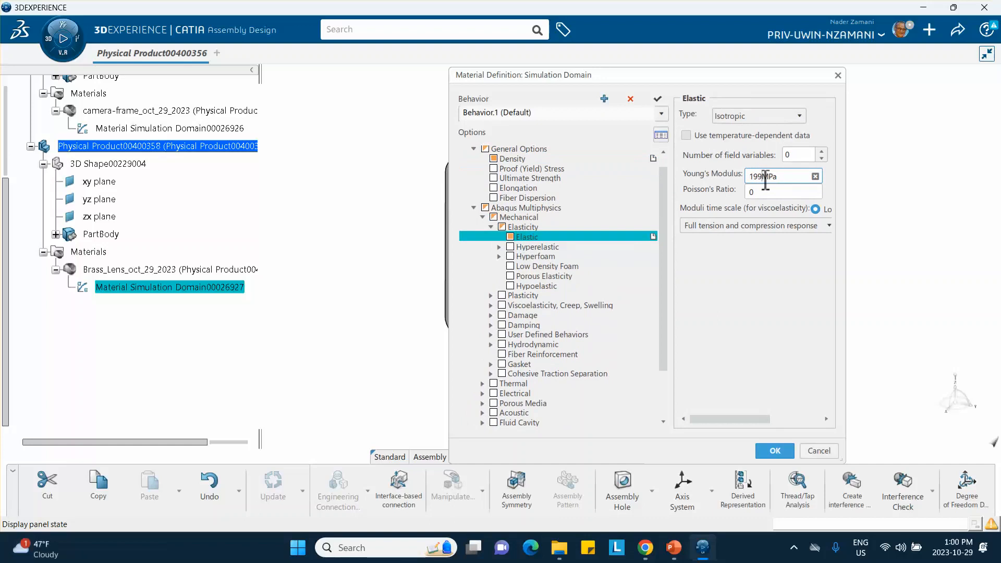
pyautogui.write('00000')
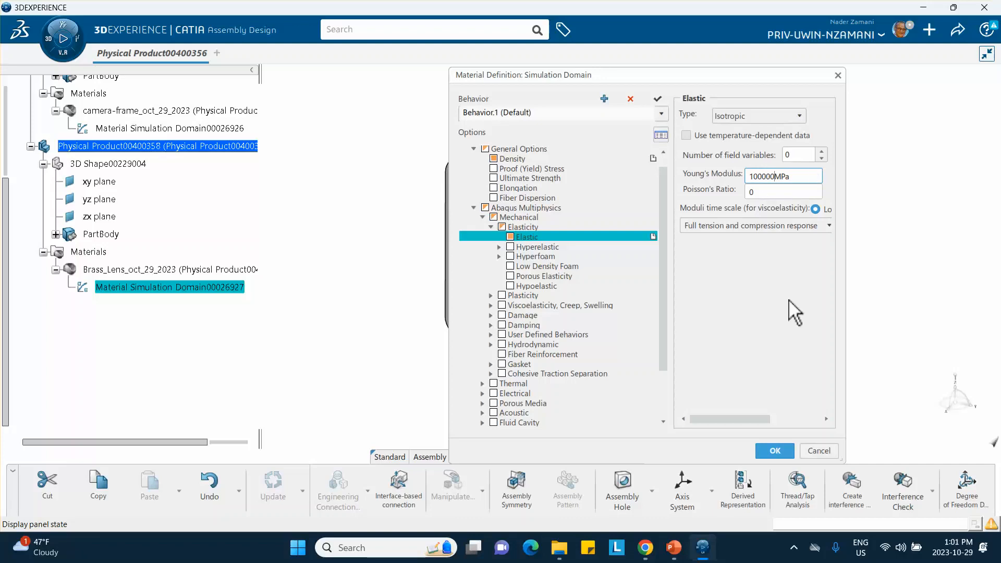
# Set the brass material's Poisson's ratio to 0.34 and confirm the material definition.
pyautogui.click(775, 196)
pyautogui.write('.2')
pyautogui.press('BackSpace')
pyautogui.press('BackSpace')
pyautogui.write('34')
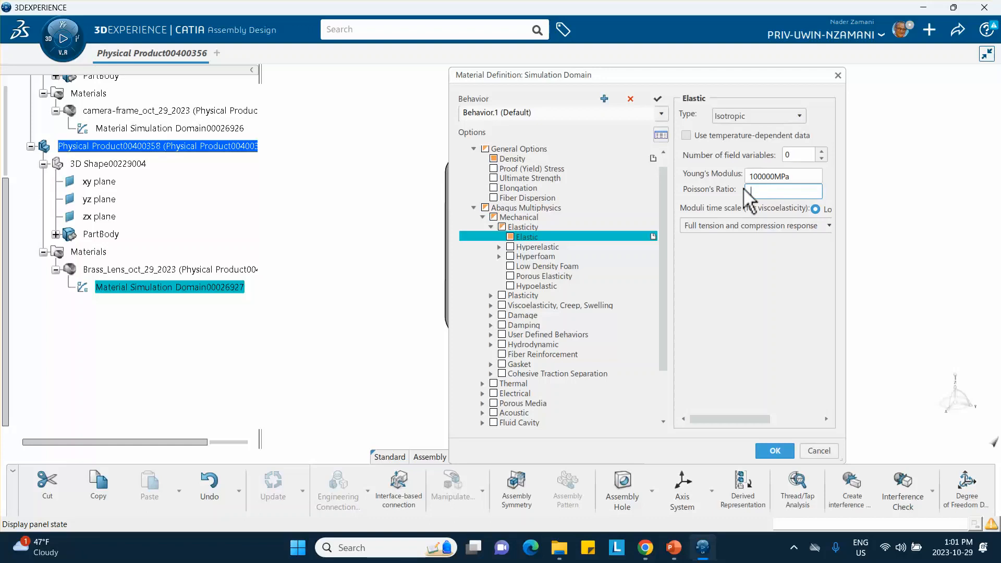
pyautogui.write('0.')
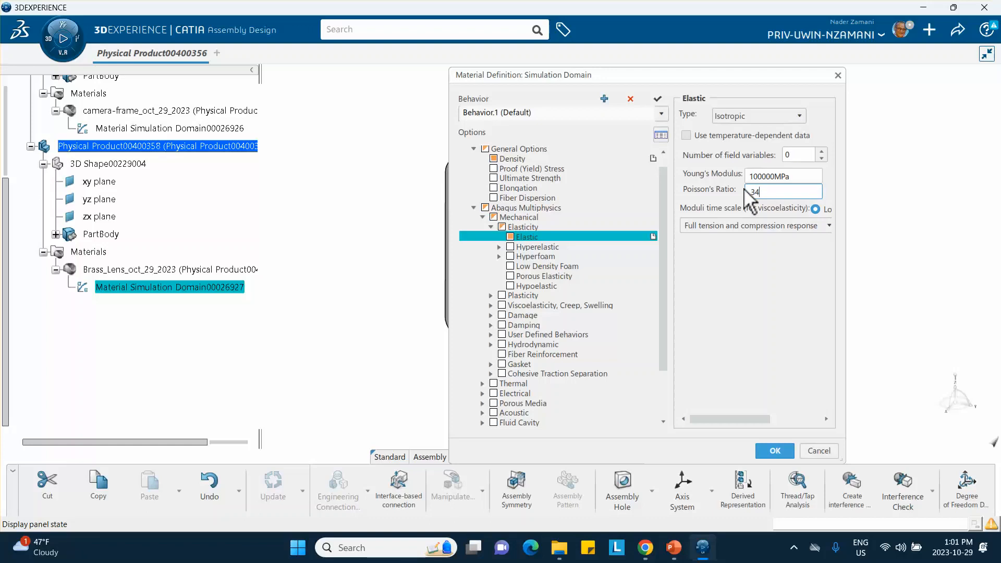
pyautogui.click(775, 452)
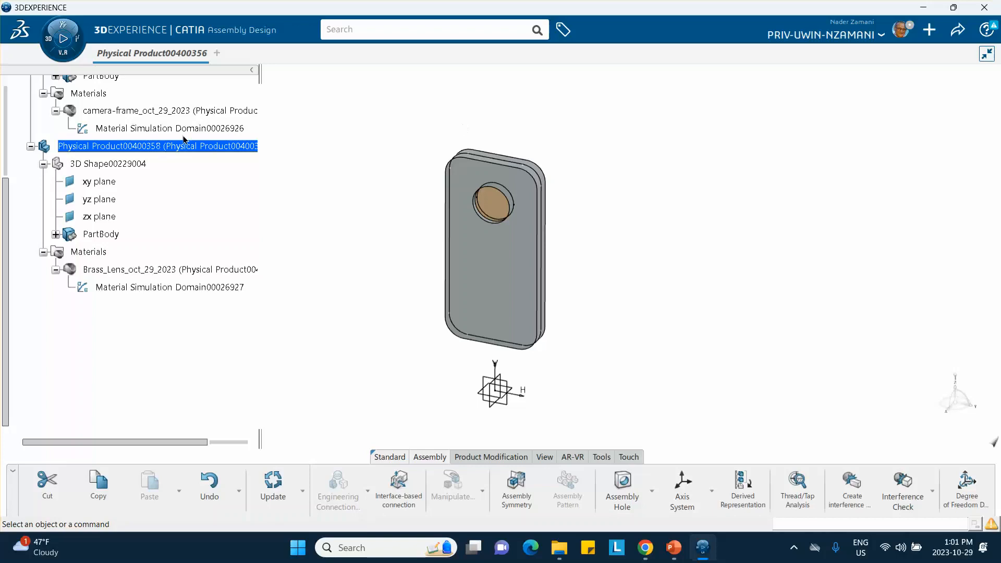
# Save the complete root assembly Physical Product00400356.
pyautogui.scroll(5, 183, 140)
pyautogui.click(148, 133)
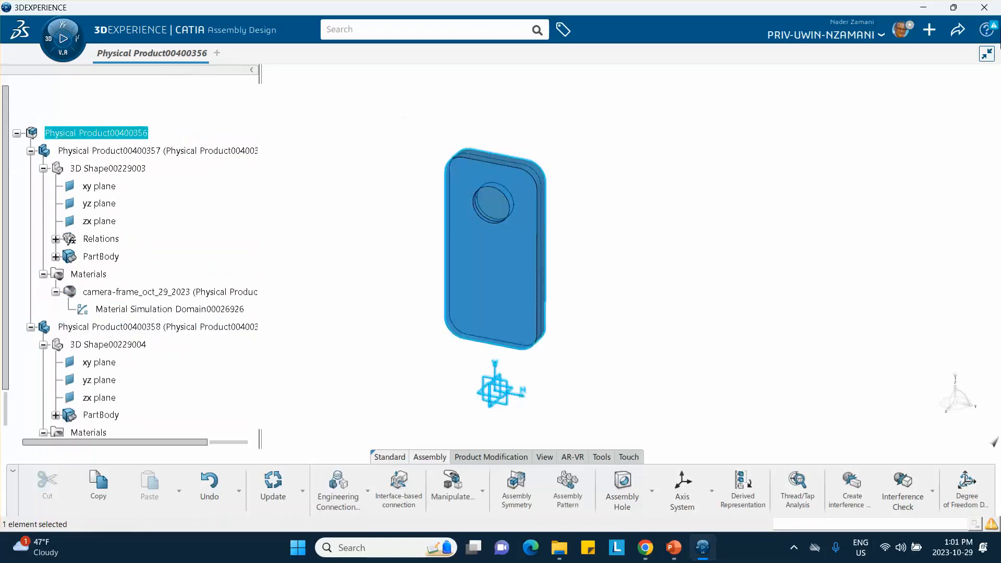
pyautogui.click(958, 30)
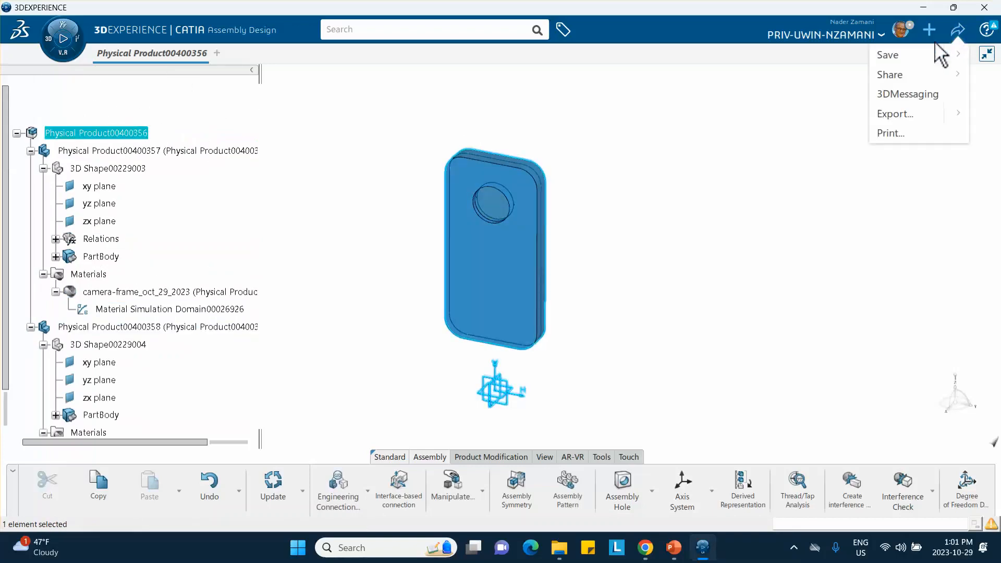
pyautogui.click(888, 55)
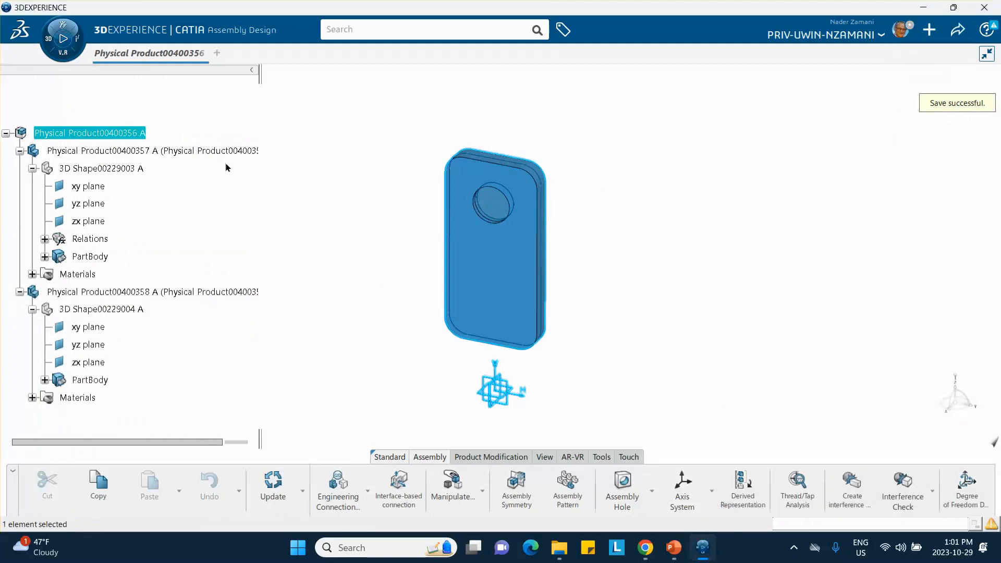
# Insert a new 3D Part under the root product Physical Product00400356 and activate its 3D shape for surface modeling.
pyautogui.rightClick(122, 133)
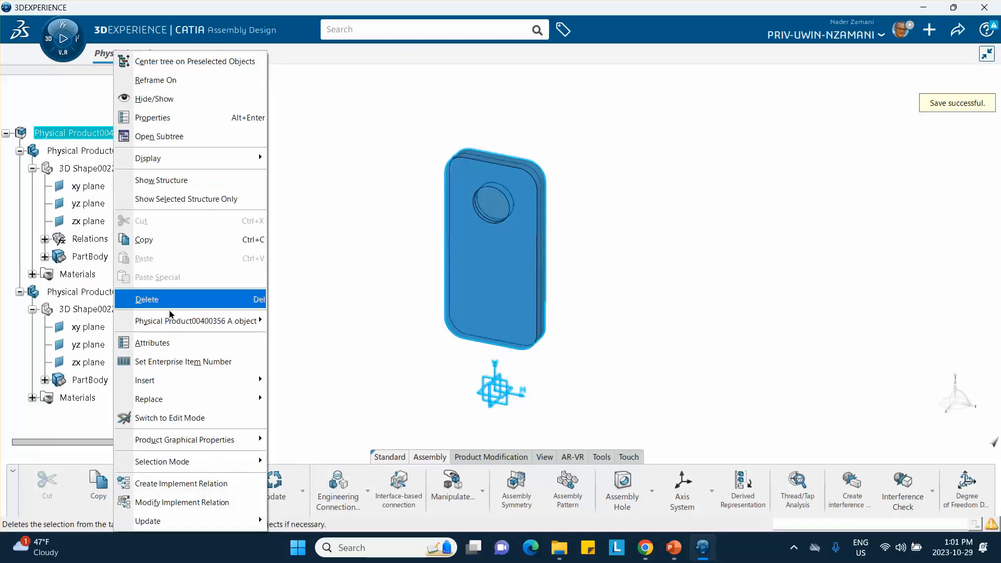
pyautogui.moveTo(172, 387)
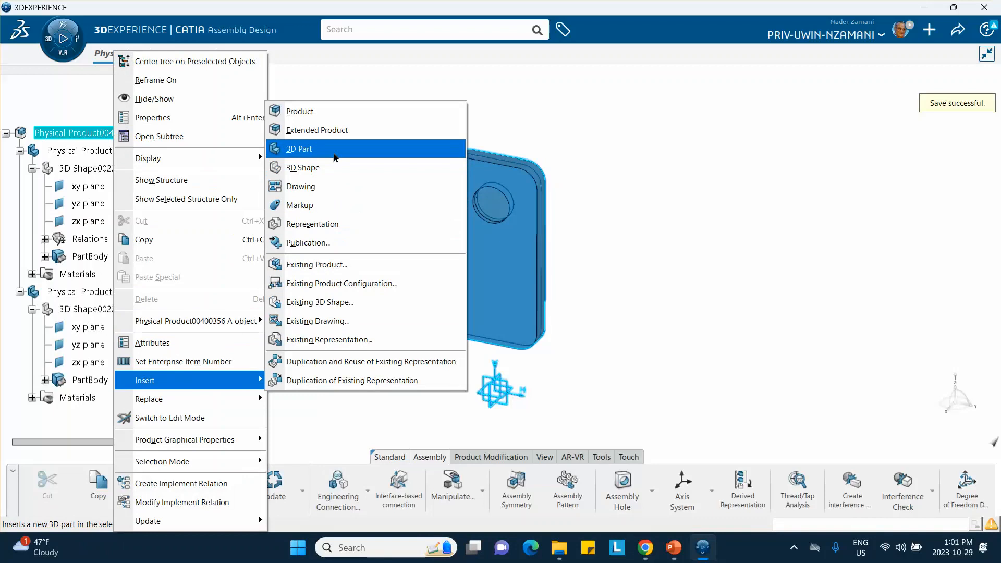
pyautogui.click(335, 151)
pyautogui.scroll(-4, 169, 281)
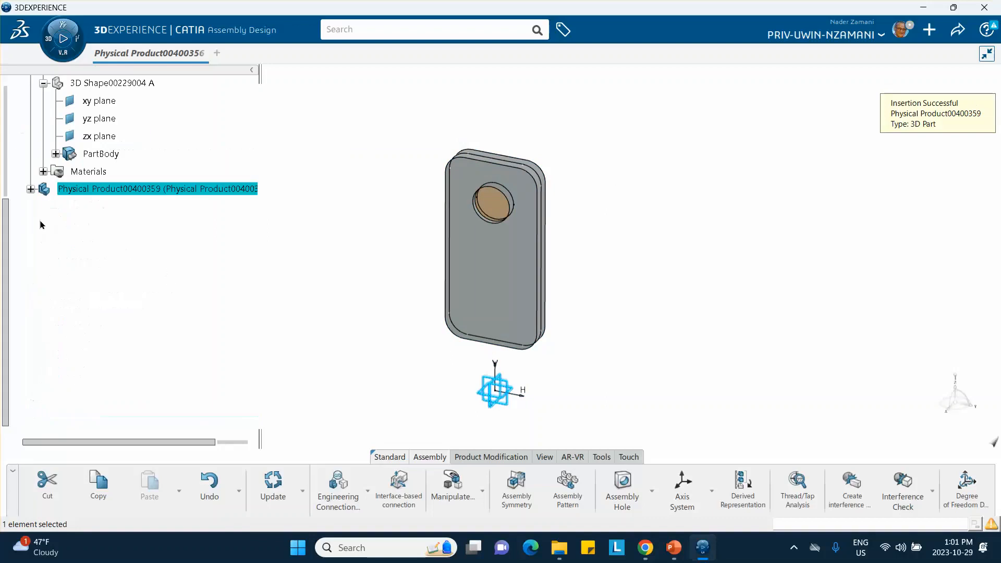
pyautogui.click(31, 189)
pyautogui.click(124, 232)
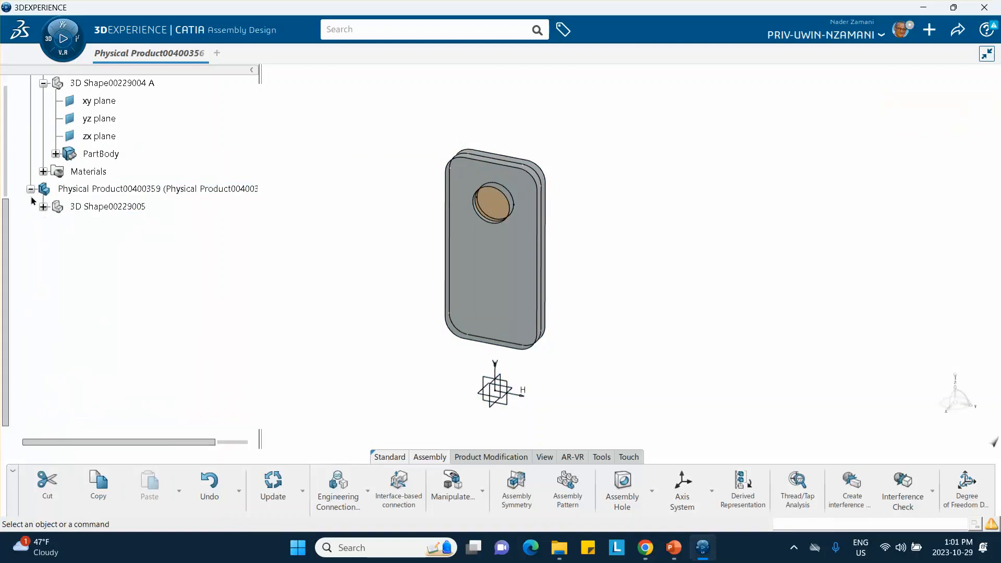
pyautogui.click(42, 207)
pyautogui.doubleClick(123, 207)
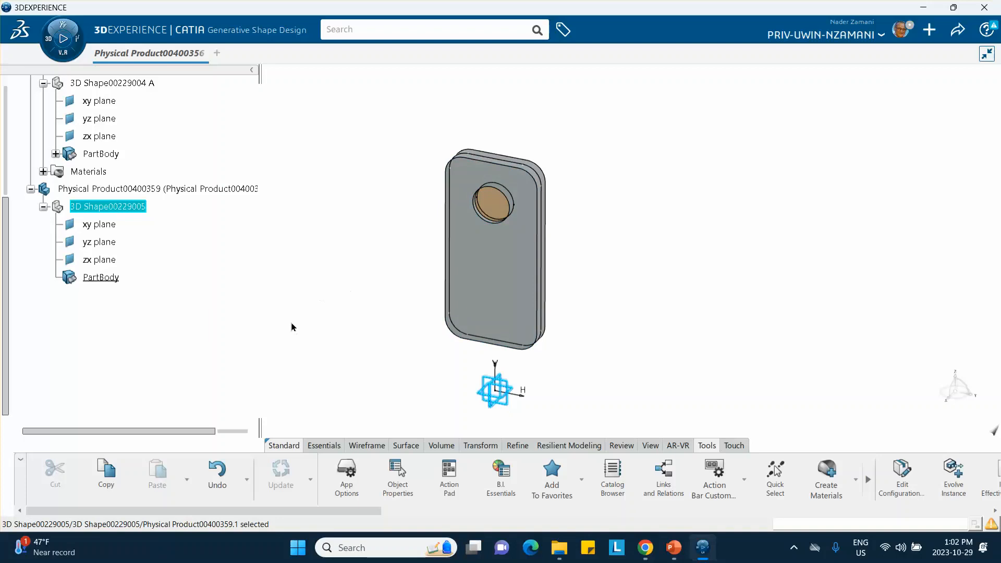
pyautogui.click(308, 310)
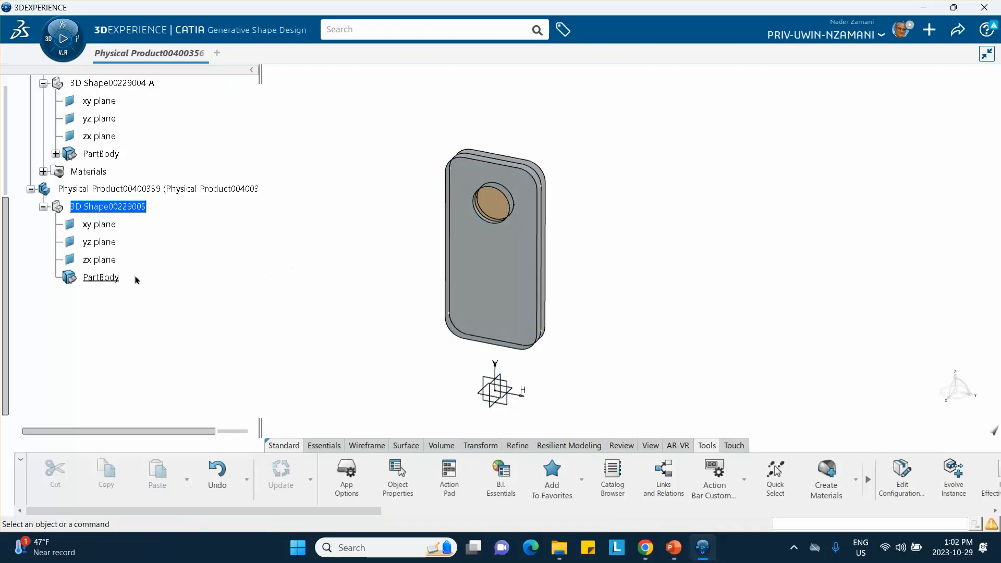
# Sketch a horizontal line about 110 mm long on the new part's yz plane, along the H axis through the origin, and exit the sketch.
pyautogui.click(511, 392)
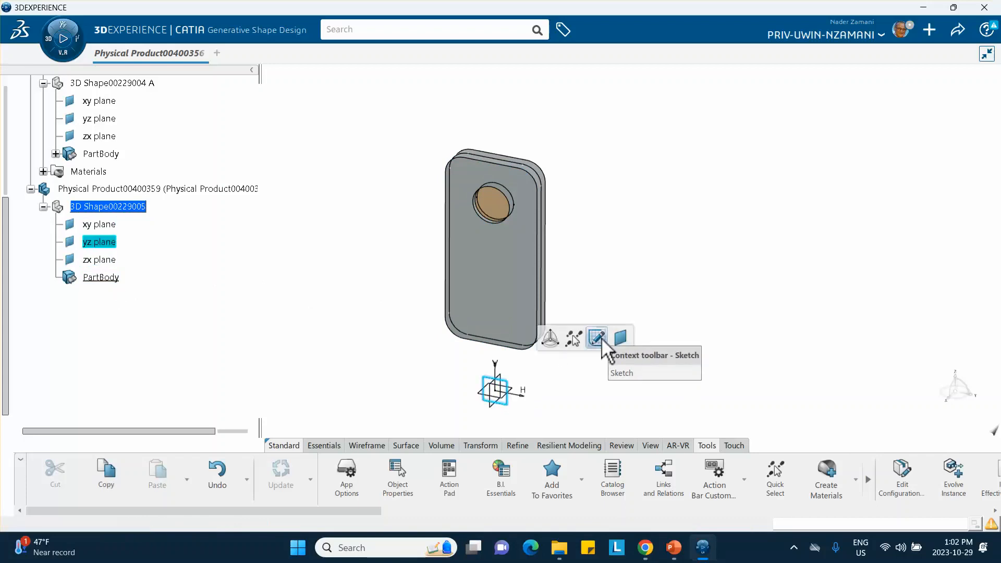
pyautogui.click(596, 338)
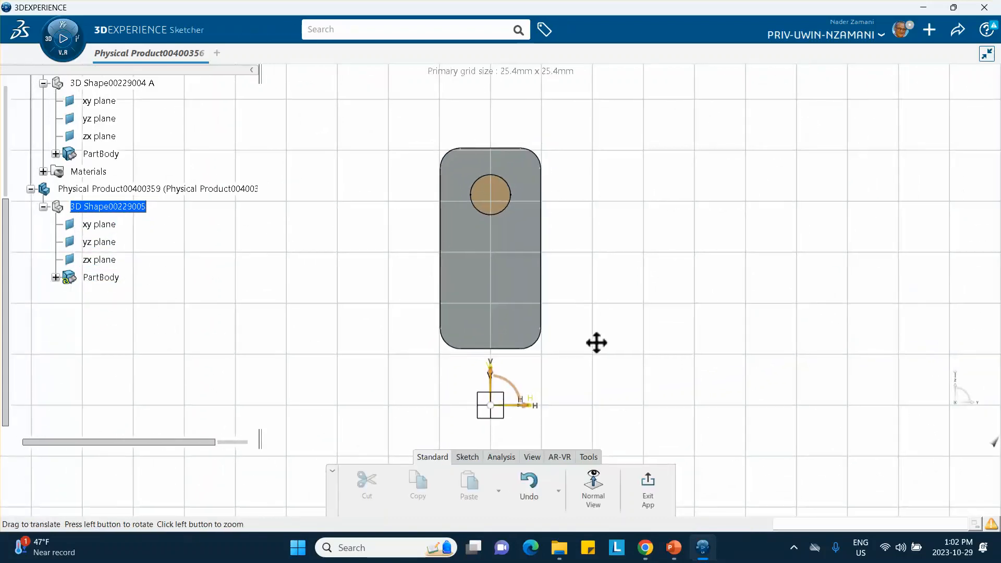
pyautogui.moveTo(596, 342); pyautogui.dragTo(598, 275, button='middle')
pyautogui.moveTo(579, 323); pyautogui.dragTo(554, 201, button='middle')
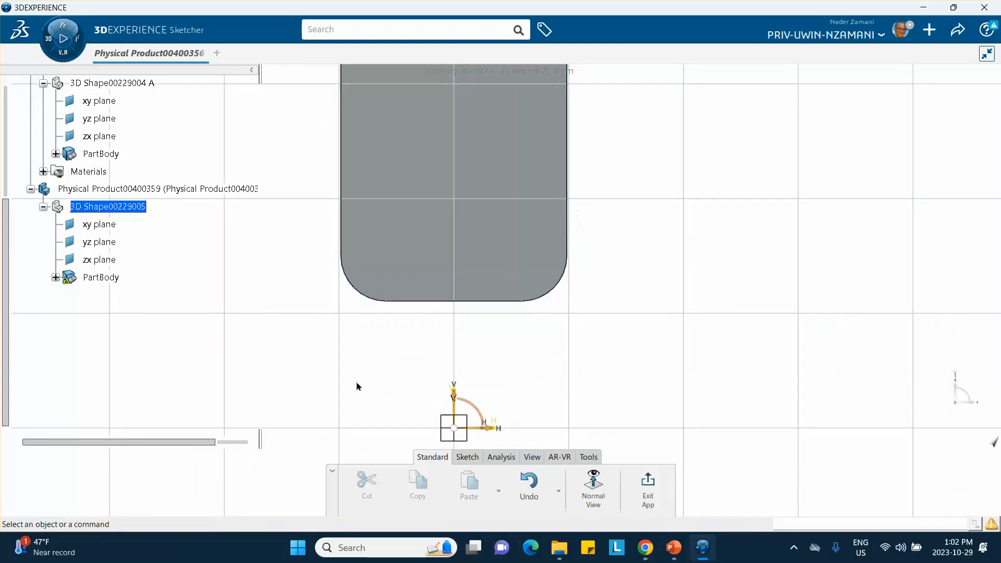
pyautogui.moveTo(356, 386)
pyautogui.mouseDown(button='middle')
pyautogui.moveTo(375, 335)
pyautogui.moveTo(372, 310)
pyautogui.mouseUp(button='middle')
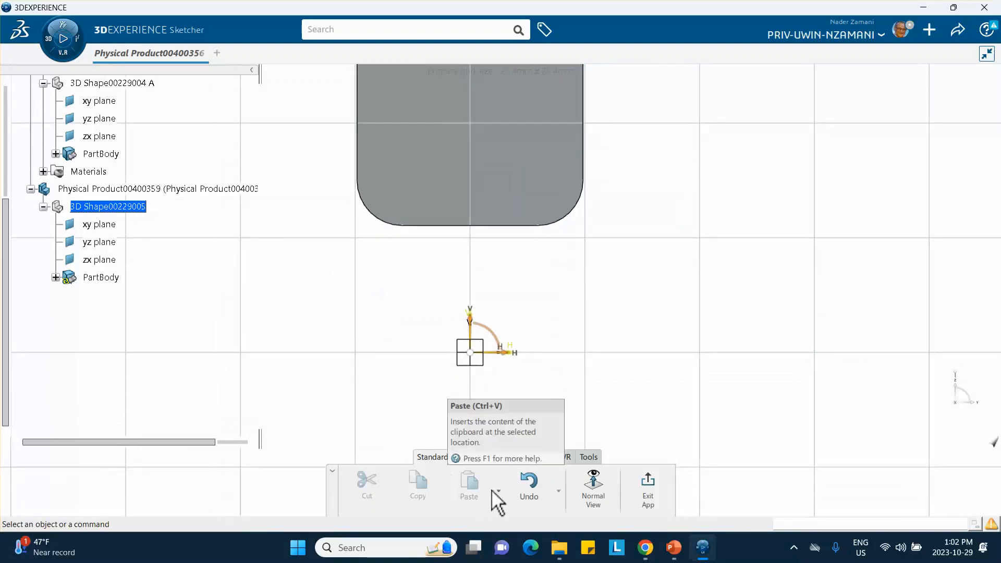
pyautogui.click(467, 456)
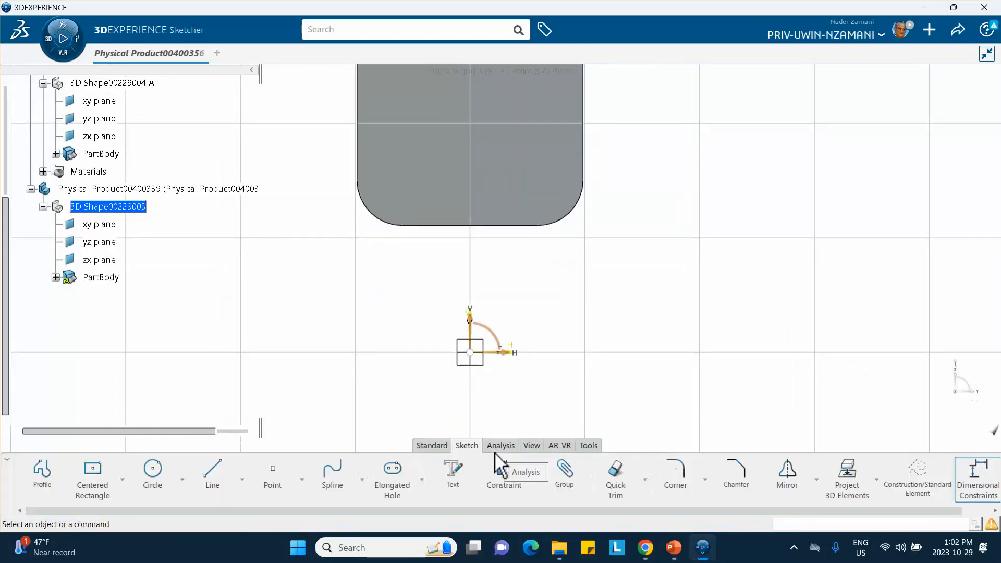
pyautogui.click(212, 471)
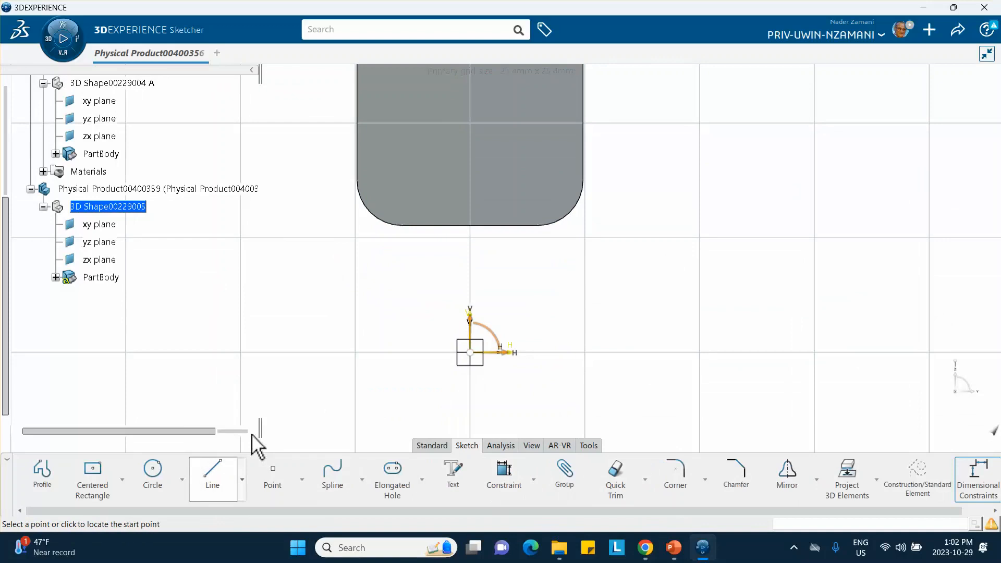
pyautogui.click(220, 352)
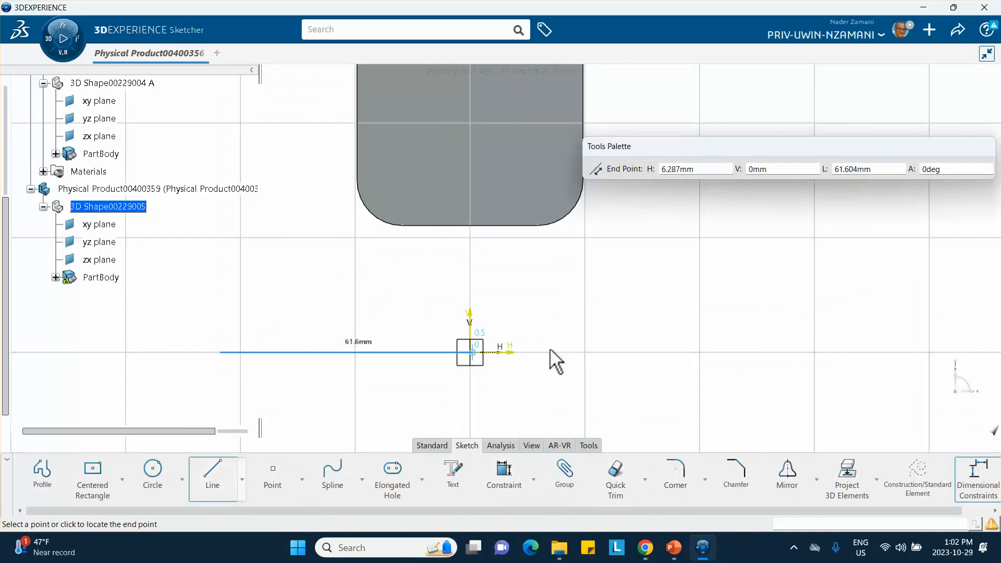
pyautogui.click(719, 352)
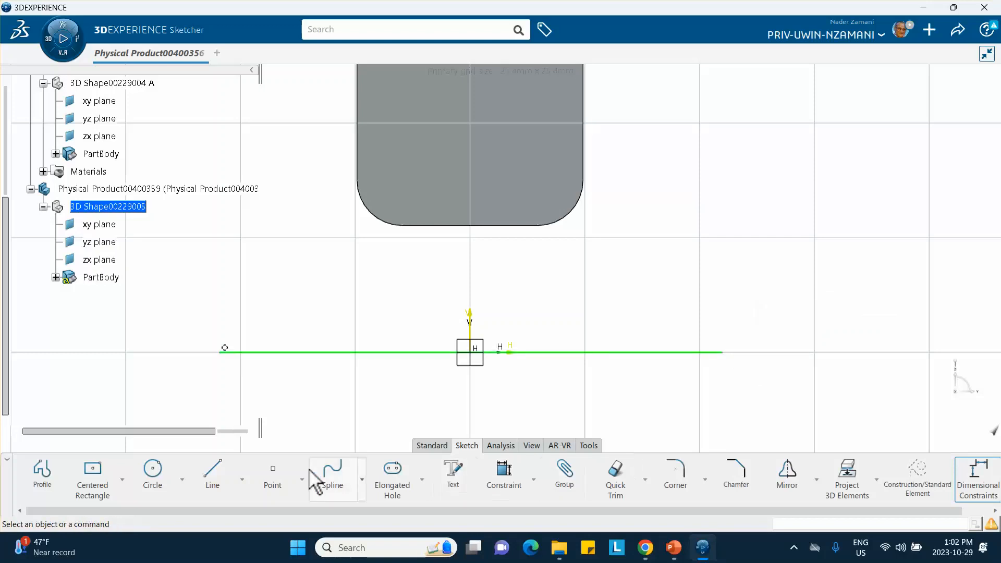
pyautogui.click(432, 445)
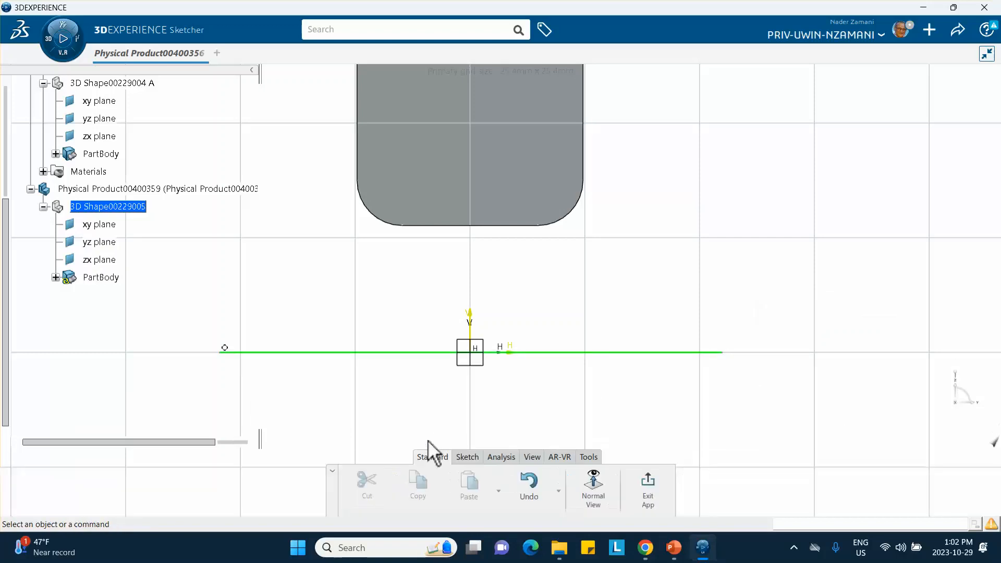
pyautogui.click(645, 482)
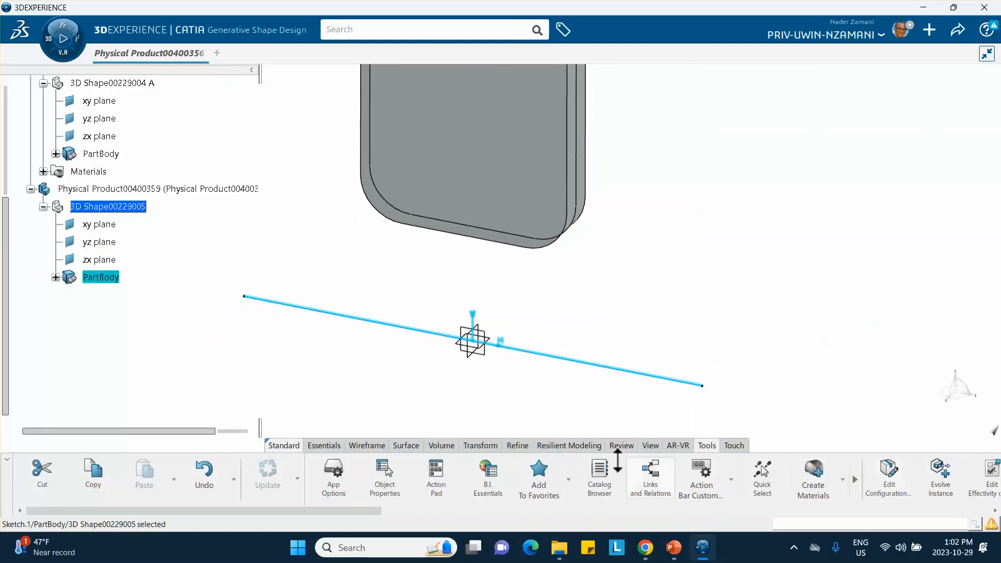
# Extrude the floor sketch line into a surface, 20 mm with mirrored extent on both sides of the sketch plane.
pyautogui.click(407, 446)
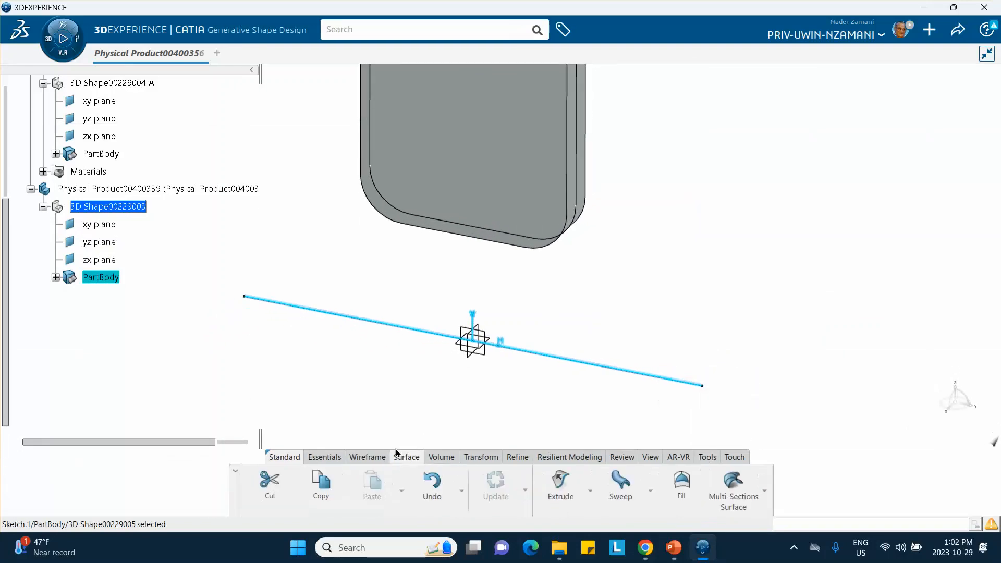
pyautogui.click(560, 479)
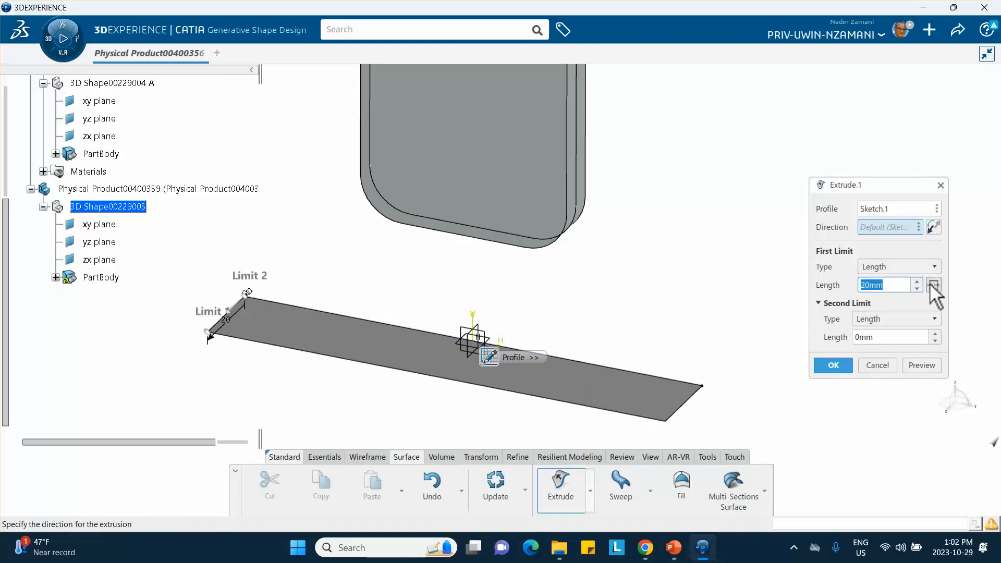
pyautogui.click(866, 285)
pyautogui.doubleClick(866, 286)
pyautogui.write('2')
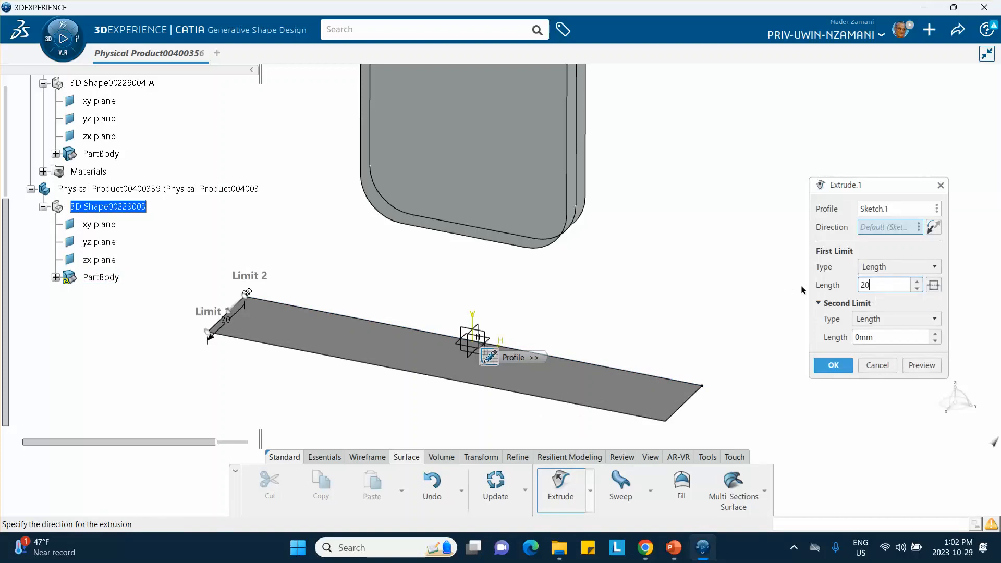
pyautogui.write('0')
pyautogui.click(932, 285)
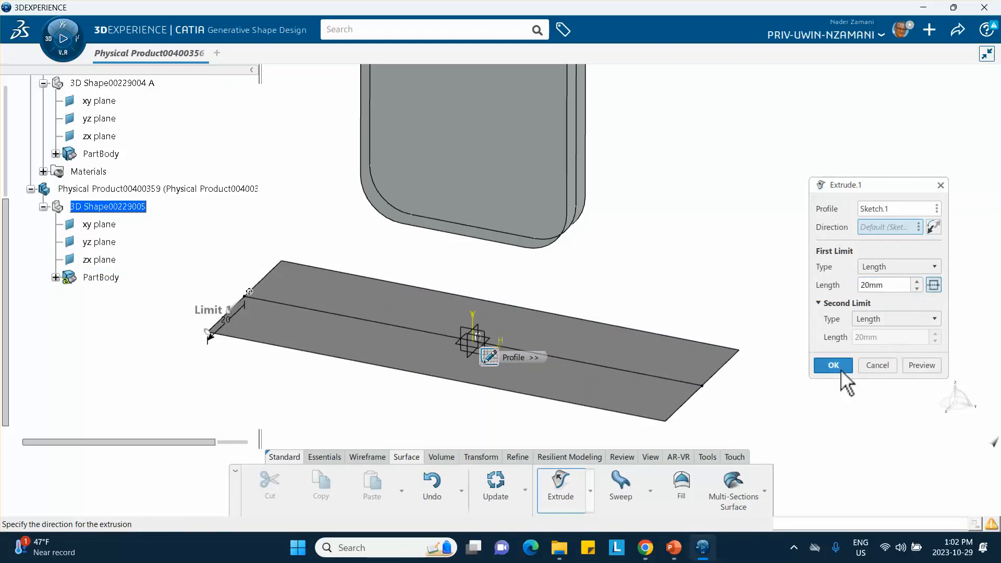
pyautogui.click(833, 365)
# Set the floor surface's extrusion length to 30 mm, keeping the mirrored extent.
pyautogui.moveTo(786, 321); pyautogui.dragTo(688, 333, button='middle')
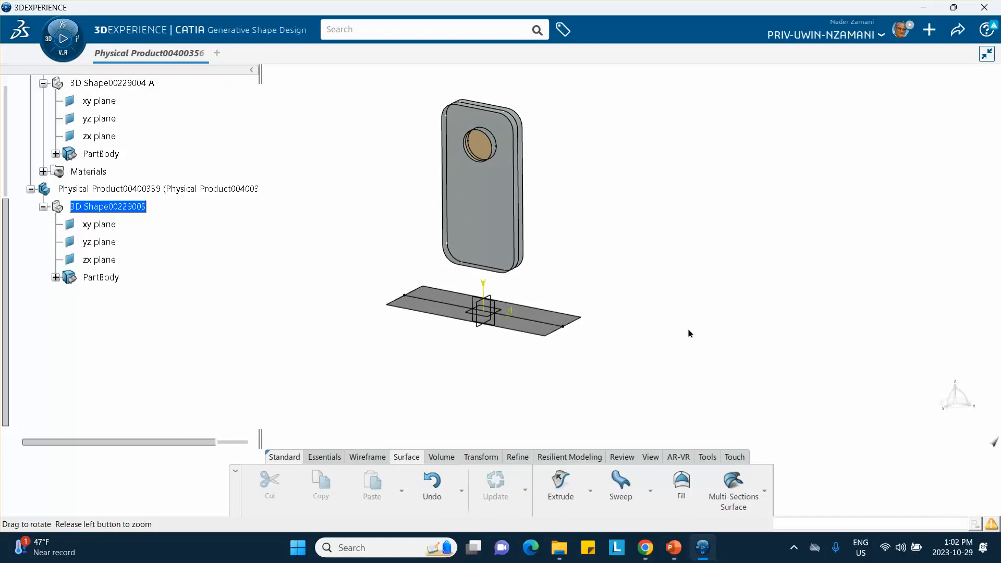
pyautogui.doubleClick(544, 323)
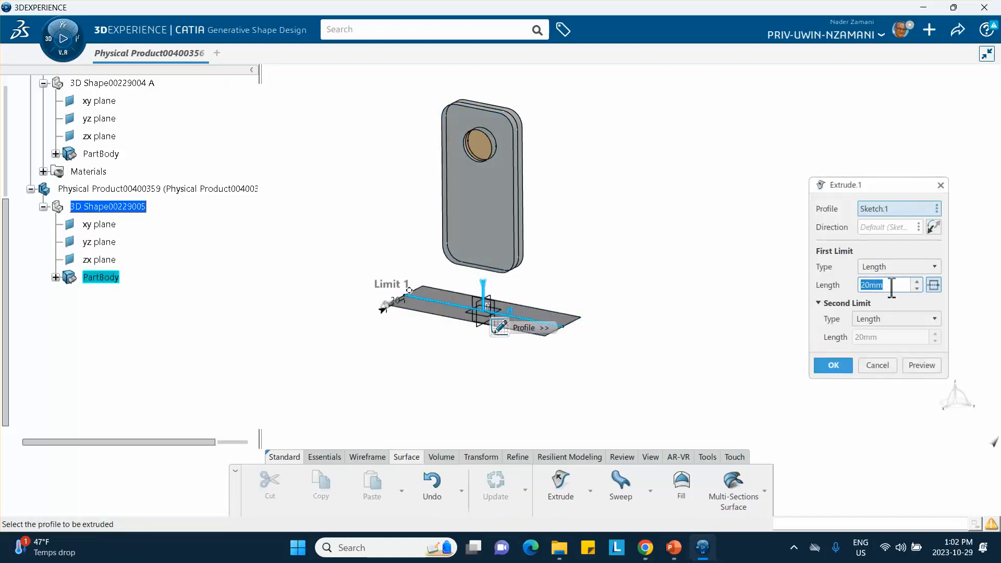
pyautogui.write('30')
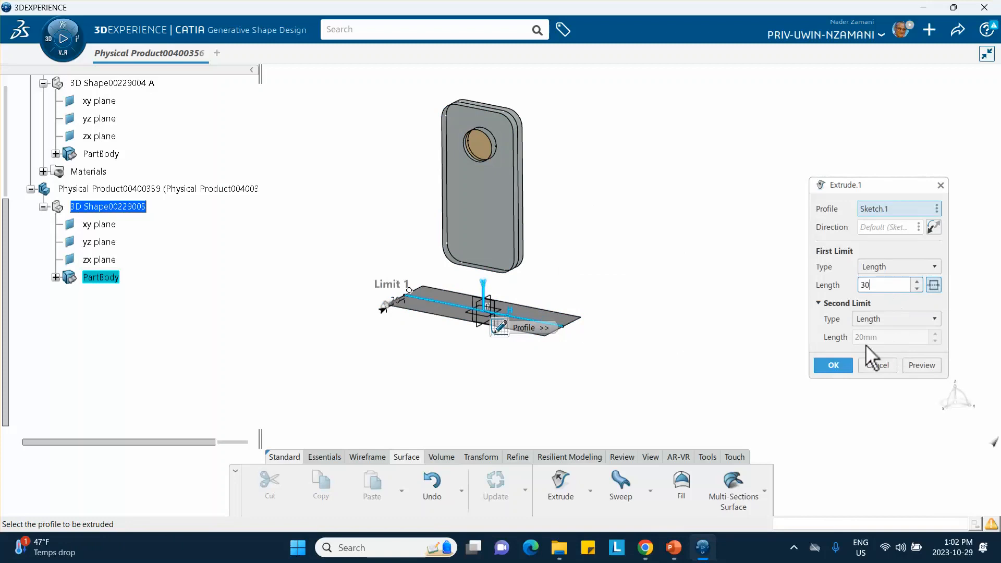
pyautogui.click(828, 362)
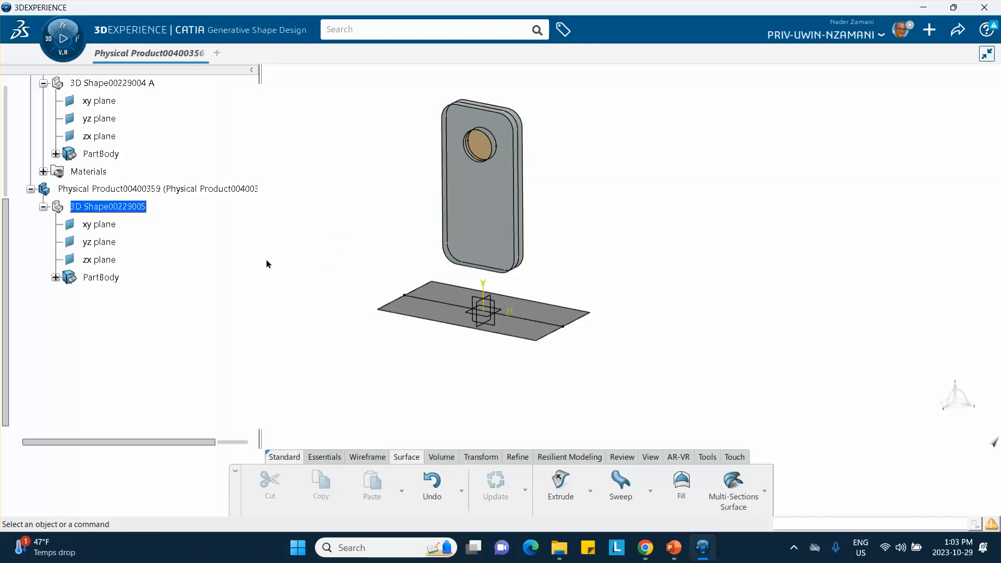
# Create a coordinate point in the floor part at X 0 mm and Z 30 mm, offset in negative Y beside the phone body.
pyautogui.scroll(10, 225, 230)
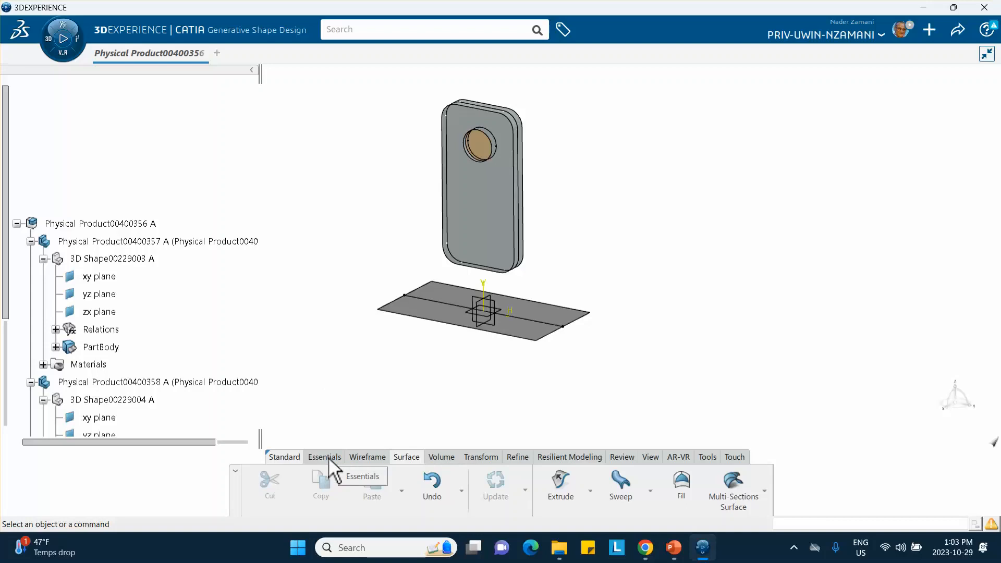
pyautogui.click(361, 459)
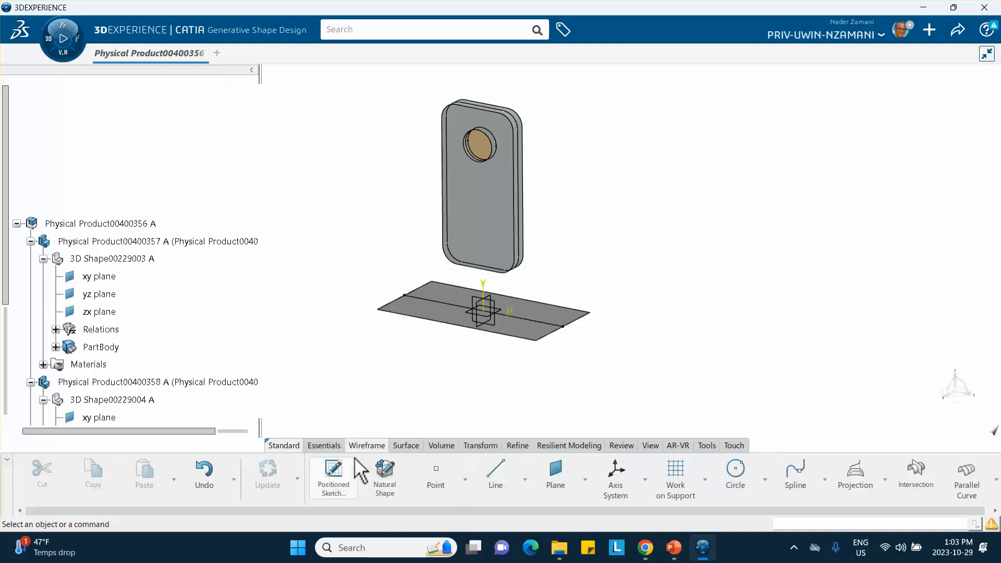
pyautogui.click(439, 477)
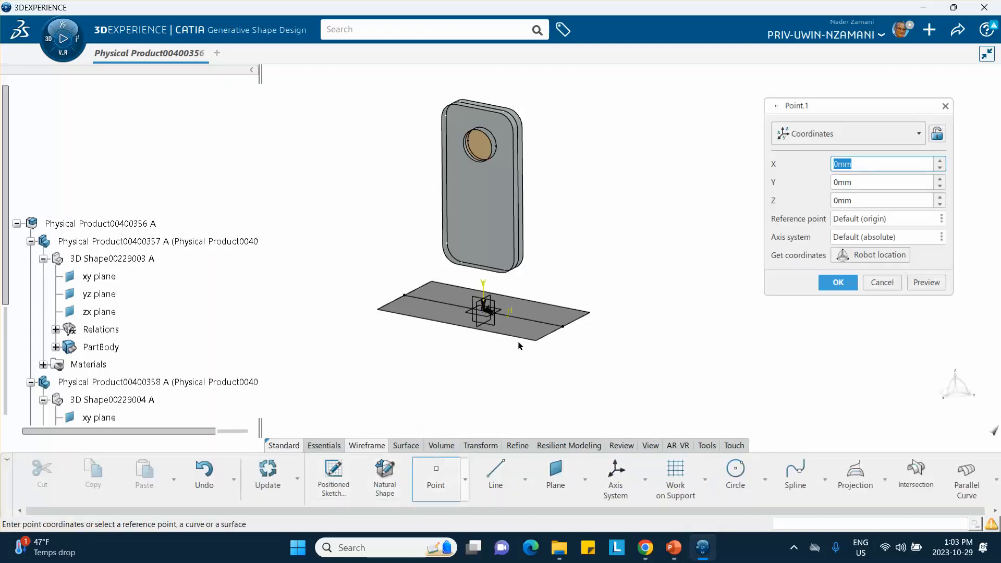
pyautogui.click(858, 200)
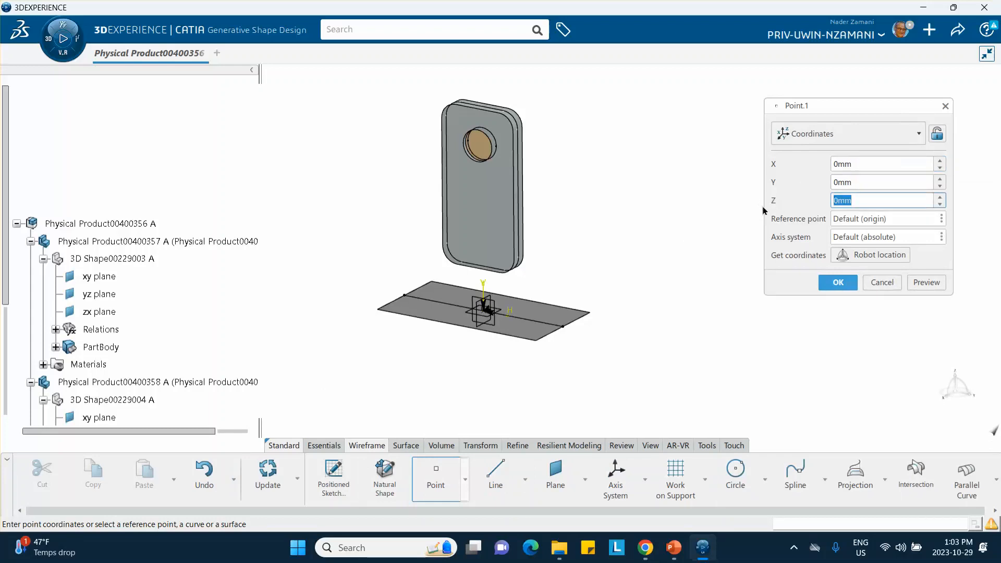
pyautogui.write('30')
pyautogui.click(855, 163)
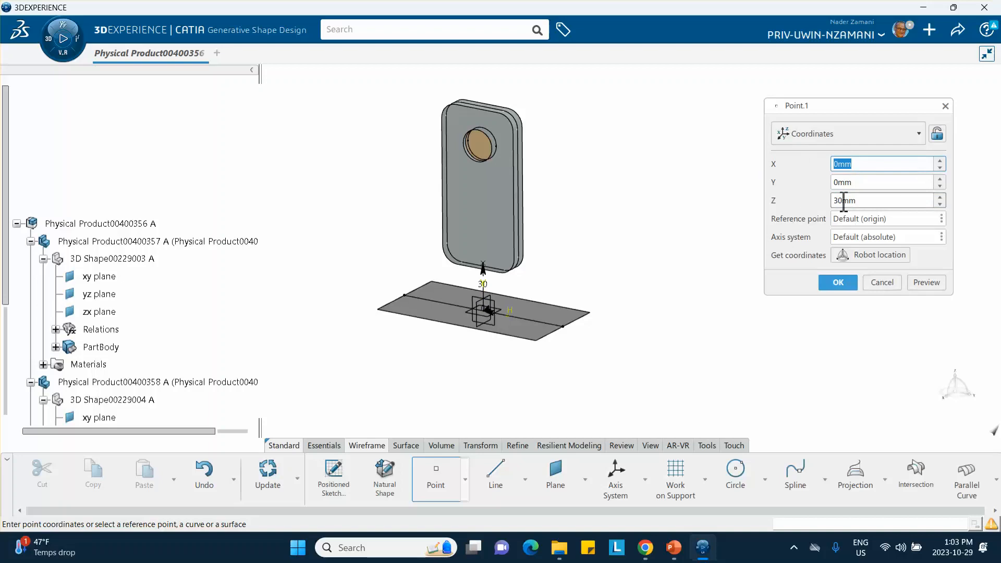
pyautogui.click(859, 182)
pyautogui.doubleClick(860, 182)
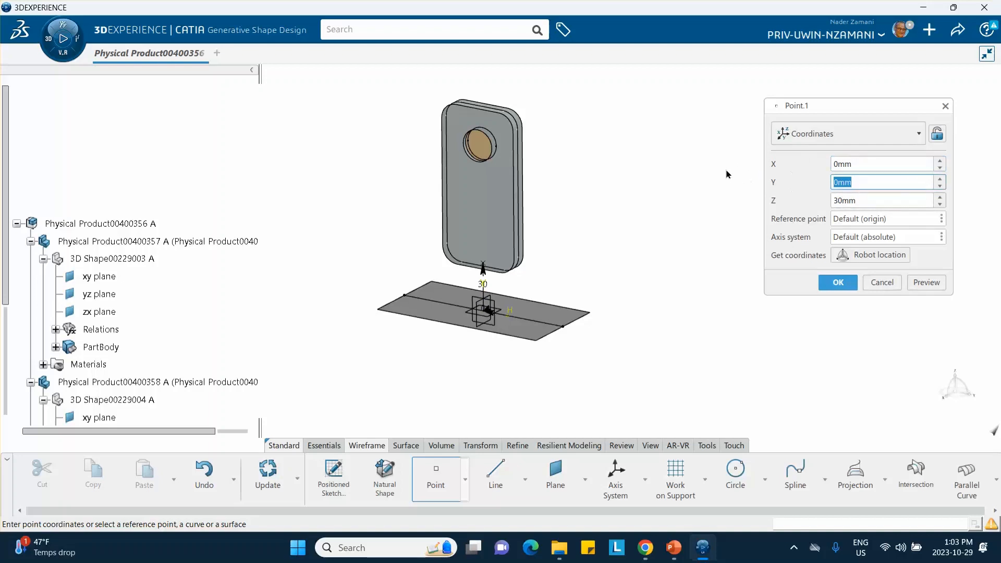
pyautogui.write('-40')
pyautogui.click(837, 282)
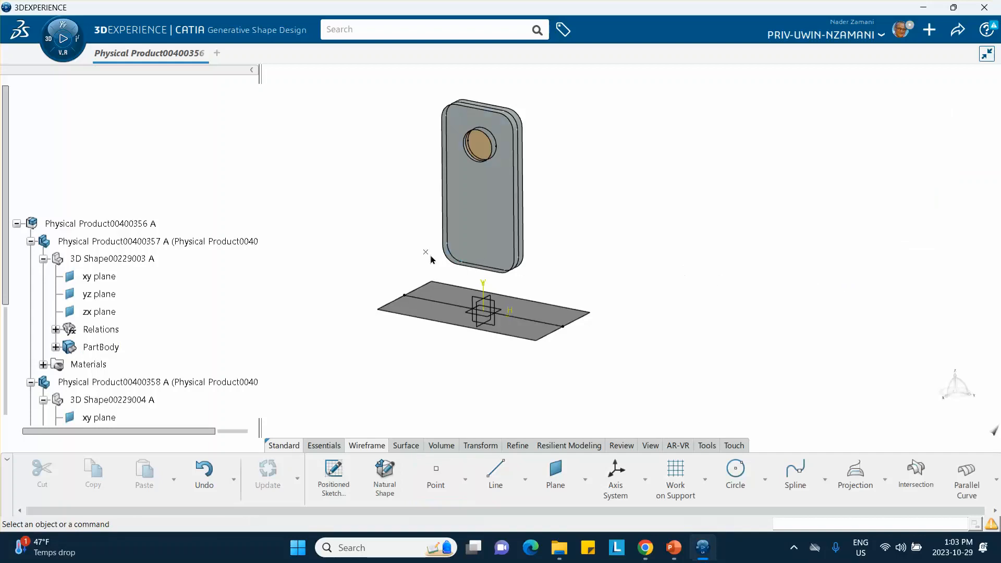
# Activate the root product Physical Product00400356 for assembly design.
pyautogui.moveTo(441, 256)
pyautogui.mouseDown(button='middle')
pyautogui.moveTo(438, 235)
pyautogui.moveTo(389, 244)
pyautogui.moveTo(469, 297)
pyautogui.moveTo(505, 248)
pyautogui.moveTo(491, 239)
pyautogui.moveTo(443, 249)
pyautogui.mouseUp(button='middle')
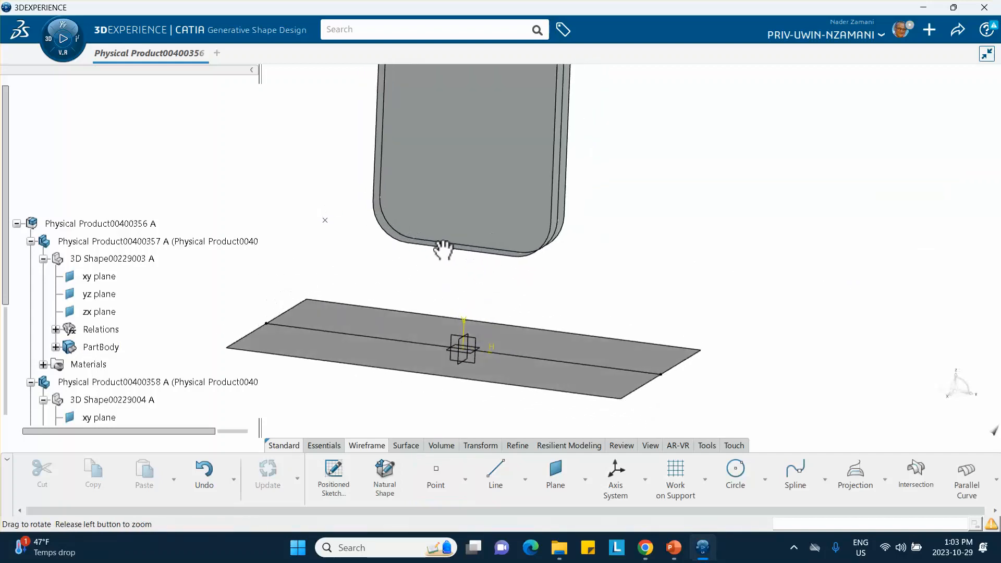
pyautogui.moveTo(359, 275); pyautogui.dragTo(416, 393, button='middle')
pyautogui.click(91, 223)
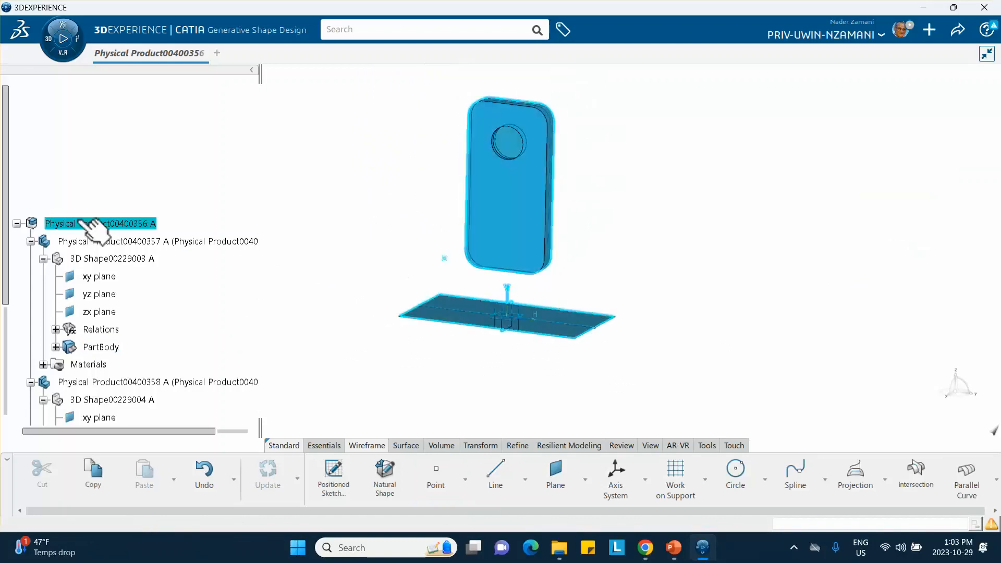
pyautogui.doubleClick(78, 221)
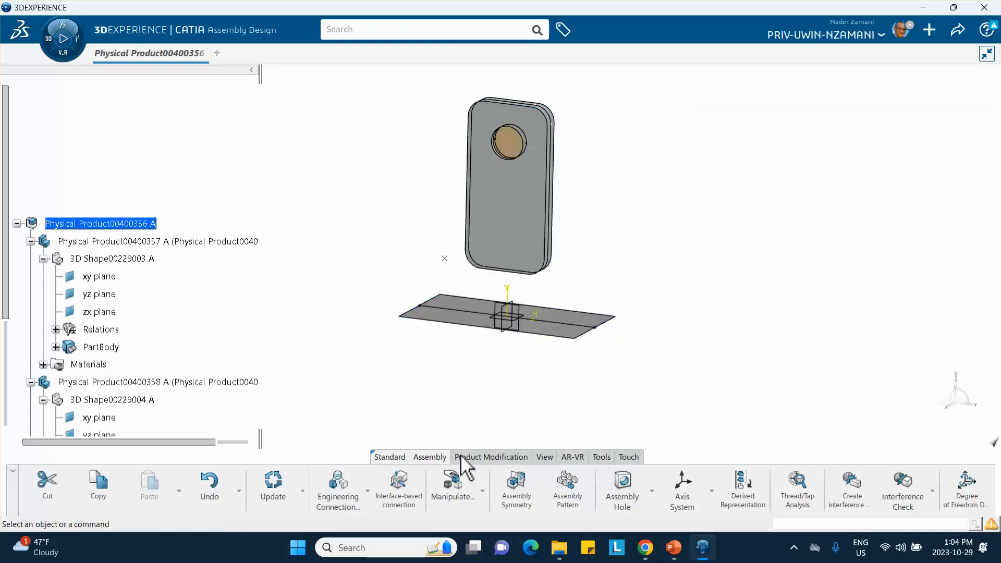
# Try to move the phone body along the Z axis with the Manipulate command.
pyautogui.click(481, 490)
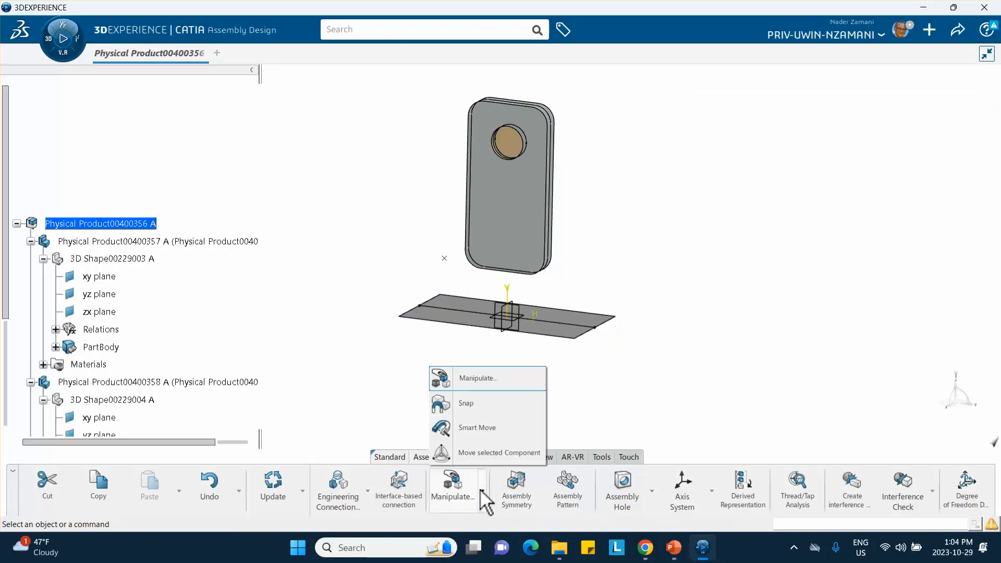
pyautogui.click(469, 378)
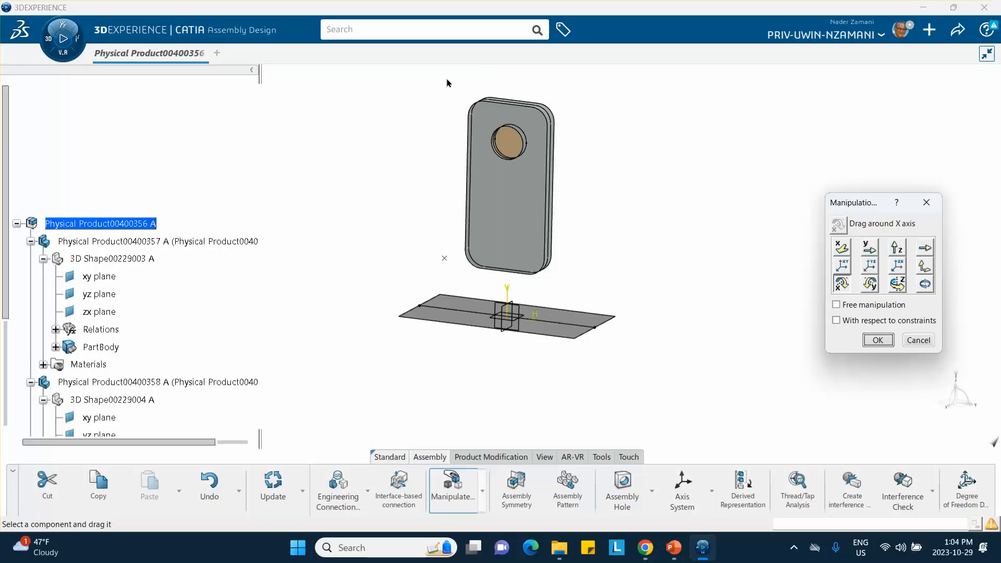
pyautogui.moveTo(447, 83); pyautogui.dragTo(602, 295)
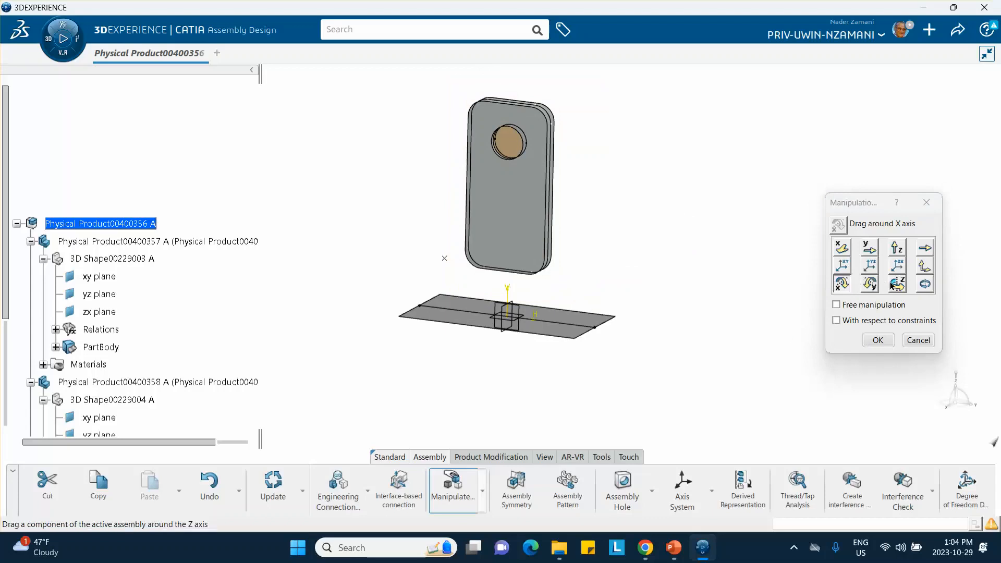
pyautogui.click(894, 248)
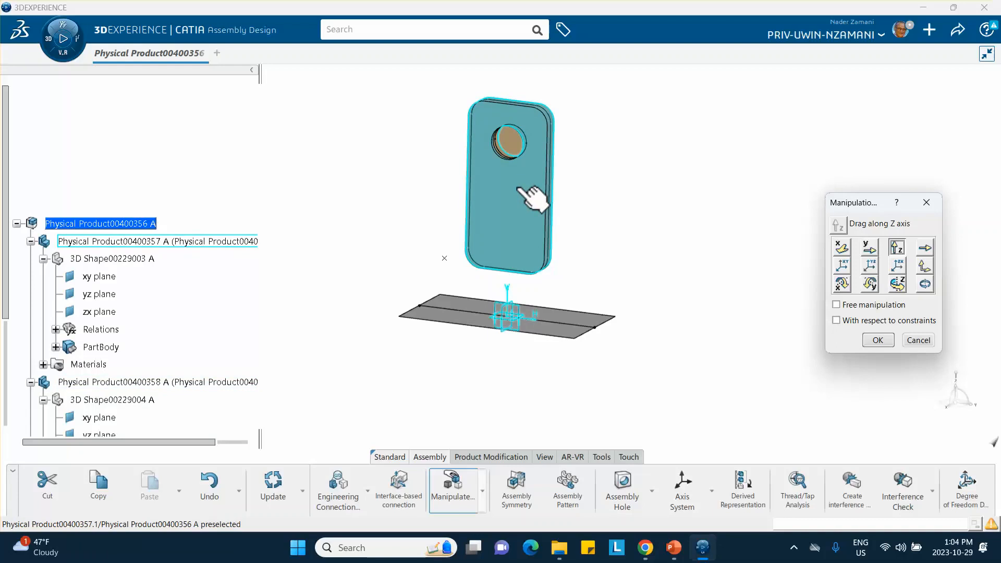
pyautogui.moveTo(531, 197); pyautogui.dragTo(531, 203)
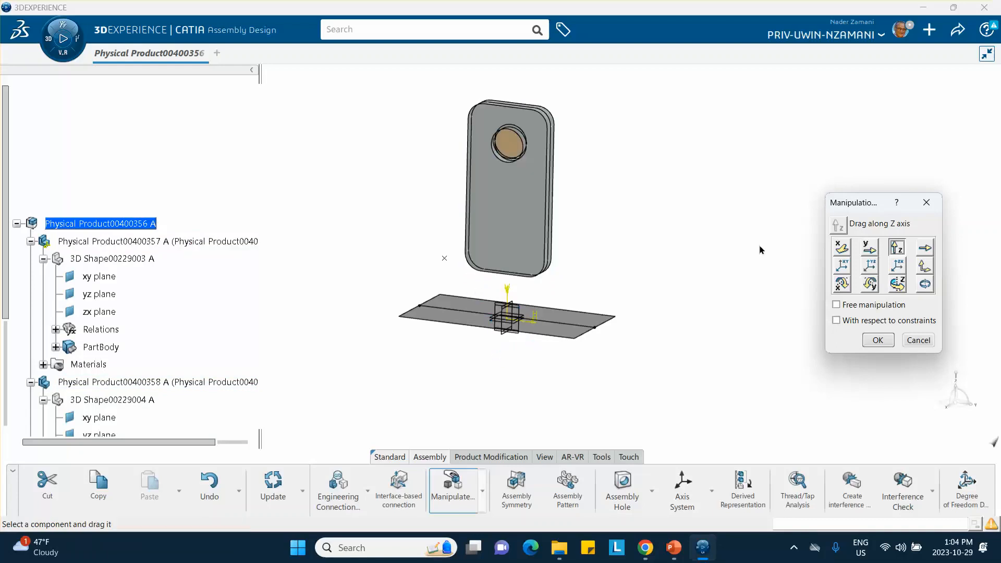
pyautogui.click(912, 340)
# Start a Cylindrical engineering connection from the coincidence, angle and offset template, making the housing hole's axis coincident with the brass disc's axis.
pyautogui.moveTo(699, 217); pyautogui.dragTo(603, 339, button='middle')
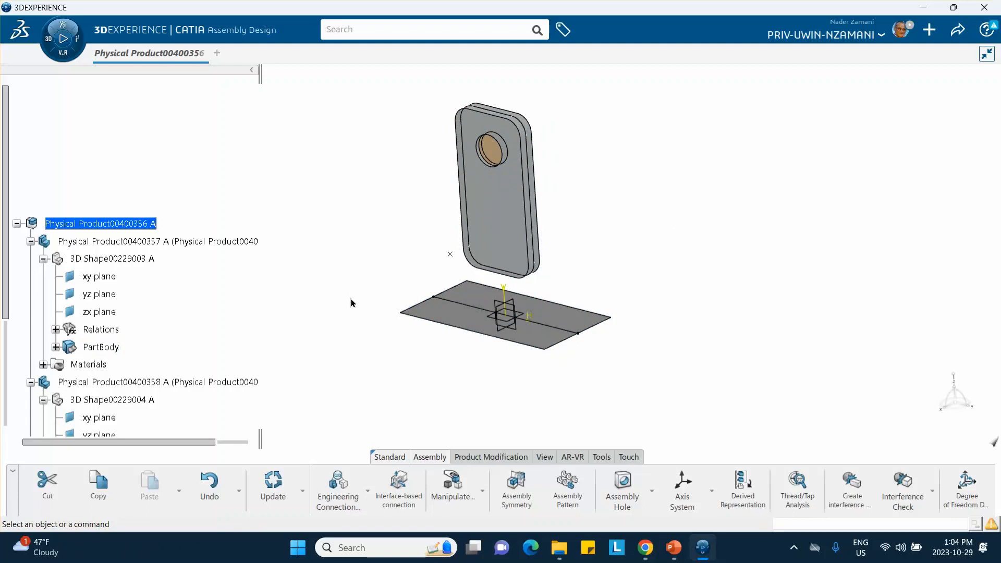
pyautogui.click(368, 491)
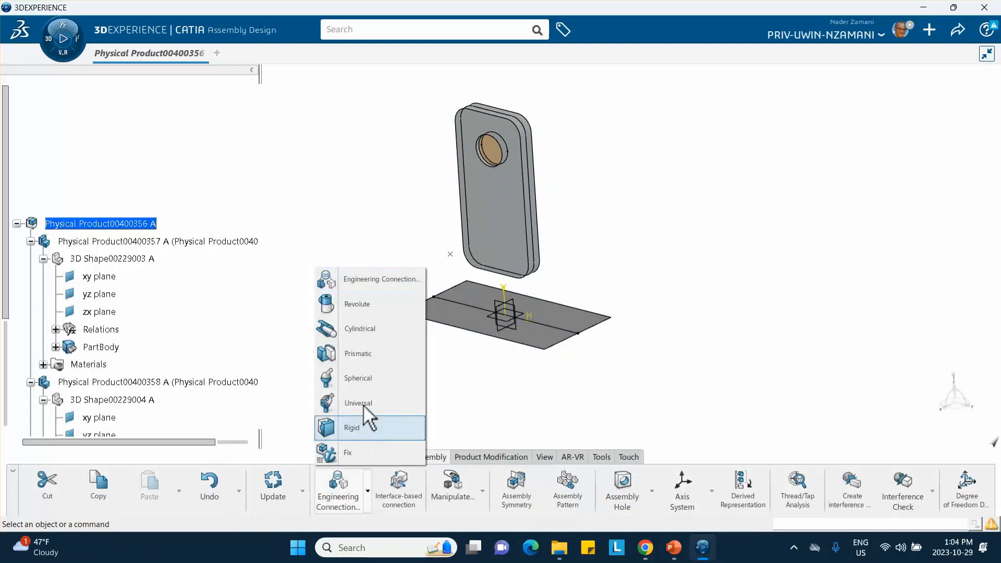
pyautogui.click(350, 332)
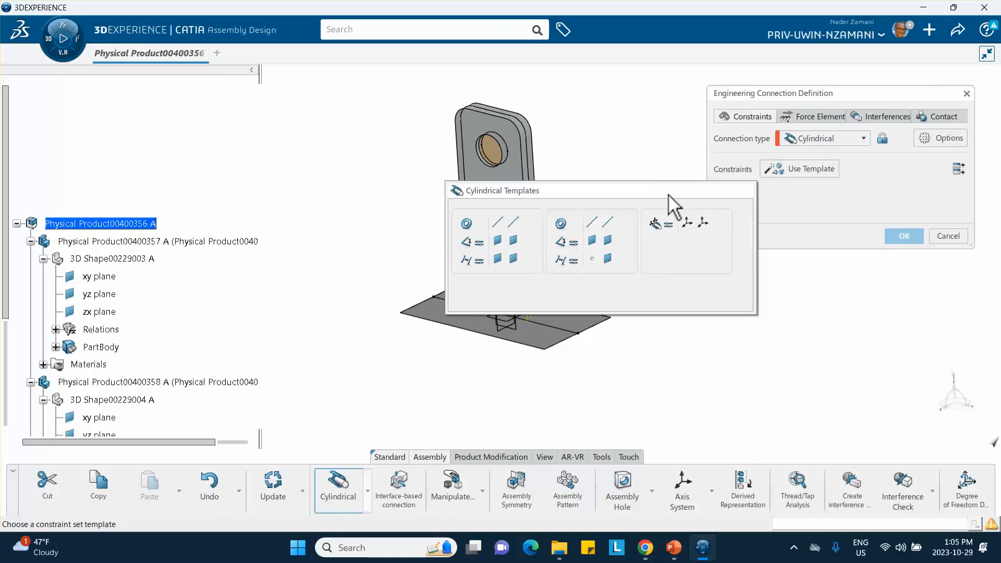
pyautogui.click(467, 228)
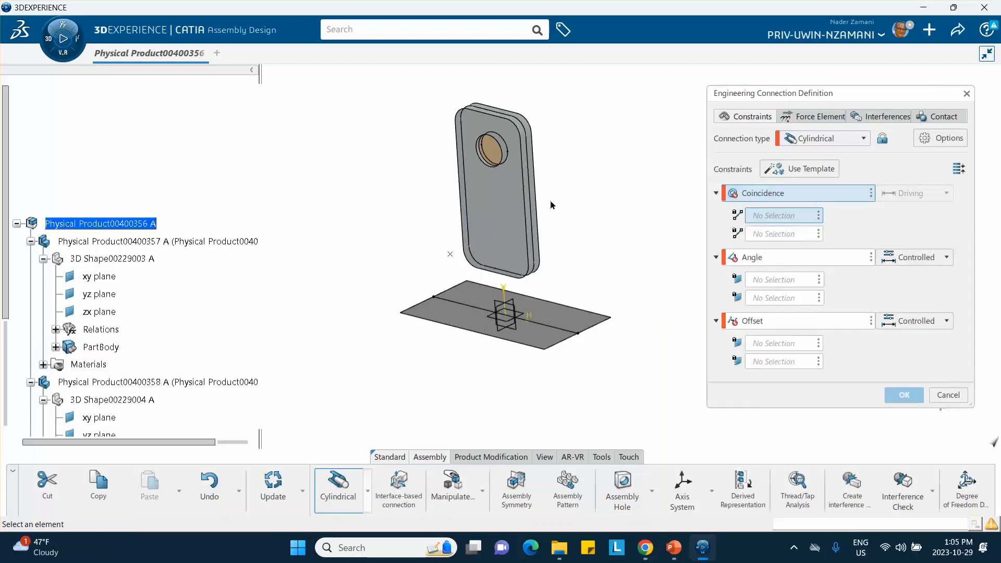
pyautogui.moveTo(559, 235); pyautogui.dragTo(462, 217, button='middle')
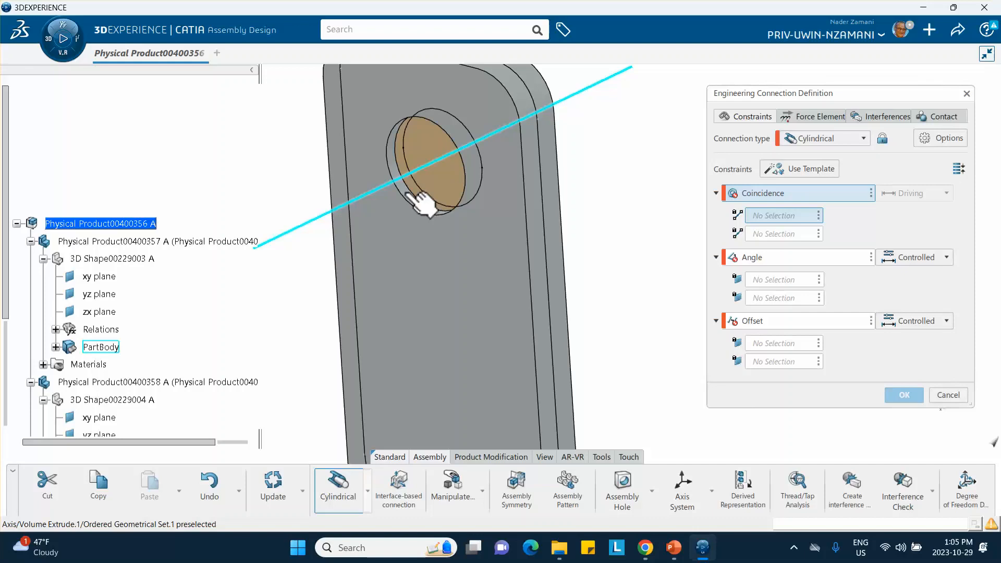
pyautogui.click(421, 203)
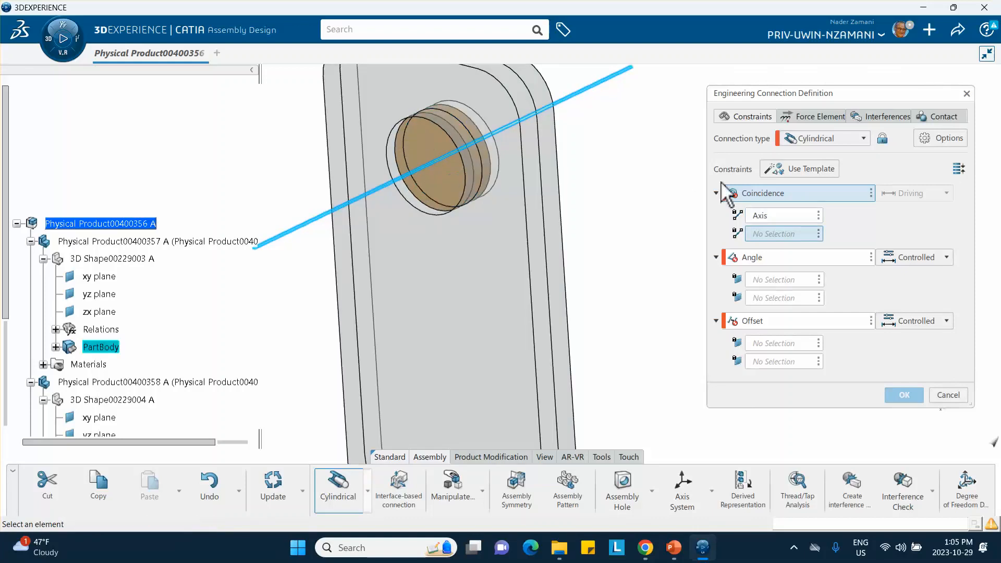
pyautogui.click(482, 149)
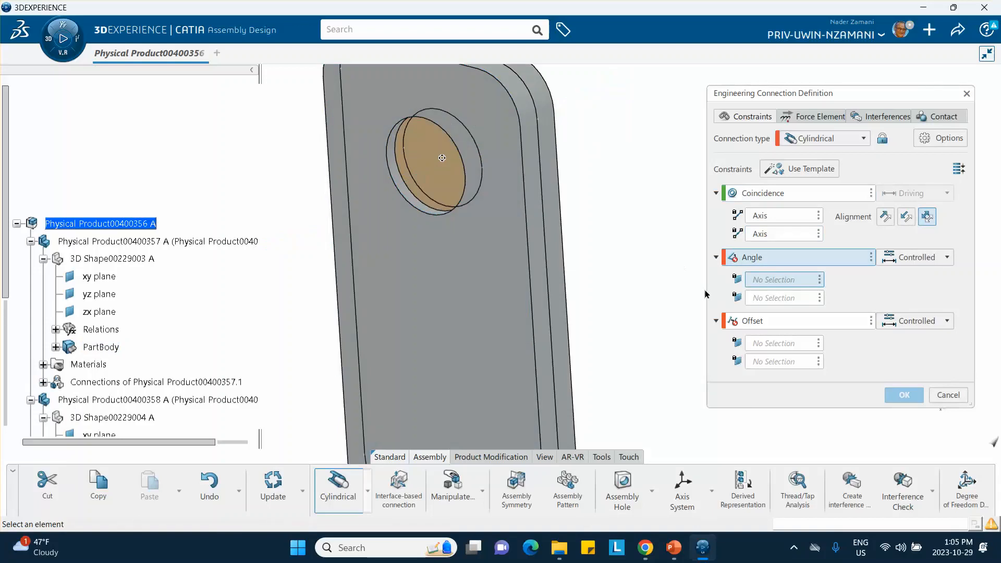
# Delete the Angle and Offset constraints from the cylindrical connection and confirm it with "check contact" as a specification.
pyautogui.click(871, 256)
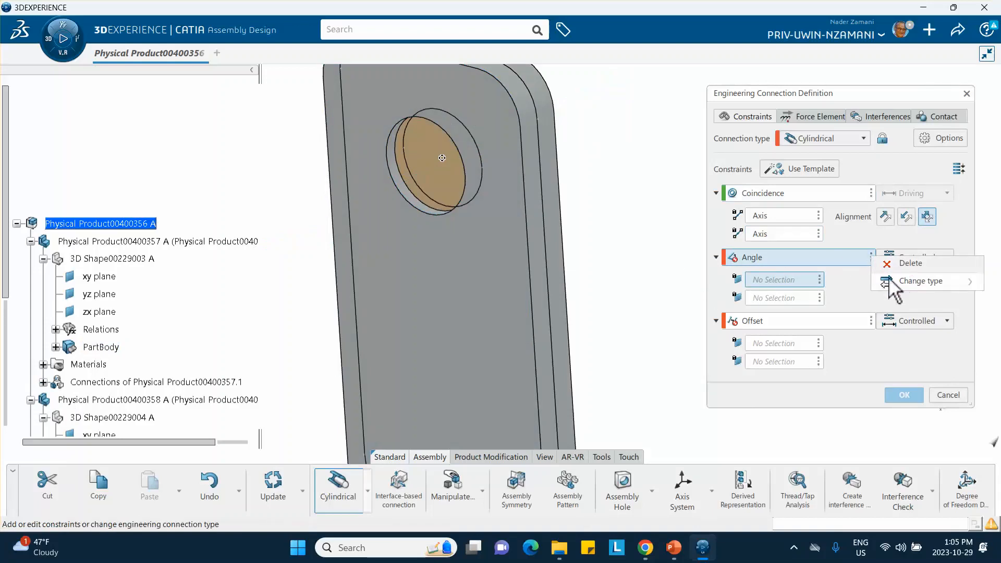
pyautogui.click(893, 263)
pyautogui.click(870, 256)
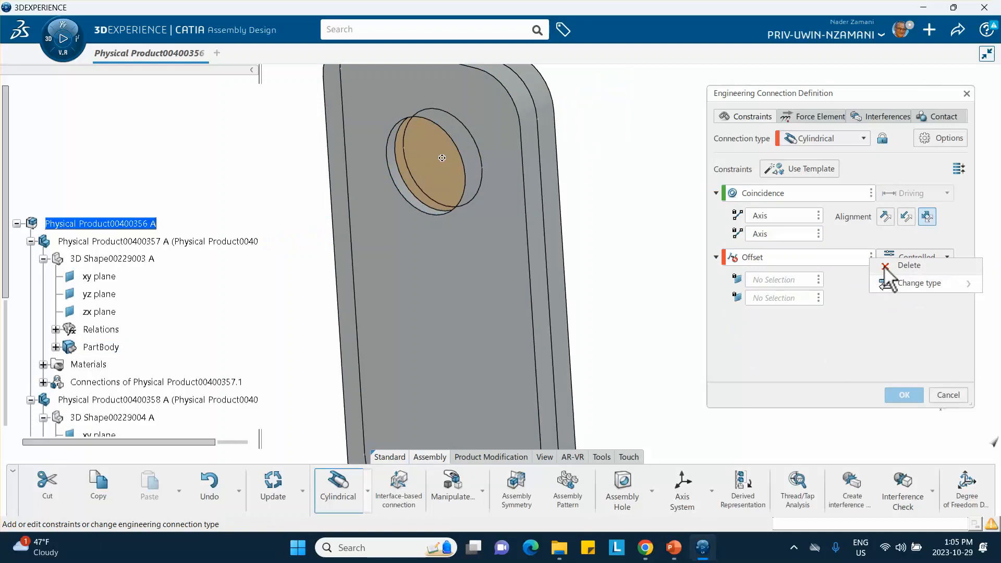
pyautogui.click(889, 266)
pyautogui.click(895, 396)
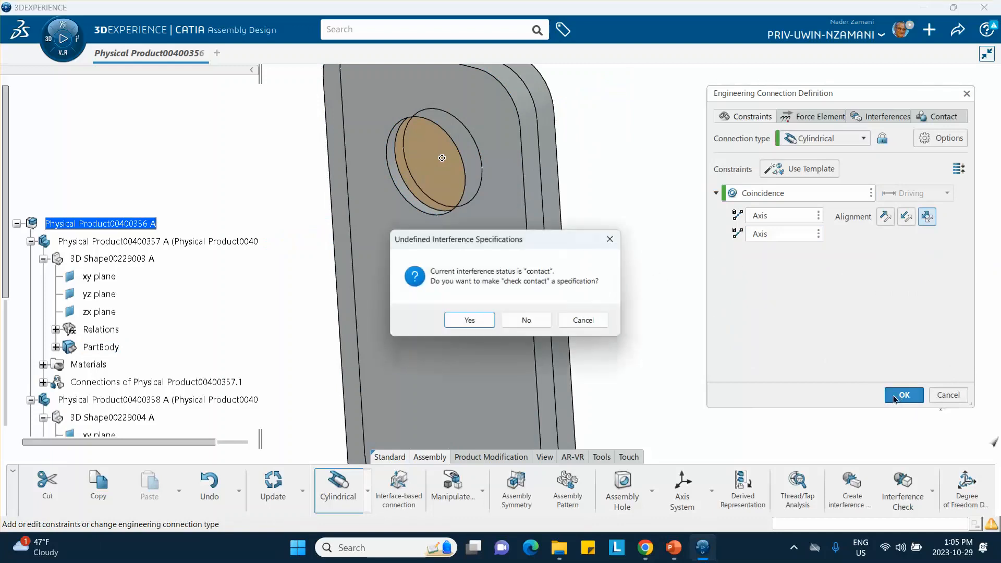
pyautogui.click(469, 321)
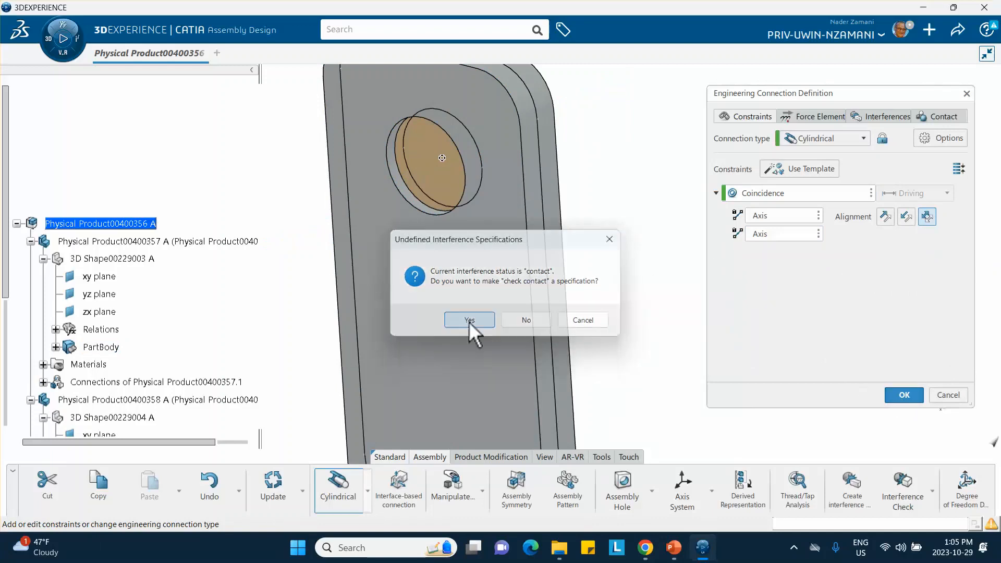
# Lower the phone body along the Z axis toward the floor surface using Manipulate with respect to constraints.
pyautogui.moveTo(644, 282); pyautogui.dragTo(659, 360, button='middle')
pyautogui.click(451, 485)
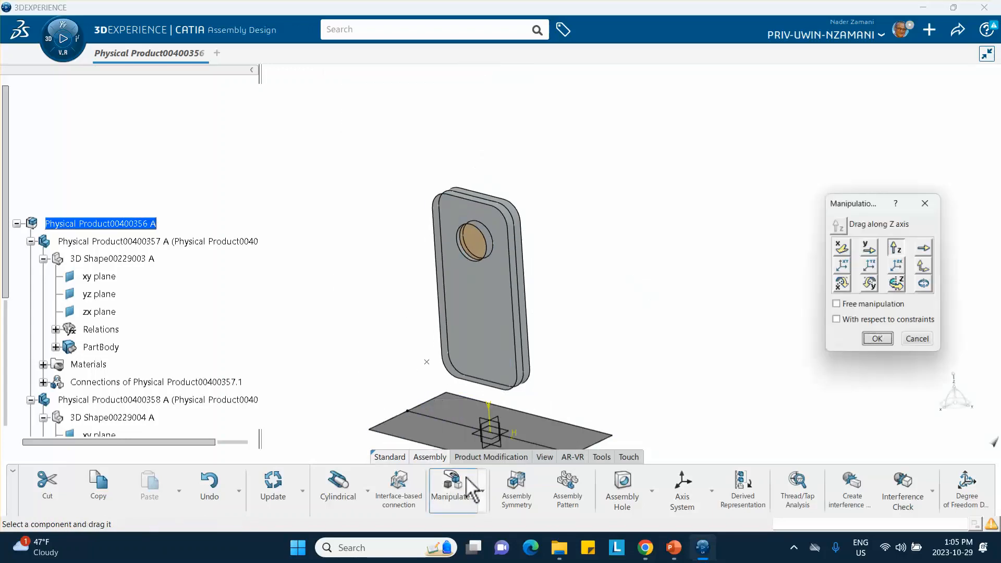
pyautogui.click(836, 321)
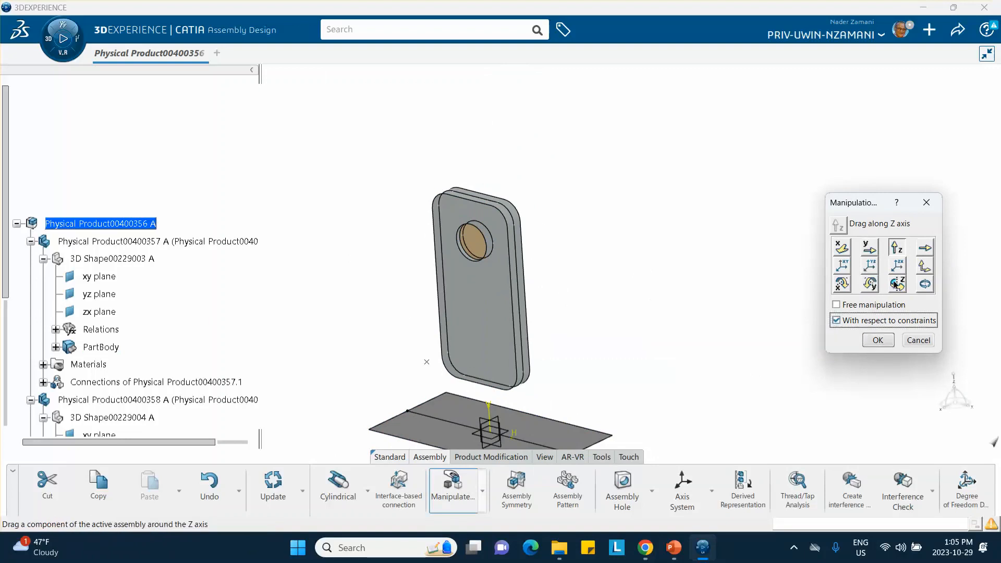
pyautogui.click(896, 249)
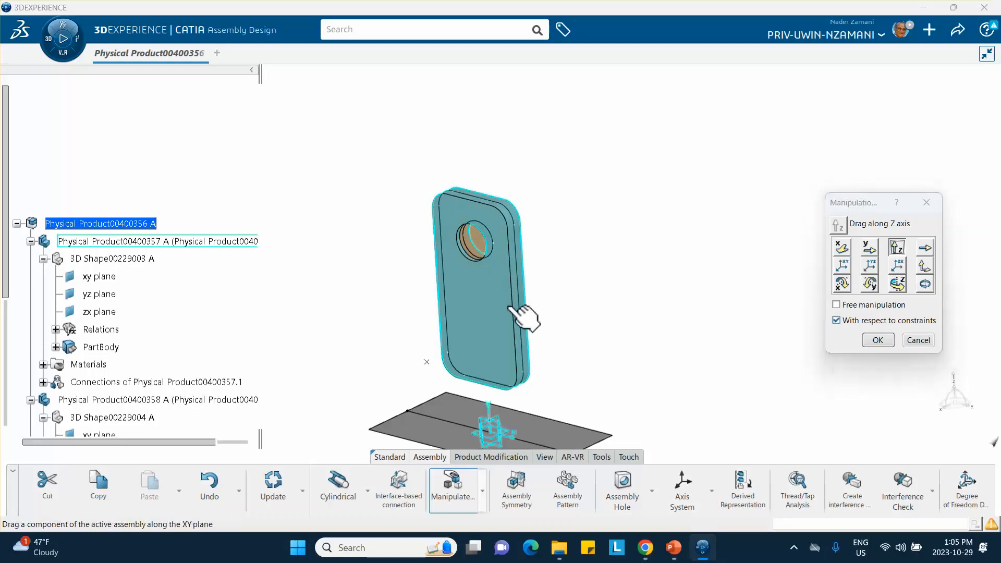
pyautogui.moveTo(526, 312); pyautogui.dragTo(527, 353)
pyautogui.moveTo(510, 342); pyautogui.dragTo(515, 294, button='middle')
pyautogui.moveTo(506, 238); pyautogui.dragTo(620, 344, button='middle')
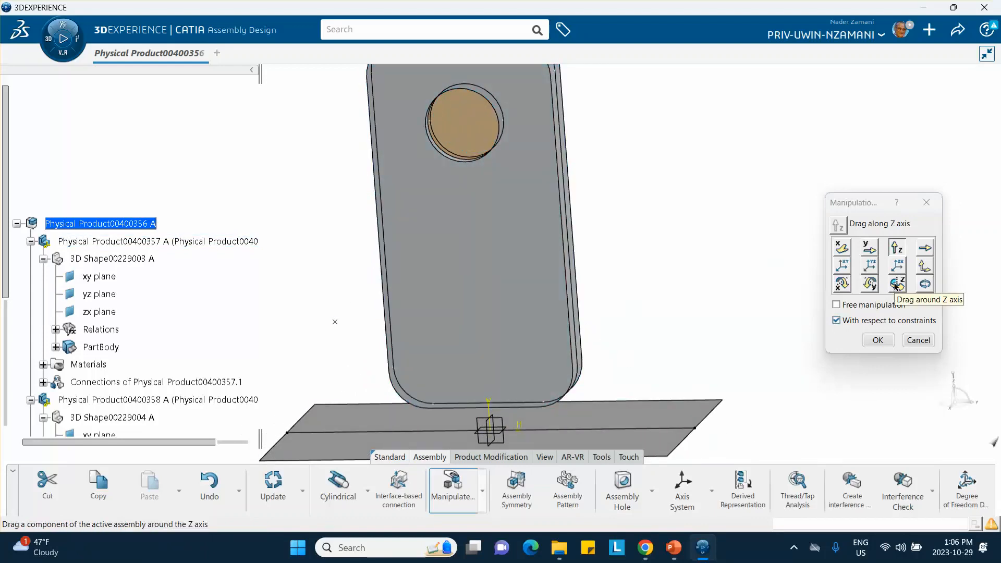
# Rotate the phone body around the X axis so that it tilts with one lower corner pointing toward the floor.
pyautogui.click(841, 284)
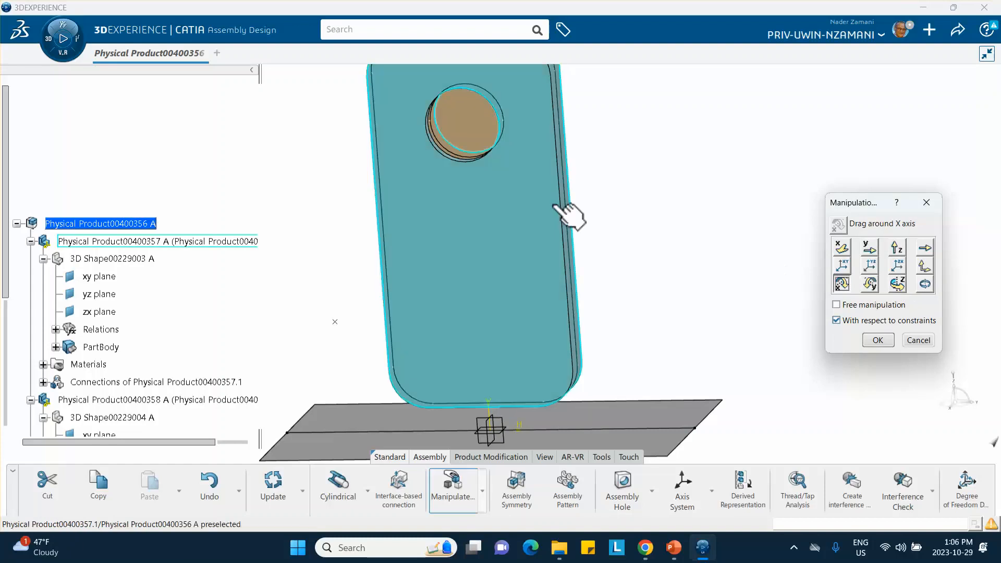
pyautogui.moveTo(557, 207); pyautogui.dragTo(623, 228)
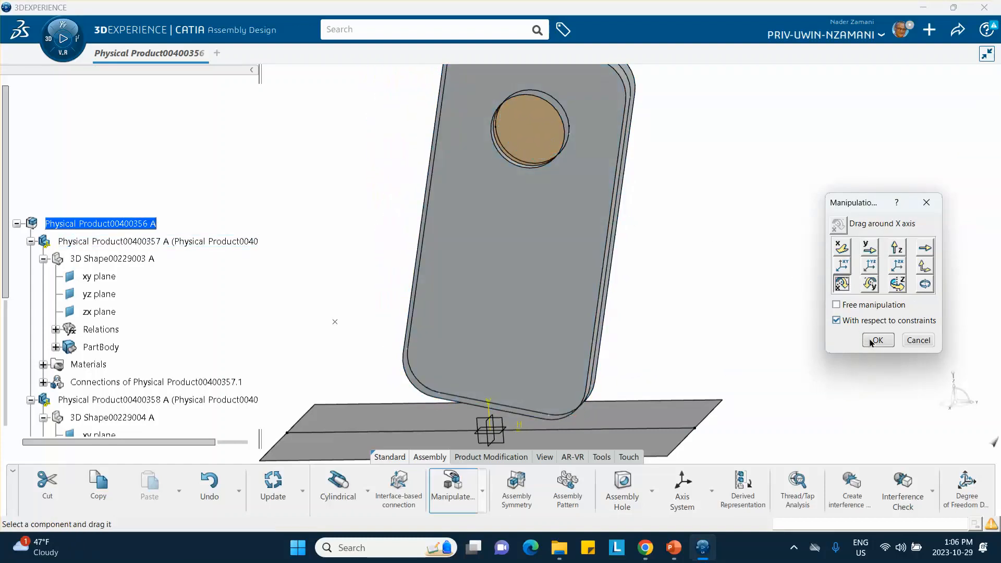
pyautogui.moveTo(733, 313); pyautogui.dragTo(722, 284, button='middle')
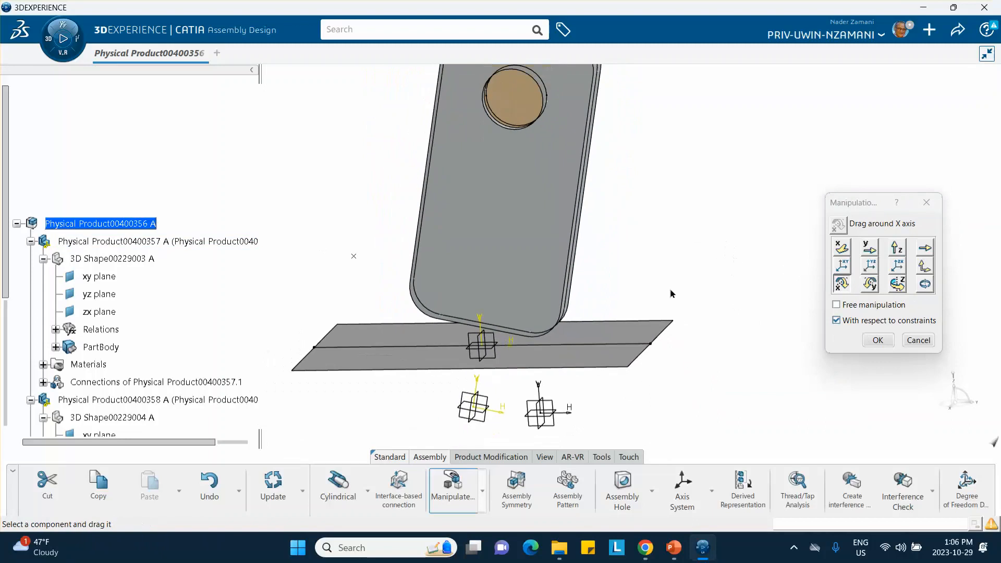
pyautogui.rightClick(481, 322)
pyautogui.click(670, 257)
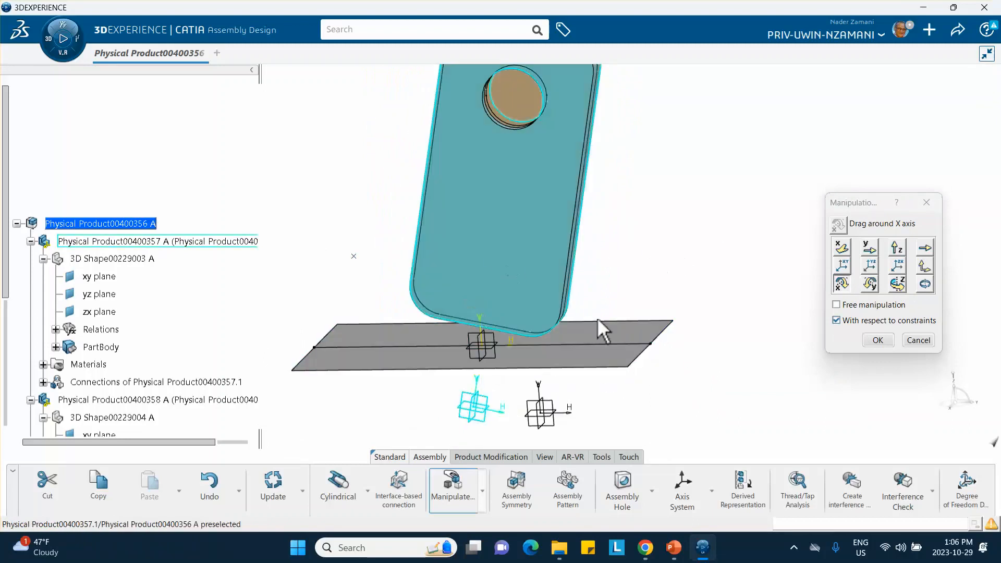
# In the front view, move the tilted phone body along the Z axis until its lowest corner sits just above the floor line.
pyautogui.click(545, 457)
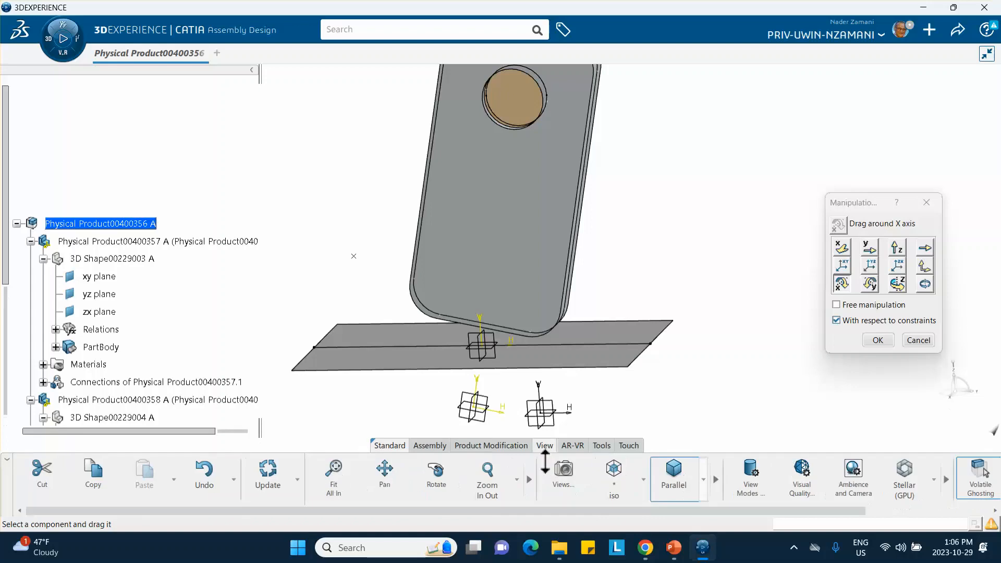
pyautogui.click(643, 479)
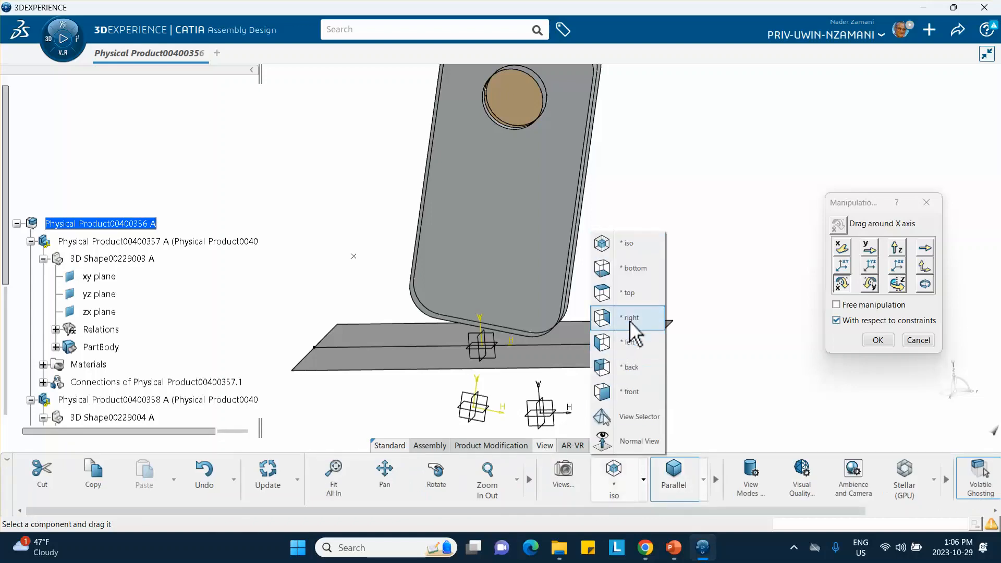
pyautogui.click(641, 393)
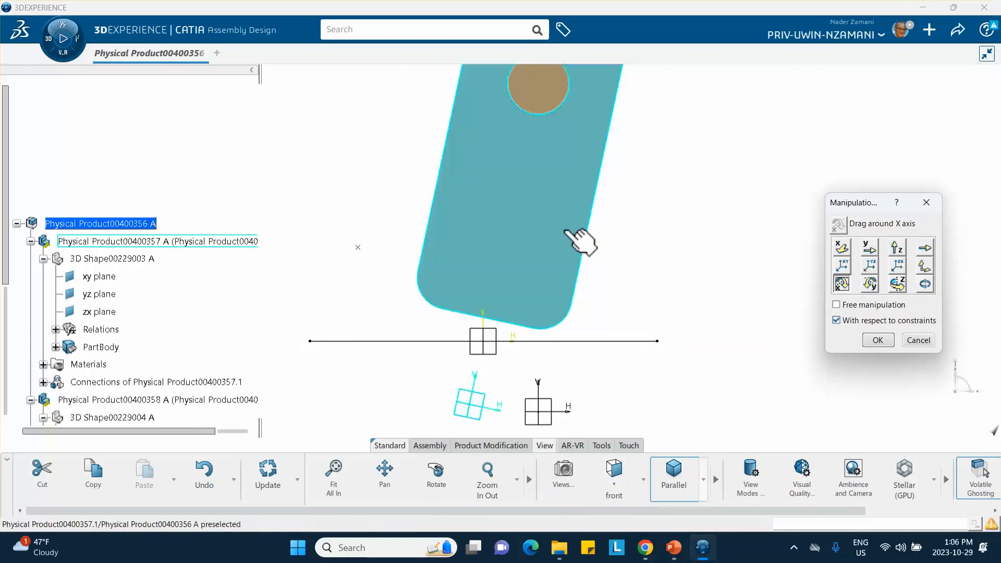
pyautogui.click(896, 248)
pyautogui.moveTo(583, 235); pyautogui.dragTo(583, 250)
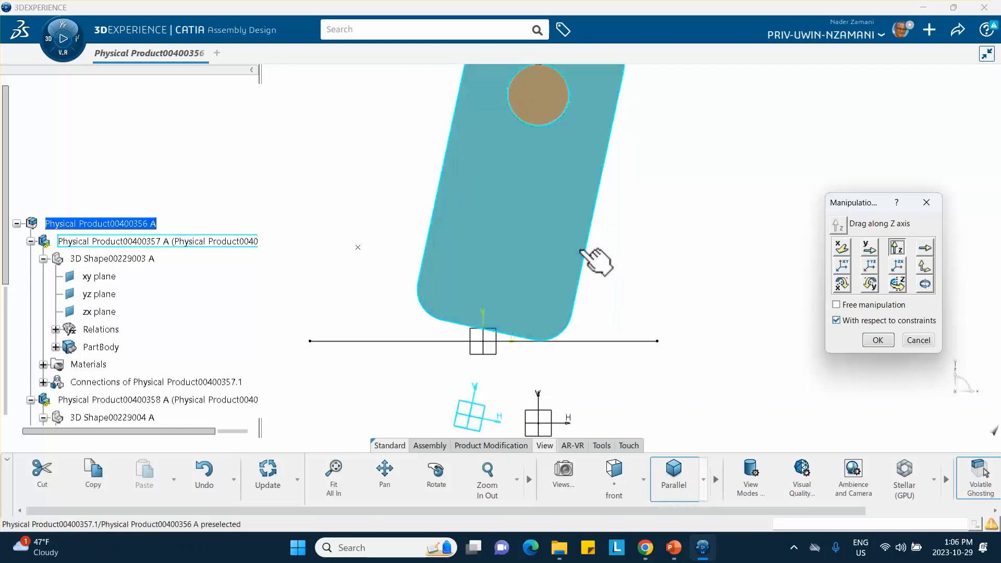
pyautogui.moveTo(594, 260); pyautogui.dragTo(415, 180, button='middle')
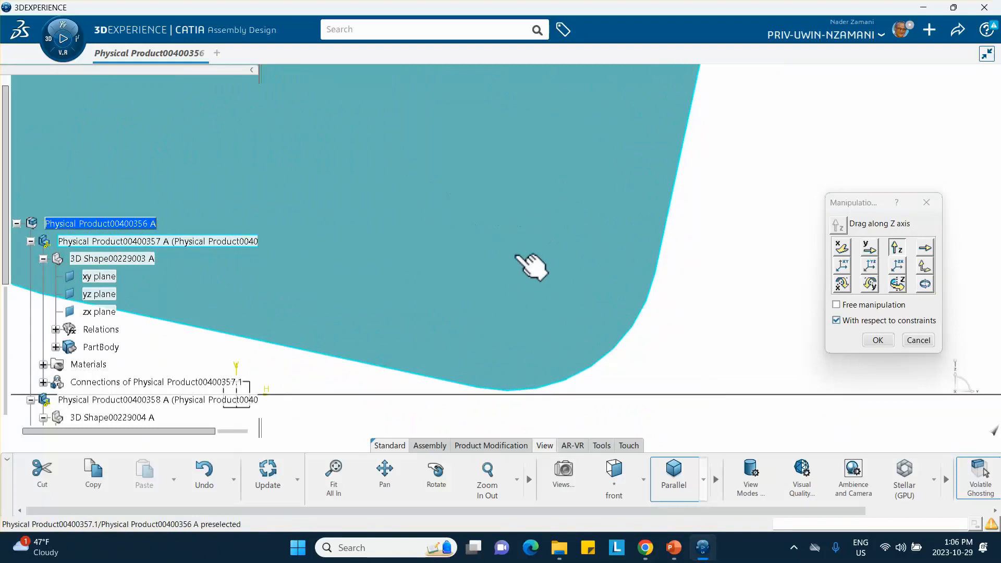
pyautogui.moveTo(523, 231); pyautogui.dragTo(526, 226, button='middle')
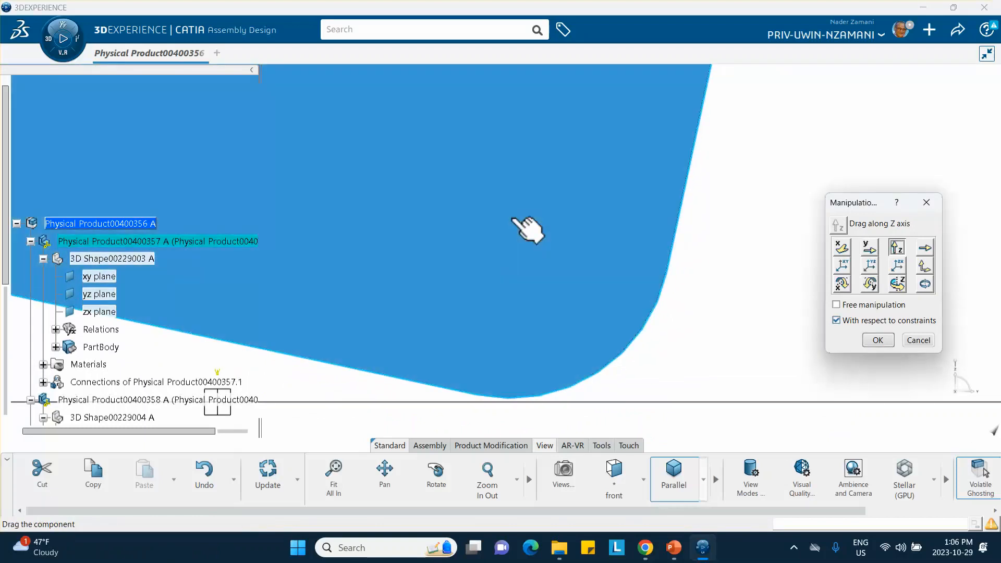
pyautogui.moveTo(527, 228); pyautogui.dragTo(527, 231)
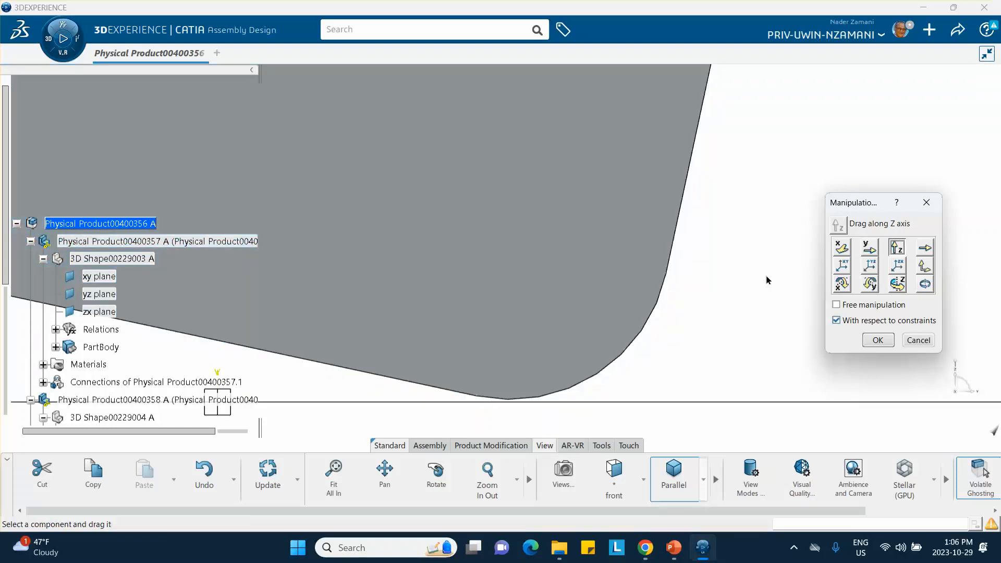
pyautogui.click(877, 340)
# Activate the root product and save the positioned assembly.
pyautogui.moveTo(592, 252); pyautogui.dragTo(647, 369, button='middle')
pyautogui.doubleClick(117, 232)
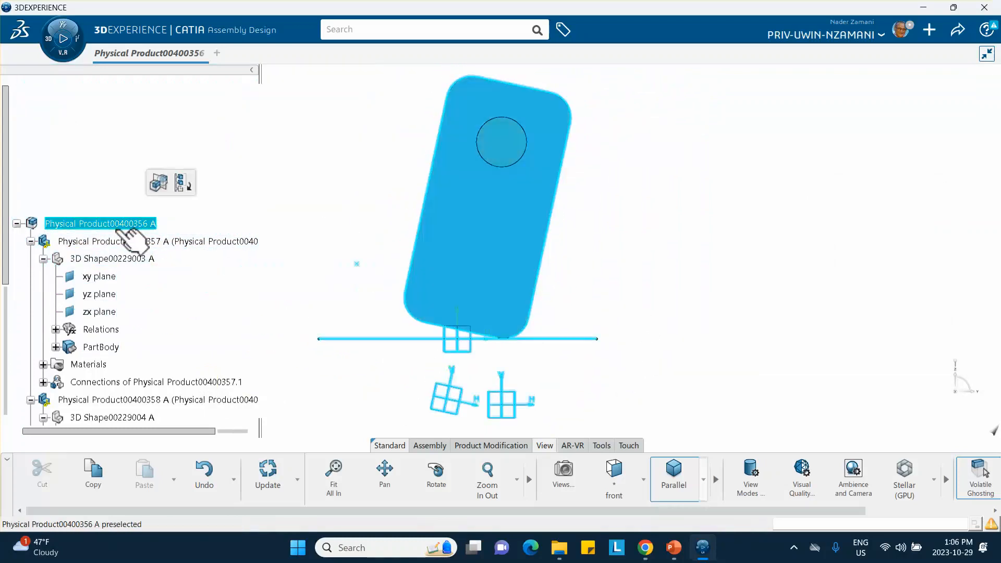
pyautogui.click(643, 326)
pyautogui.click(957, 32)
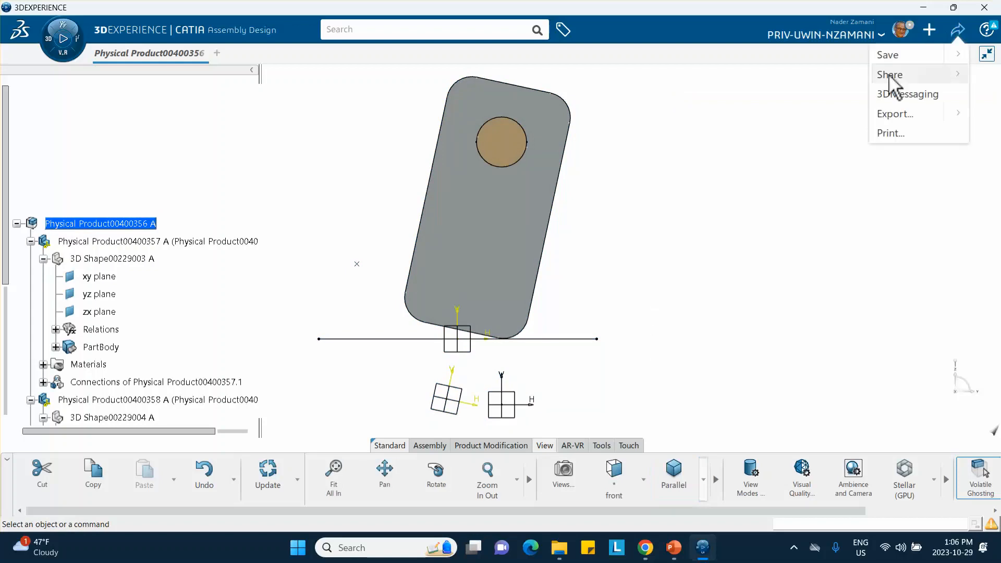
pyautogui.click(888, 55)
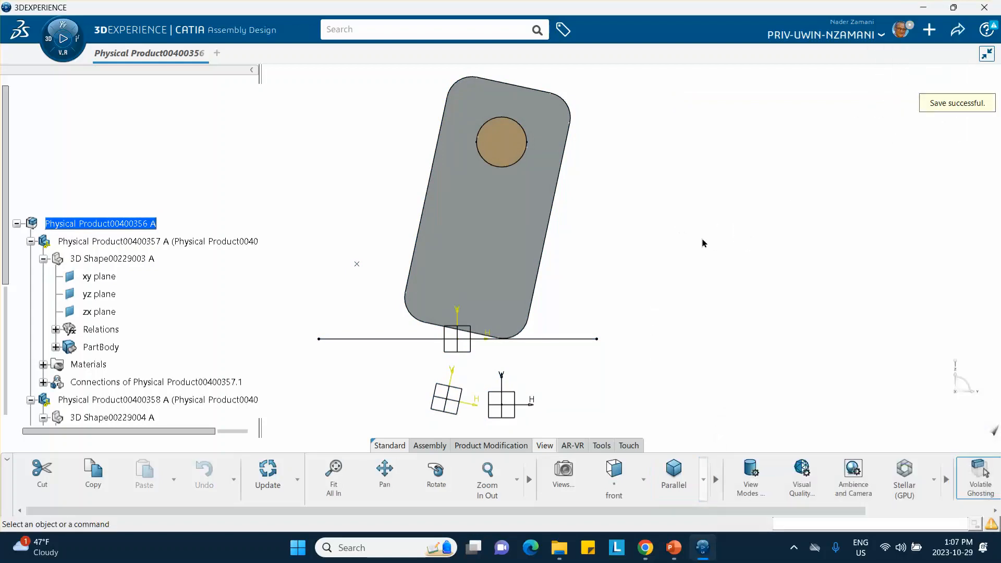
pyautogui.moveTo(702, 243); pyautogui.dragTo(681, 297, button='middle')
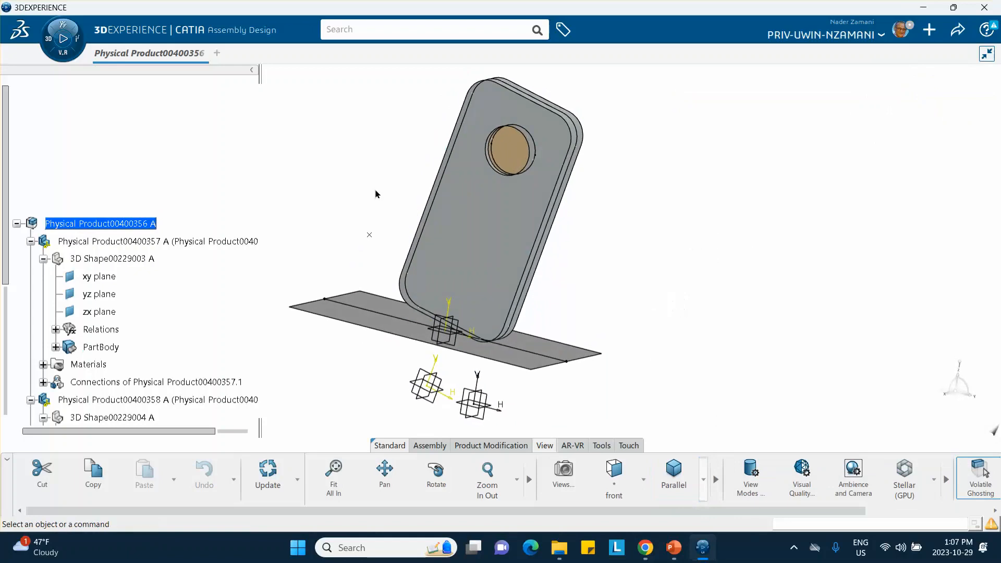
pyautogui.moveTo(375, 194); pyautogui.dragTo(380, 224, button='middle')
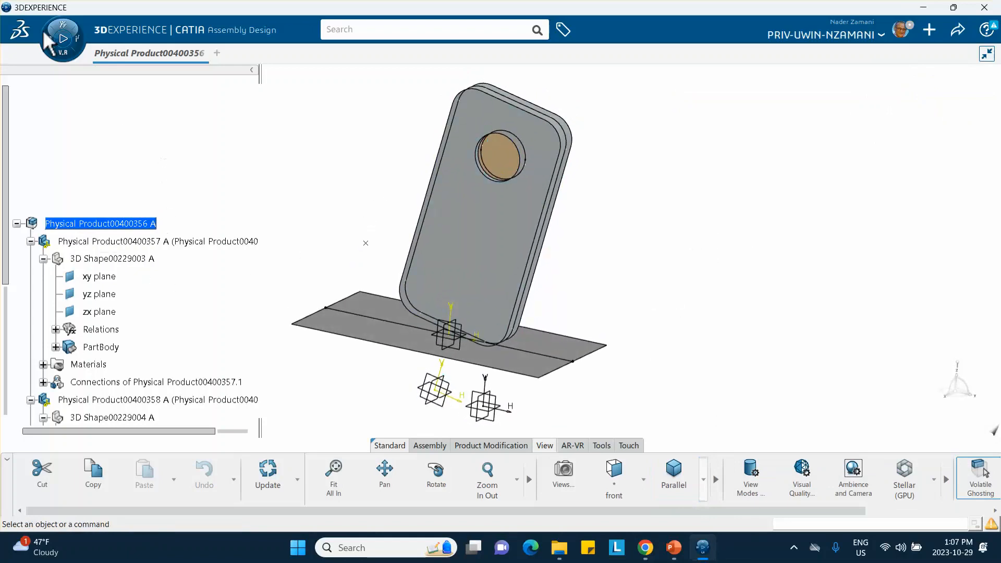
pyautogui.click(54, 51)
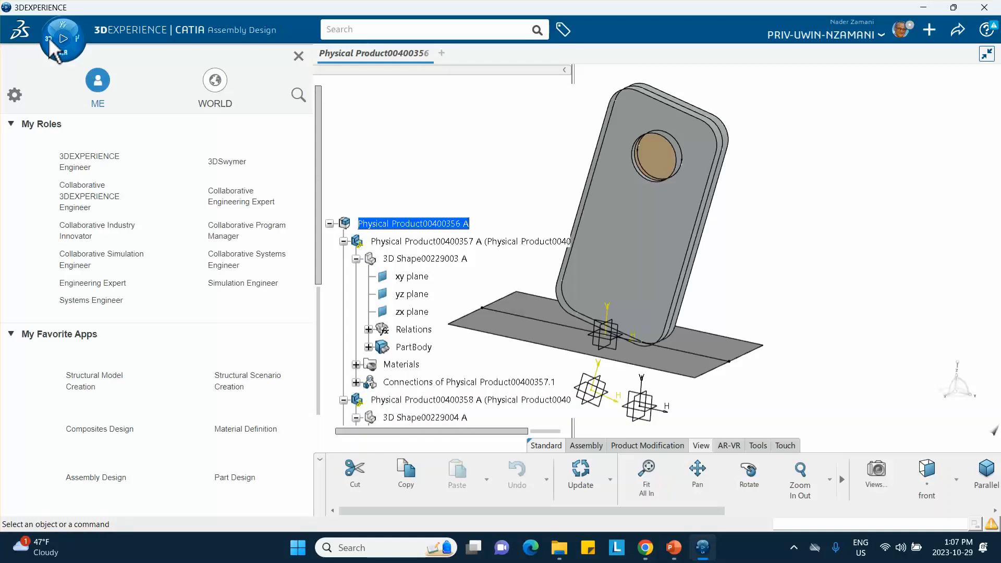
pyautogui.scroll(-3, 107, 239)
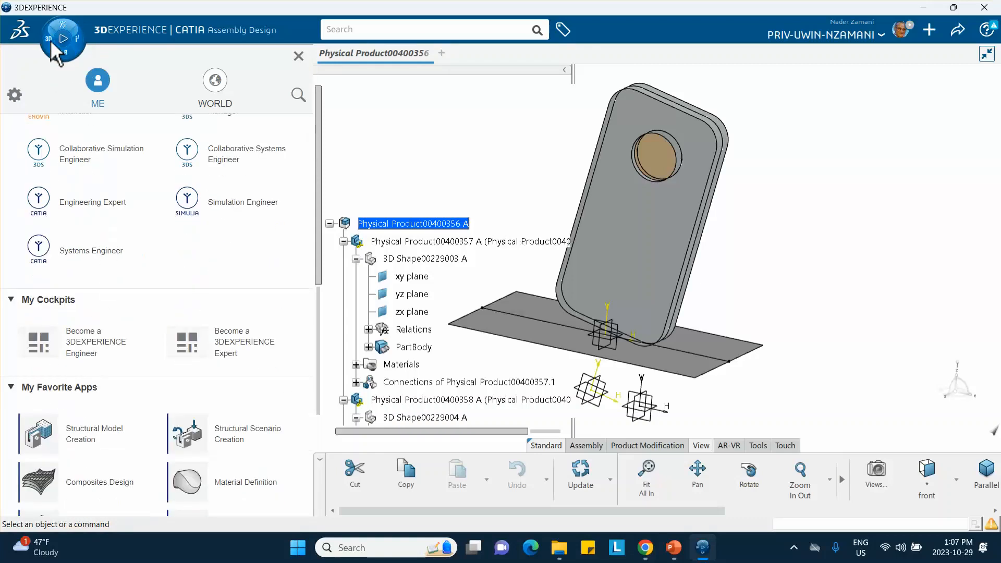
pyautogui.scroll(-2, 112, 217)
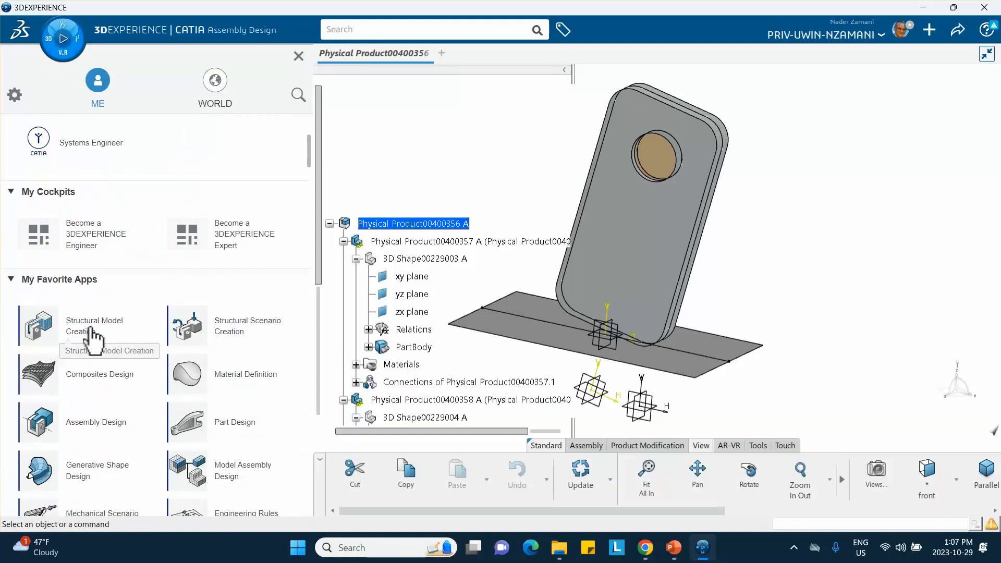
pyautogui.click(91, 331)
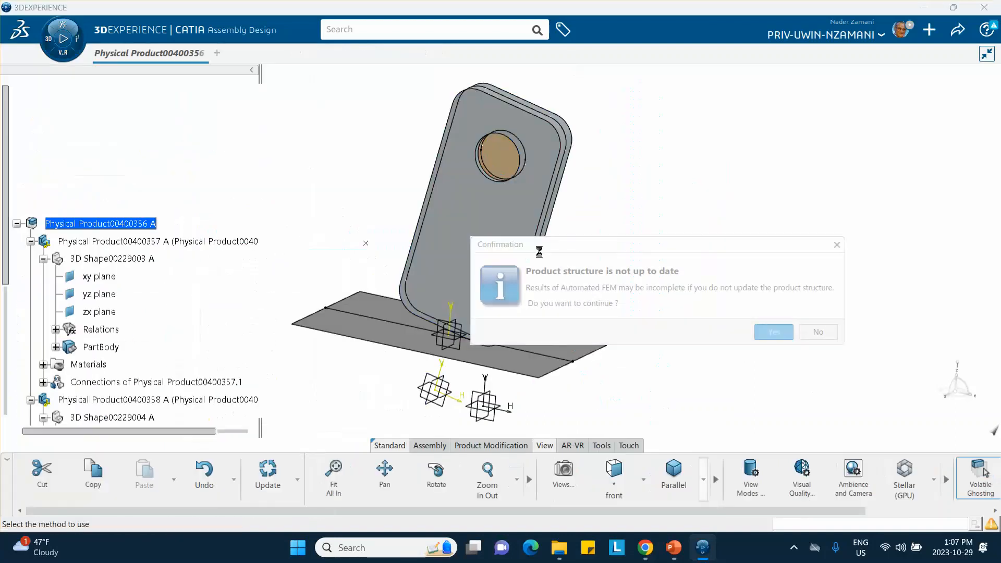
pyautogui.click(785, 333)
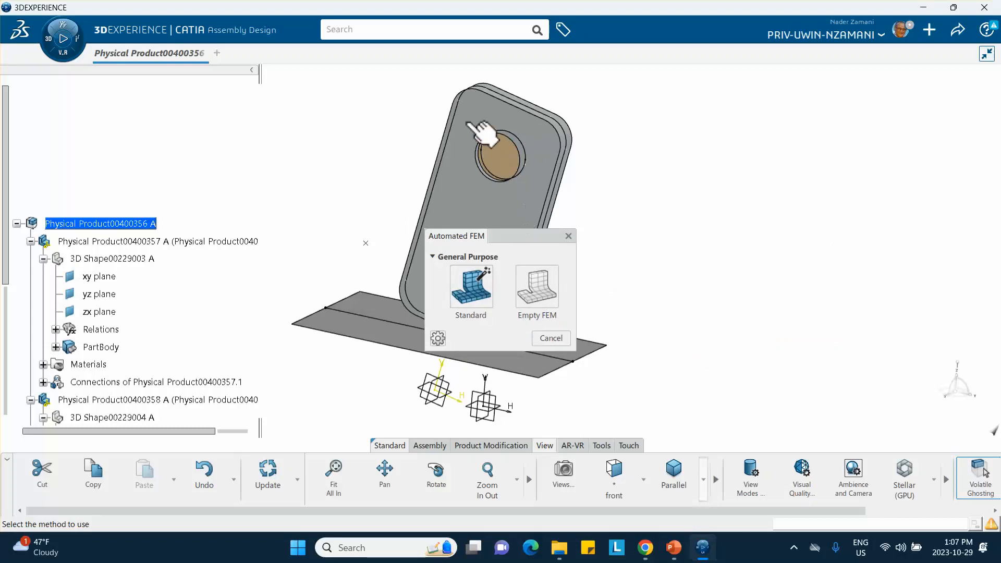
pyautogui.click(556, 340)
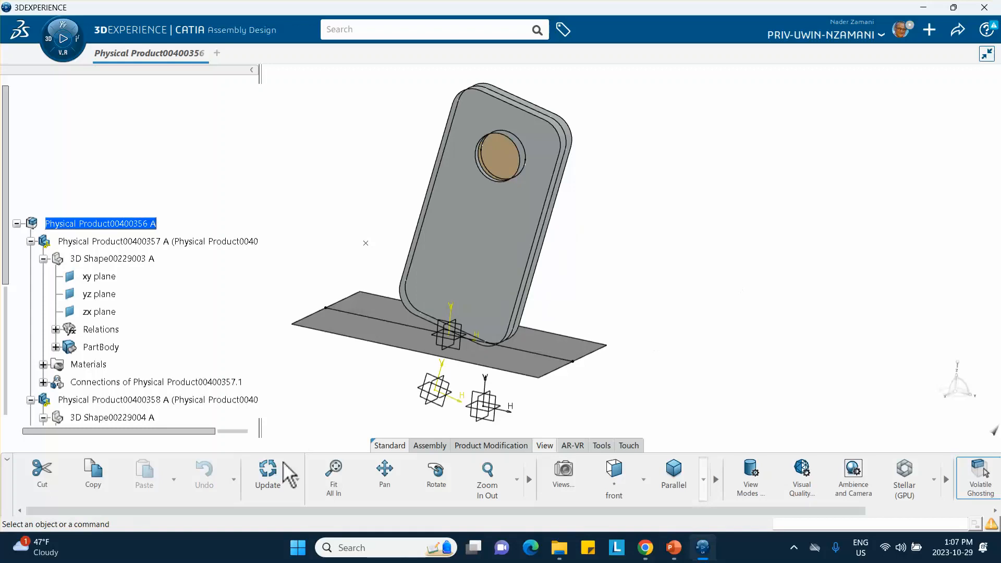
# Update the assembly and create an Empty FEM in Structural Model Creation with the shapes of all three products contributing.
pyautogui.click(272, 477)
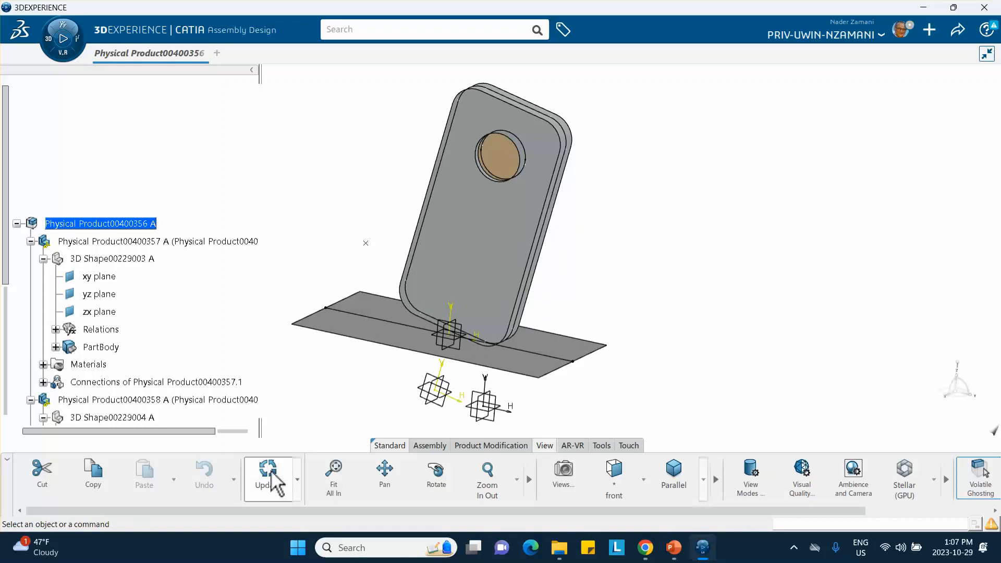
pyautogui.click(46, 36)
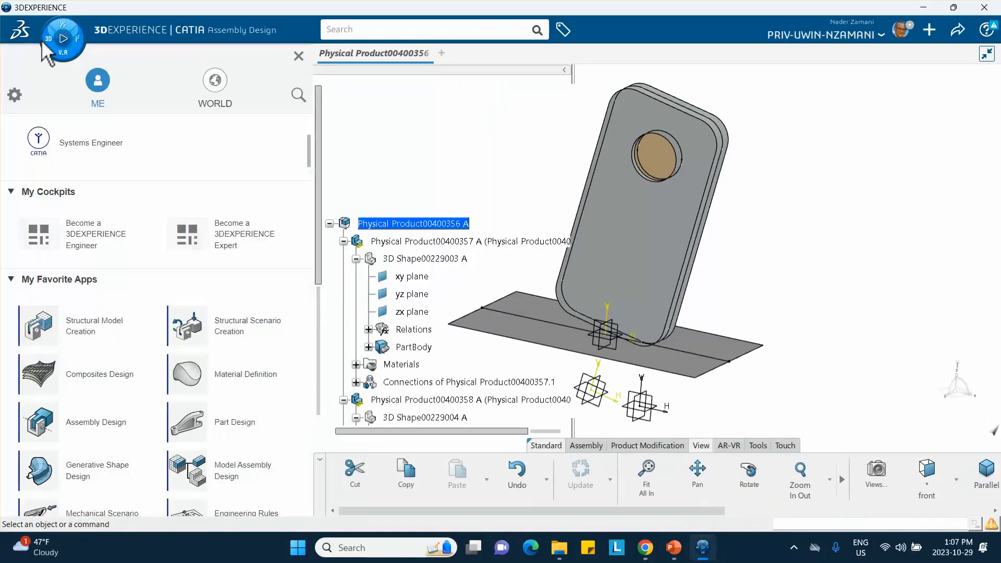
pyautogui.click(79, 324)
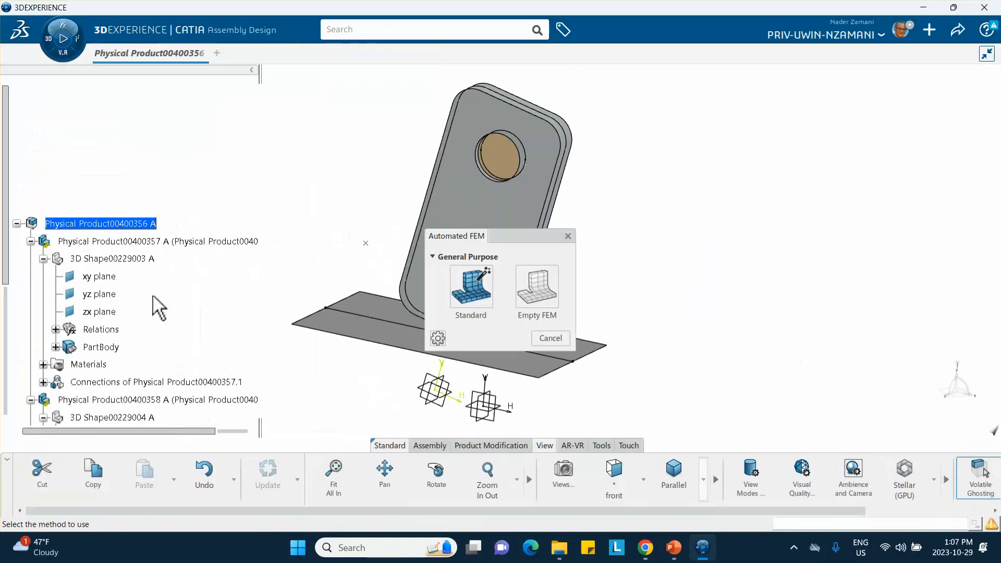
pyautogui.click(547, 288)
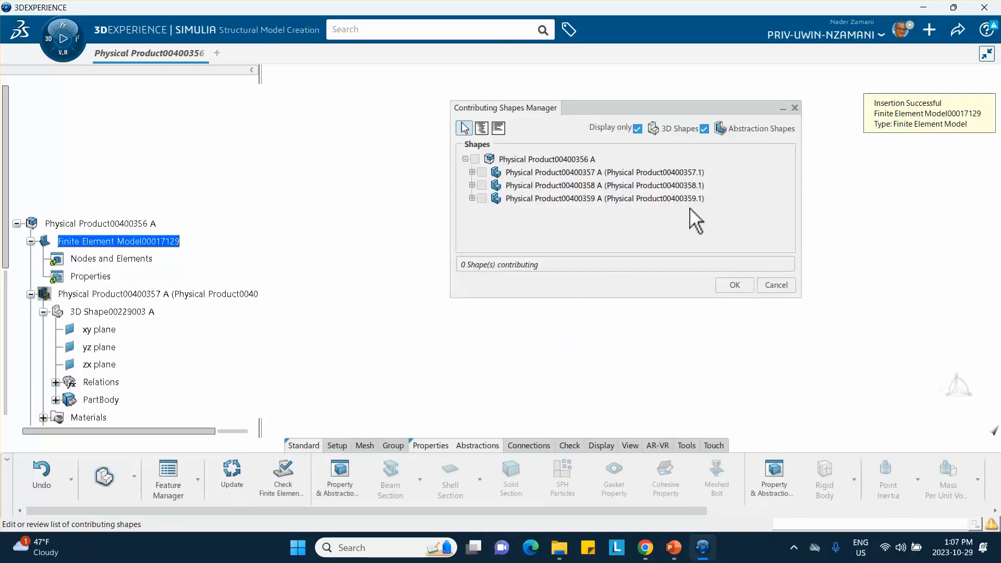
pyautogui.click(475, 159)
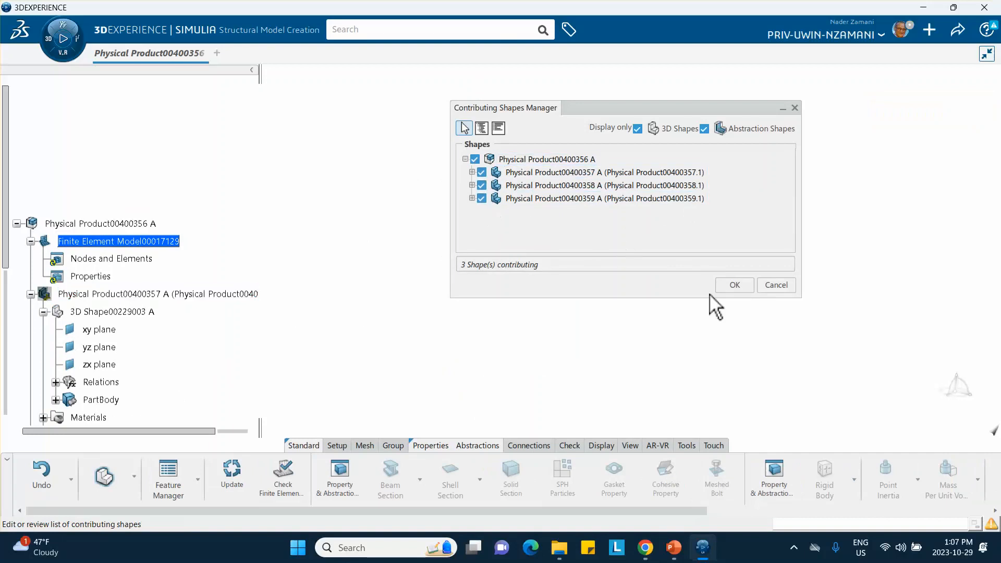
pyautogui.click(735, 285)
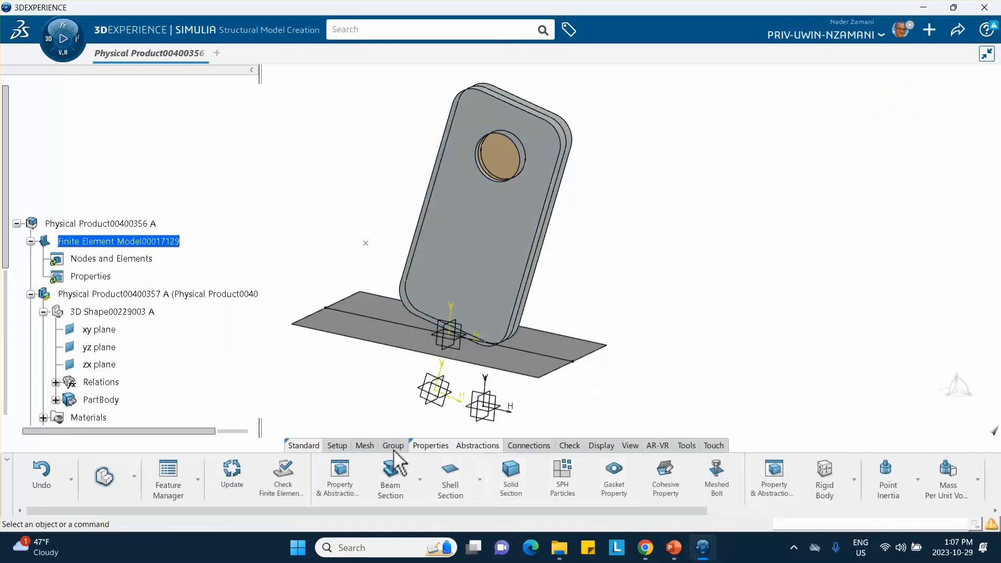
# Start a Sweep 3D Mesh with the aluminum phone body as its support.
pyautogui.click(363, 444)
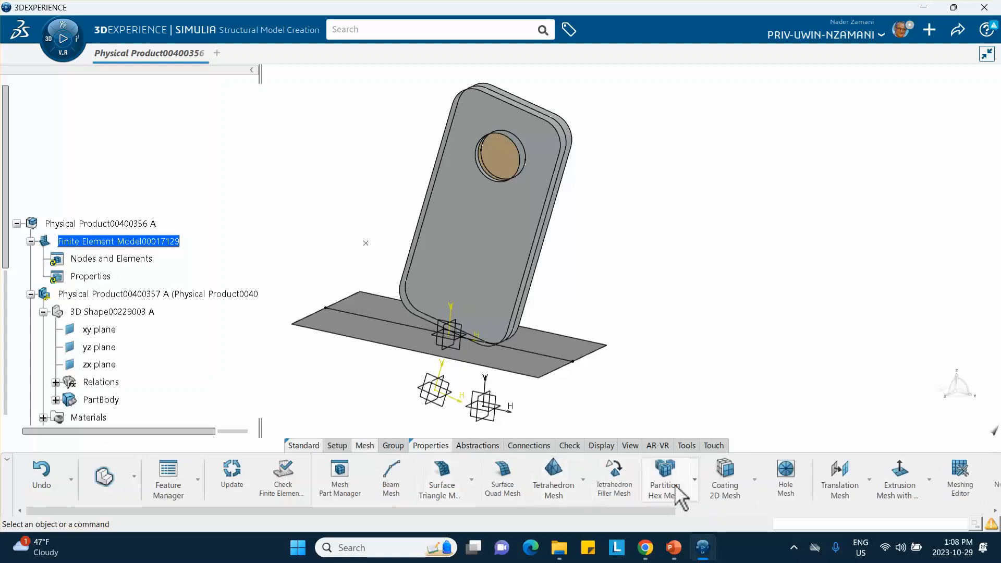
pyautogui.click(695, 478)
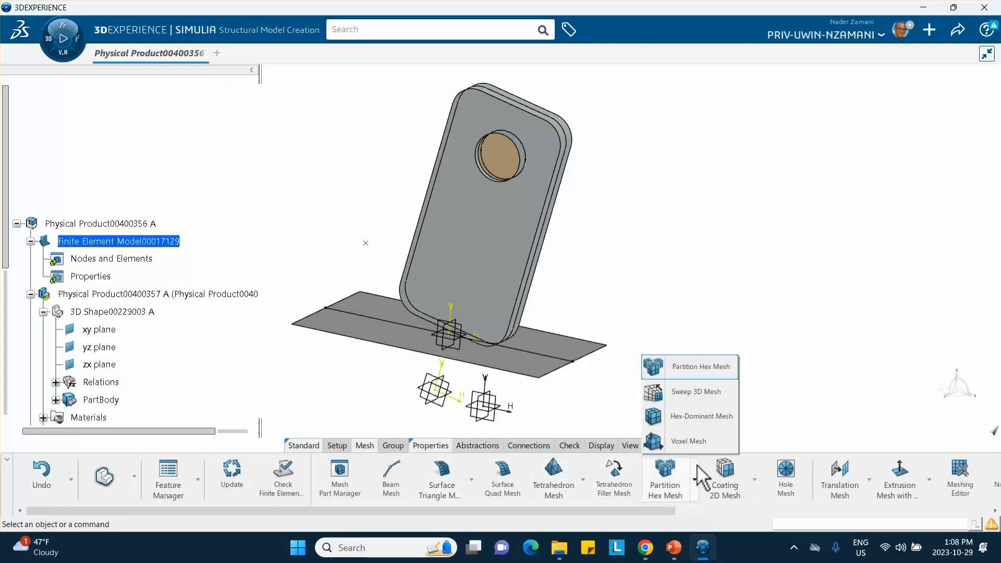
pyautogui.click(688, 394)
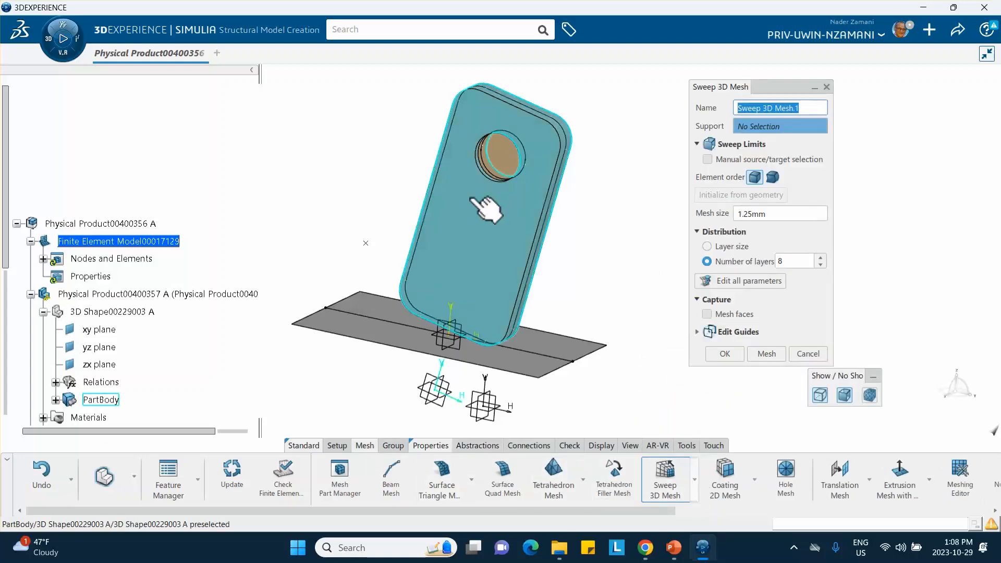
pyautogui.click(478, 223)
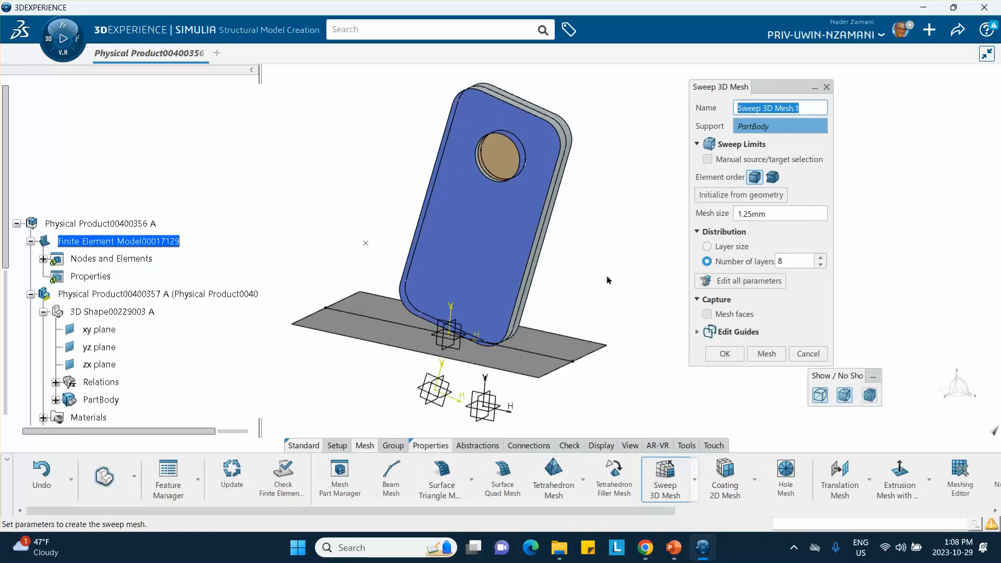
# Switch to PowerPoint, look up the aluminum body's sweep mesh settings on slide 4, and return to 3DEXPERIENCE.
pyautogui.click(673, 546)
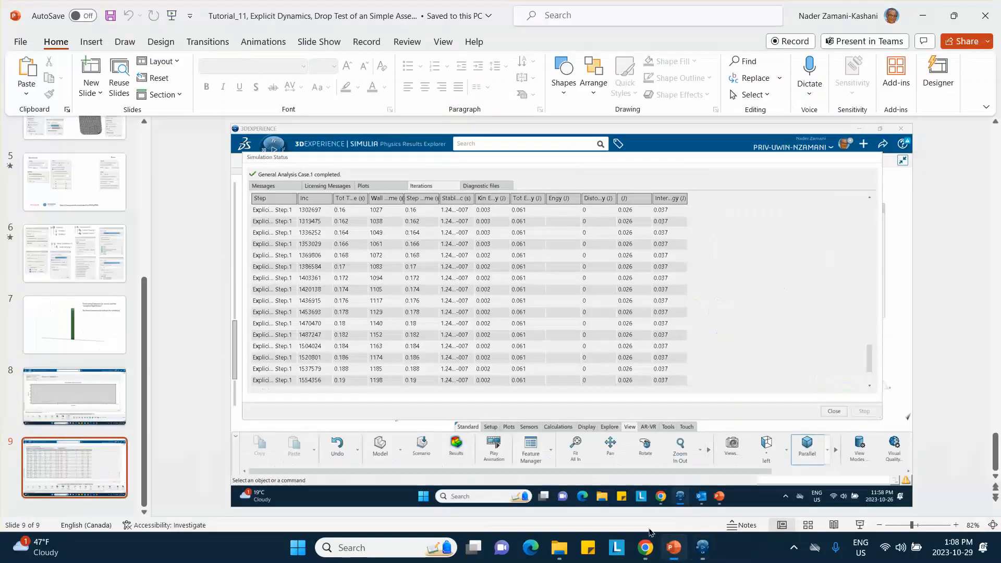
pyautogui.scroll(1, 99, 290)
pyautogui.click(89, 329)
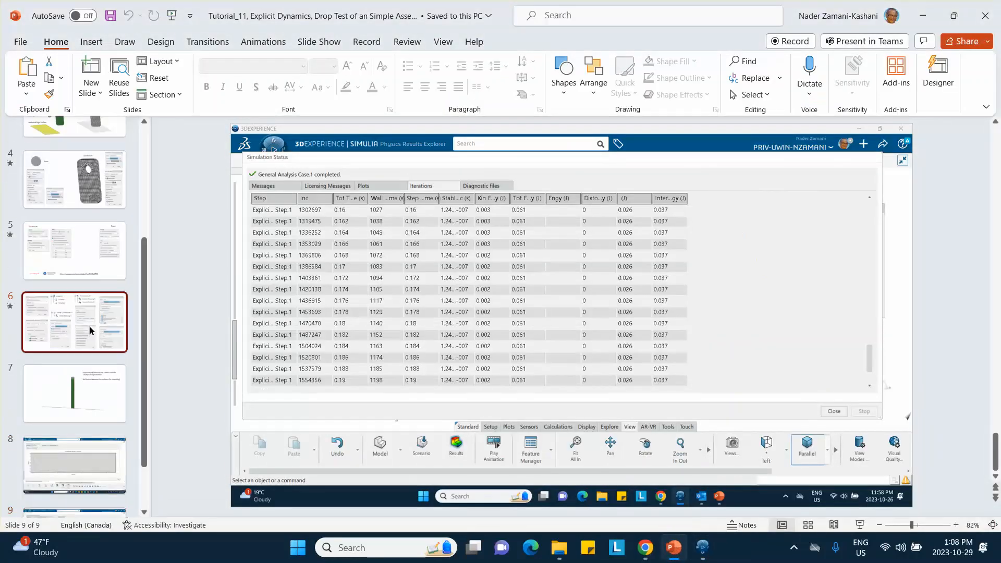
pyautogui.click(55, 242)
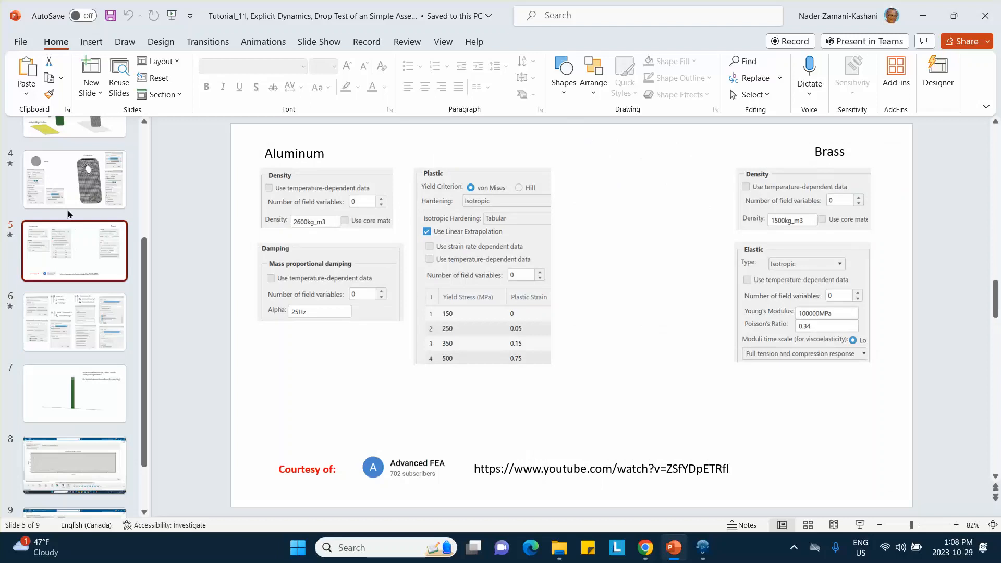
pyautogui.click(67, 197)
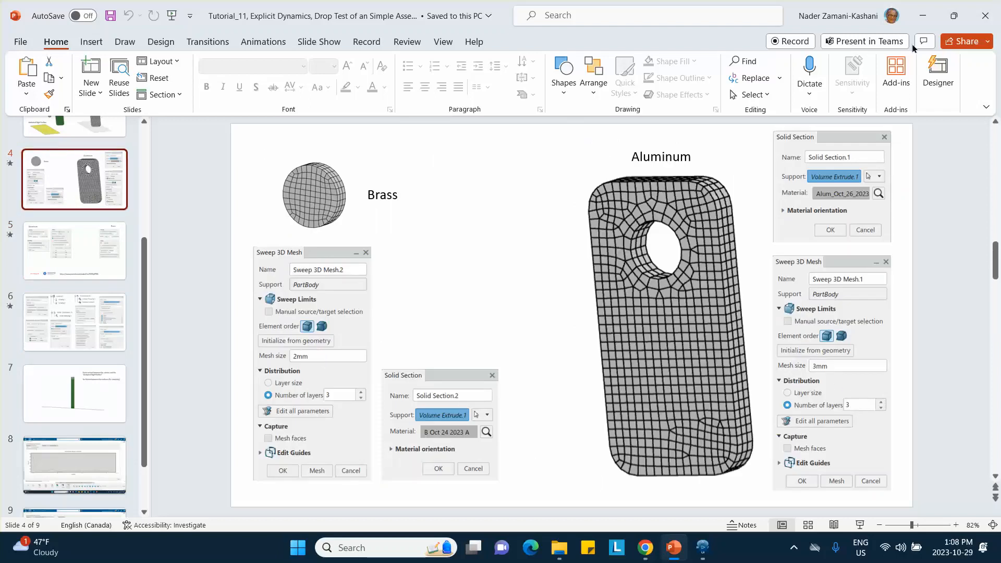
pyautogui.click(702, 551)
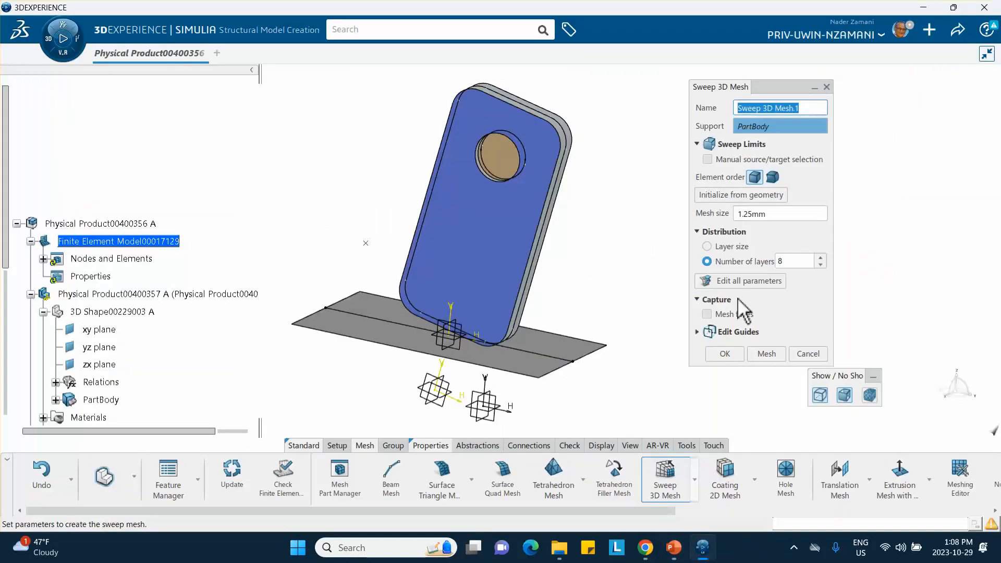
# Set the phone body's mesh size to 3 mm with 3 layers, and generate the sweep mesh.
pyautogui.doubleClick(767, 214)
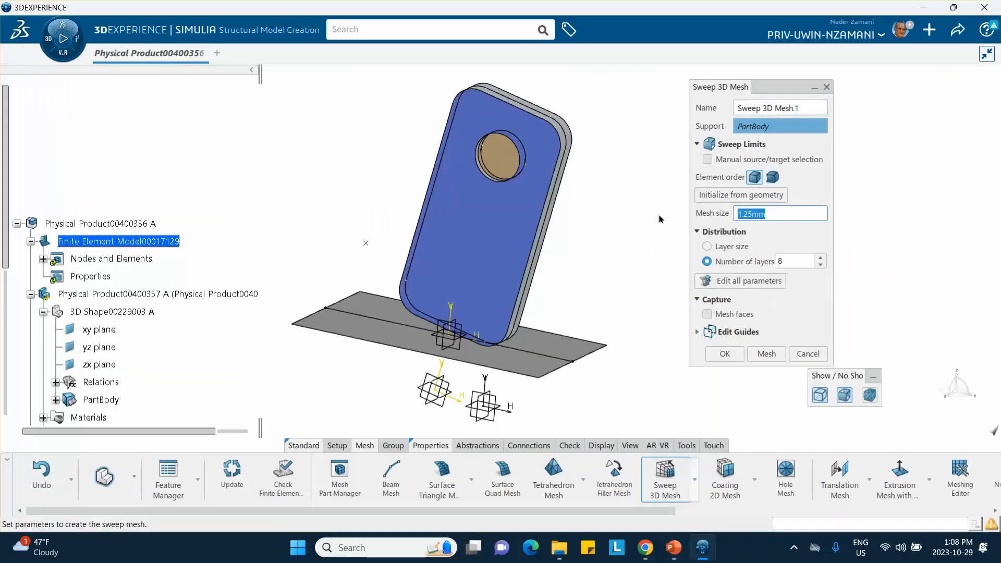
pyautogui.click(820, 265)
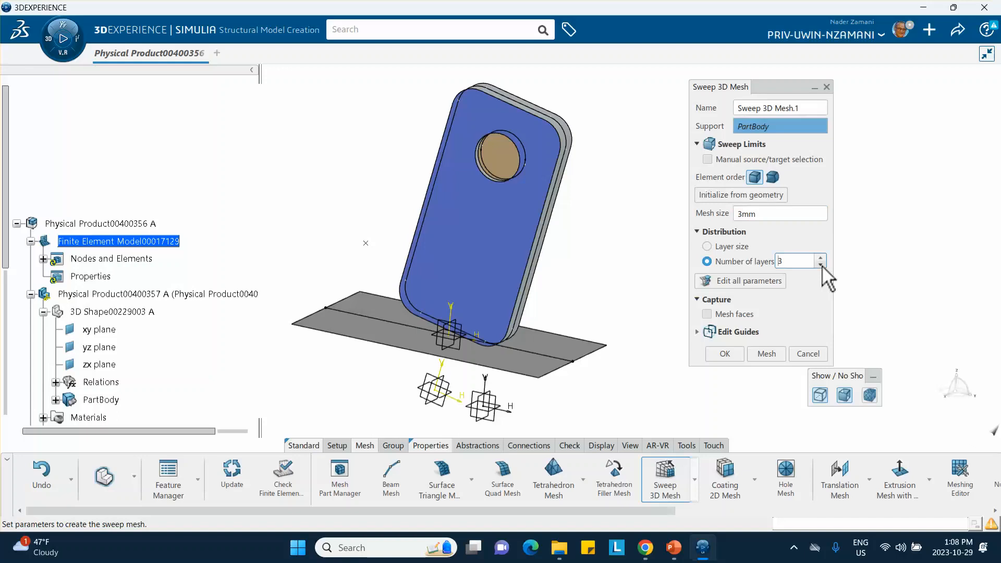
pyautogui.click(766, 354)
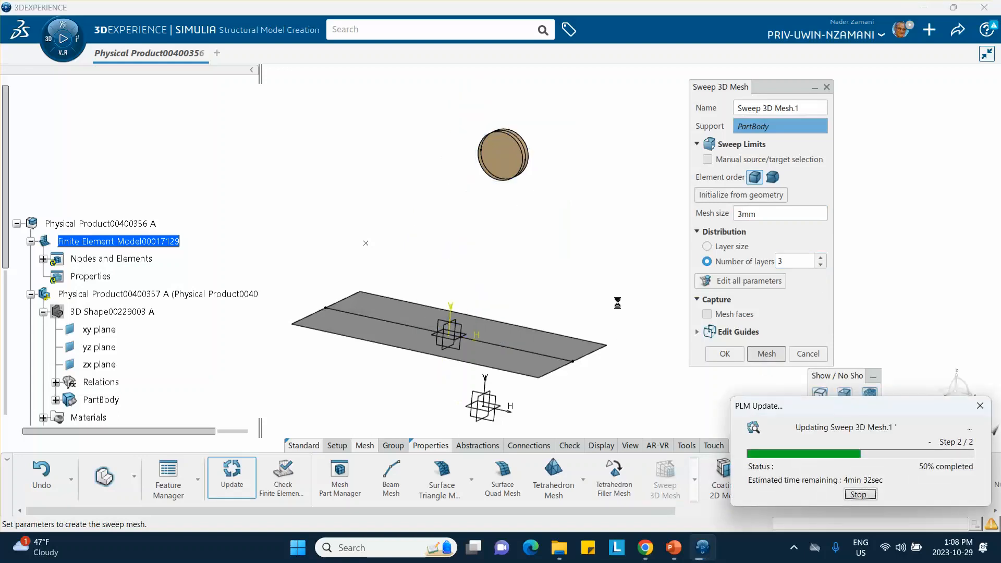
pyautogui.click(730, 355)
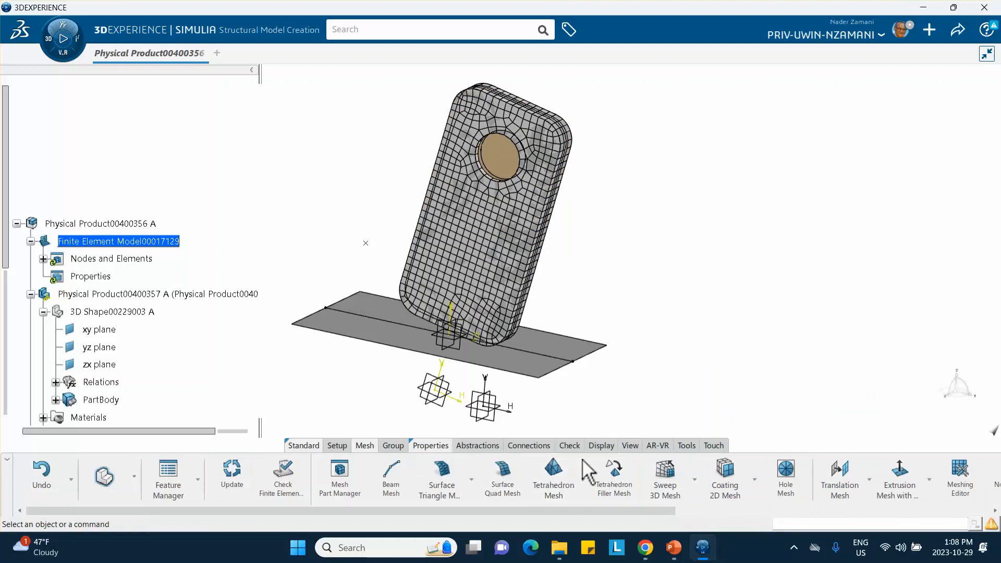
# Create a solid section on the meshed phone body using its camera-frame material.
pyautogui.rightClick(291, 442)
pyautogui.click(303, 433)
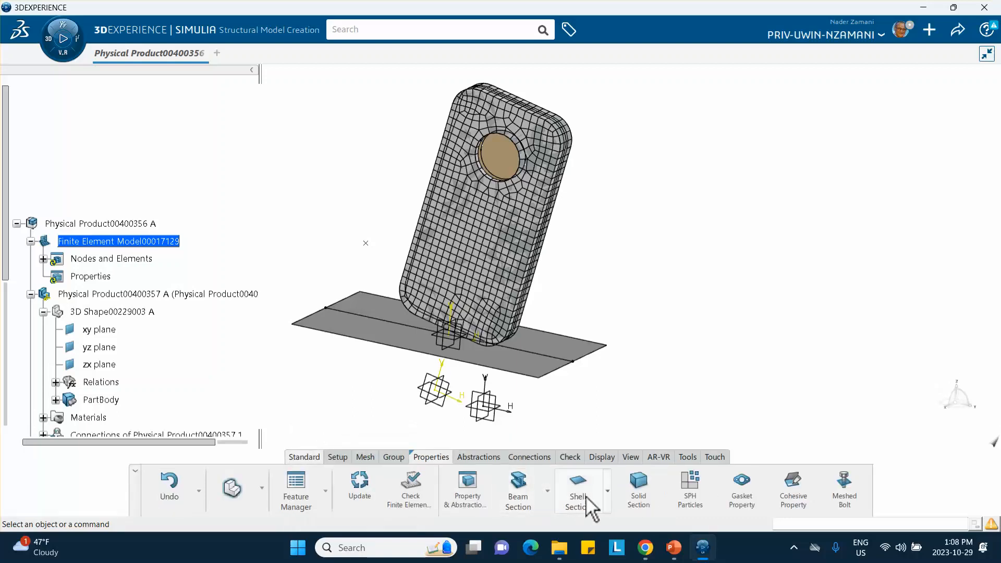
pyautogui.click(638, 487)
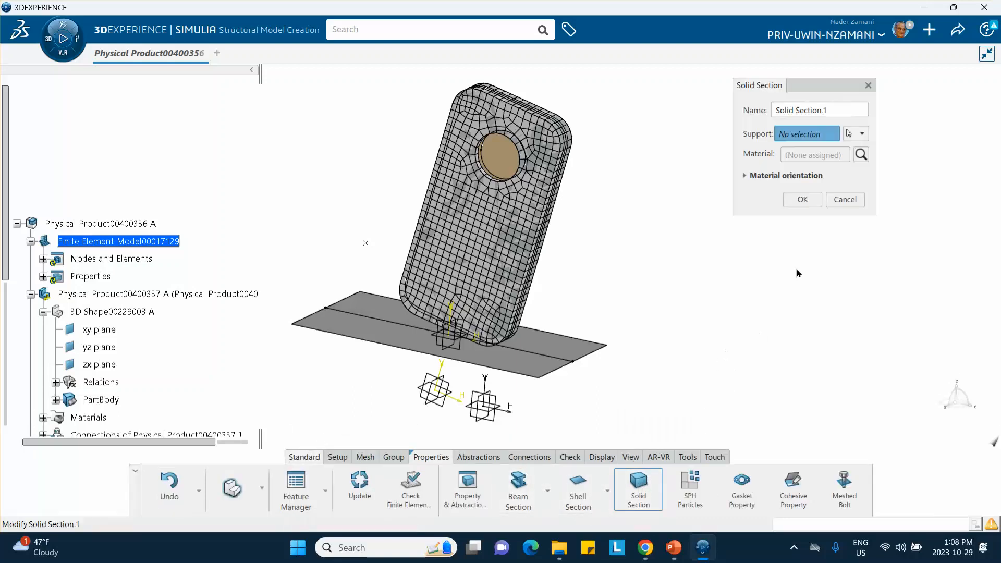
pyautogui.click(545, 217)
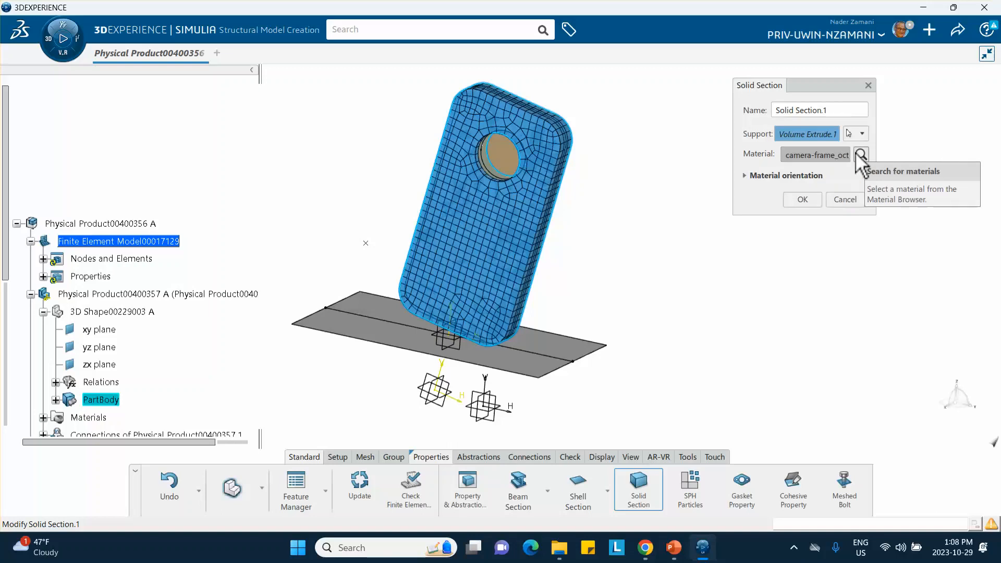
pyautogui.click(805, 198)
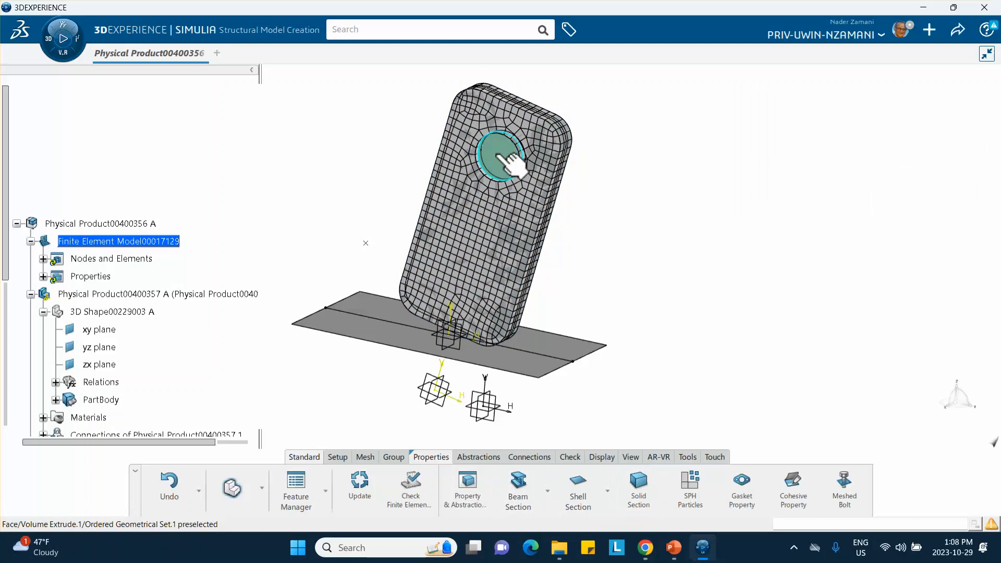
# Create a Sweep 3D Mesh on the brass lens with a 2 mm mesh size, checking the size on the PowerPoint slide.
pyautogui.click(366, 457)
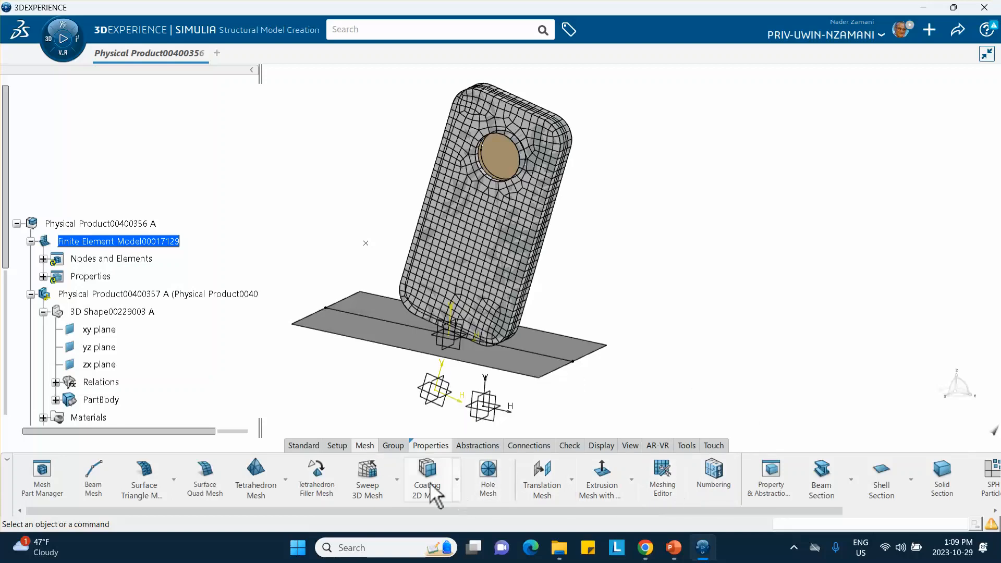
pyautogui.click(368, 477)
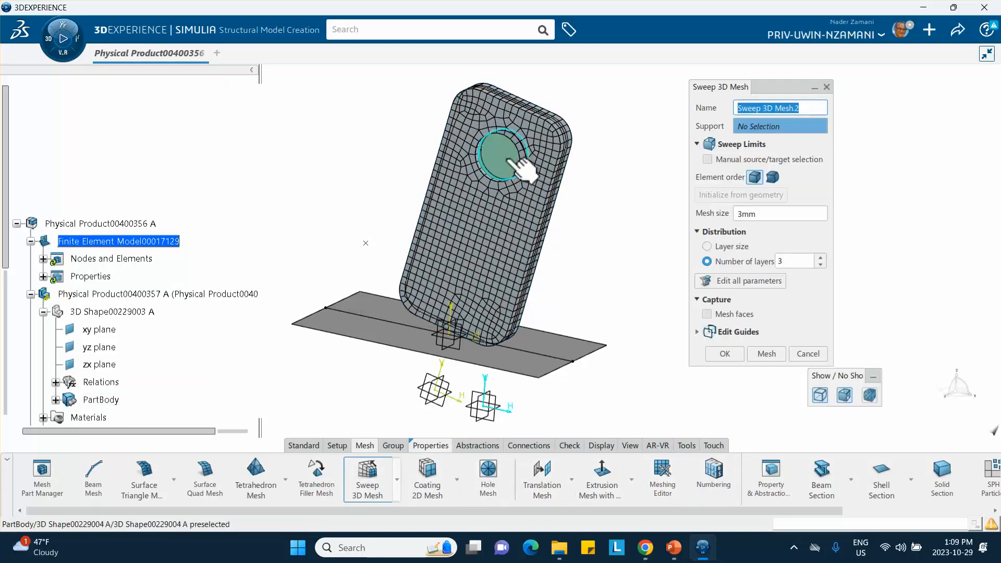
pyautogui.click(673, 547)
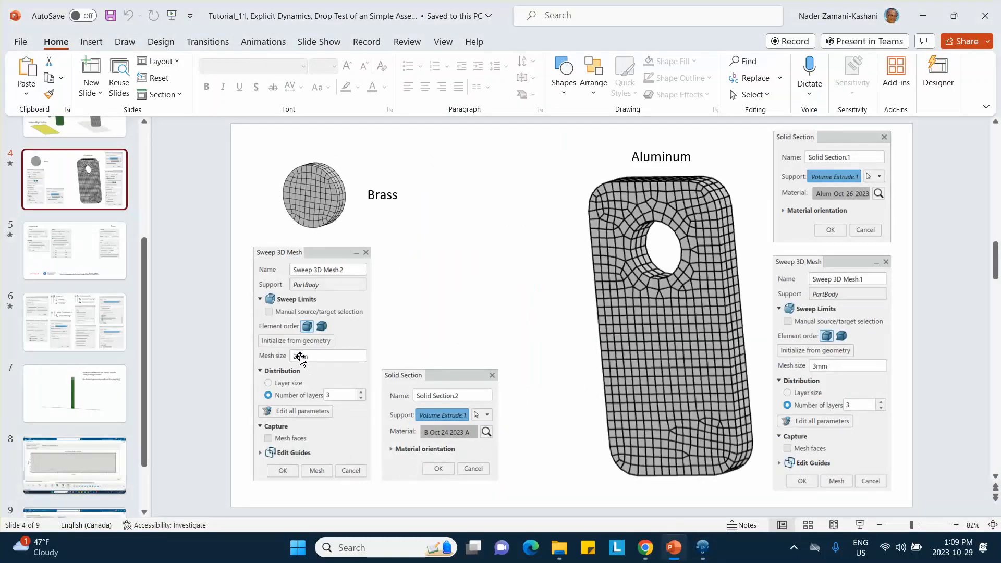
pyautogui.click(922, 16)
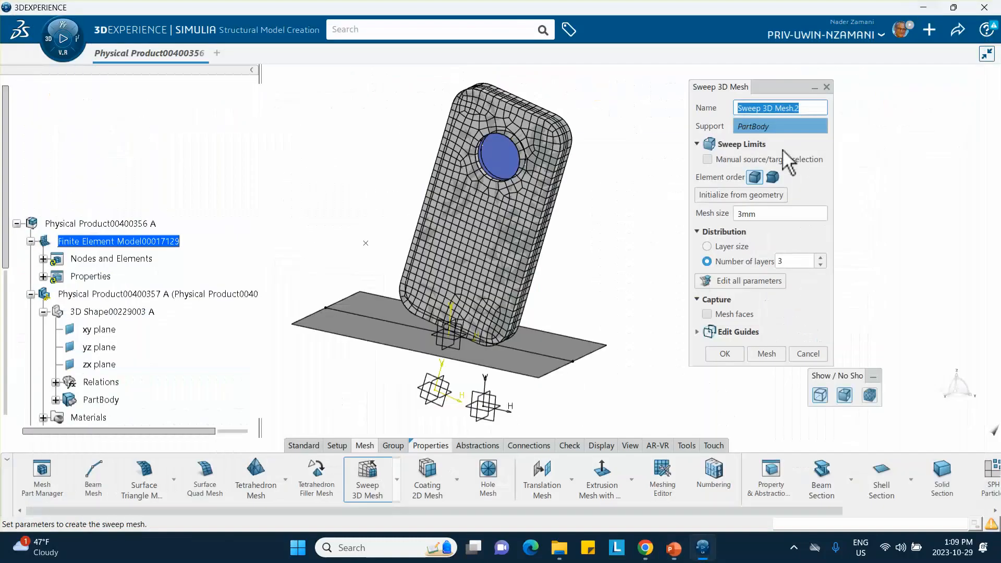
pyautogui.click(767, 216)
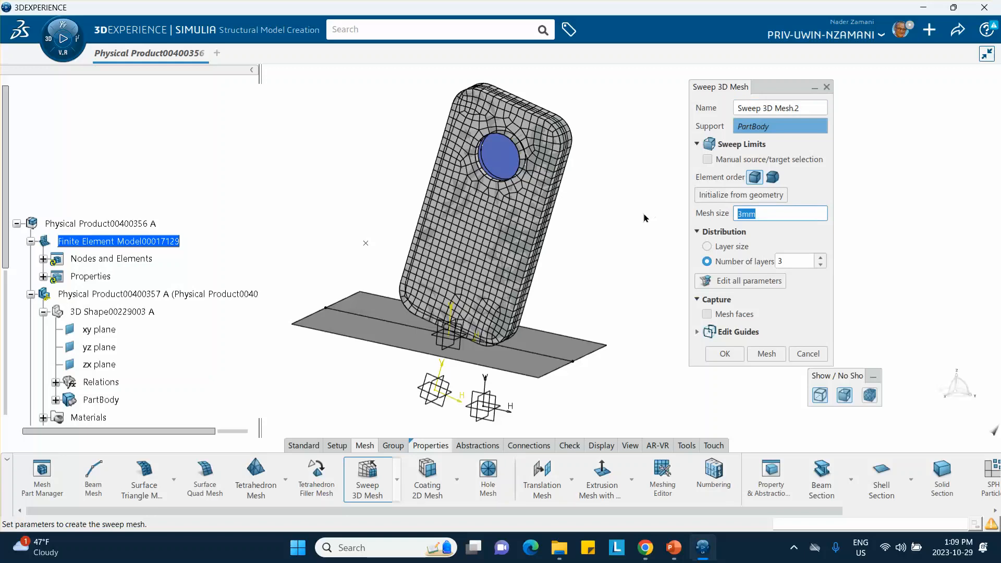
pyautogui.write('2mm')
pyautogui.click(765, 354)
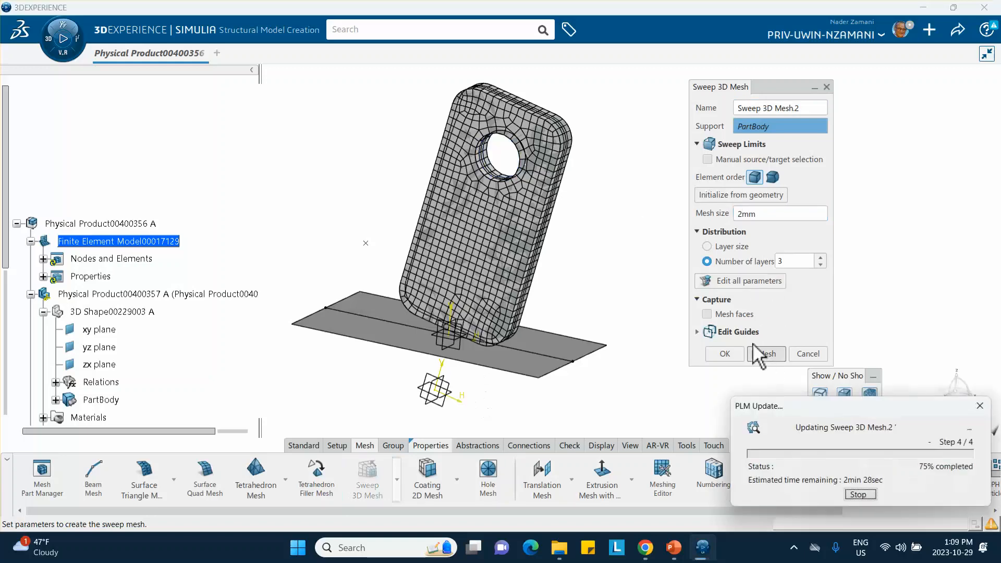
pyautogui.click(732, 353)
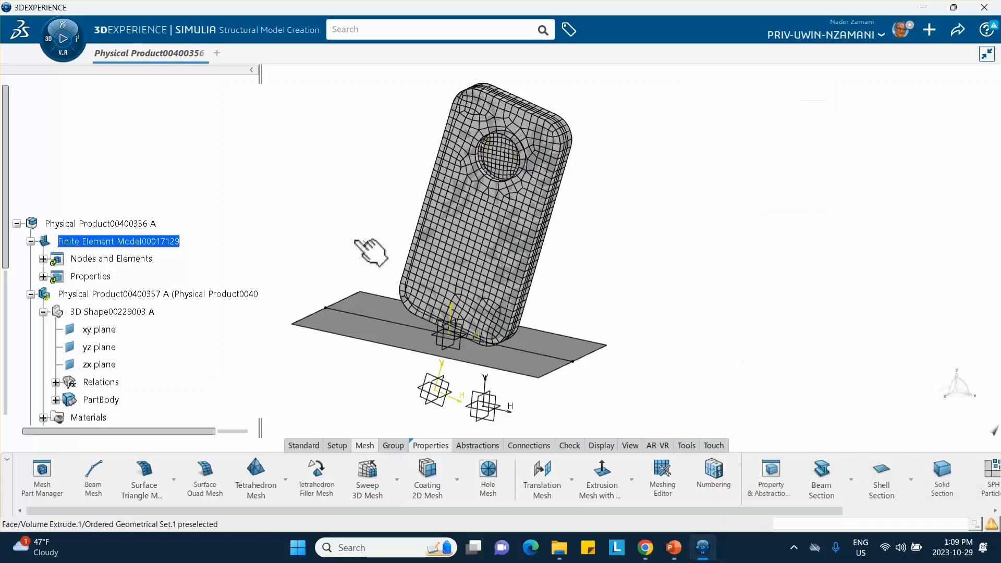
# Create a solid section on the meshed lens using its Brass_Lens material.
pyautogui.click(427, 446)
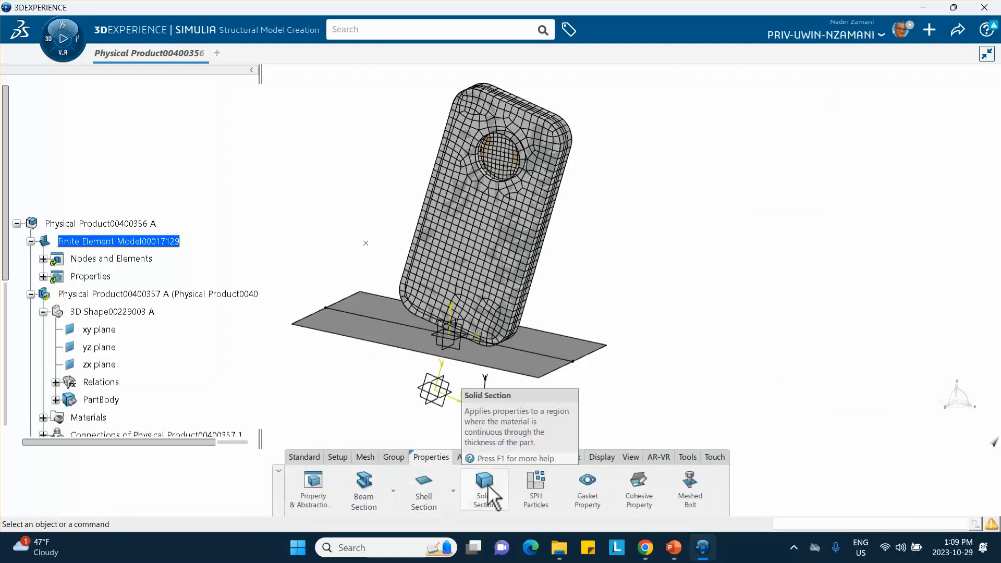
pyautogui.click(484, 488)
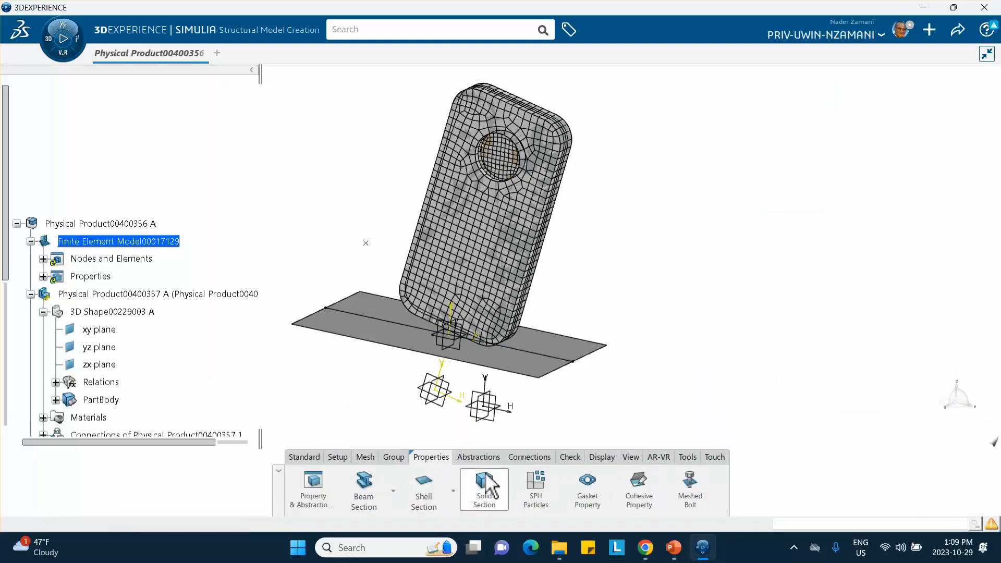
pyautogui.click(513, 164)
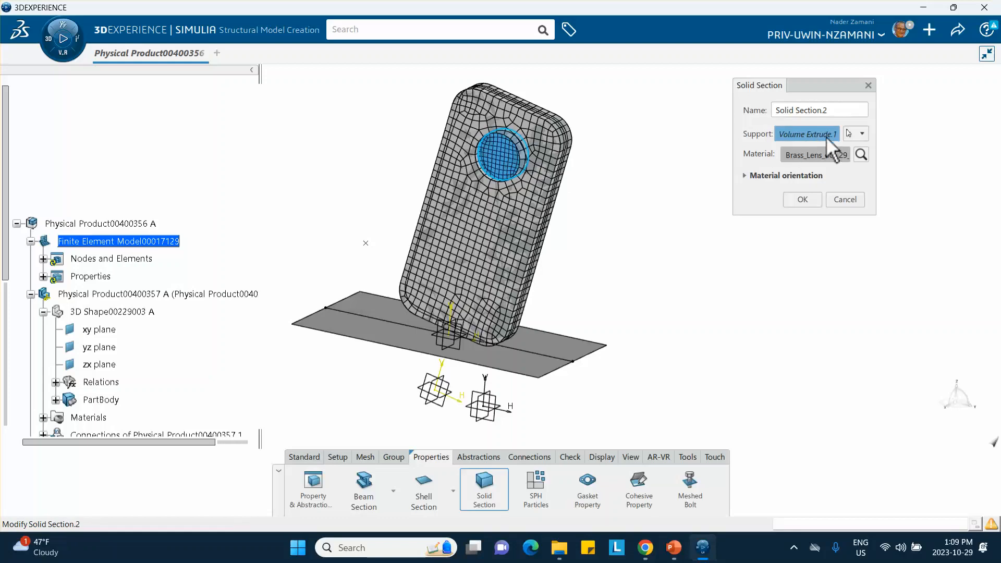
pyautogui.click(802, 200)
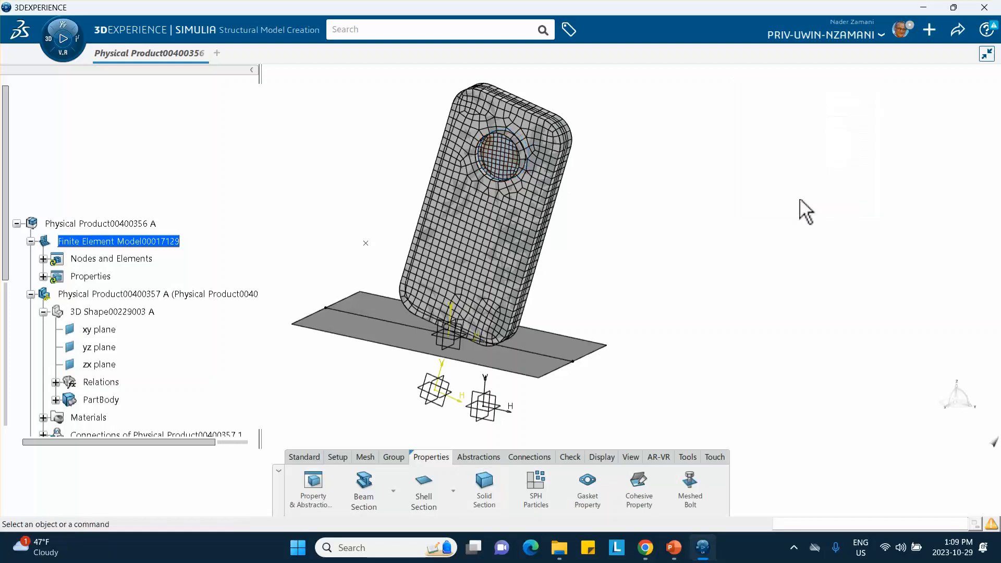
# Create an Analytical Rigid Surface from the extruded floor, using the standalone point beside the phone as its reference point.
pyautogui.moveTo(307, 155); pyautogui.dragTo(280, 189, button='middle')
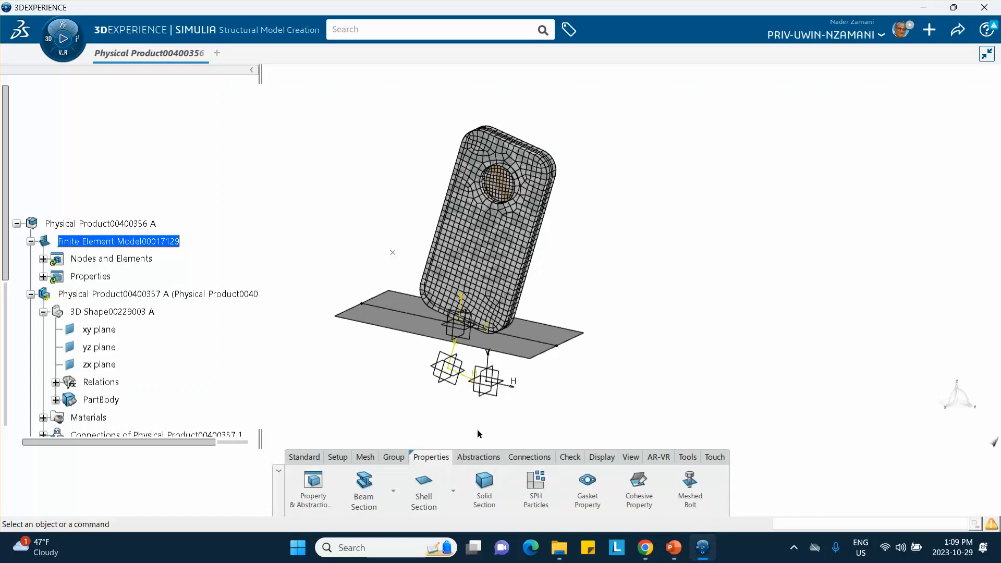
pyautogui.click(474, 458)
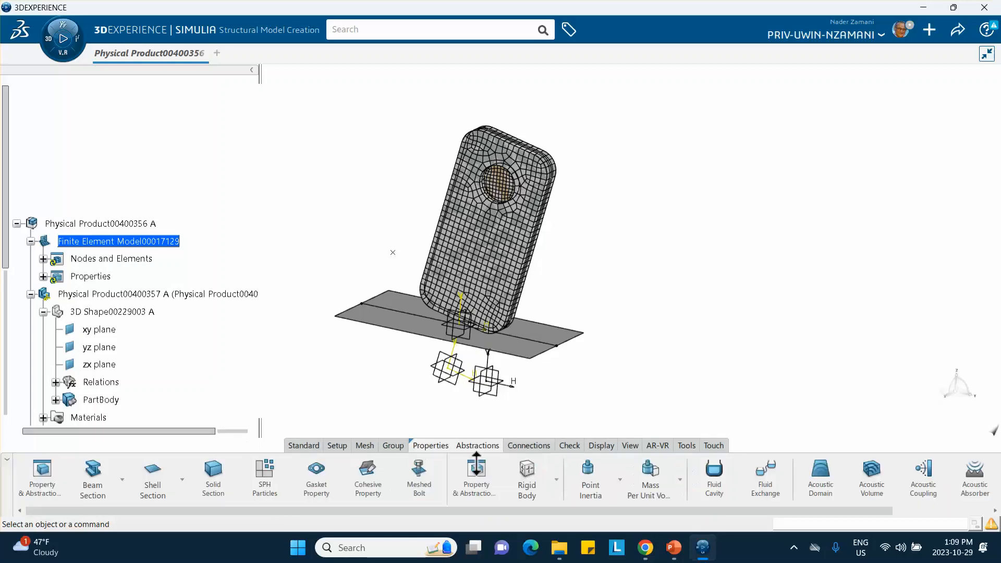
pyautogui.click(556, 479)
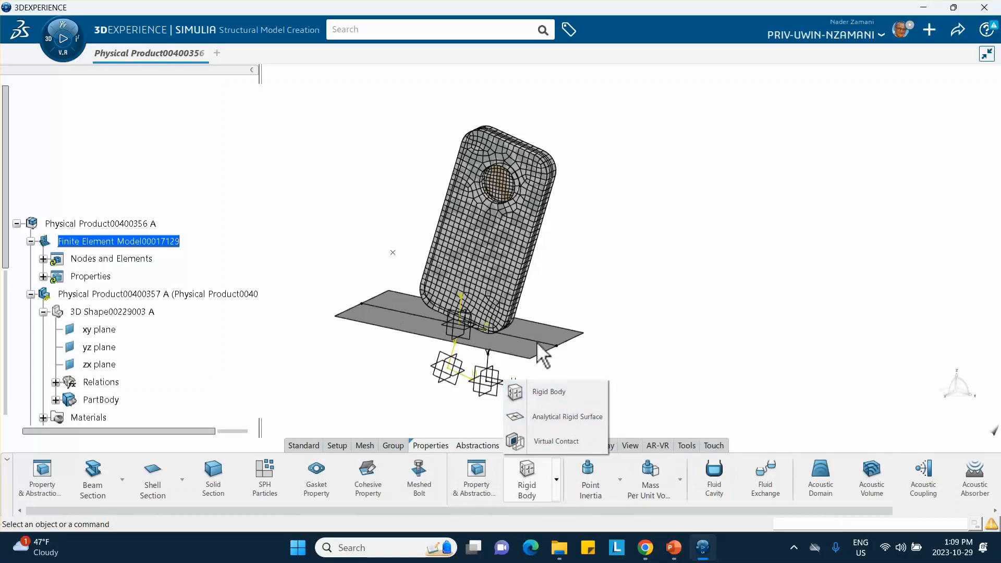
pyautogui.click(561, 417)
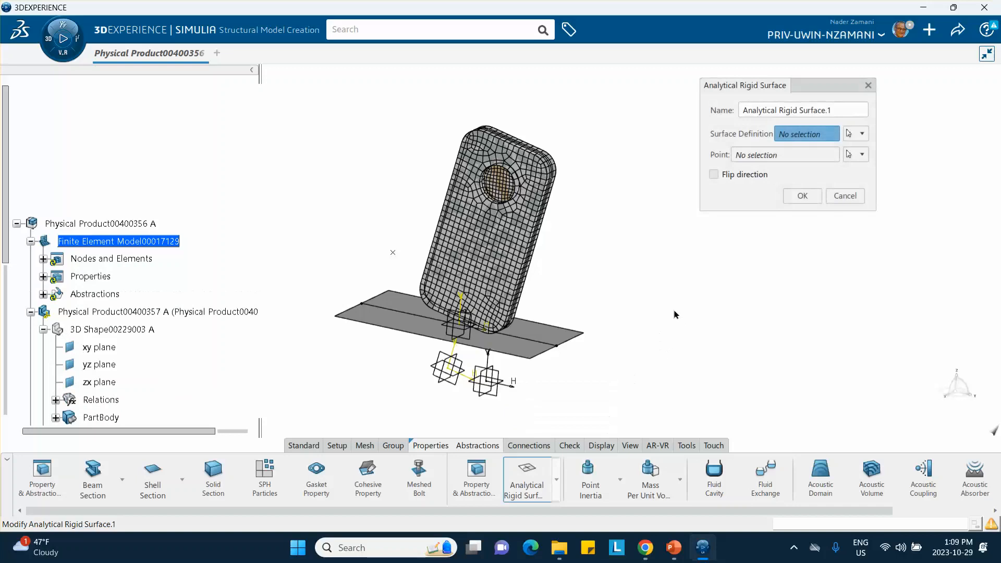
pyautogui.click(403, 322)
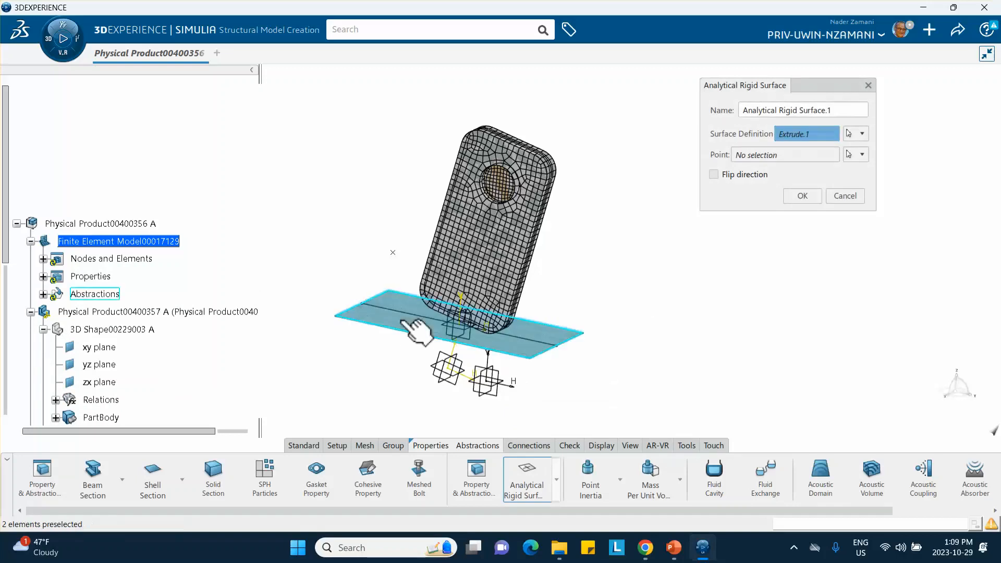
pyautogui.click(771, 156)
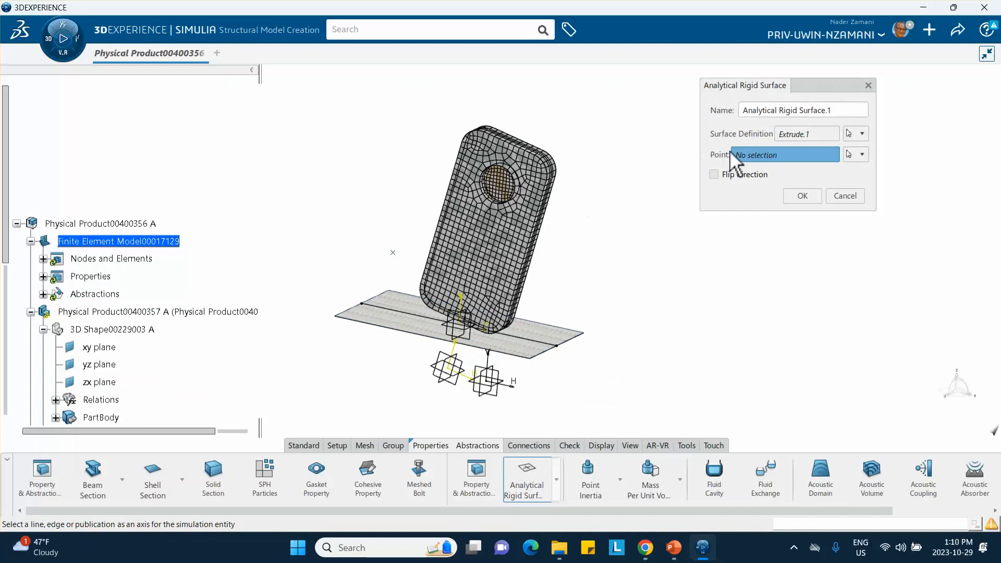
pyautogui.click(394, 254)
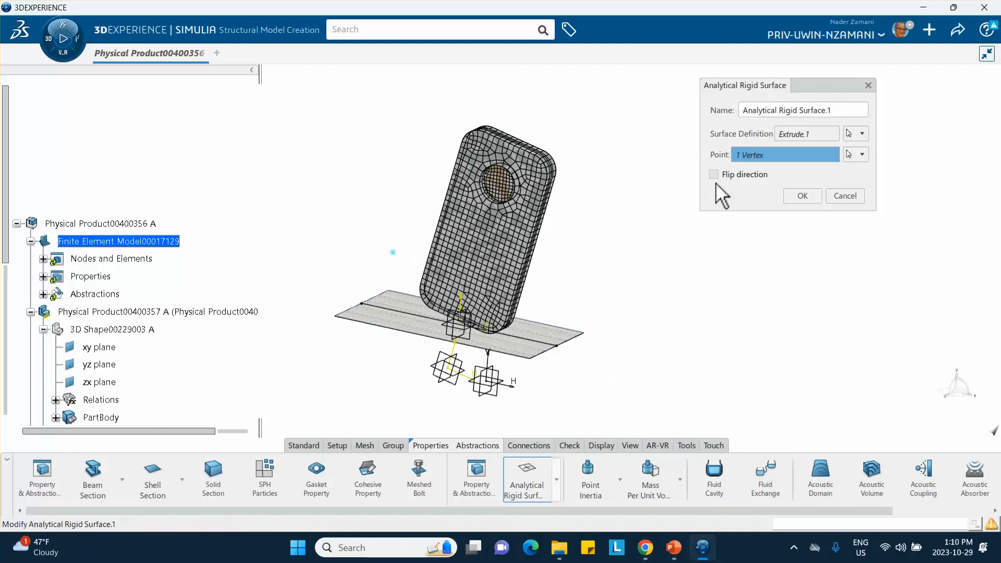
pyautogui.click(799, 196)
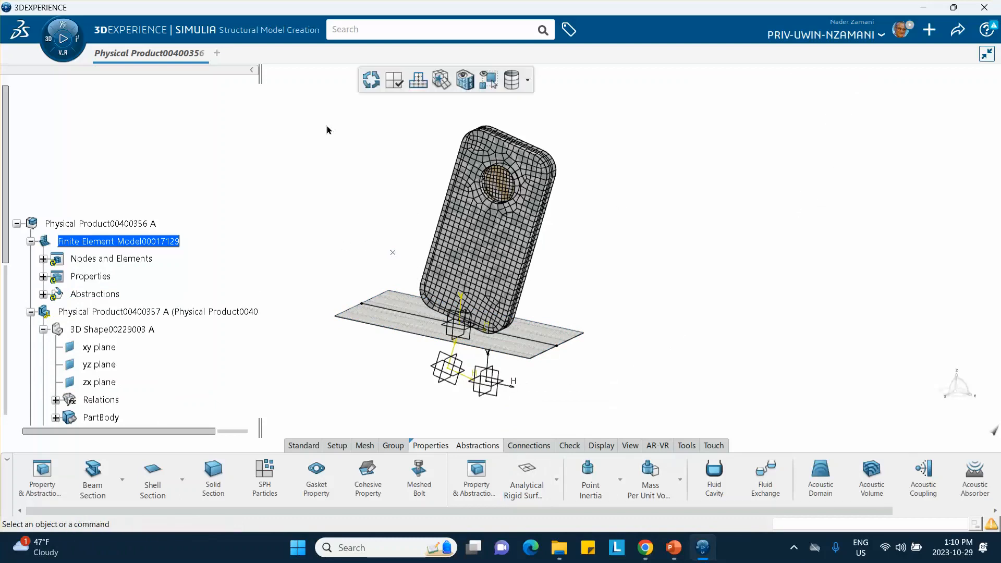
# Save the product together with its finite element model.
pyautogui.moveTo(330, 134); pyautogui.dragTo(332, 178, button='middle')
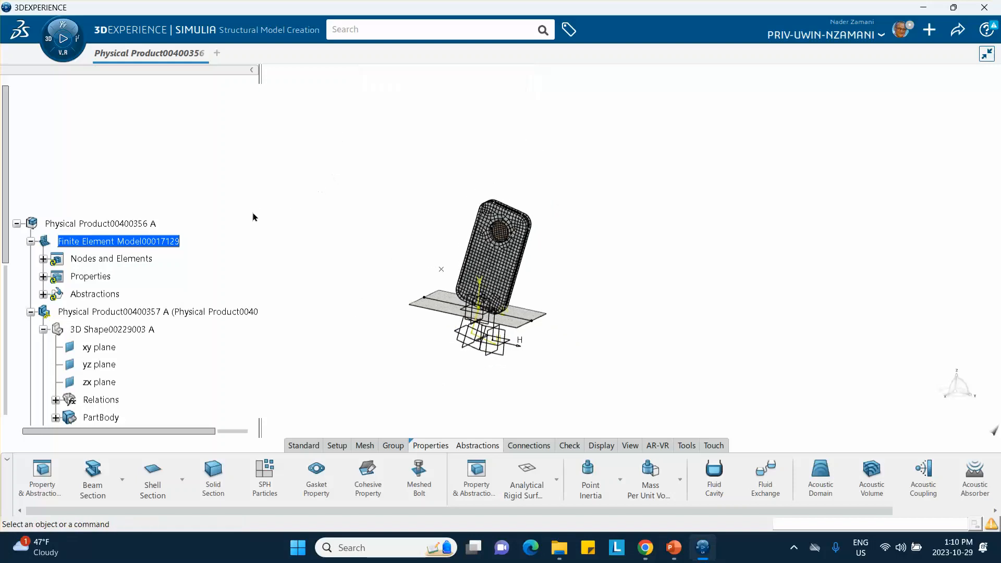
pyautogui.moveTo(252, 216); pyautogui.dragTo(241, 193, button='middle')
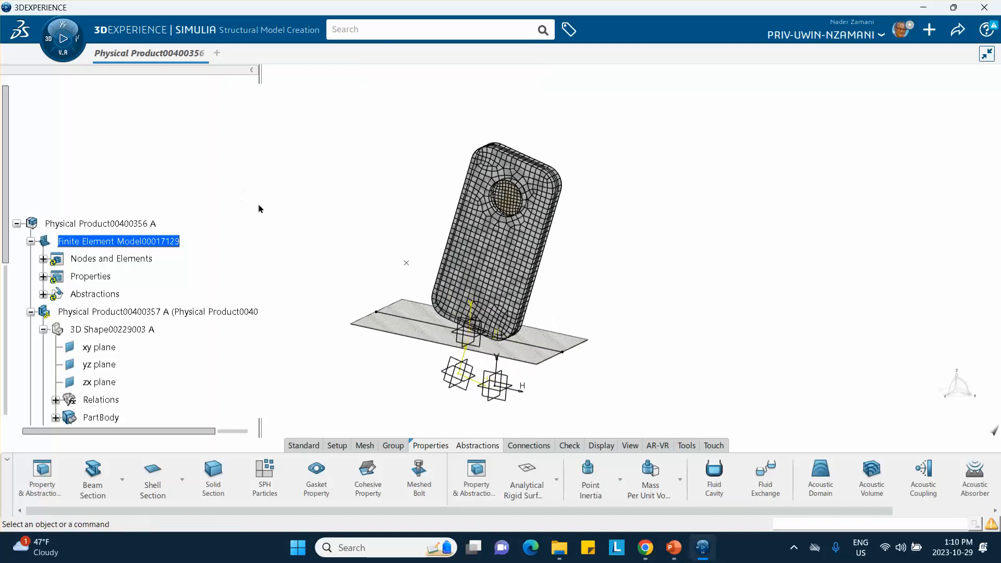
pyautogui.click(957, 30)
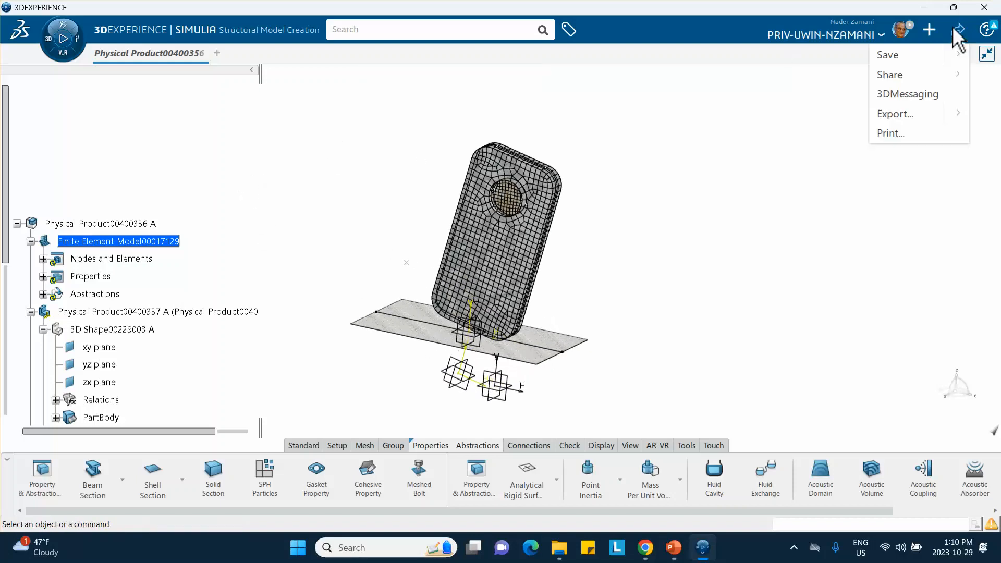
pyautogui.click(887, 54)
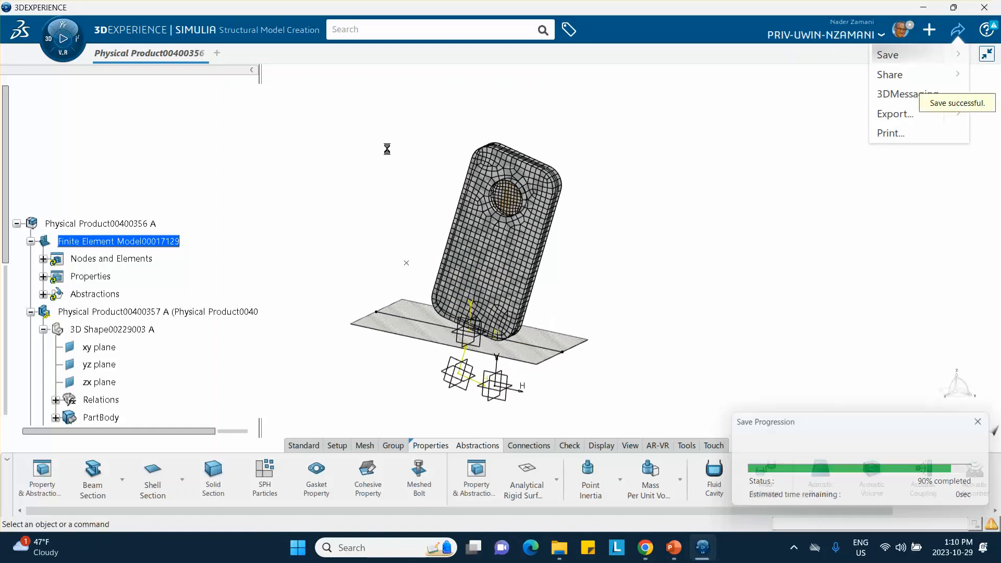
# Switch to Mechanical Scenario Creation and initialize a Structural physics simulation that uses Finite Element Model00017129.
pyautogui.click(49, 42)
pyautogui.scroll(-3, 94, 271)
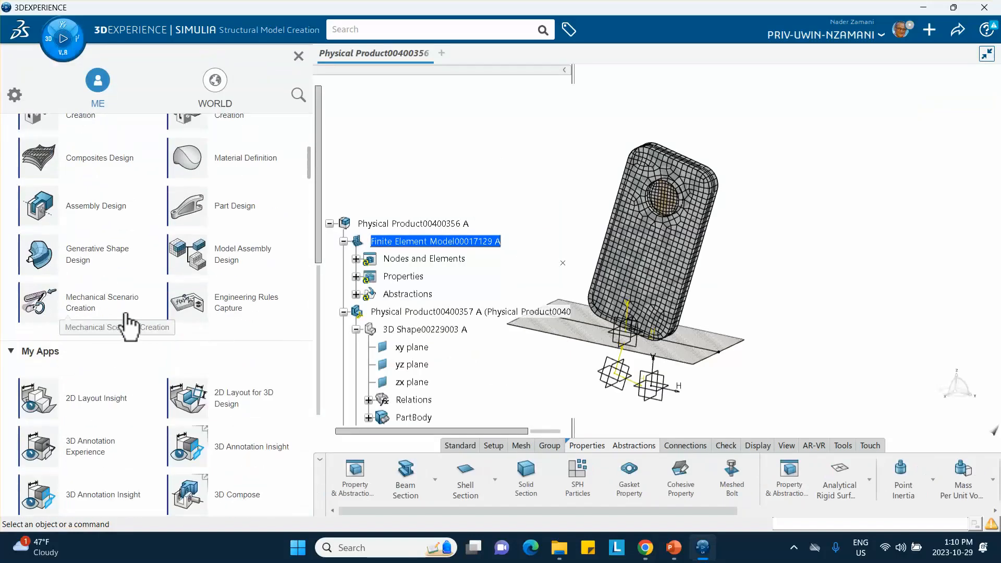
pyautogui.click(91, 305)
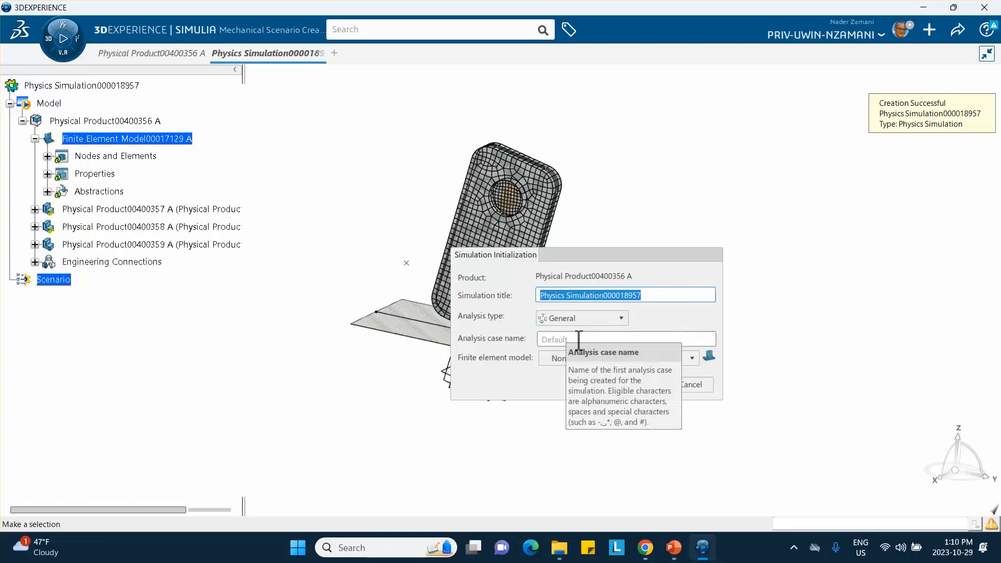
pyautogui.click(566, 319)
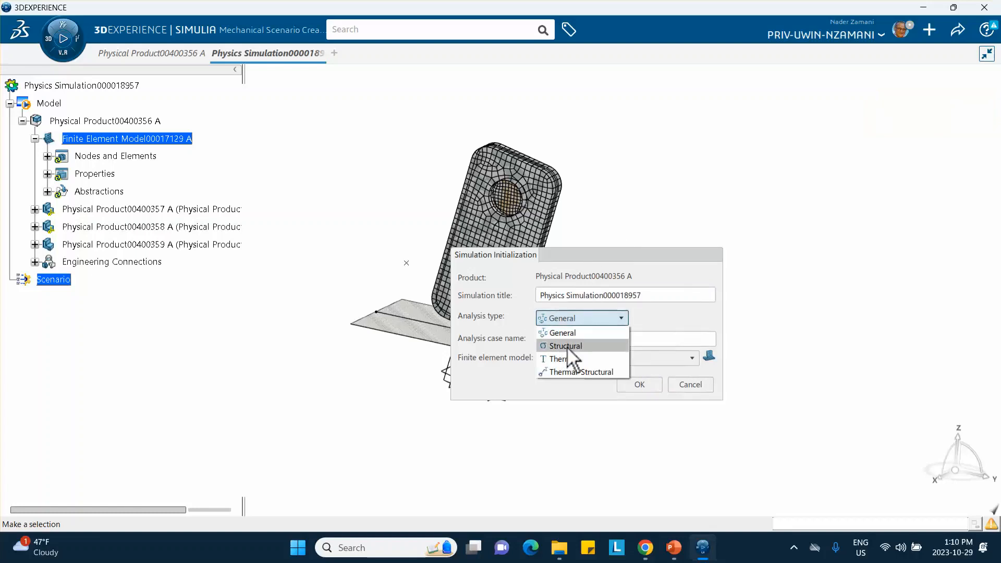
pyautogui.click(568, 347)
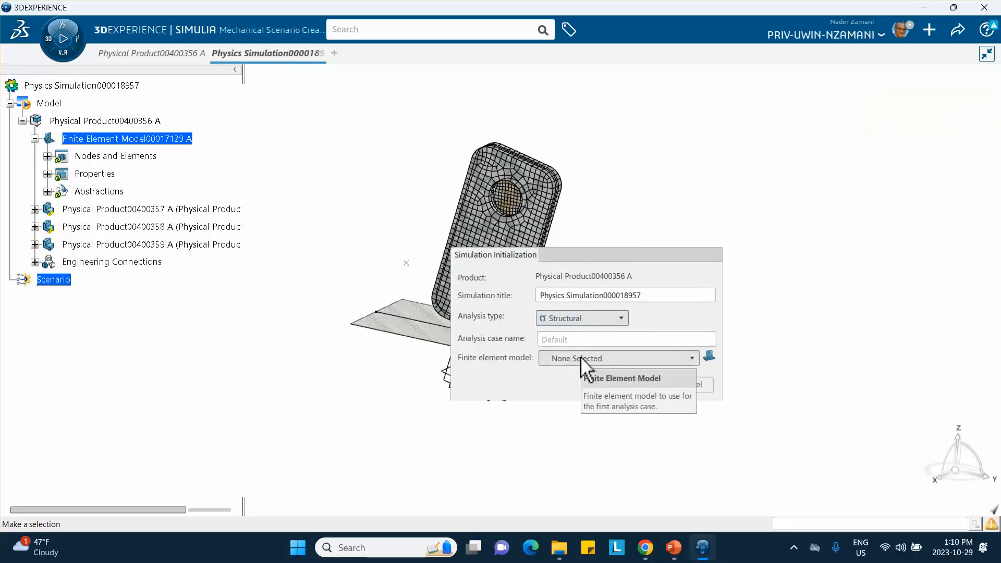
pyautogui.click(577, 358)
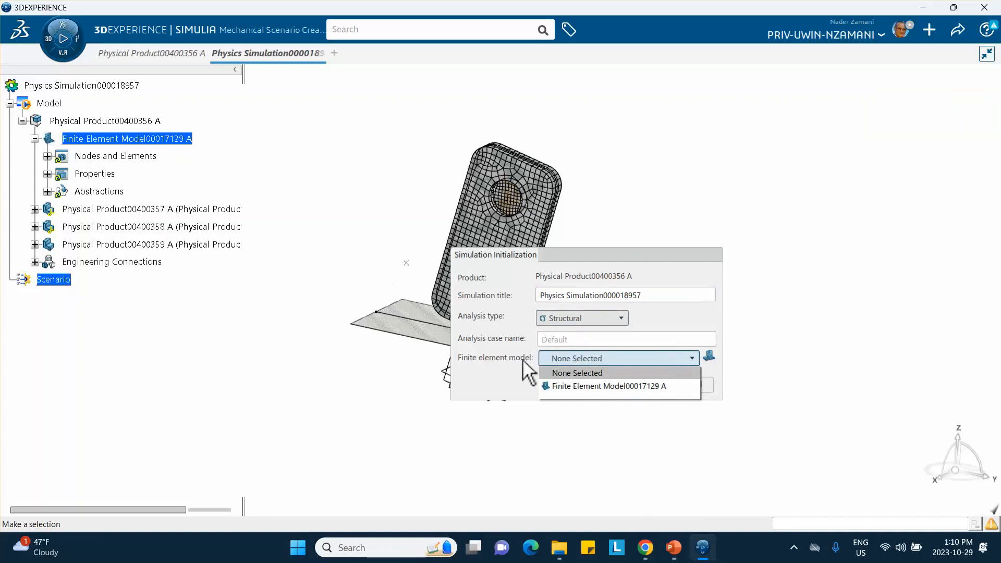
pyautogui.click(591, 386)
pyautogui.click(655, 383)
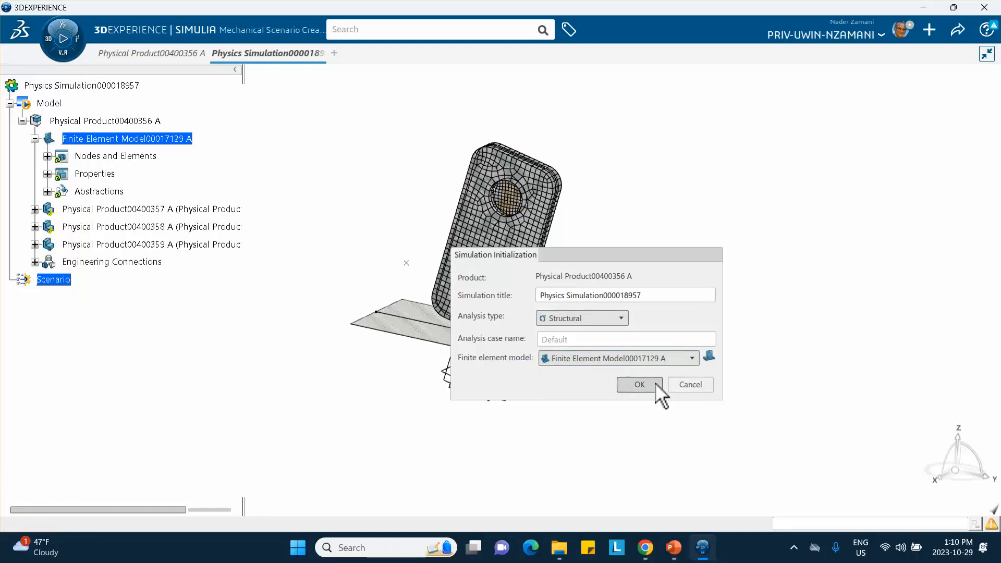
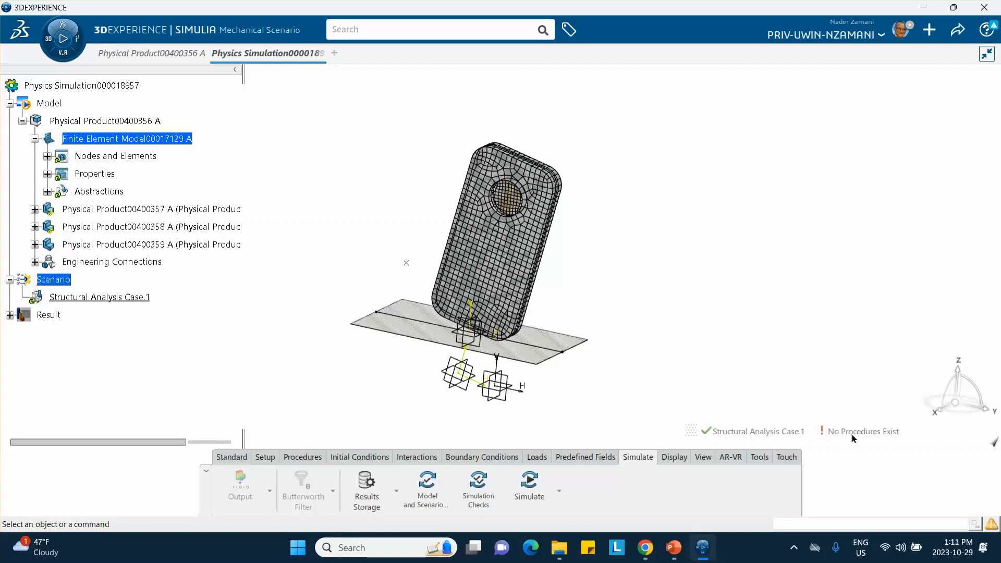
# Create an Explicit Dynamic Step with a step time of 0.1 s.
pyautogui.click(301, 457)
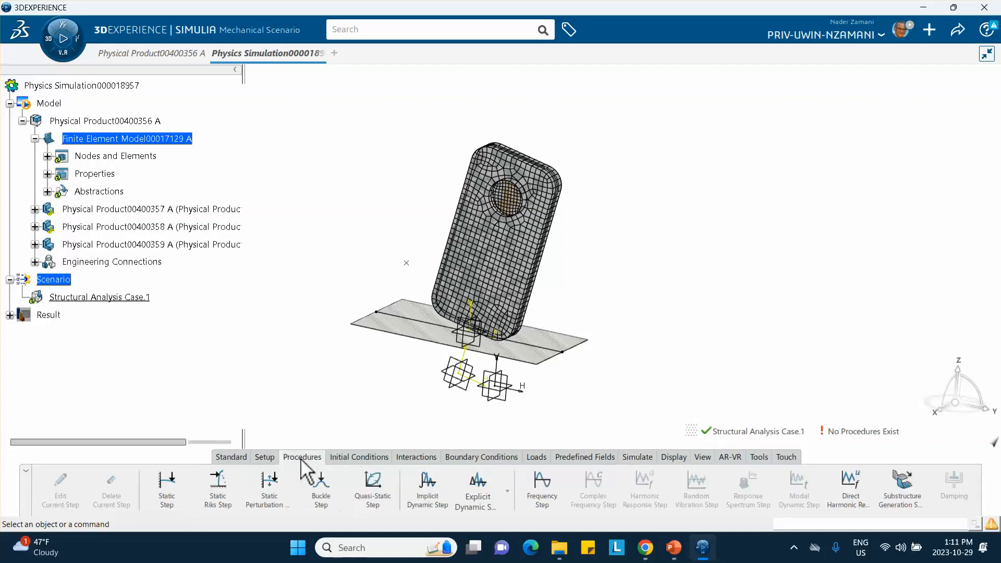
pyautogui.click(479, 490)
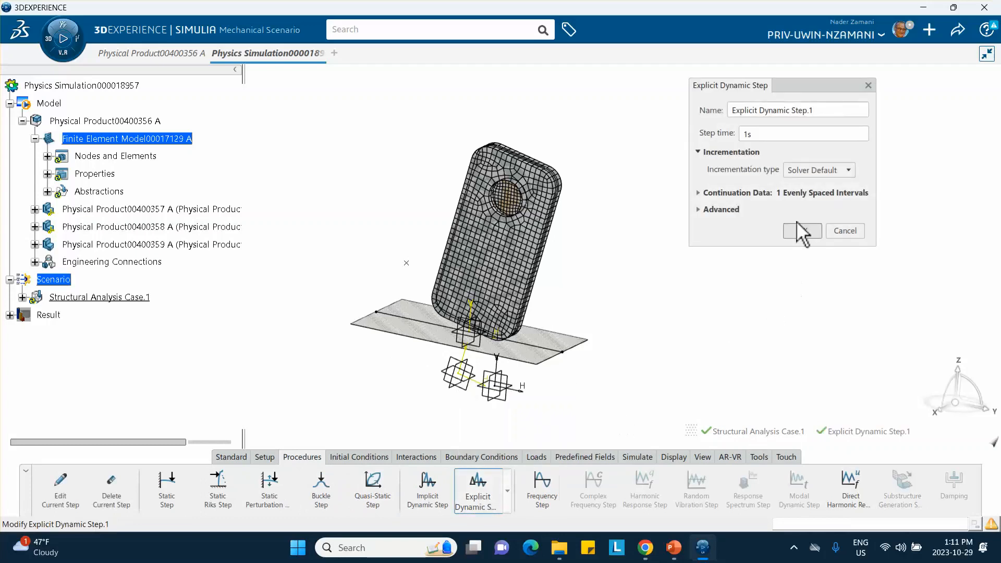
pyautogui.doubleClick(745, 134)
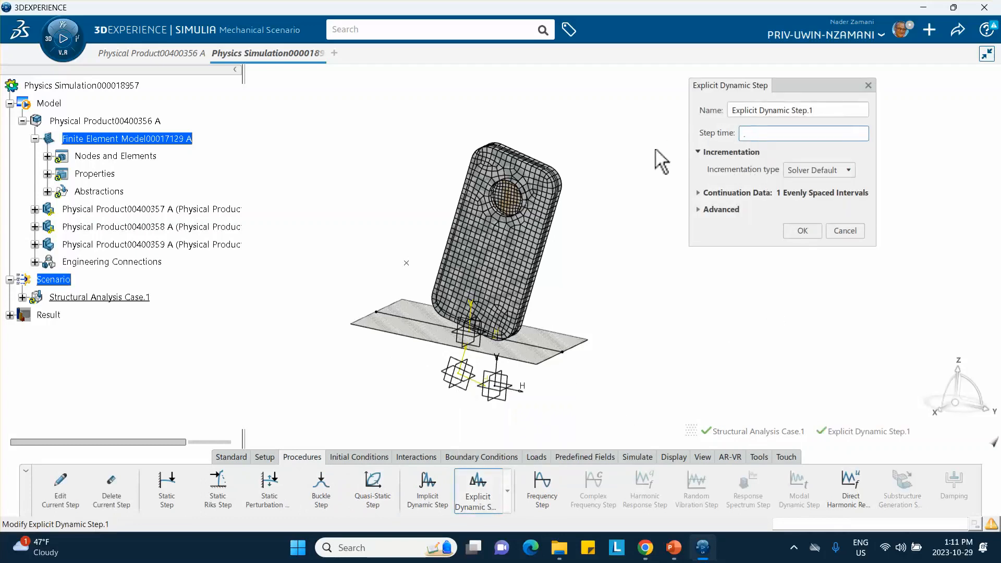
pyautogui.write('.1')
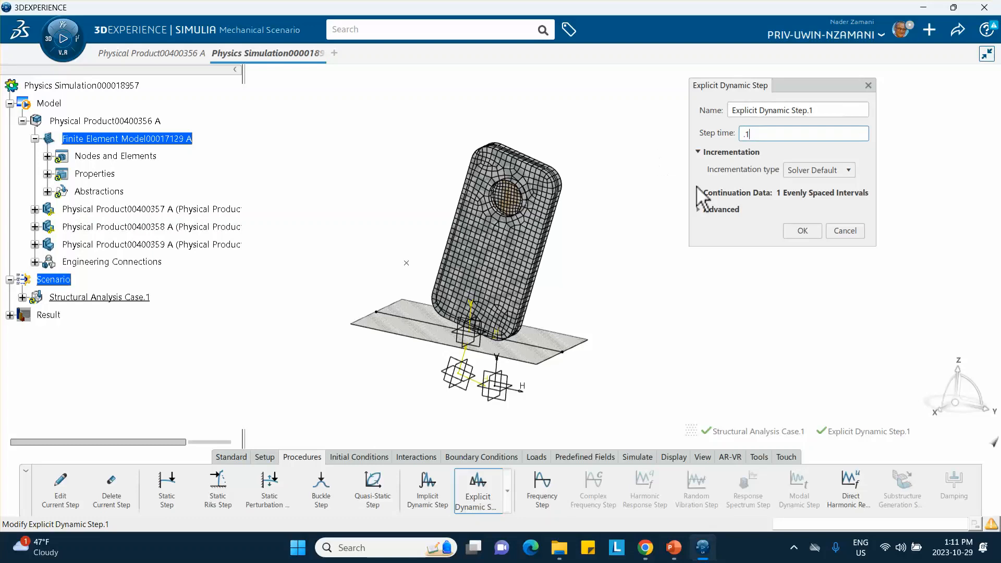
pyautogui.click(797, 235)
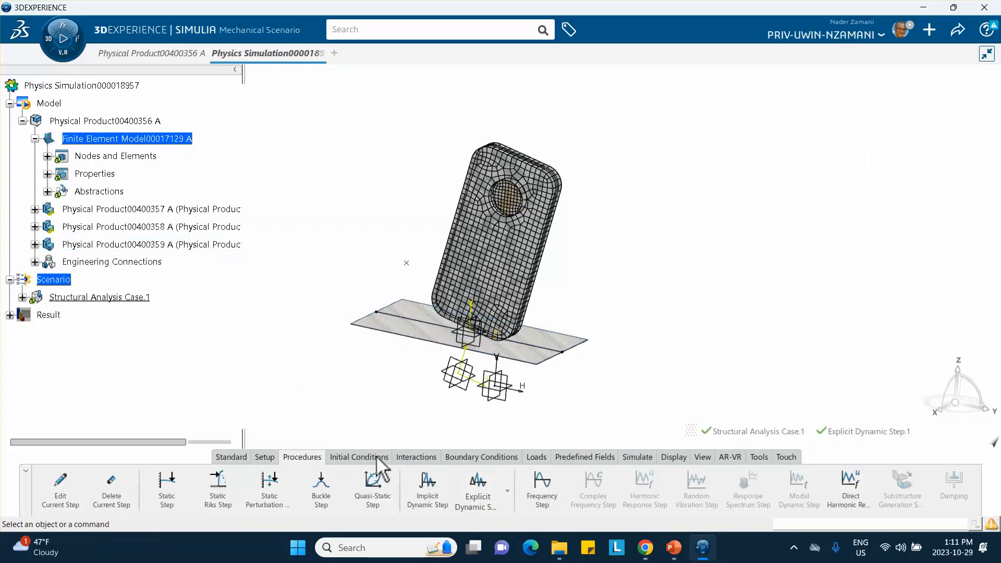
# Apply a Fixed Displacement to the standalone reference point beside the phone, restraining all translations and rotations.
pyautogui.click(456, 458)
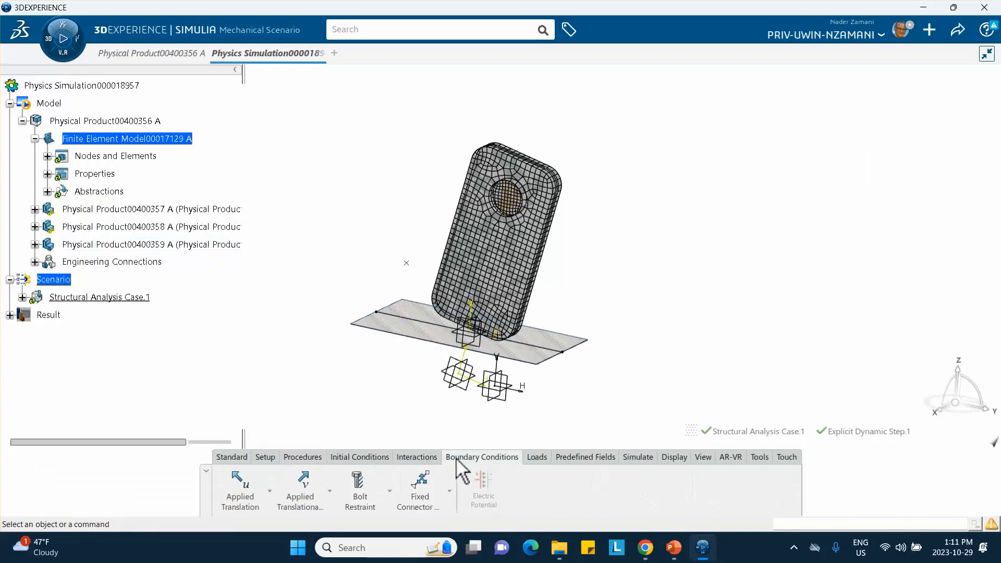
pyautogui.click(270, 491)
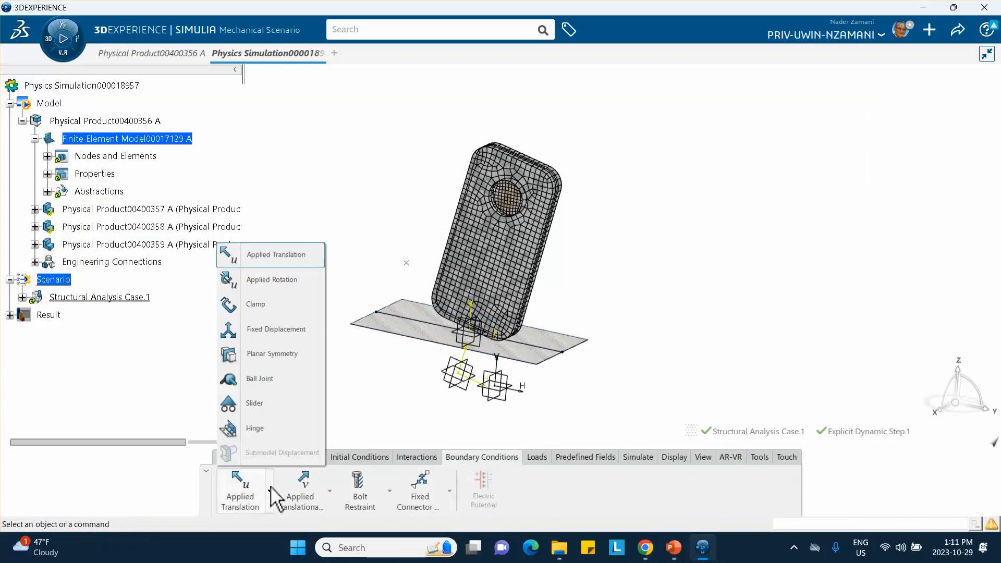
pyautogui.click(264, 333)
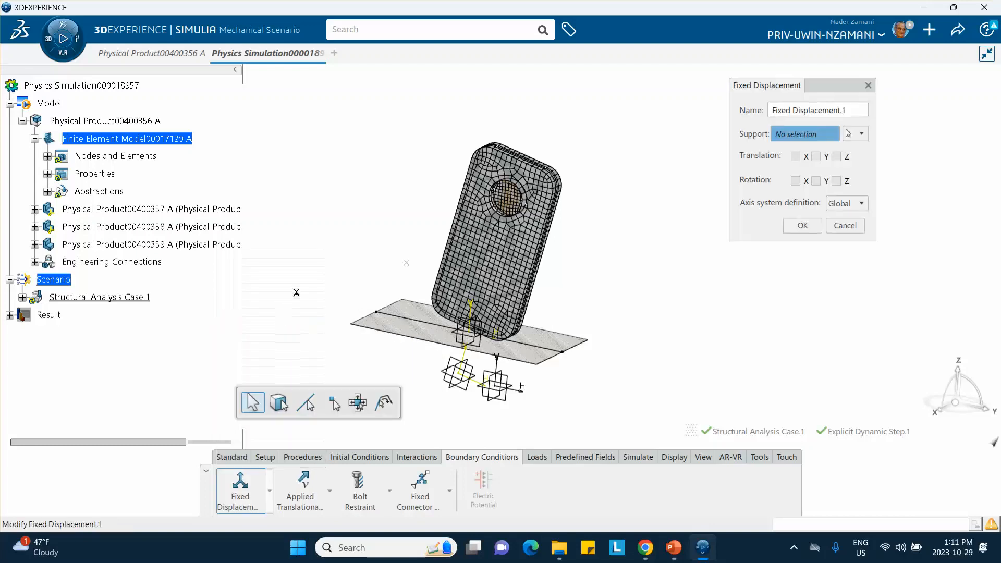
pyautogui.click(407, 263)
pyautogui.click(795, 157)
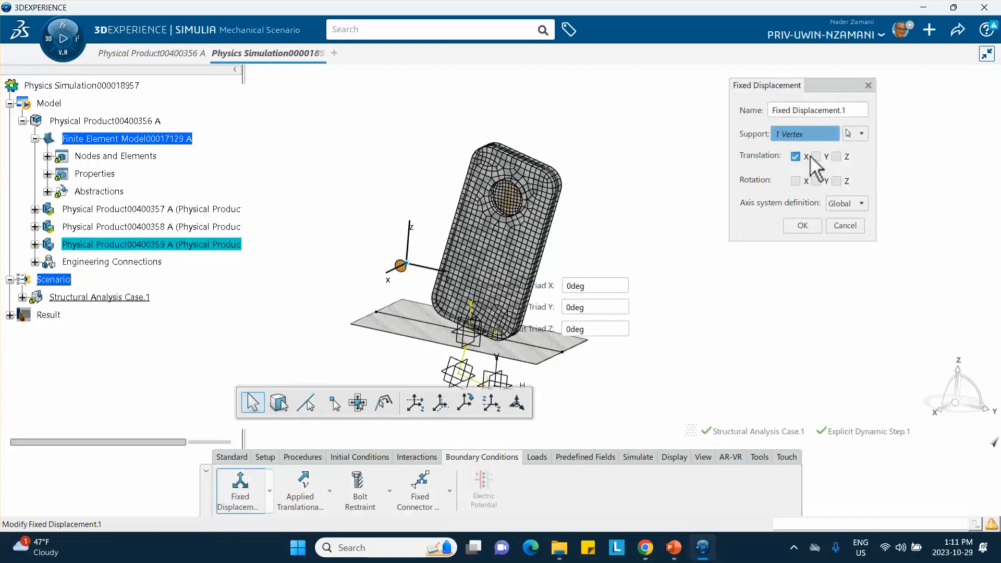
pyautogui.click(816, 156)
pyautogui.click(836, 156)
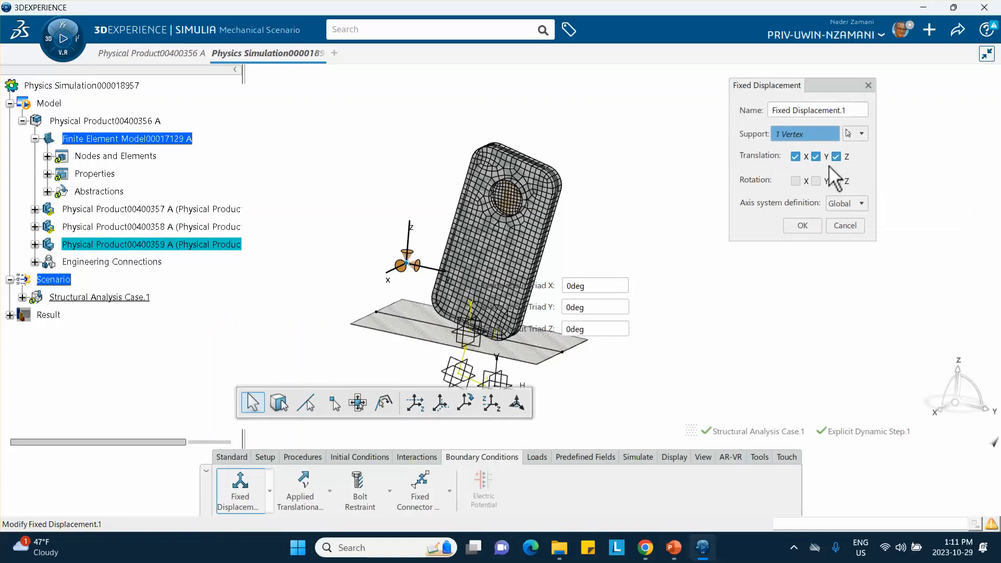
pyautogui.click(795, 181)
pyautogui.click(836, 181)
pyautogui.click(802, 226)
# Define an Initial Velocity of -1 m/s in Translation Z on the PartBody of both the phone body and the lens.
pyautogui.moveTo(686, 197); pyautogui.dragTo(678, 198, button='middle')
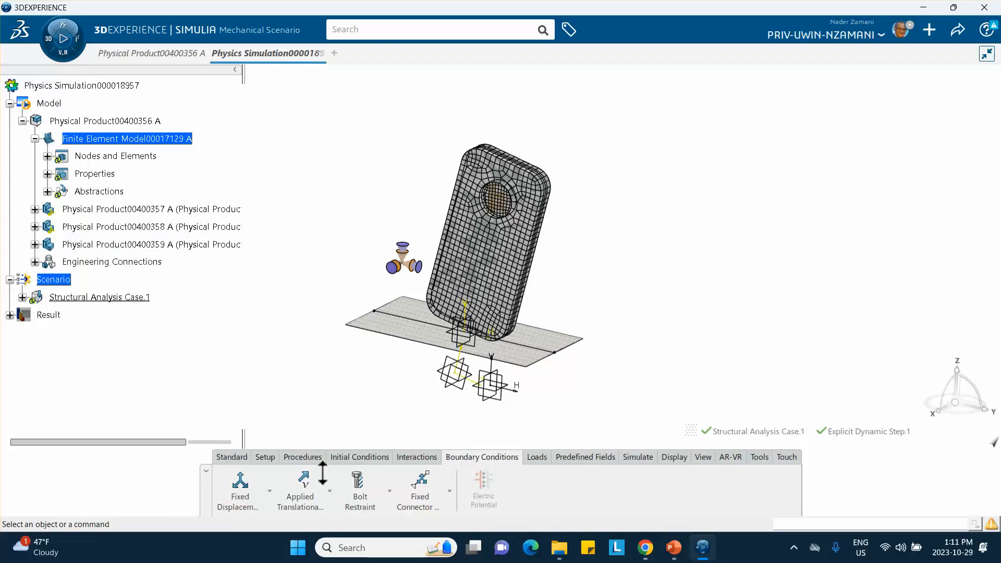
pyautogui.click(348, 456)
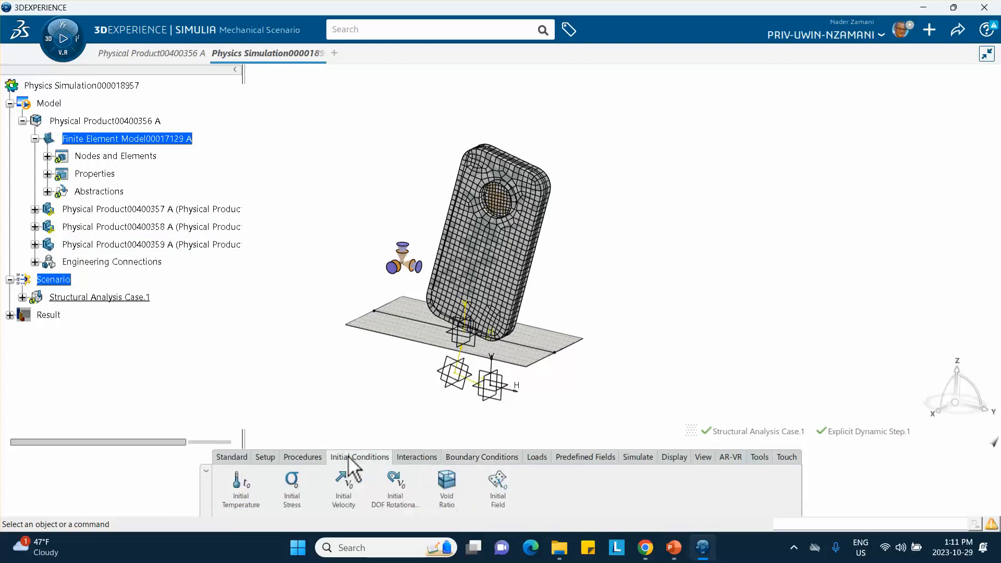
pyautogui.click(352, 494)
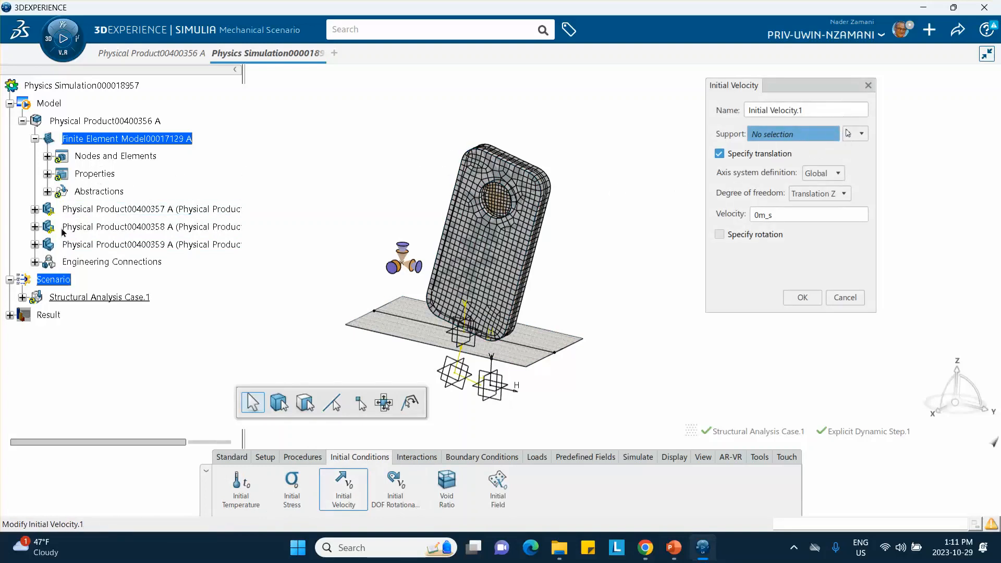
pyautogui.click(35, 209)
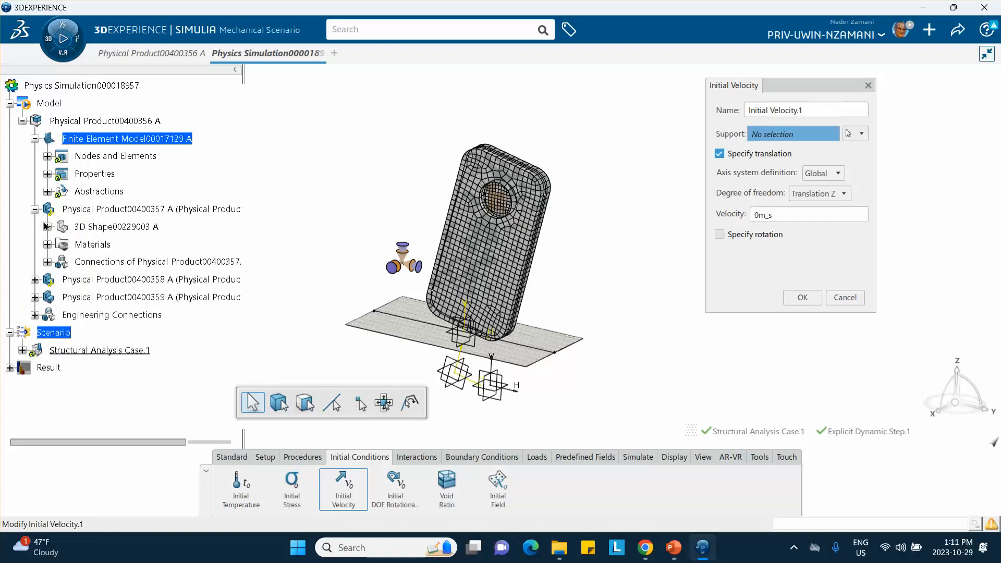
pyautogui.click(47, 227)
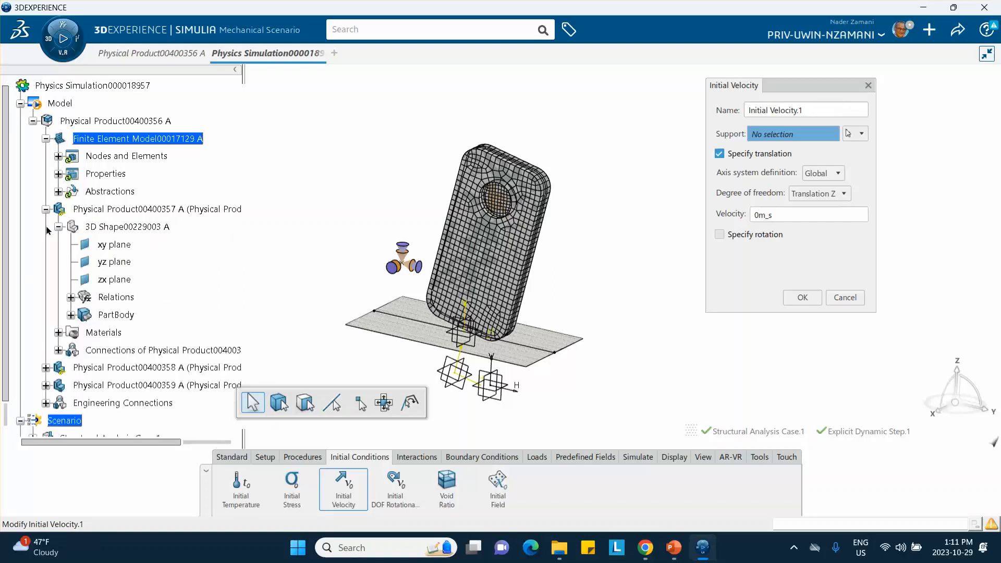
pyautogui.click(119, 317)
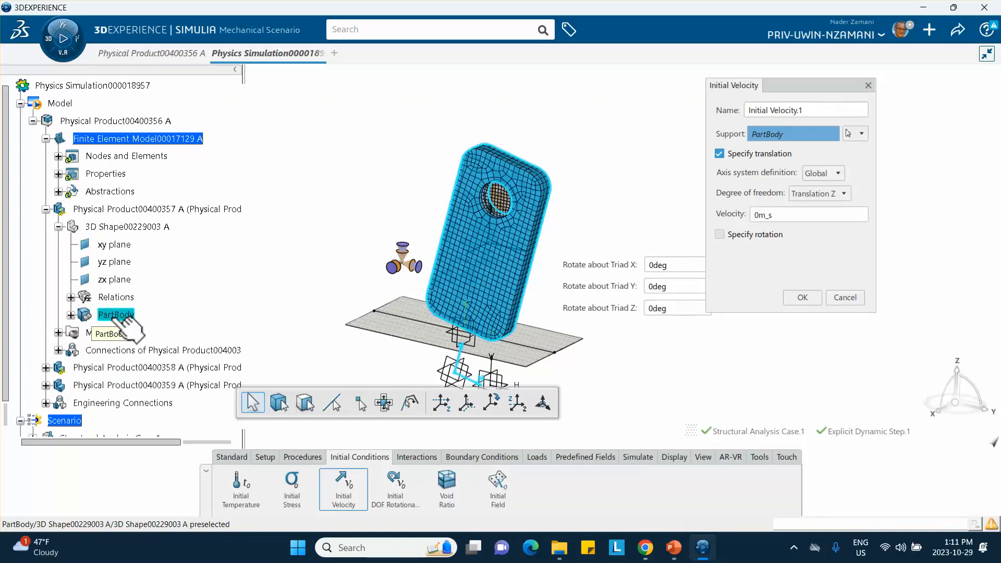
pyautogui.click(46, 368)
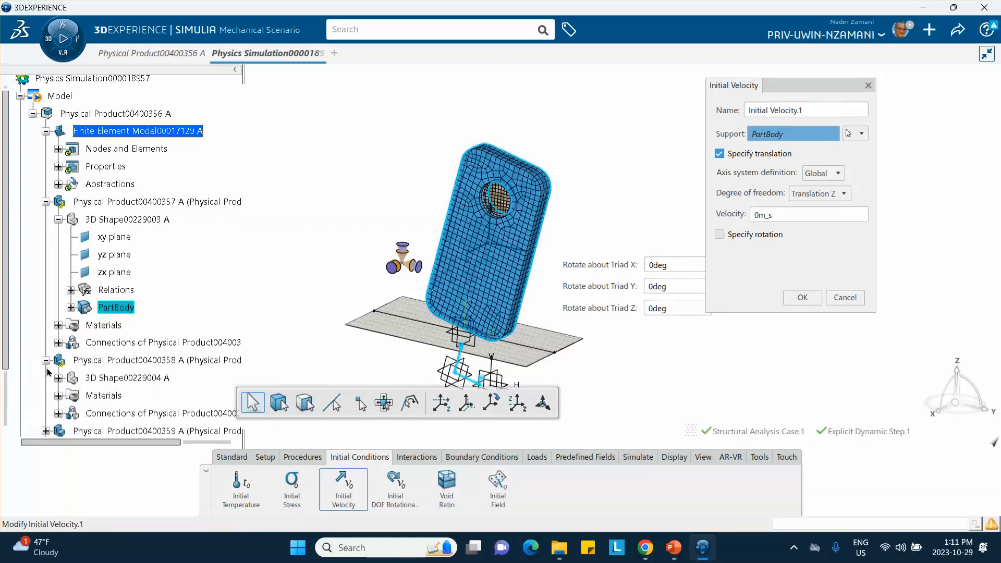
pyautogui.scroll(-2, 59, 333)
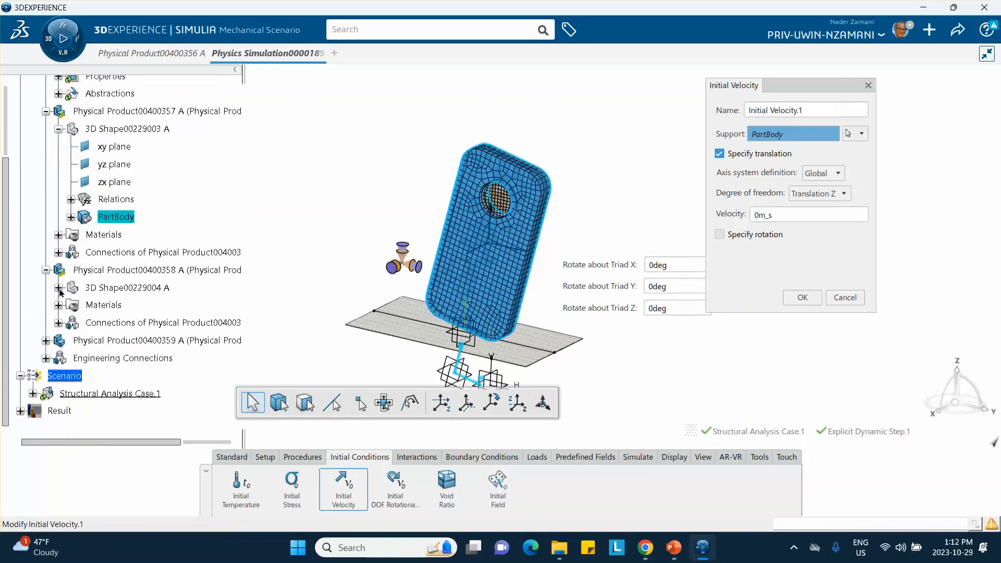
pyautogui.click(59, 287)
pyautogui.click(115, 357)
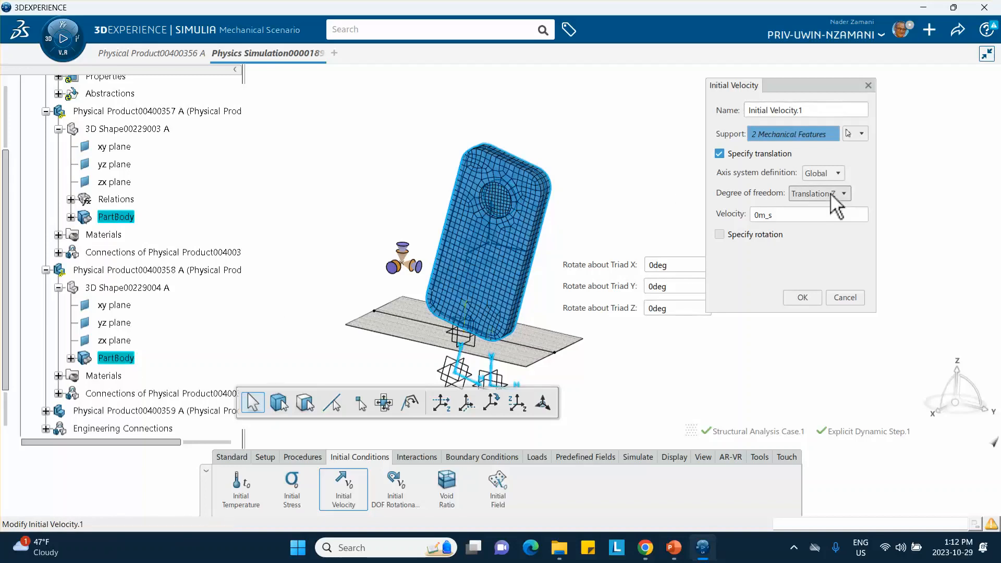
pyautogui.click(787, 216)
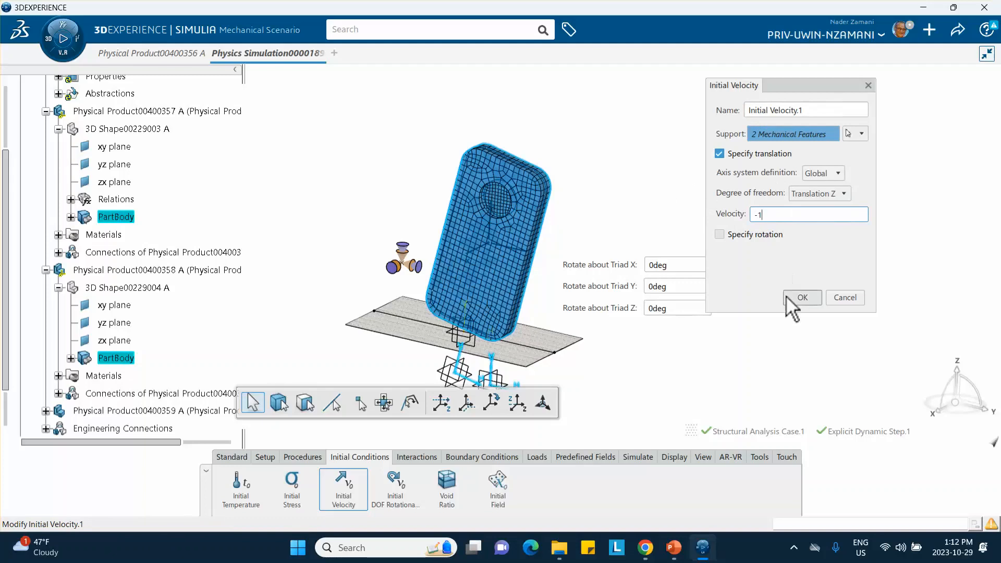
pyautogui.click(803, 297)
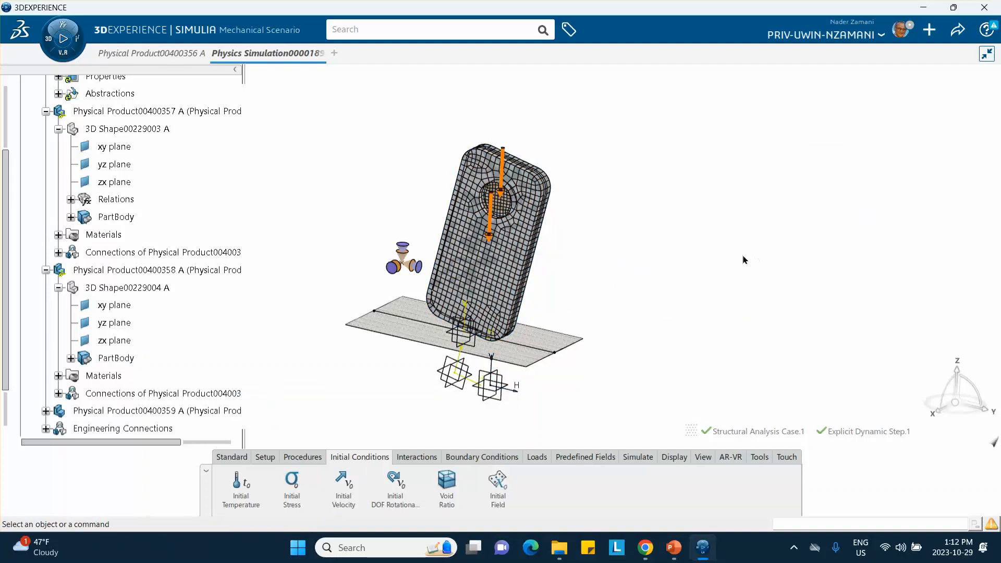
# Apply Gravity of -9.81 m/s2 along Z to the phone and lens PartBodies instead of the whole model.
pyautogui.moveTo(699, 236); pyautogui.dragTo(688, 196, button='middle')
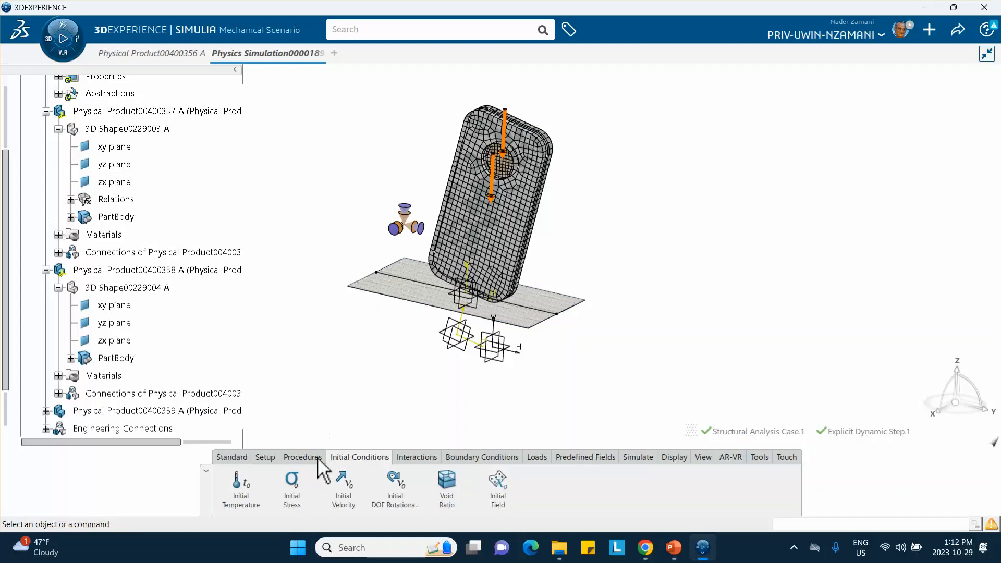
pyautogui.click(539, 455)
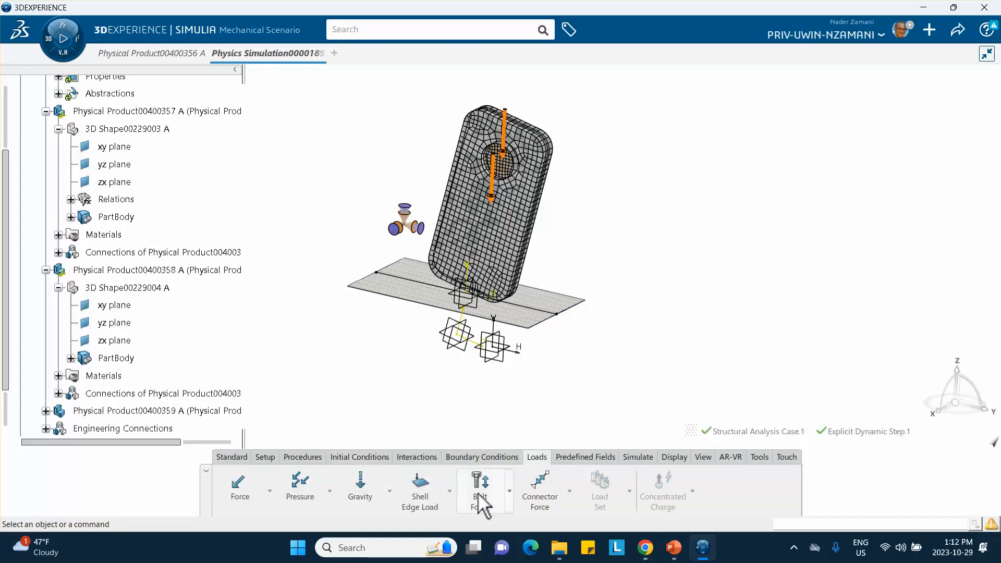
pyautogui.click(363, 501)
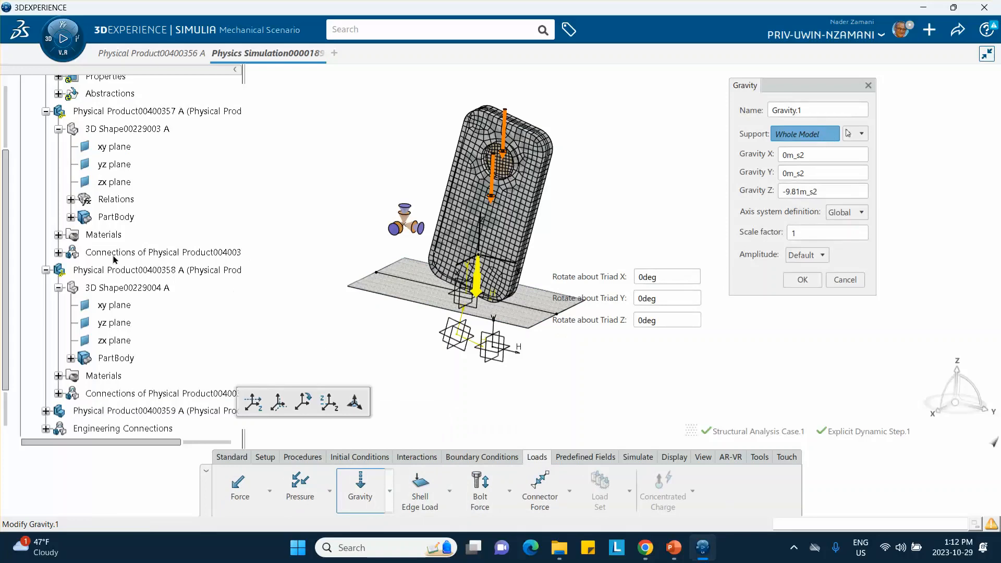
pyautogui.click(125, 219)
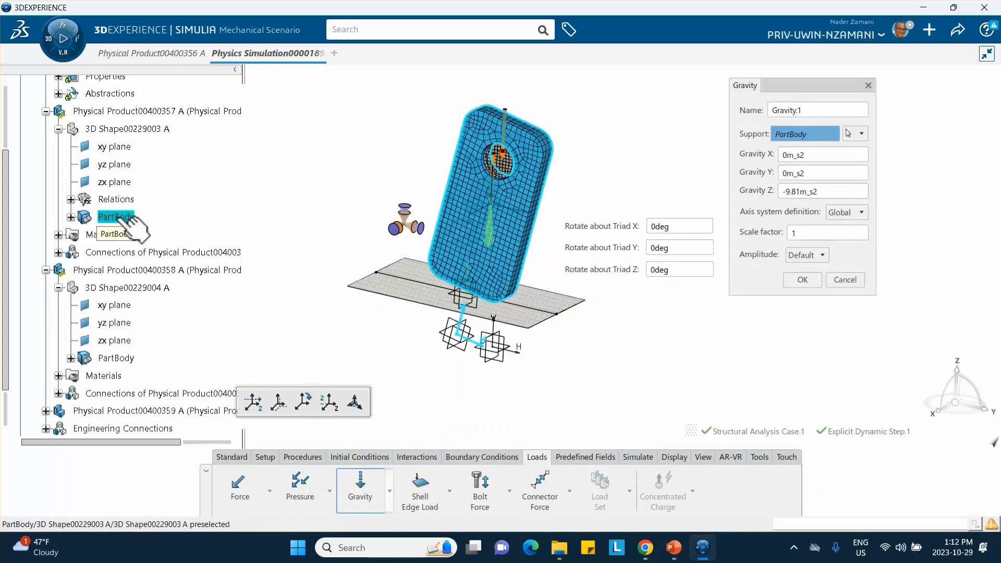
pyautogui.click(117, 358)
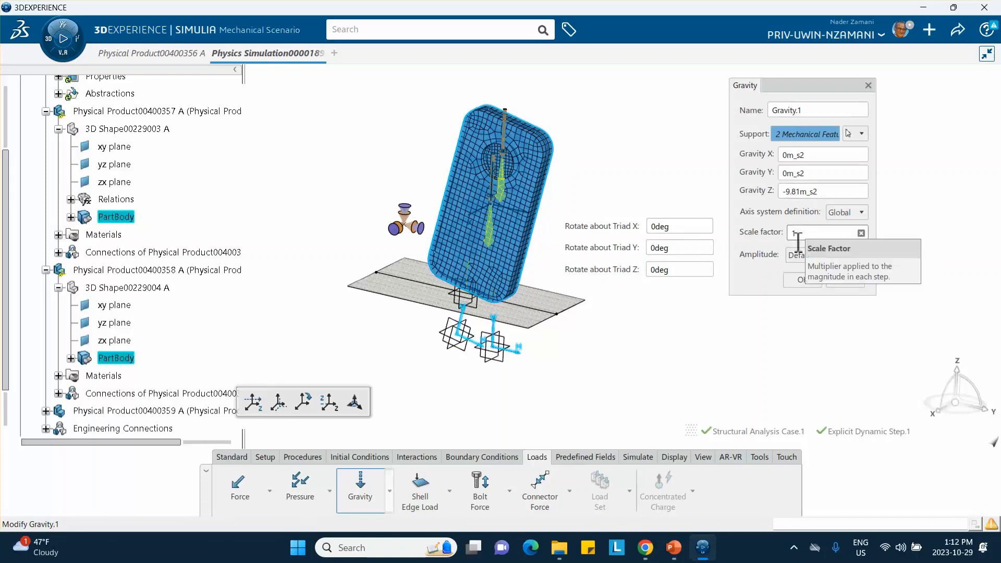
pyautogui.click(802, 279)
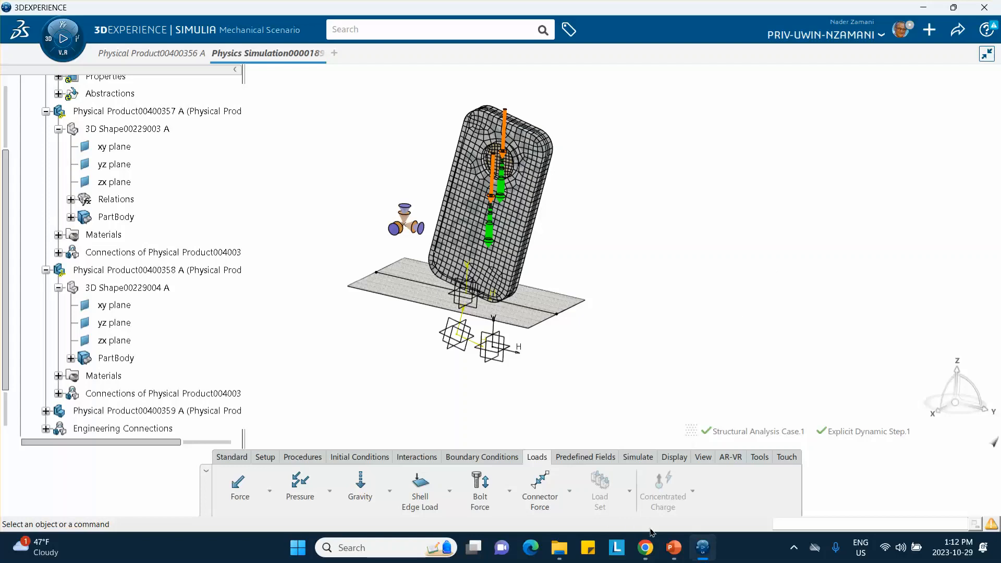
# Switch to the Tutorial_11 presentation in PowerPoint, look through its slides for the drop test setup, and return to the simulation.
pyautogui.moveTo(676, 550)
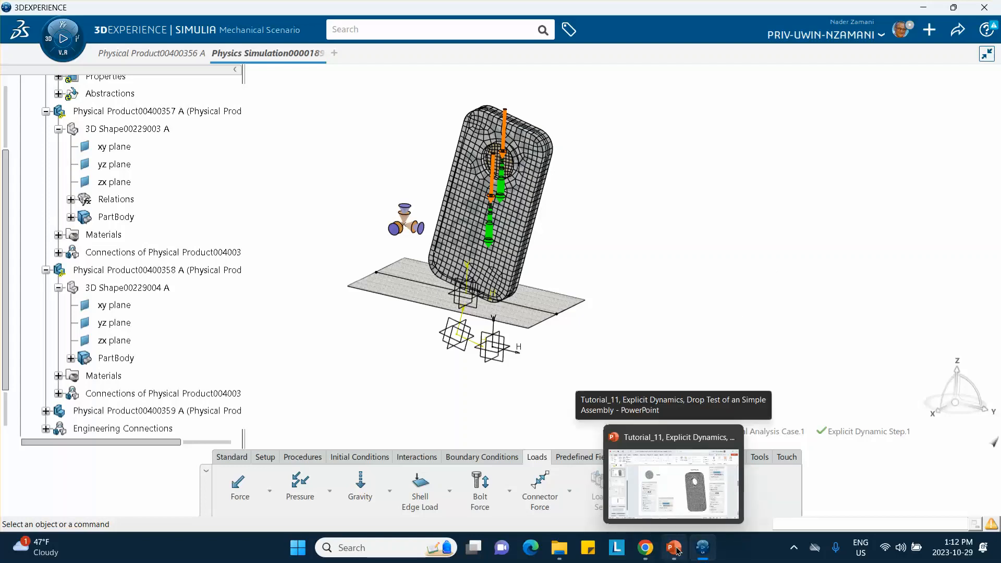
pyautogui.click(674, 547)
pyautogui.scroll(3, 76, 345)
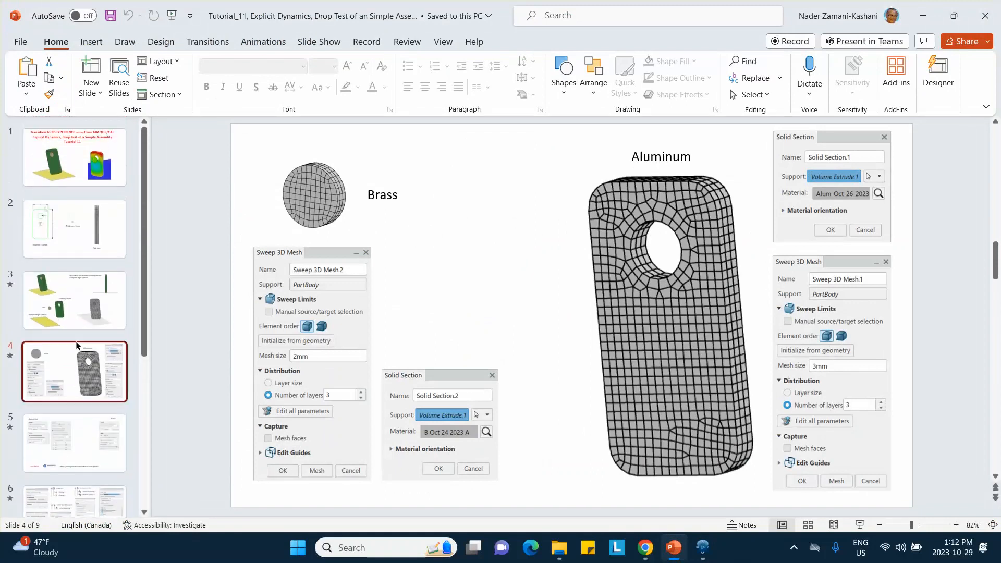
pyautogui.scroll(-3, 75, 345)
pyautogui.scroll(-1, 73, 342)
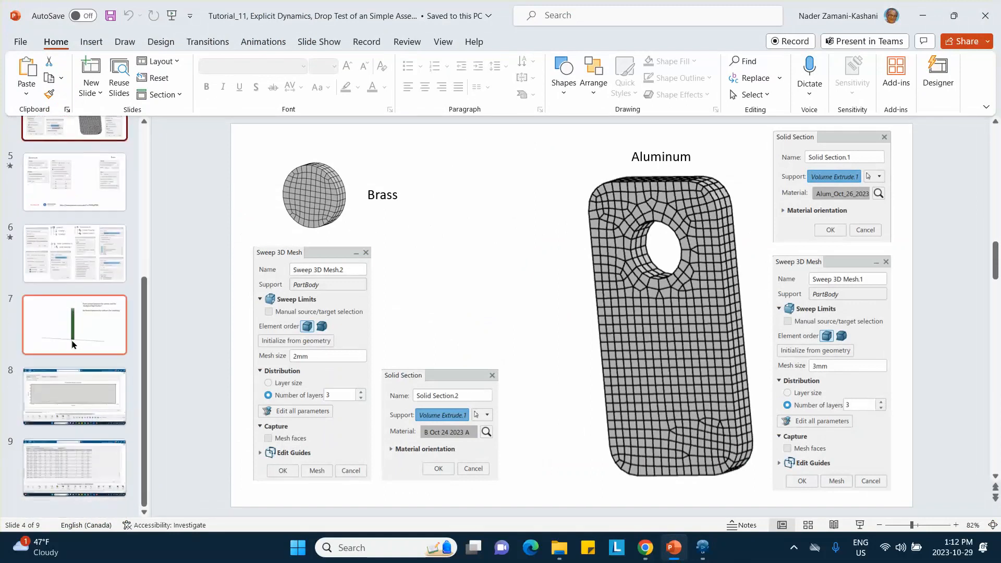
pyautogui.scroll(3, 73, 345)
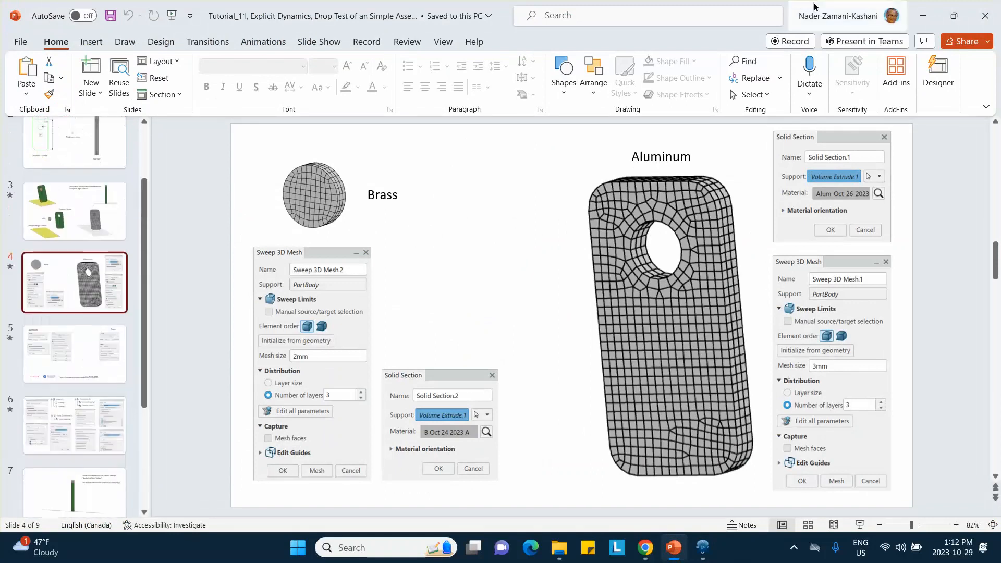
pyautogui.click(922, 16)
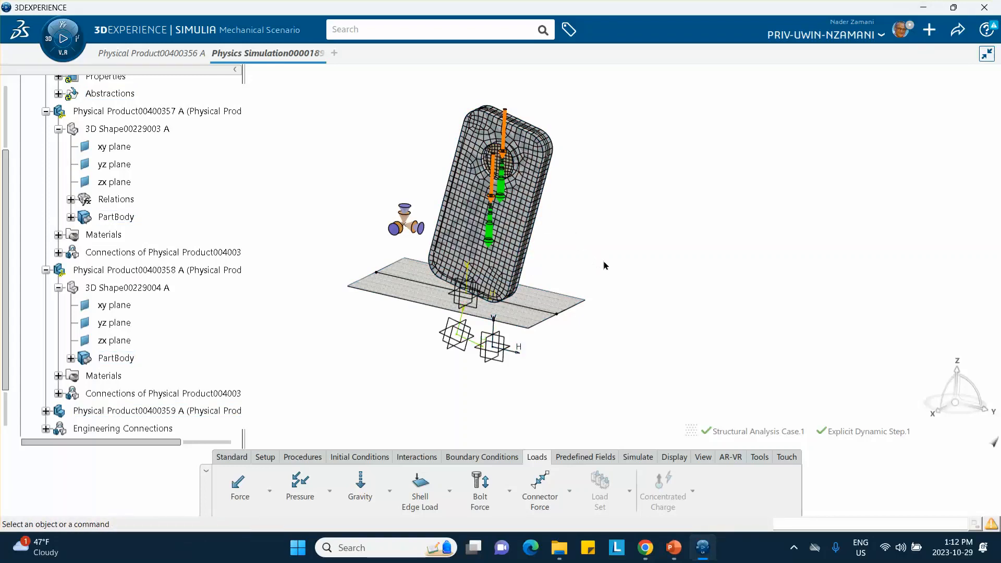
# Save the current setup and define a Contact Property with Coulomb friction and a friction coefficient of 0.1.
pyautogui.hotkey('ctrl', 's')
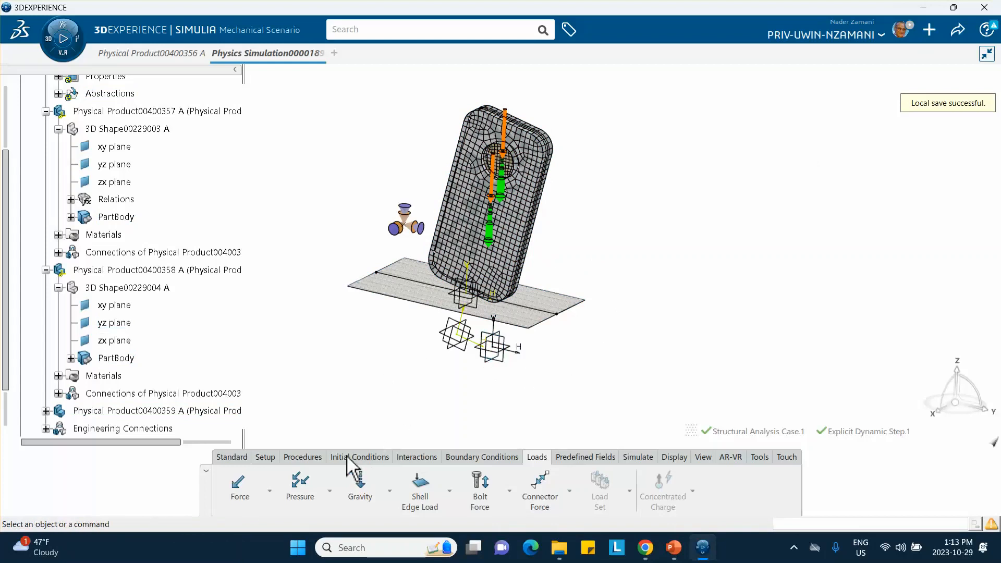
pyautogui.click(416, 458)
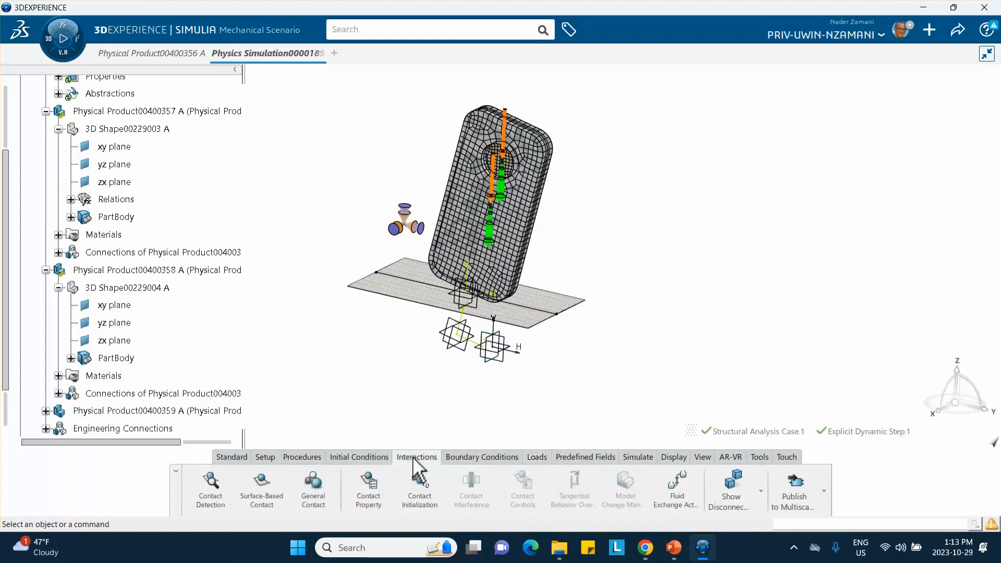
pyautogui.click(366, 492)
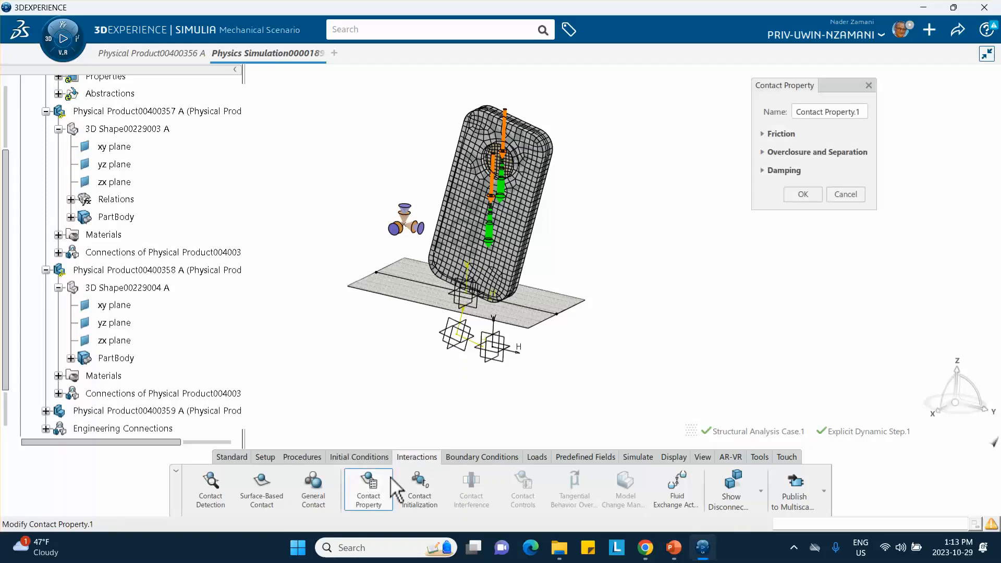
pyautogui.click(769, 134)
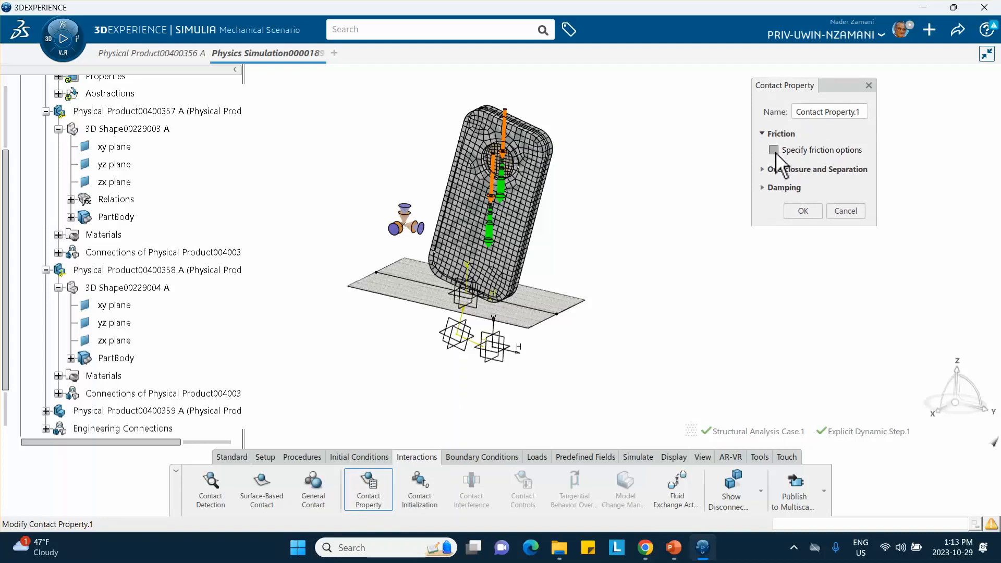
pyautogui.click(774, 151)
pyautogui.click(763, 235)
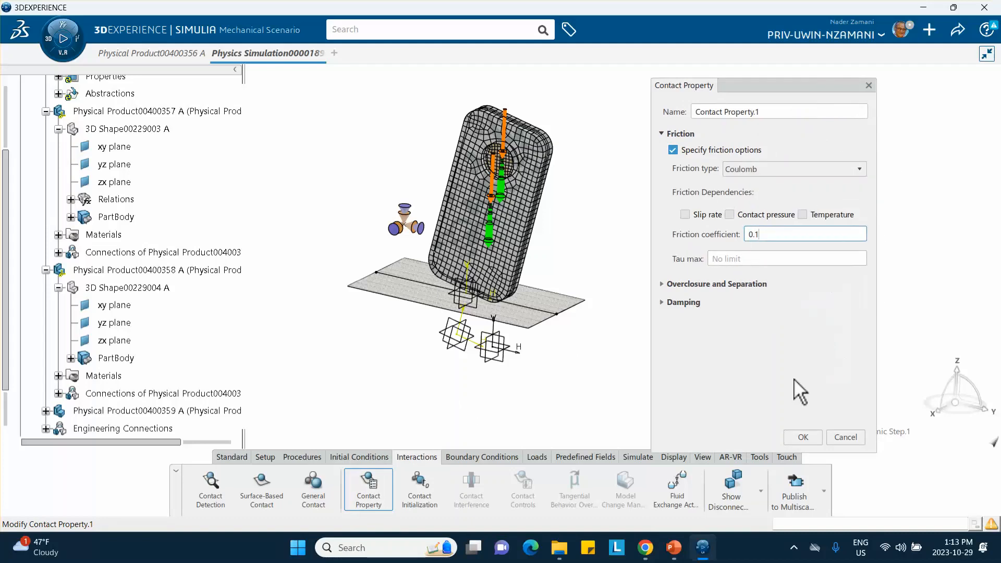
pyautogui.click(804, 437)
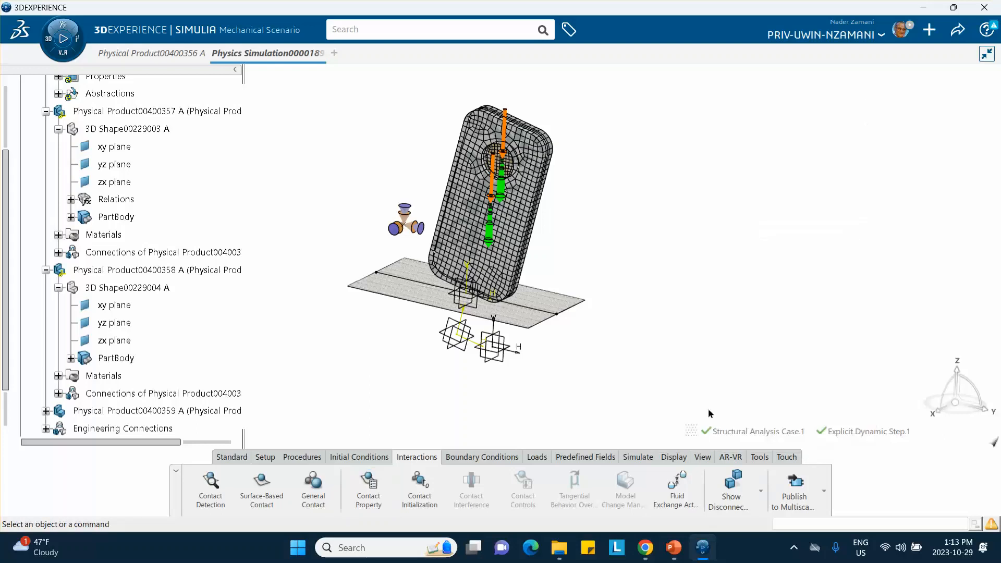
# Define a General Contact covering all surfaces, with Contact Property.1 as the global contact property.
pyautogui.click(314, 487)
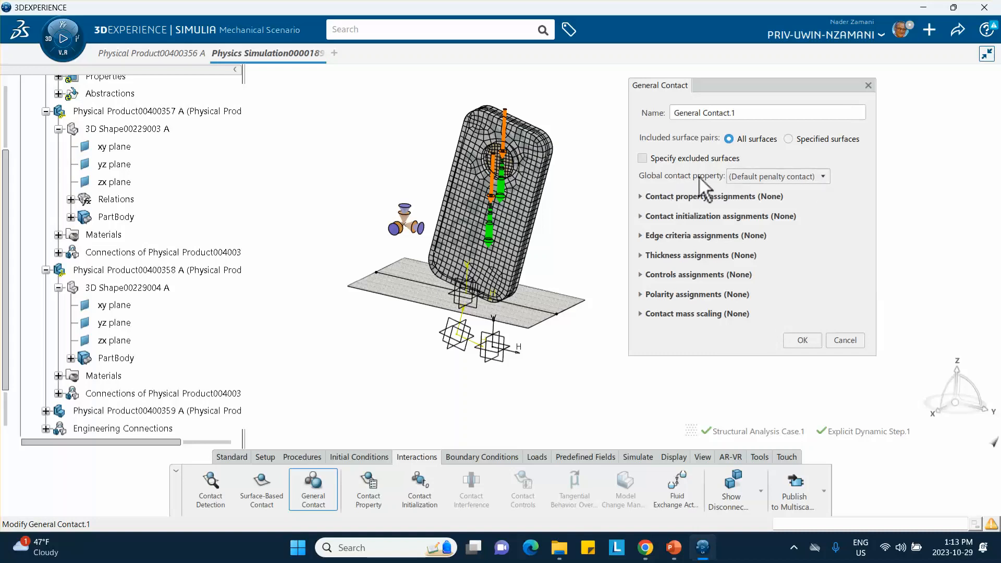
pyautogui.click(823, 177)
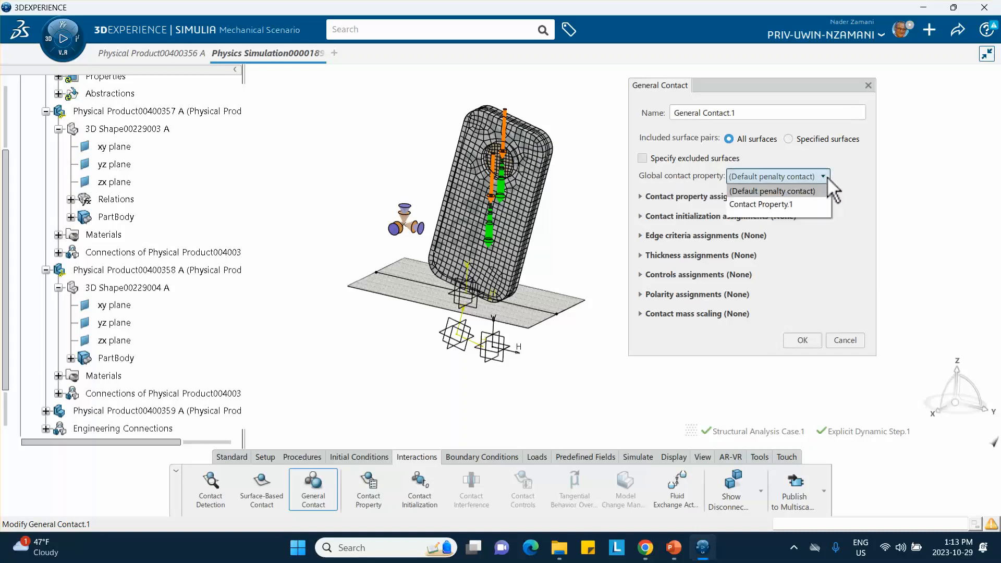
pyautogui.click(797, 205)
pyautogui.click(803, 340)
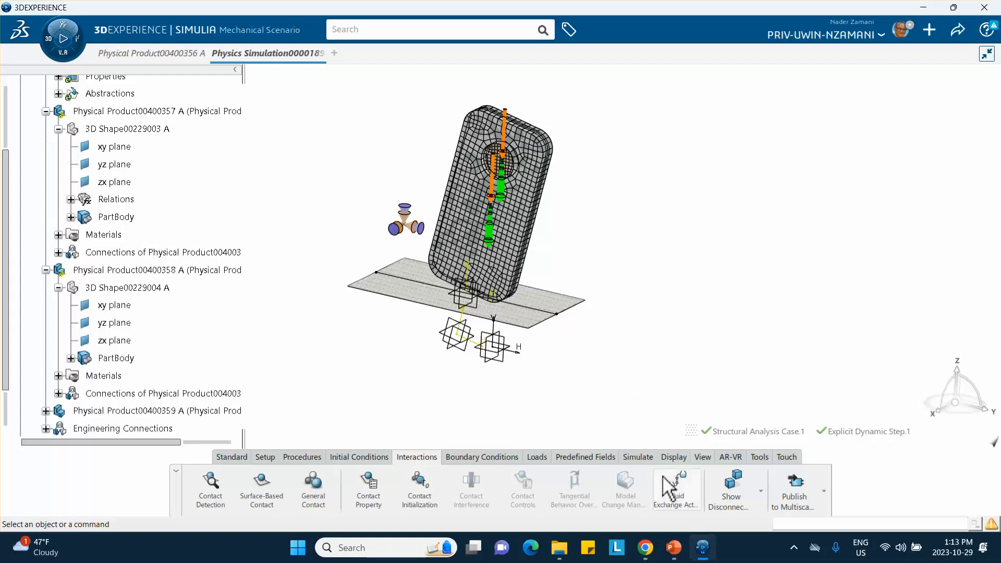
# Create a whole-model field output request for Stresses, Strains, Displacement/Velocity/Acceleration, Forces/Reactions/Loads and Contact.
pyautogui.click(634, 458)
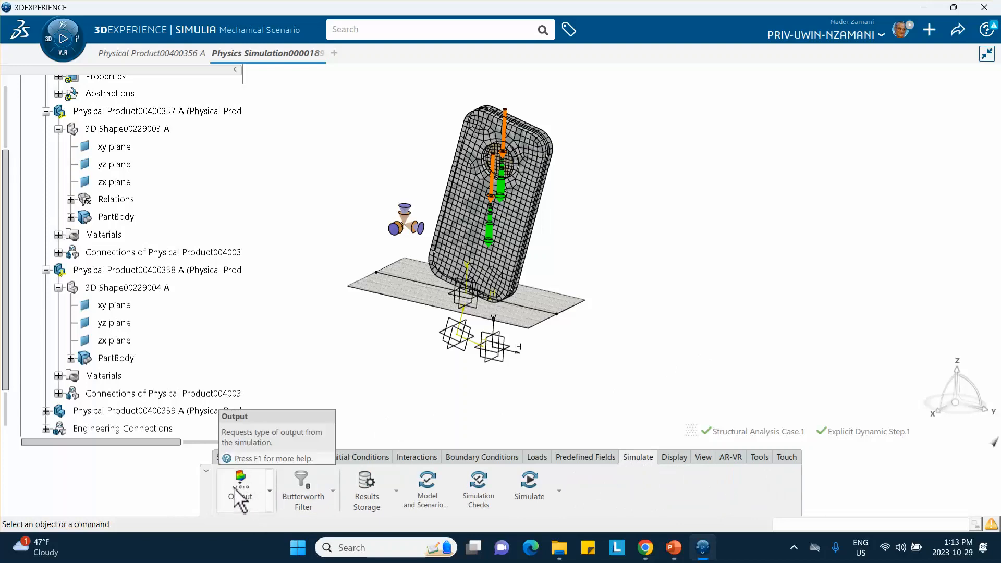
pyautogui.click(243, 496)
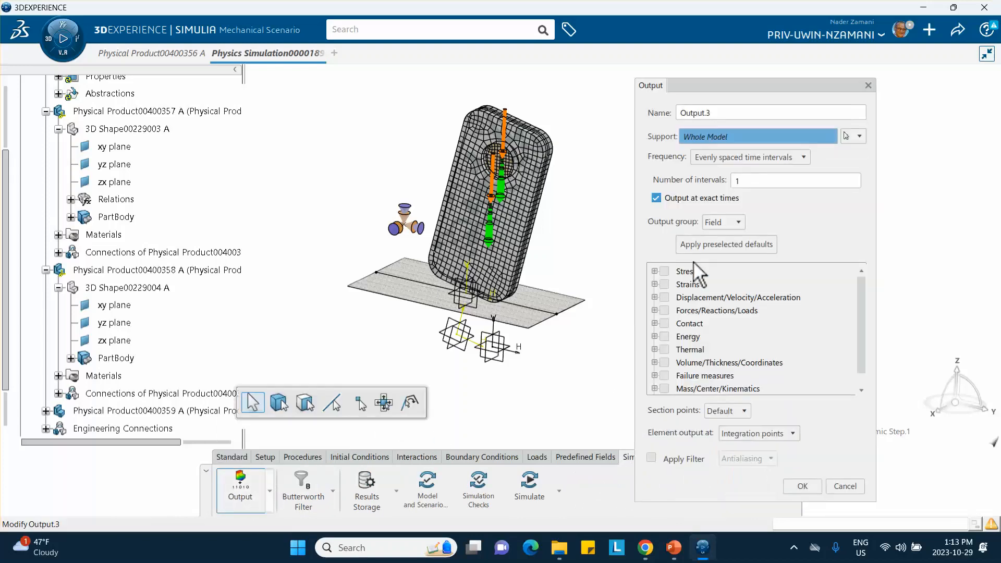
pyautogui.click(665, 271)
pyautogui.click(664, 284)
pyautogui.click(664, 297)
pyautogui.click(664, 310)
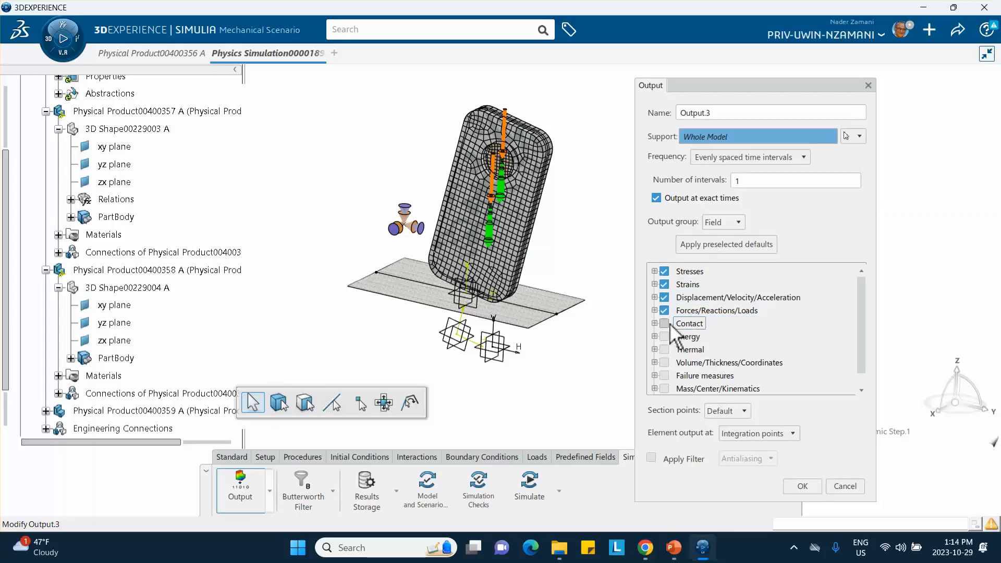
pyautogui.click(664, 323)
pyautogui.scroll(-1, 703, 320)
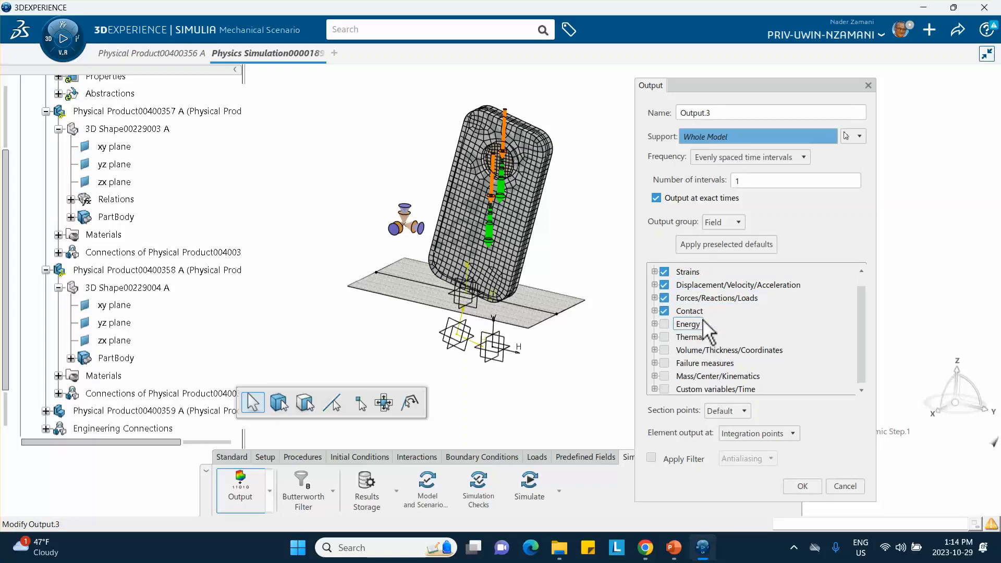
# Check the output settings slide in PowerPoint, return to the simulation, and set the field output's number of intervals to 100.
pyautogui.doubleClick(755, 181)
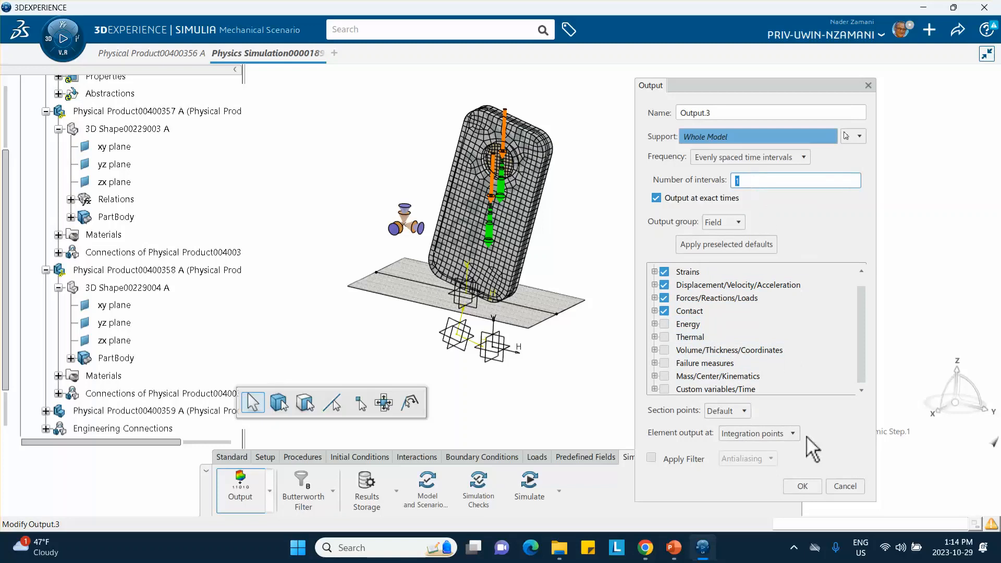
pyautogui.click(673, 546)
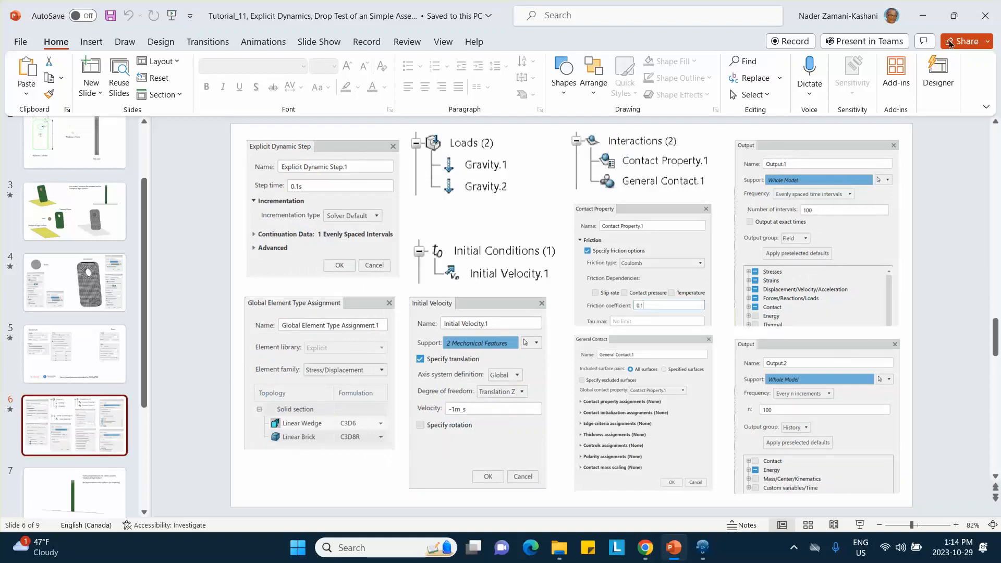
pyautogui.click(922, 16)
pyautogui.click(743, 186)
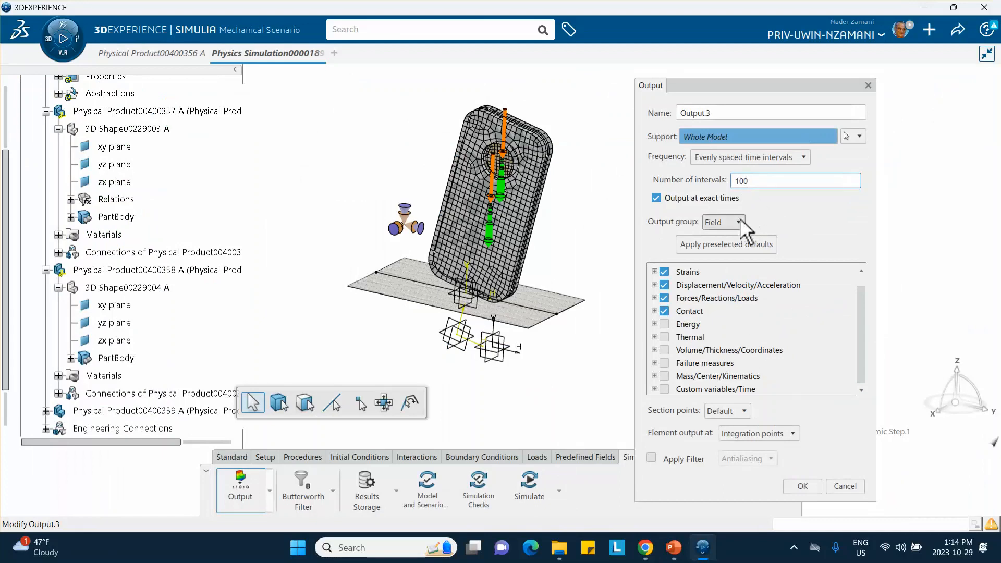
pyautogui.click(802, 486)
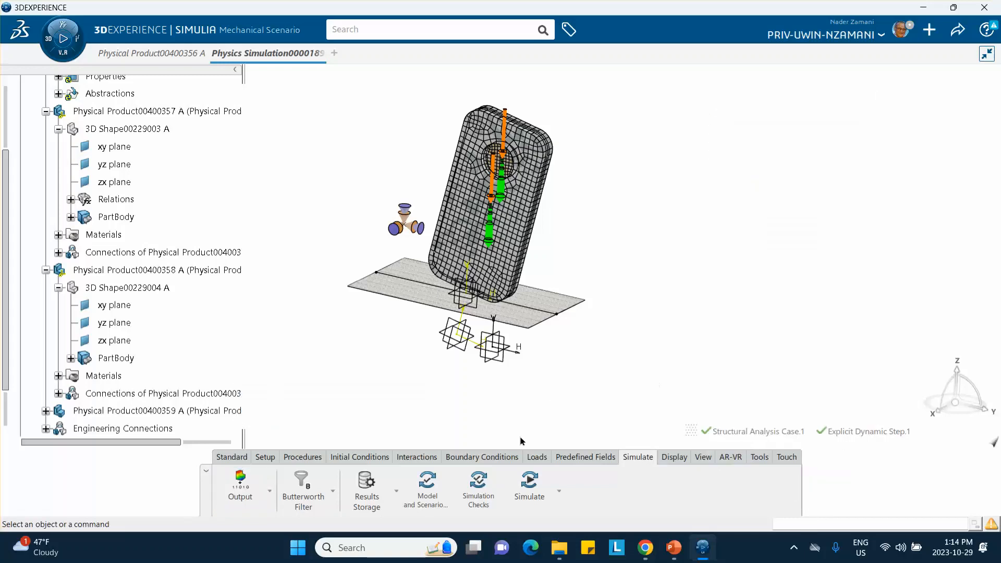
# Create a whole-model history output request for Energy, written every 100 increments.
pyautogui.click(242, 487)
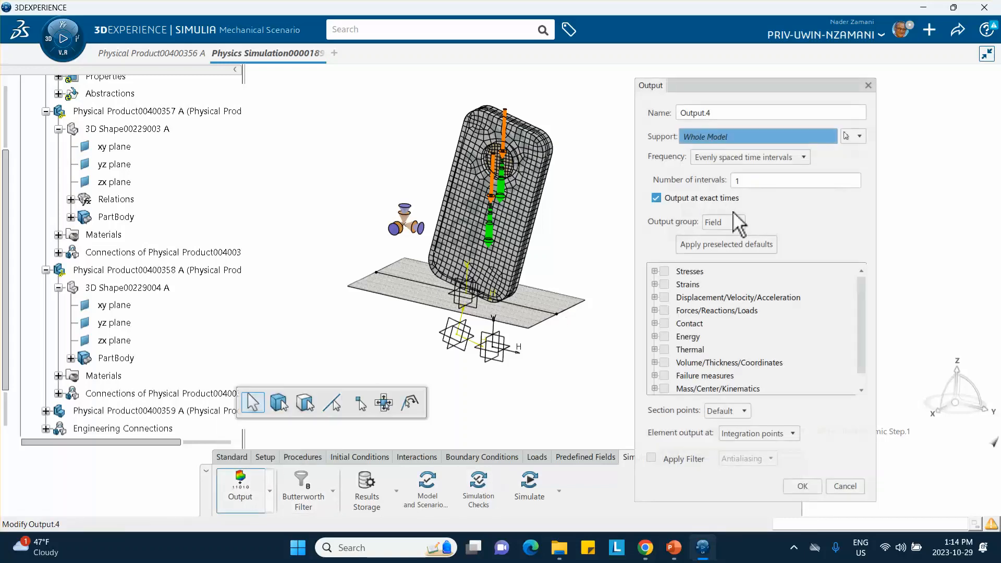
pyautogui.click(737, 222)
pyautogui.click(724, 250)
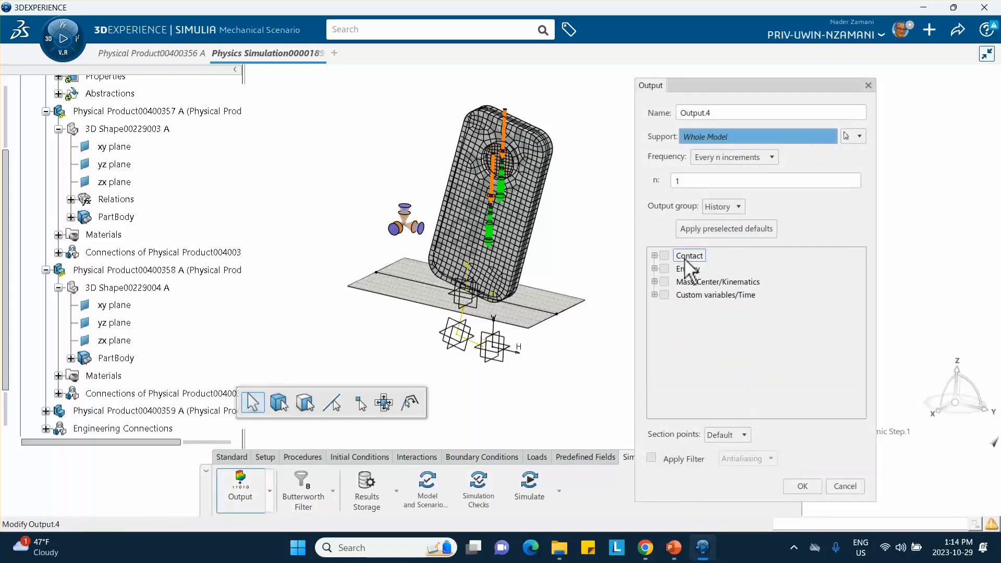
pyautogui.click(665, 269)
pyautogui.doubleClick(713, 183)
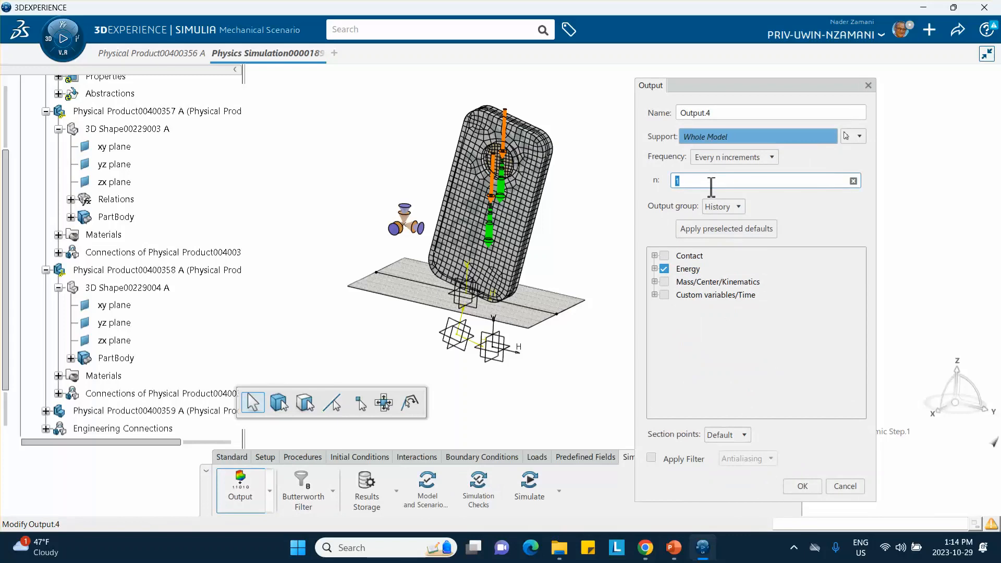
pyautogui.write('100')
pyautogui.click(803, 486)
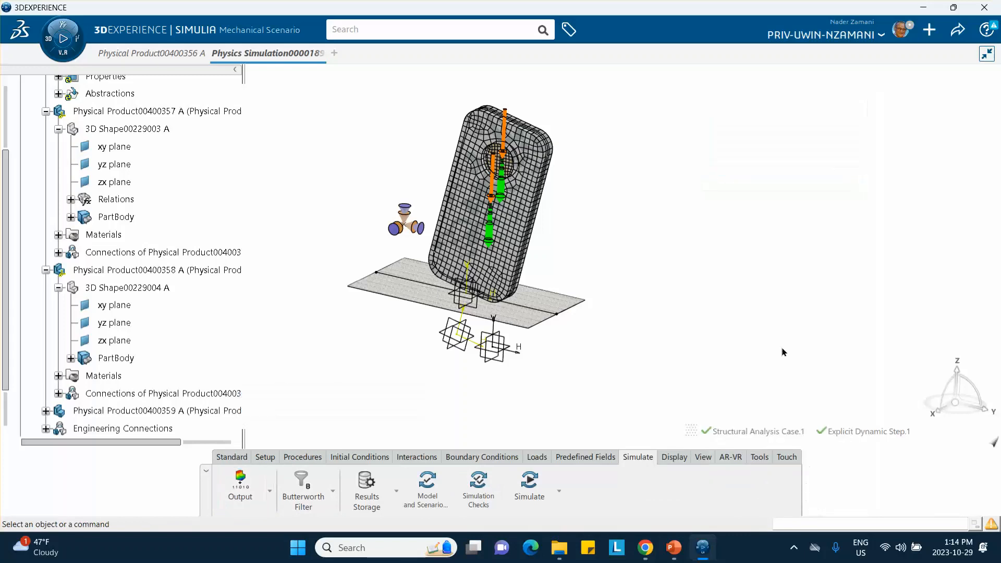
# Save the simulation and run the Model and Scenario Checks.
pyautogui.click(958, 32)
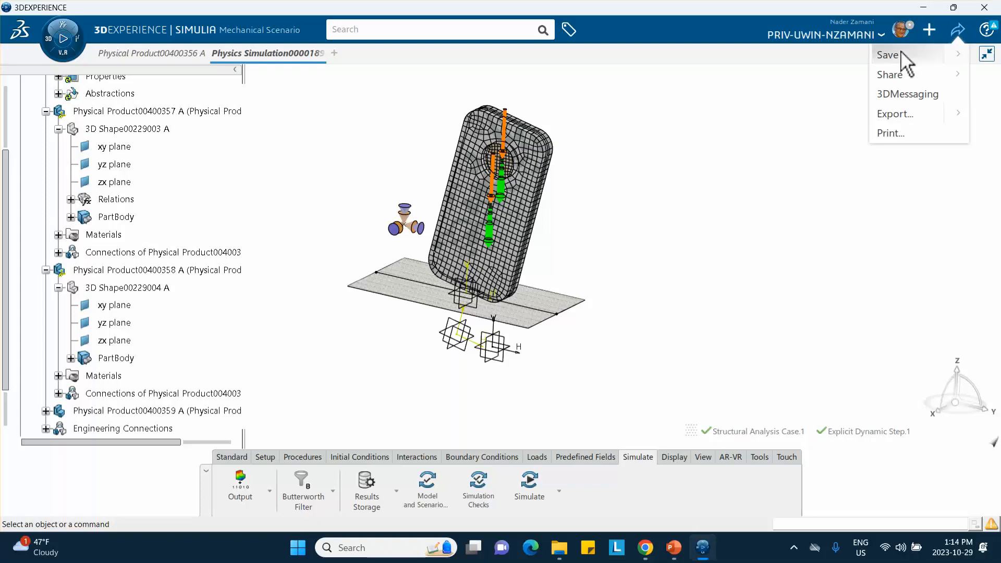
pyautogui.click(906, 59)
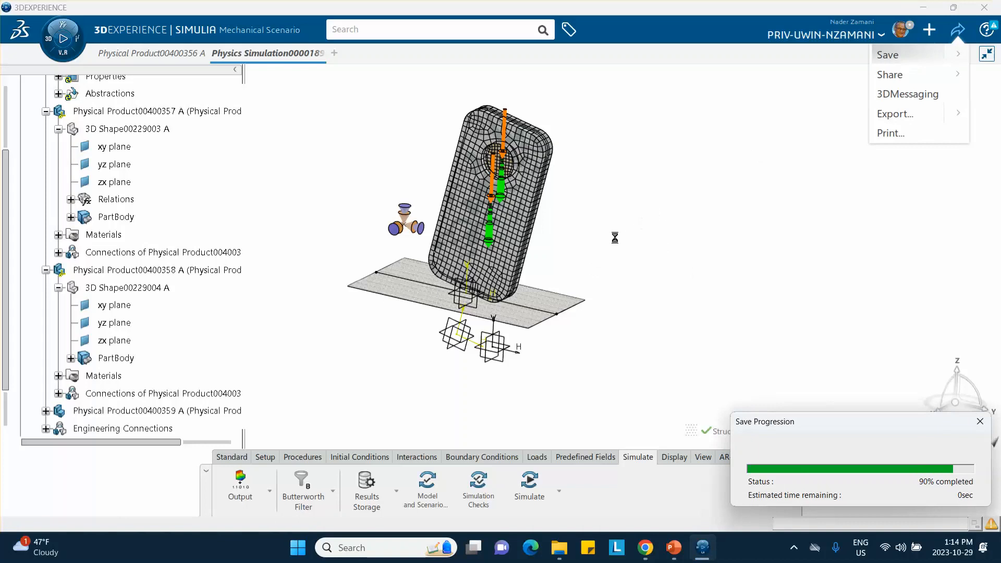
pyautogui.moveTo(631, 242); pyautogui.dragTo(585, 245, button='middle')
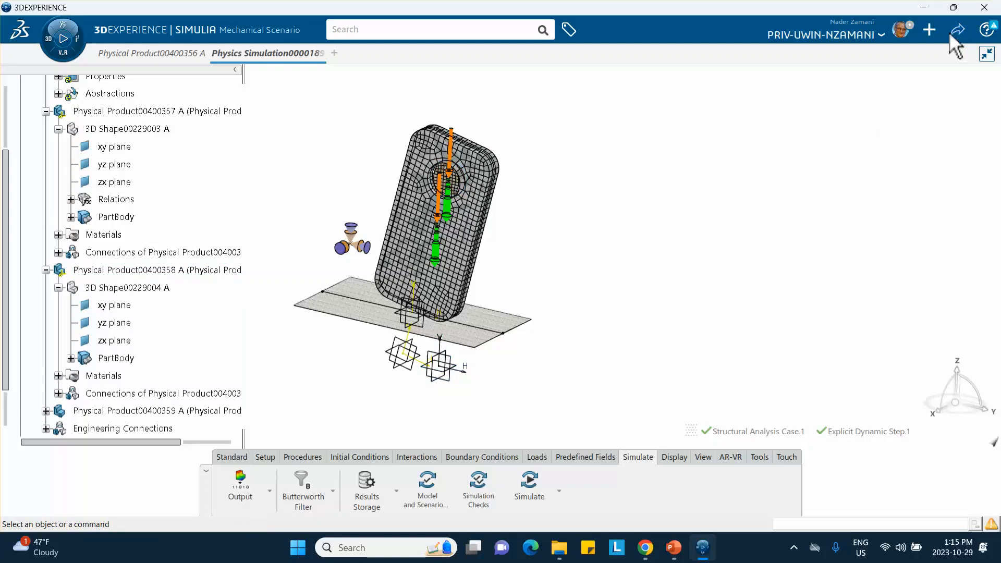
pyautogui.click(437, 497)
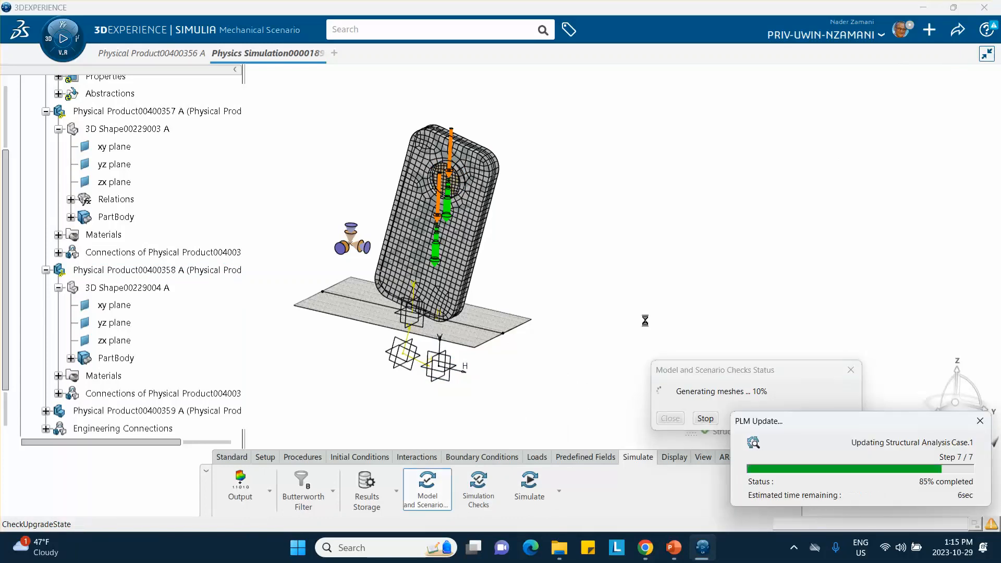
pyautogui.click(671, 417)
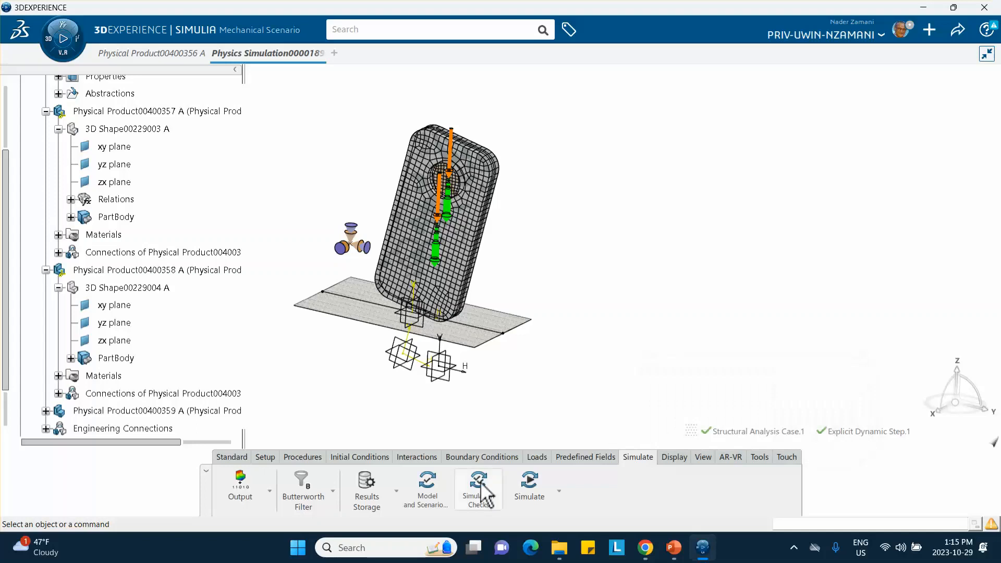
# Run the Simulation Checks on Structural Analysis Case.1 as local interactive with 4 cores, and dismiss the status report.
pyautogui.click(478, 490)
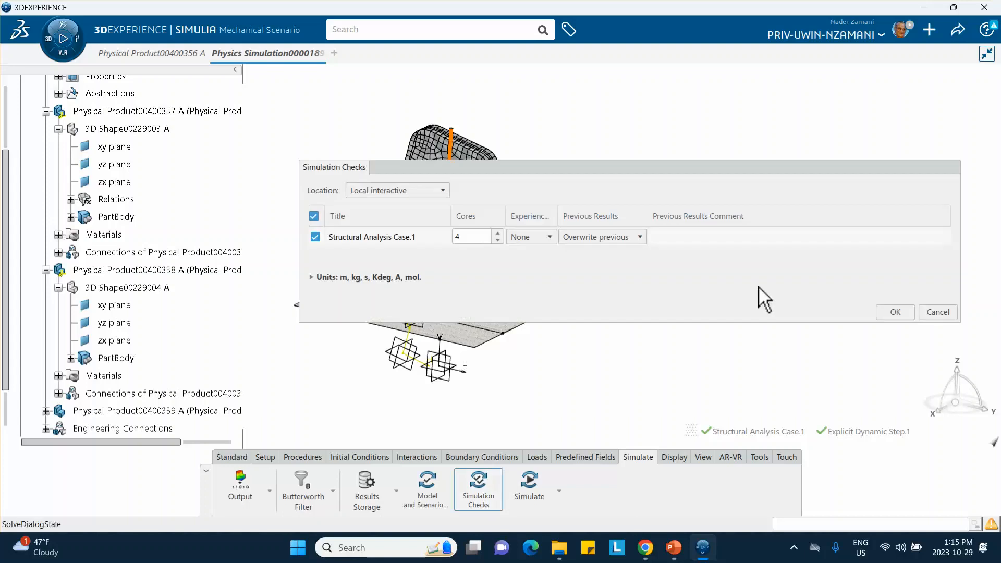
pyautogui.click(895, 312)
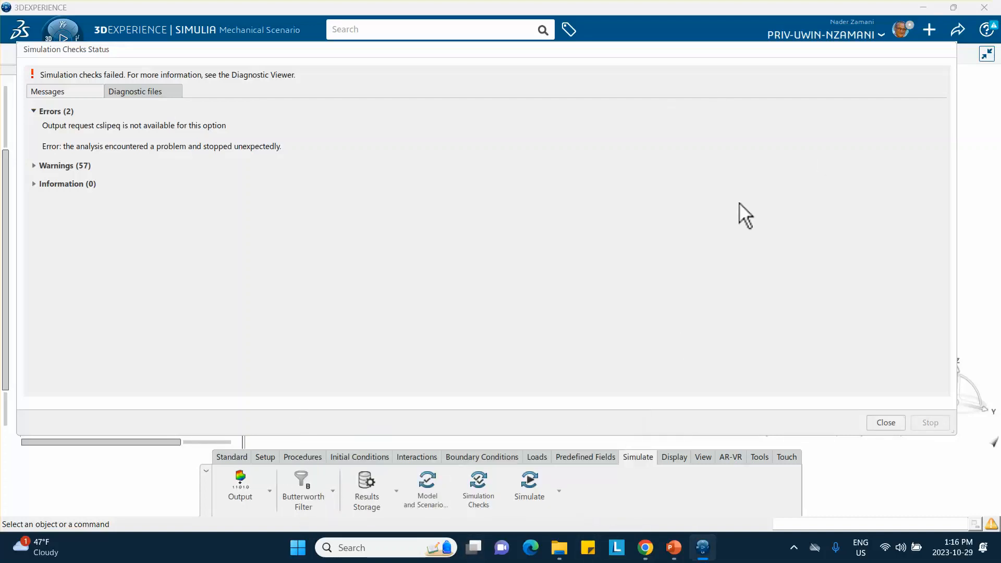
pyautogui.click(886, 420)
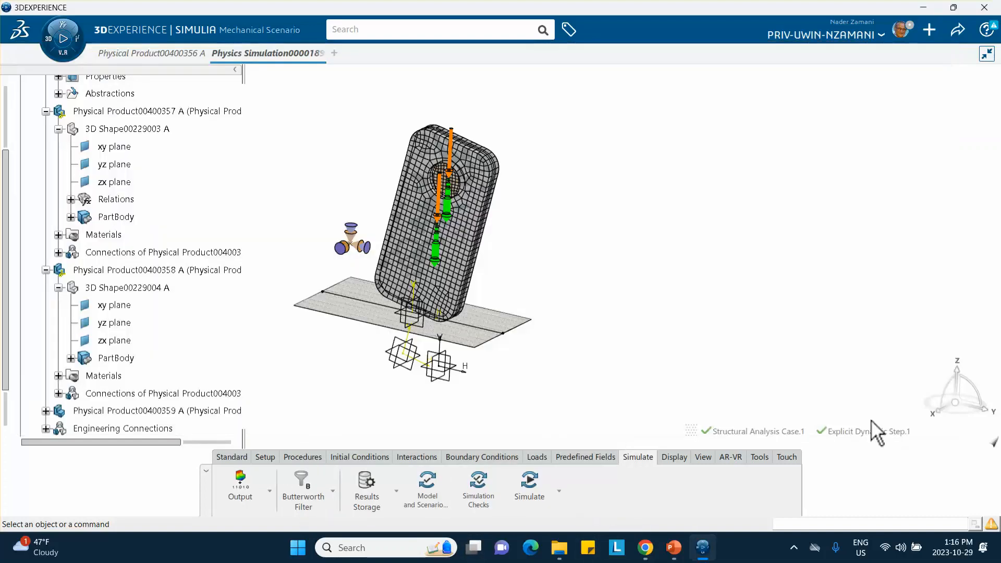
# Delete the Output.3 and Output.4 requests from Structural Analysis Case.1.
pyautogui.click(240, 484)
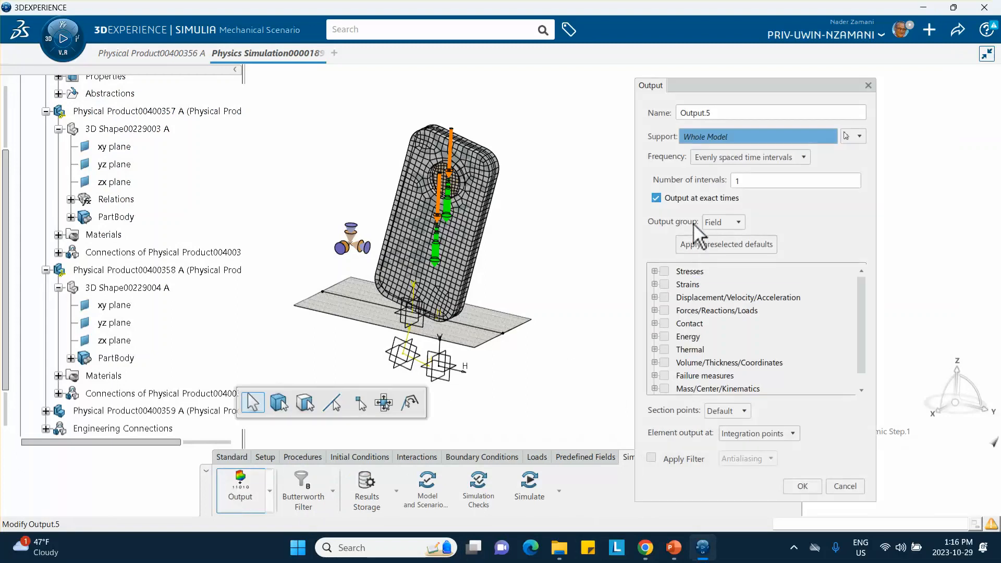
pyautogui.click(866, 86)
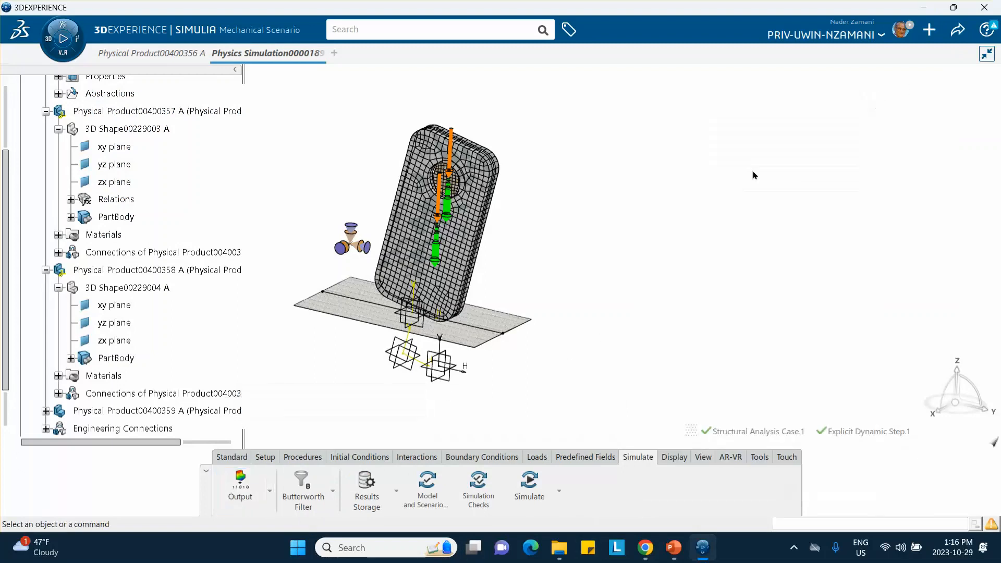
pyautogui.scroll(-3, 153, 324)
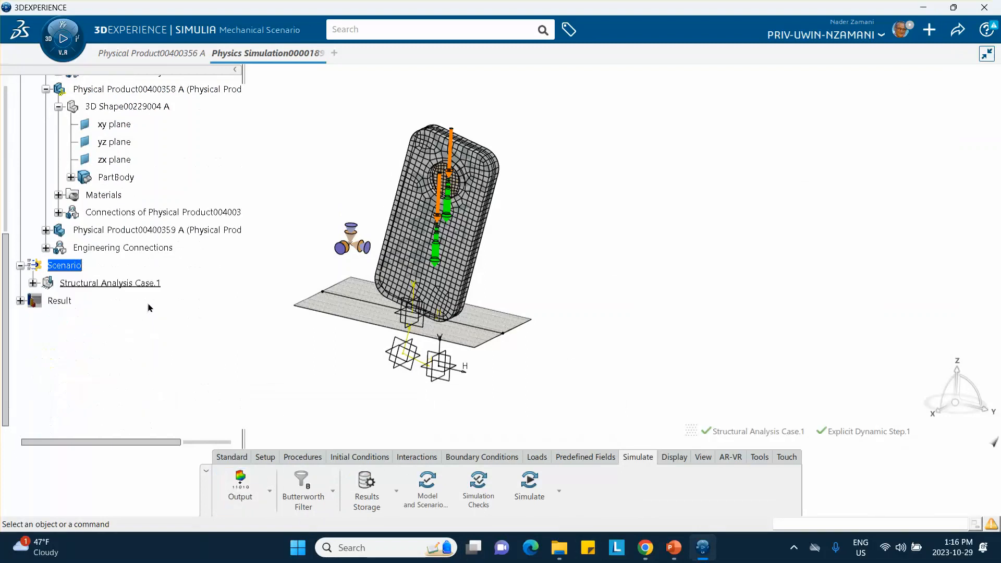
pyautogui.click(33, 283)
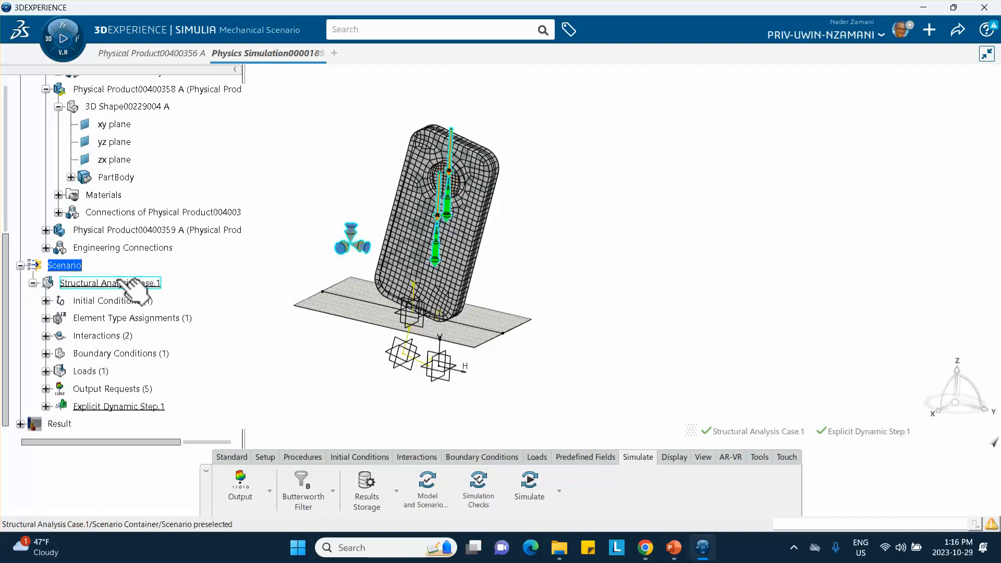
pyautogui.scroll(-1, 157, 291)
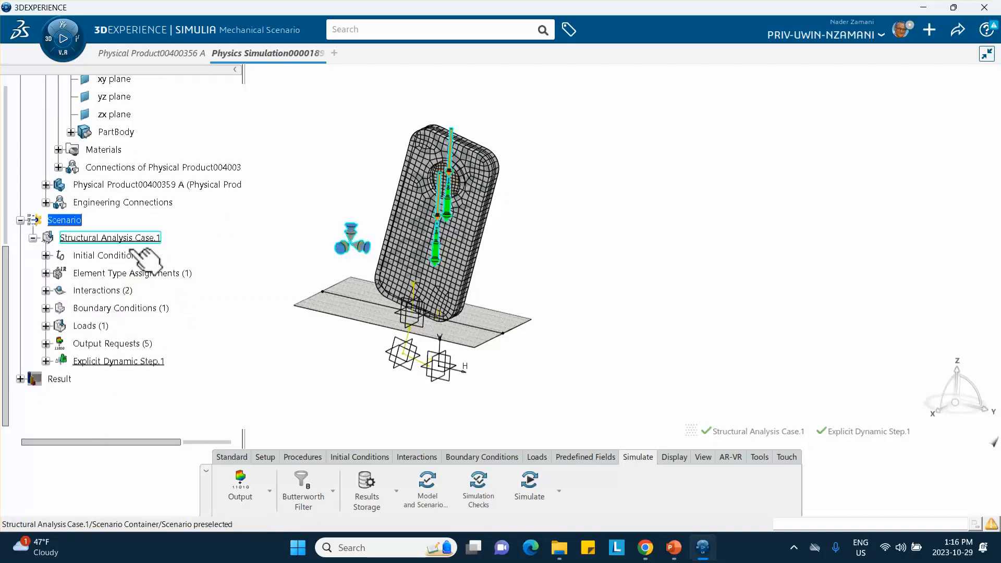
pyautogui.click(46, 344)
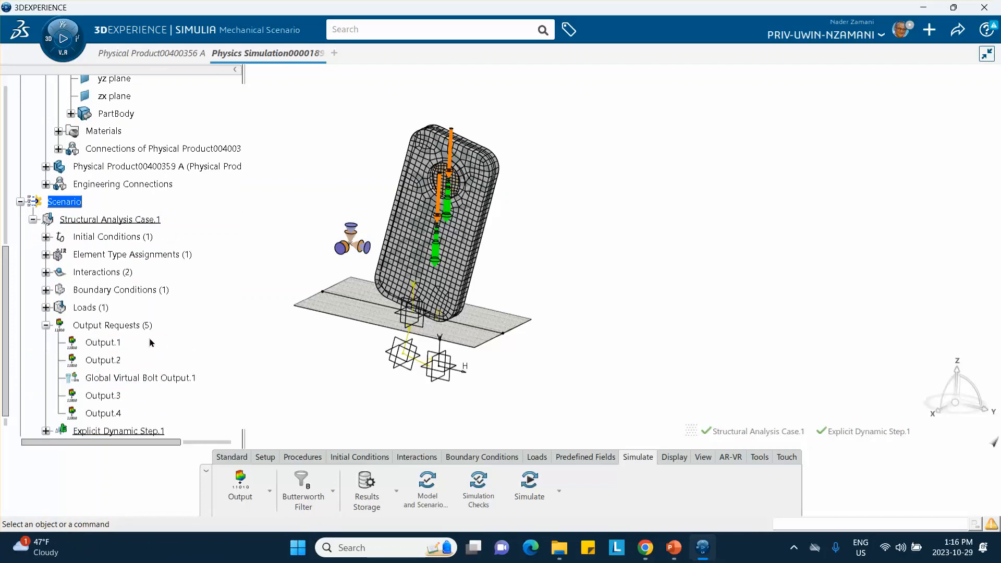
pyautogui.scroll(-2, 154, 342)
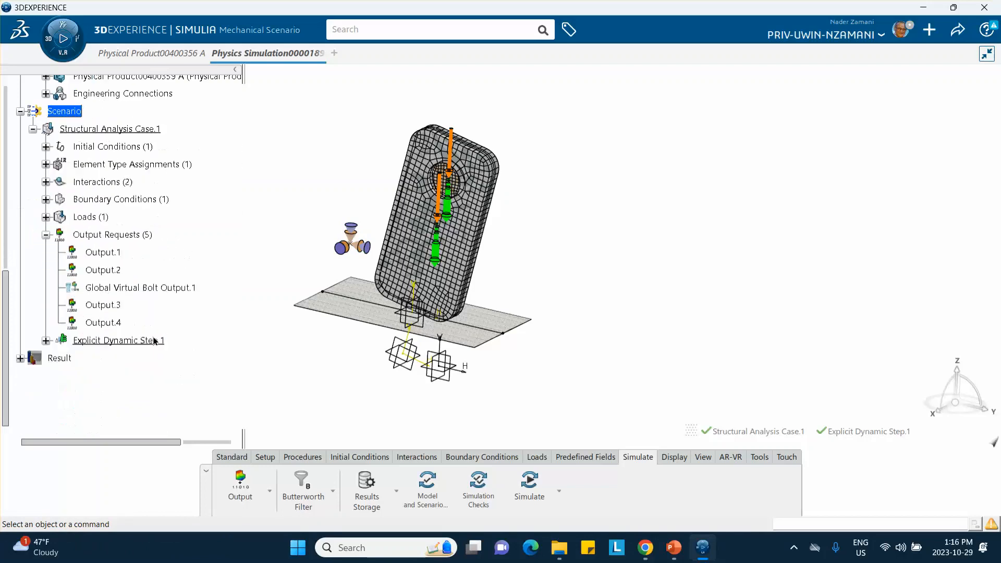
pyautogui.doubleClick(115, 306)
pyautogui.rightClick(115, 304)
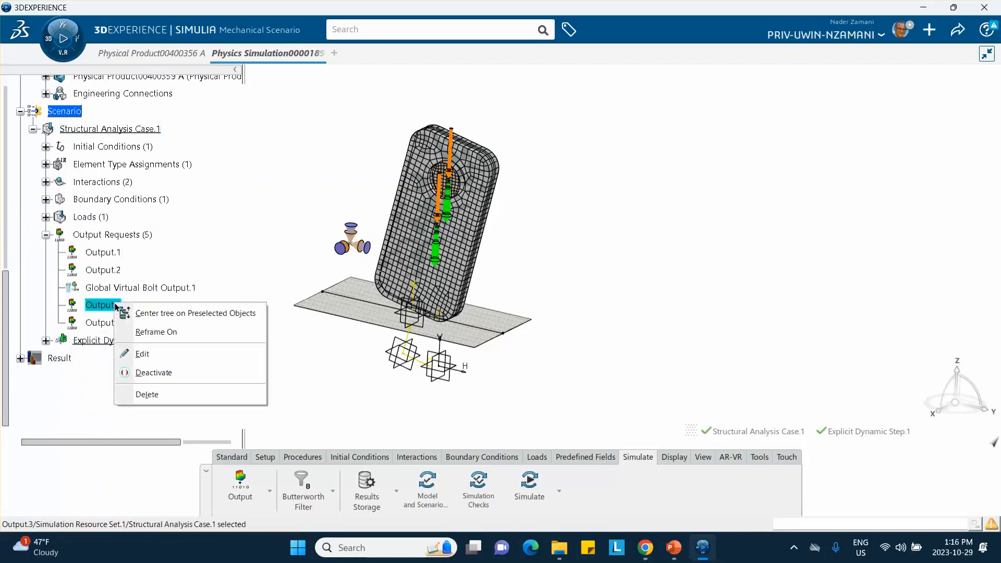
pyautogui.click(147, 394)
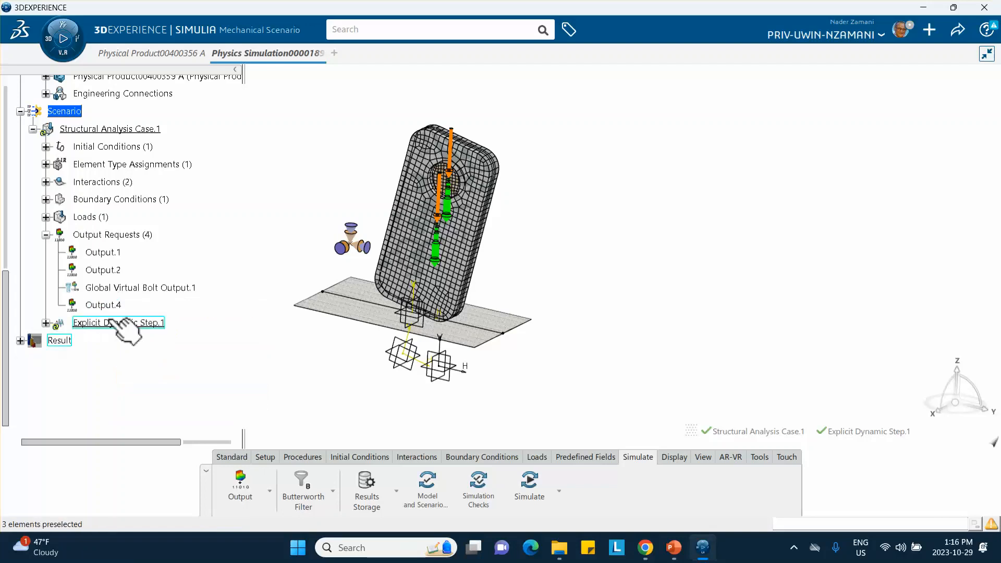
pyautogui.rightClick(112, 306)
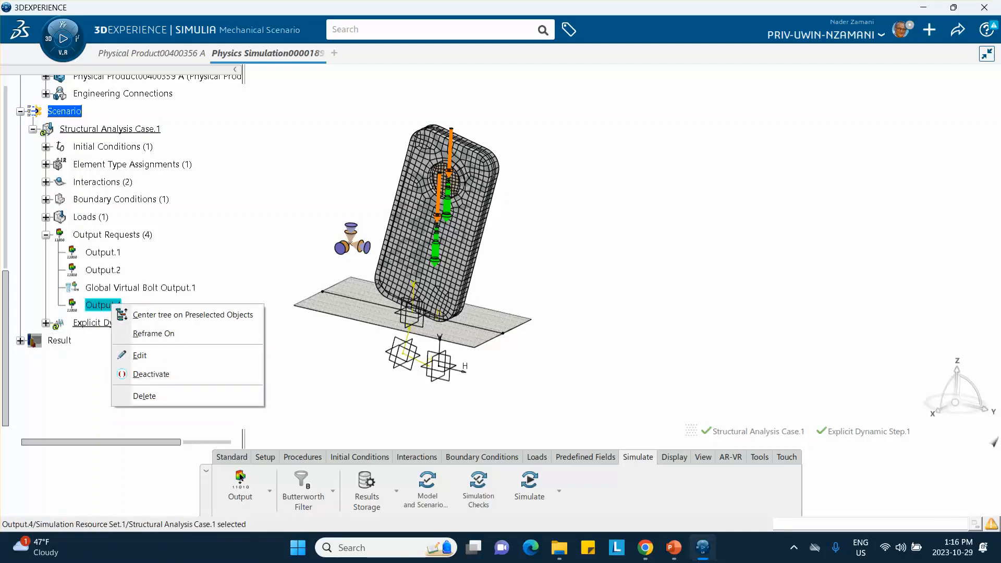
pyautogui.click(155, 394)
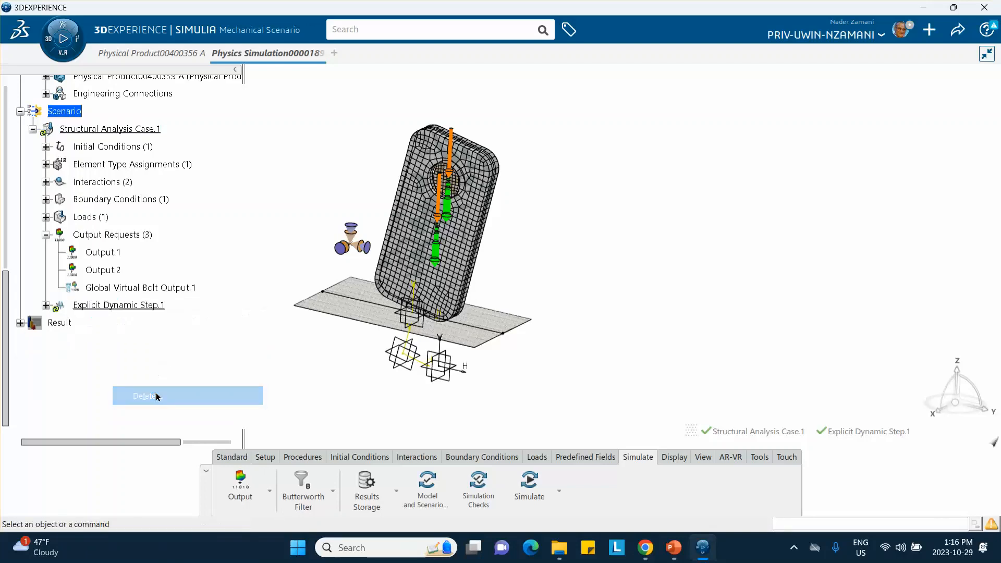
# In Output.1's field output, check the Volume/Thickness/Coordinates variables and deselect the entire Contact group.
pyautogui.doubleClick(111, 254)
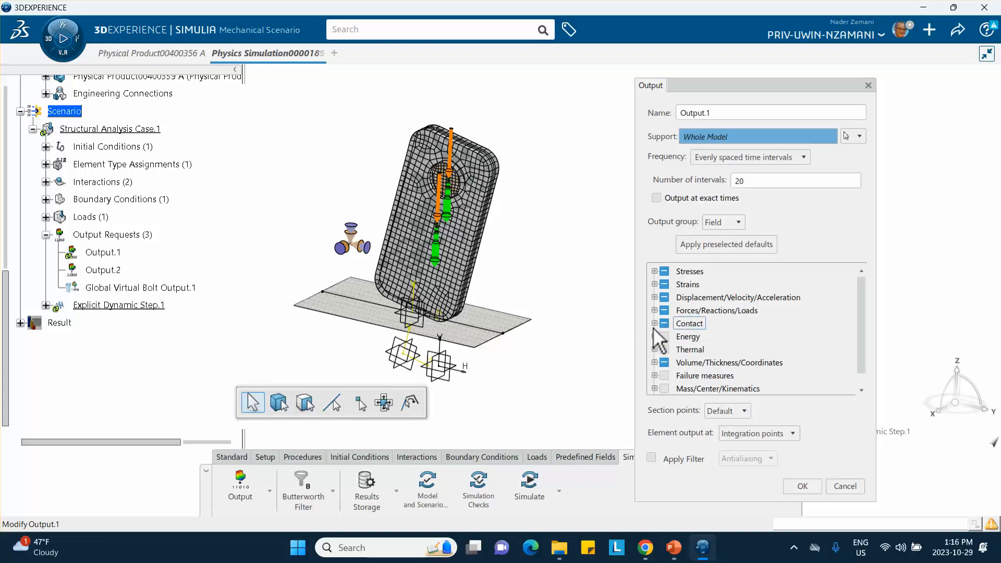
pyautogui.scroll(-1, 642, 334)
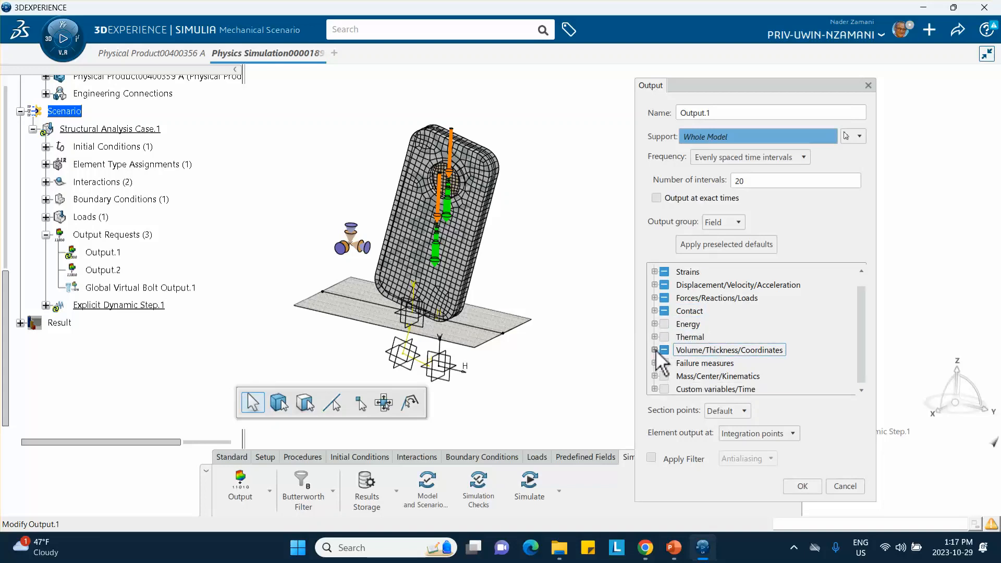
pyautogui.click(655, 350)
pyautogui.scroll(-2, 666, 348)
pyautogui.click(671, 350)
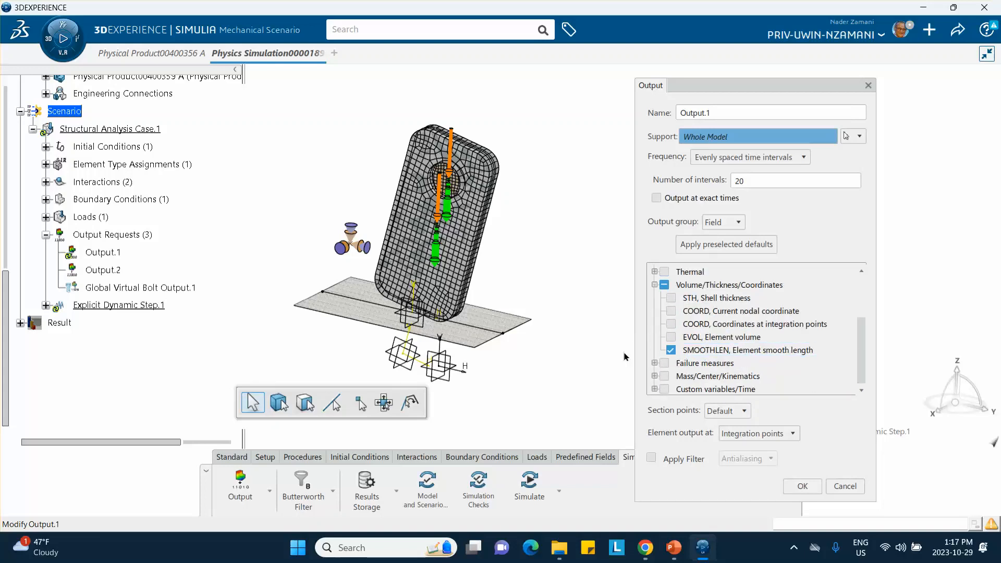
pyautogui.click(655, 285)
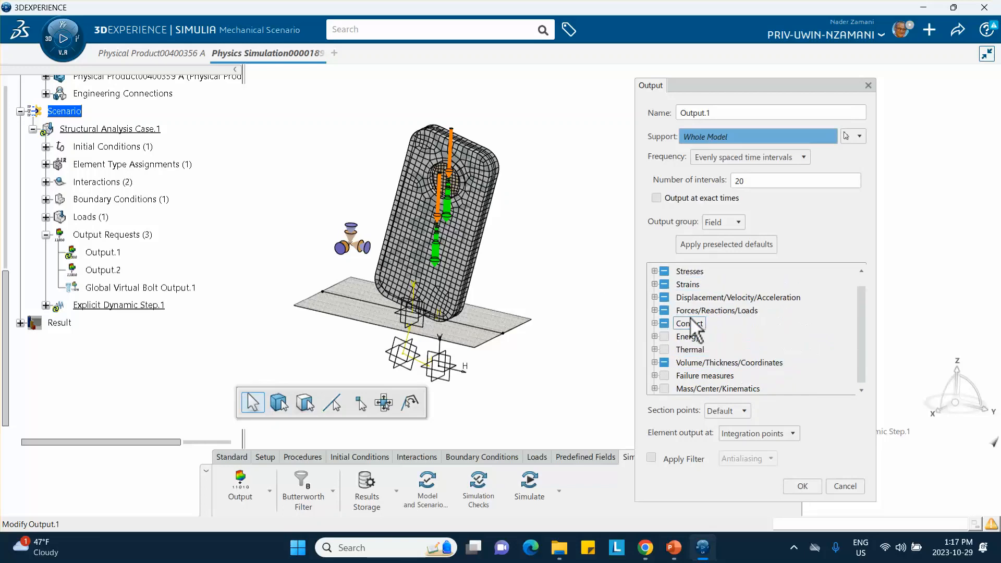
pyautogui.scroll(1, 672, 313)
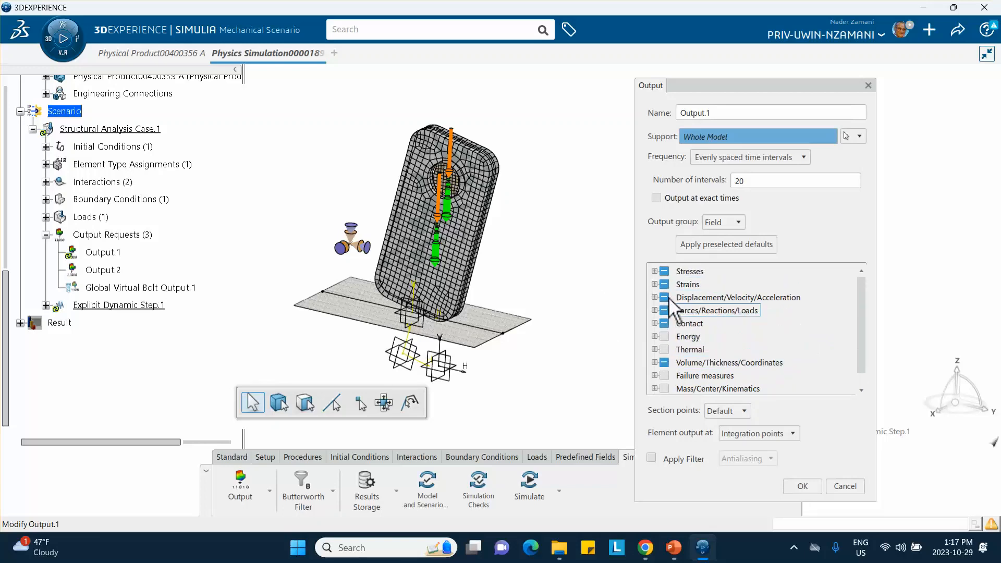
pyautogui.click(654, 323)
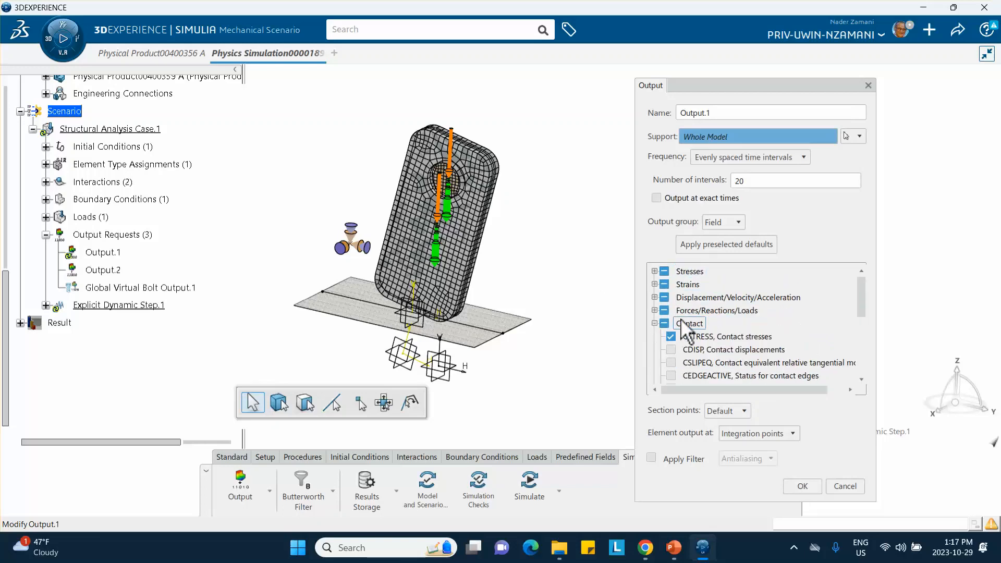
pyautogui.scroll(-5, 678, 359)
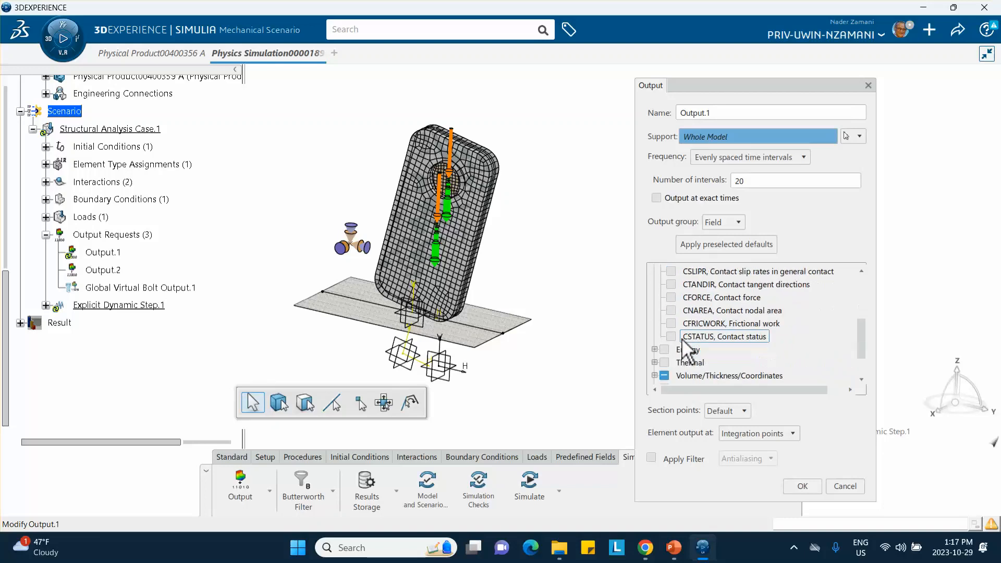
pyautogui.scroll(5, 709, 349)
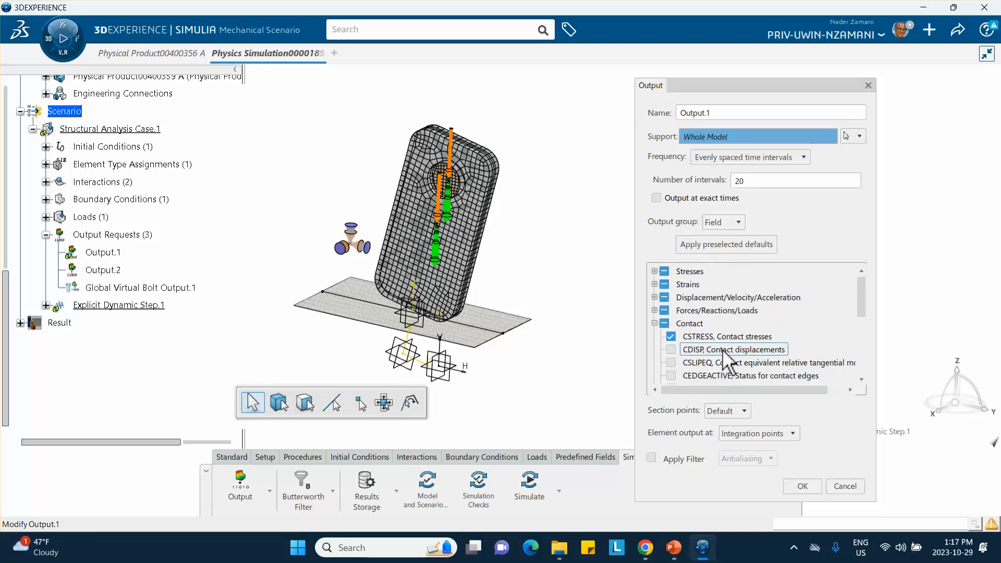
pyautogui.click(655, 323)
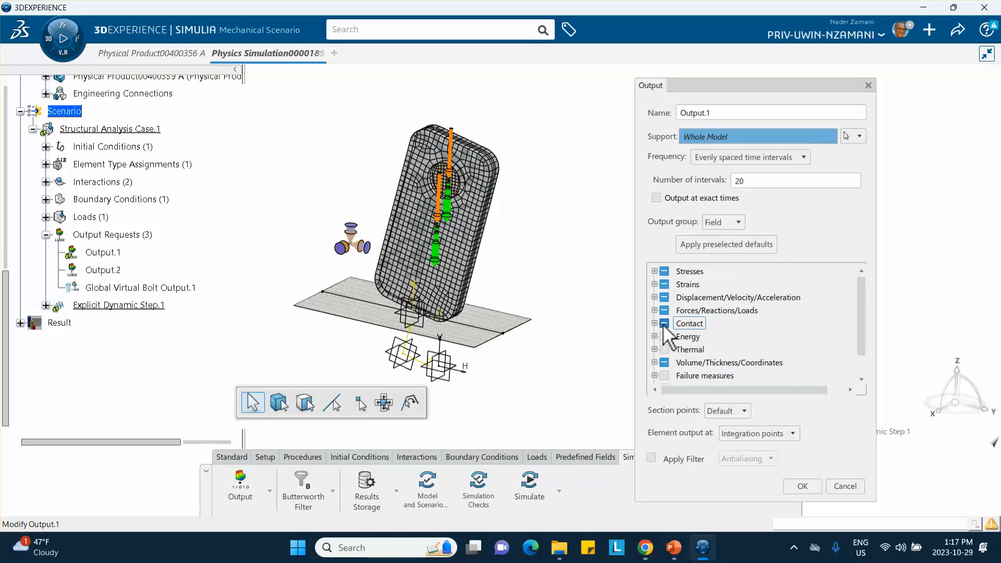
pyautogui.click(664, 324)
# Examine which Forces/Reactions/Loads and Displacement/Velocity/Acceleration variables are requested in Output.1.
pyautogui.click(657, 299)
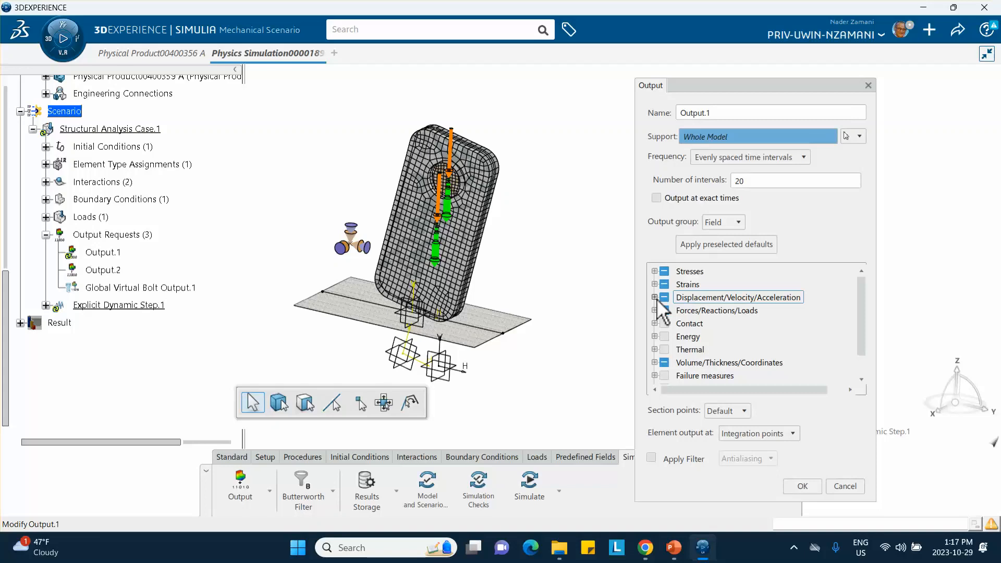
pyautogui.click(655, 311)
pyautogui.click(655, 310)
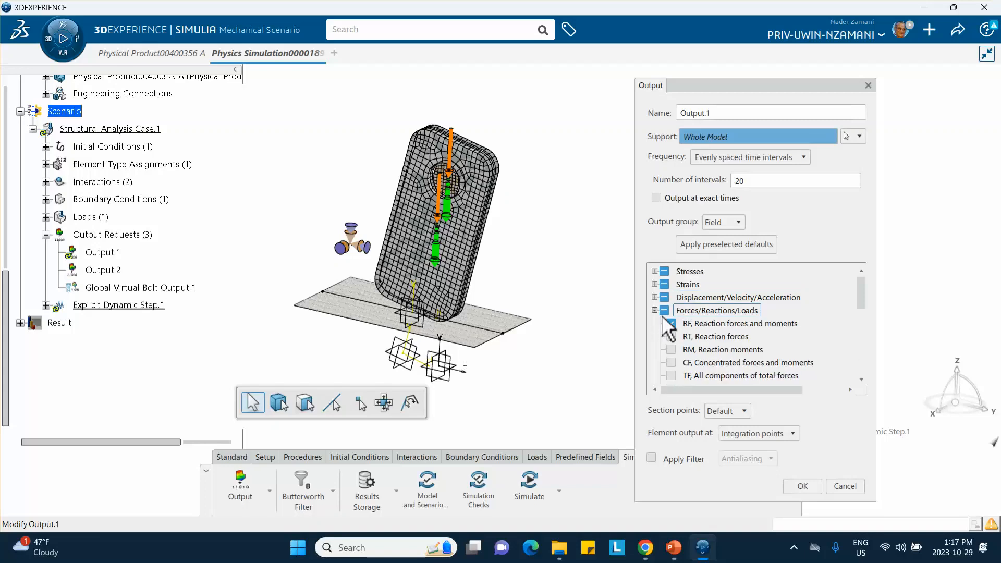
pyautogui.scroll(-5, 736, 351)
pyautogui.scroll(4, 736, 350)
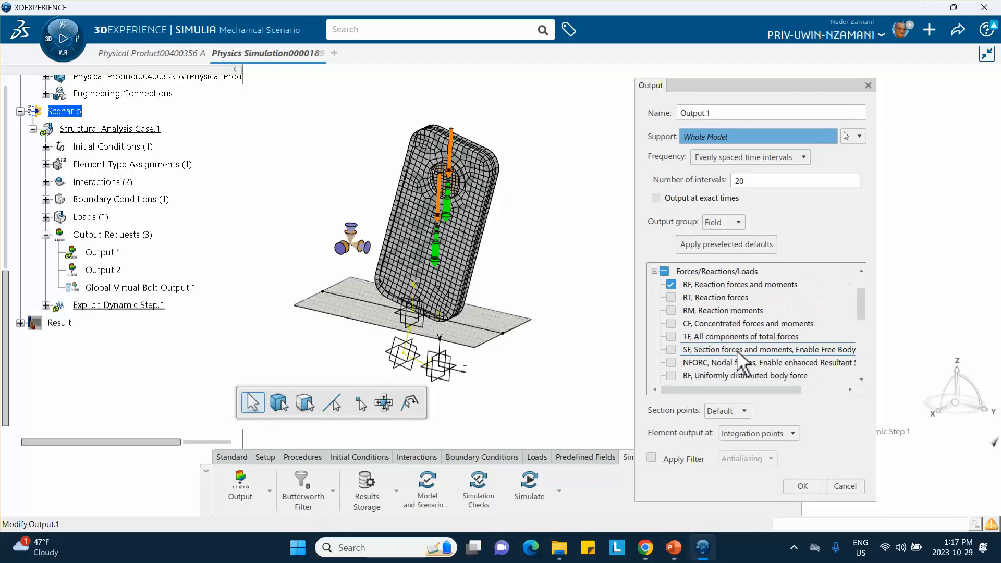
pyautogui.click(653, 271)
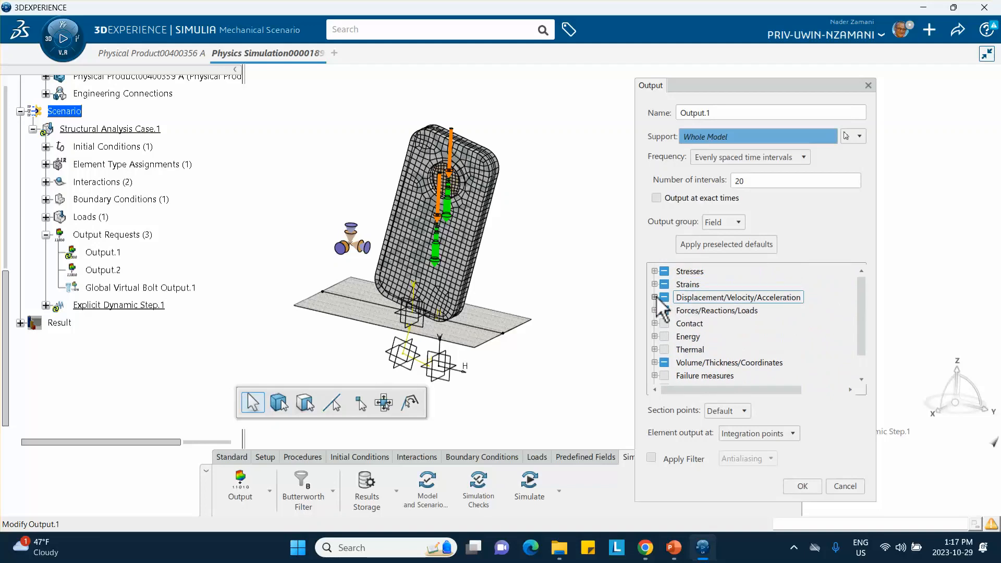
pyautogui.click(654, 297)
pyautogui.scroll(-5, 708, 331)
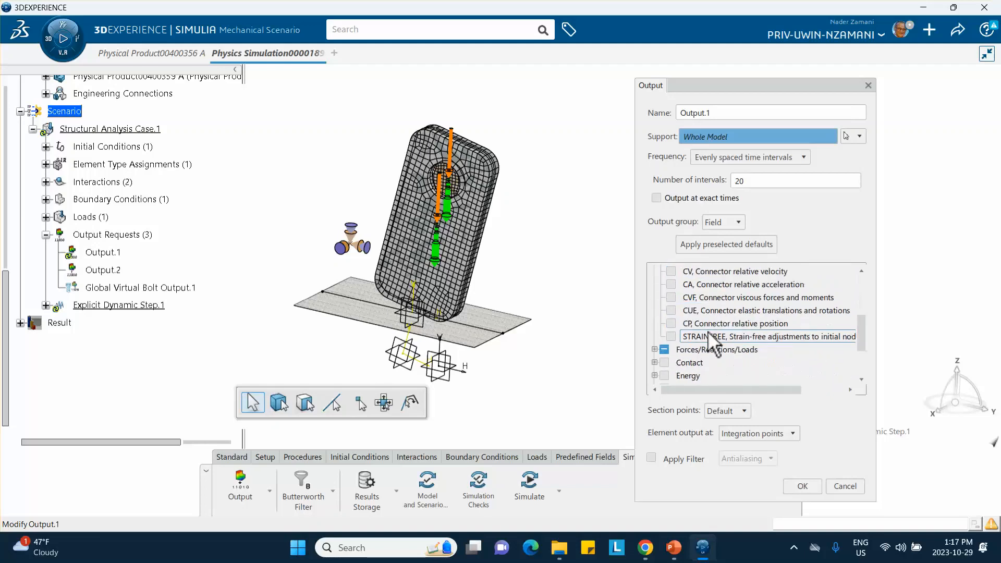
pyautogui.scroll(5, 708, 331)
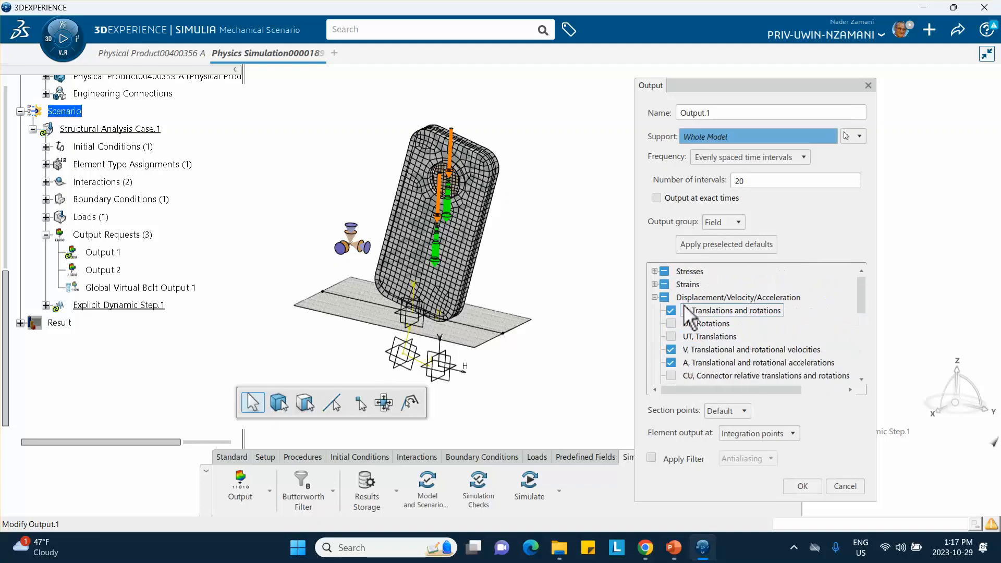
pyautogui.click(655, 298)
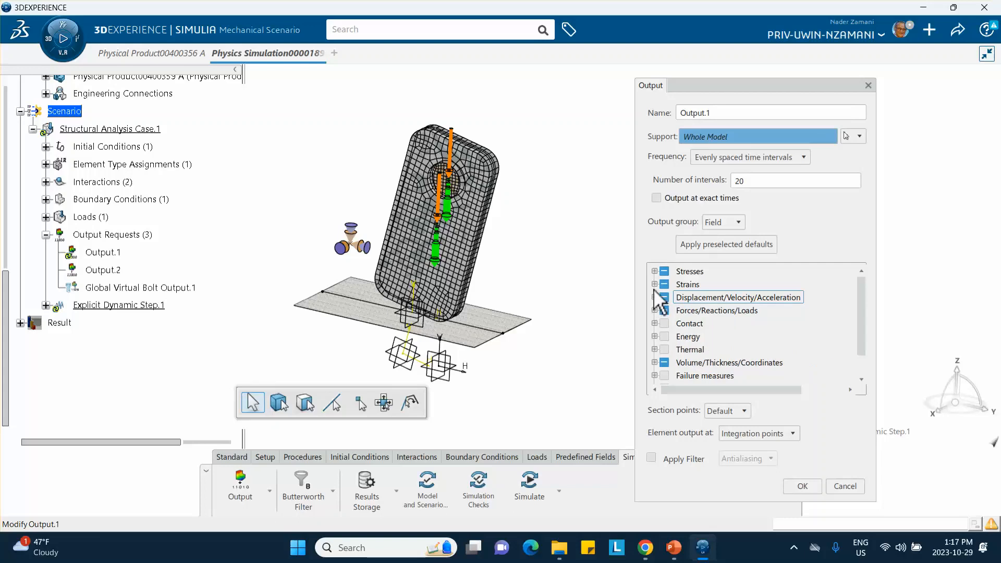
# Review the requested Stresses and Strains variables and accept the edited Output.1 request.
pyautogui.click(654, 272)
pyautogui.click(654, 272)
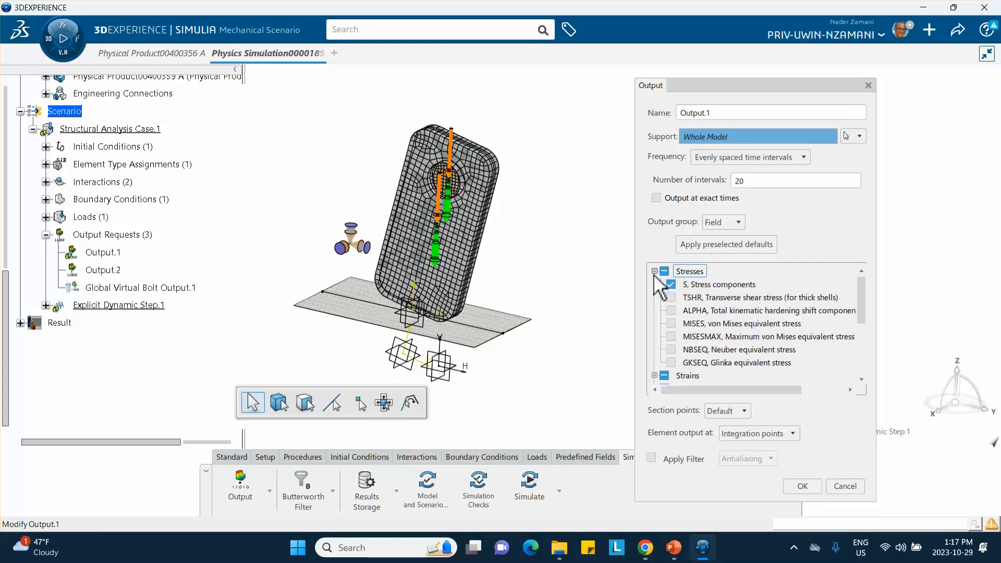
pyautogui.click(655, 272)
pyautogui.click(654, 285)
pyautogui.click(654, 285)
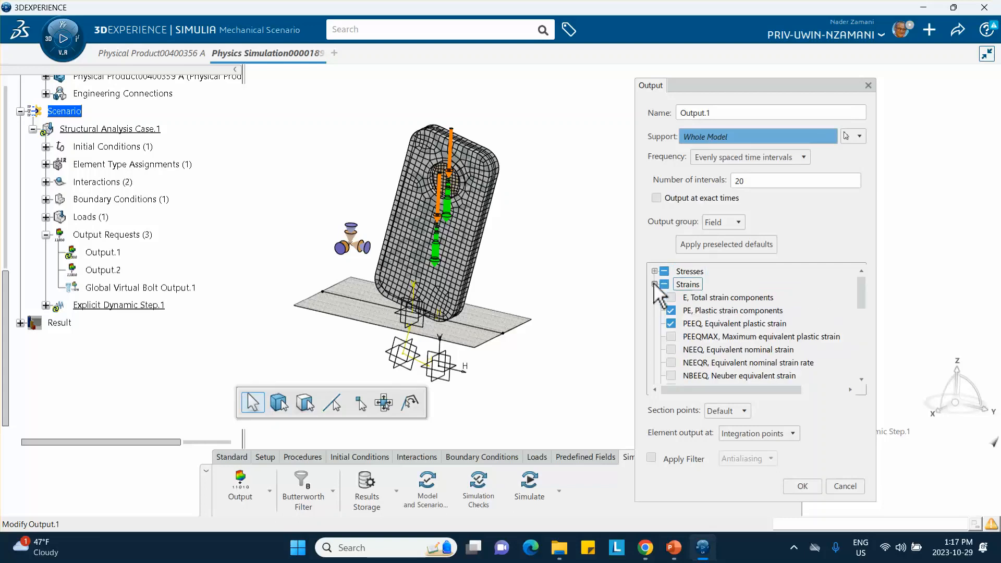
pyautogui.click(654, 285)
pyautogui.click(654, 284)
pyautogui.scroll(-3, 693, 328)
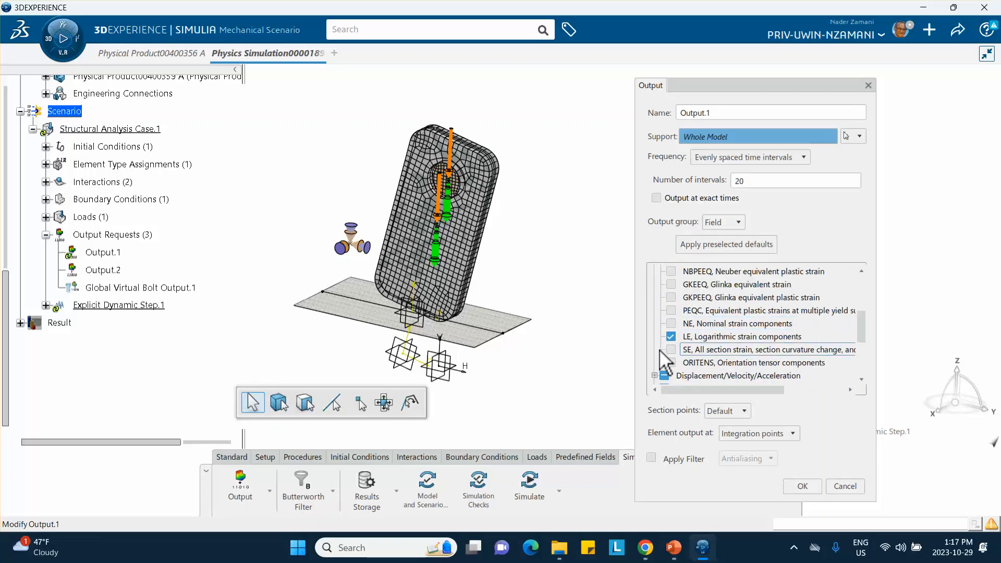
pyautogui.scroll(-1, 660, 348)
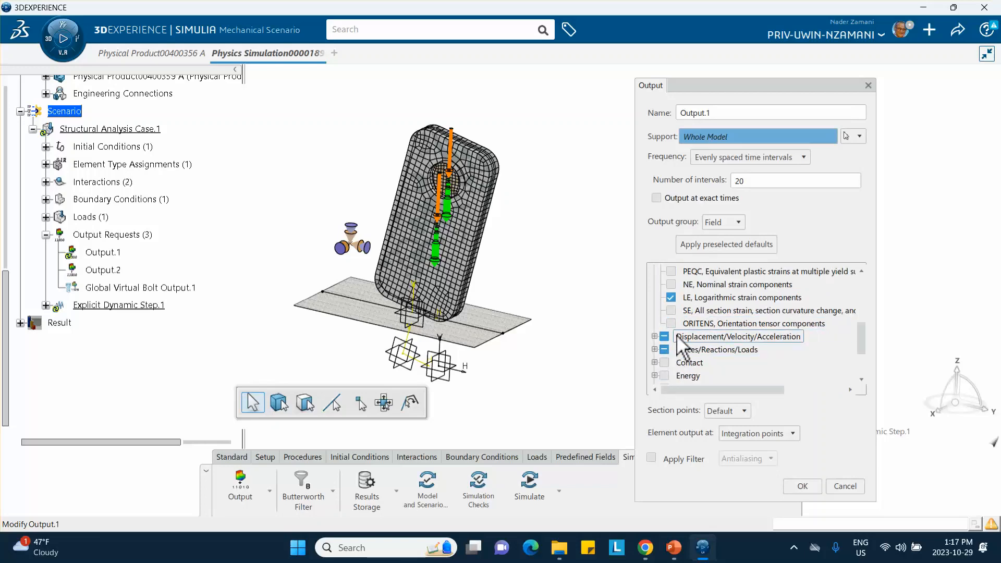
pyautogui.scroll(4, 677, 349)
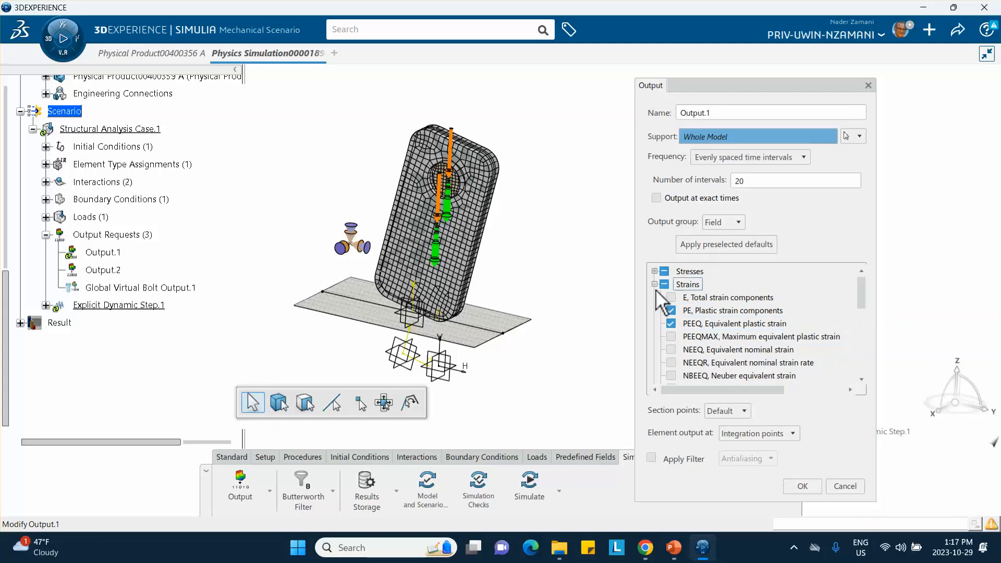
pyautogui.click(670, 310)
pyautogui.click(654, 284)
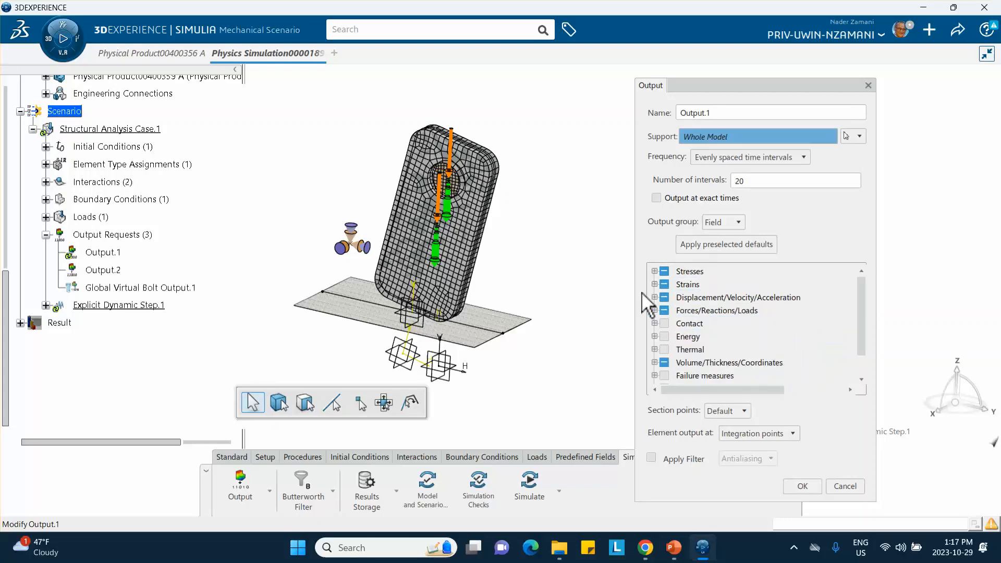
pyautogui.click(802, 487)
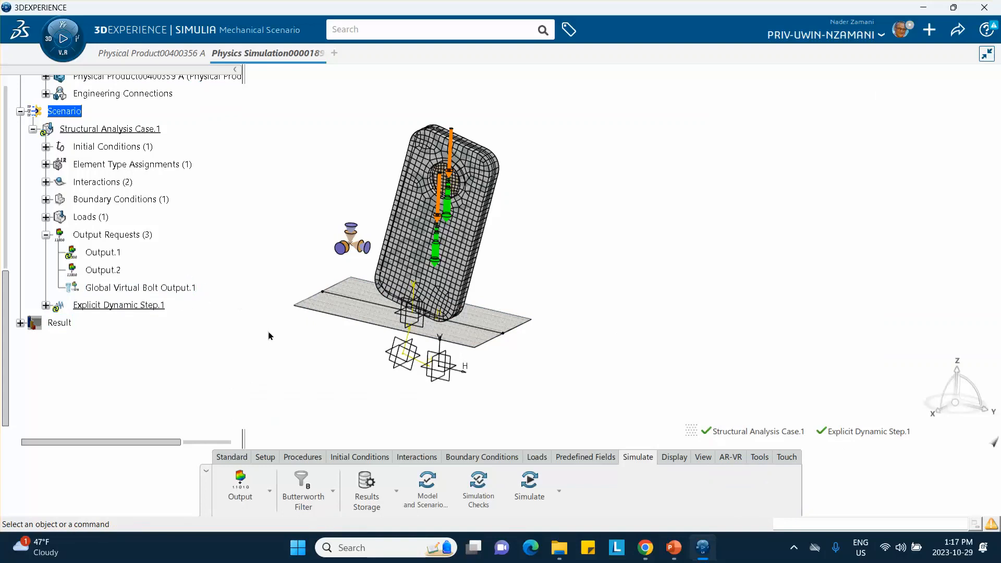
# Run the local interactive simulation checks on Structural Analysis Case.1 with 4 cores and review the error messages.
pyautogui.click(480, 493)
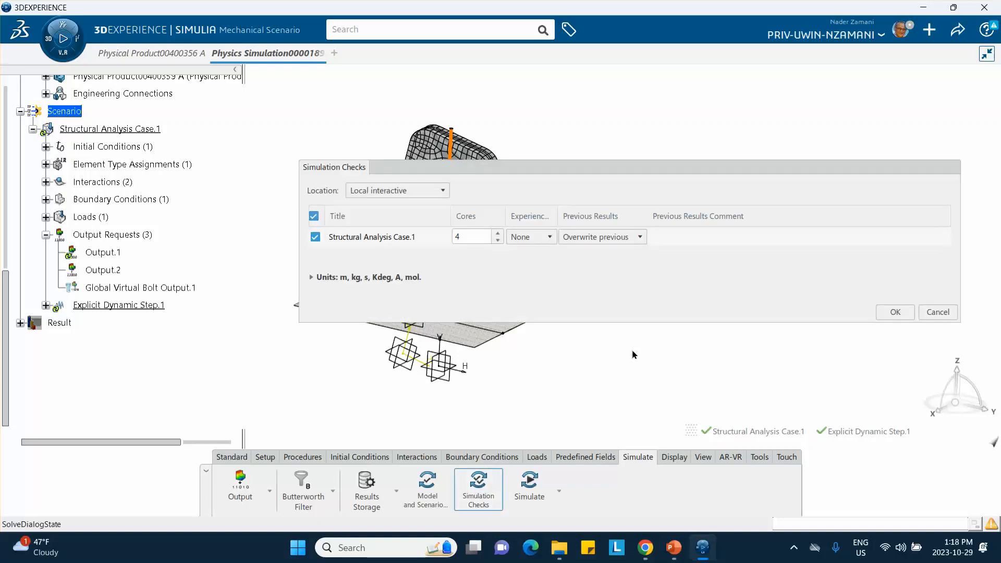
pyautogui.click(892, 311)
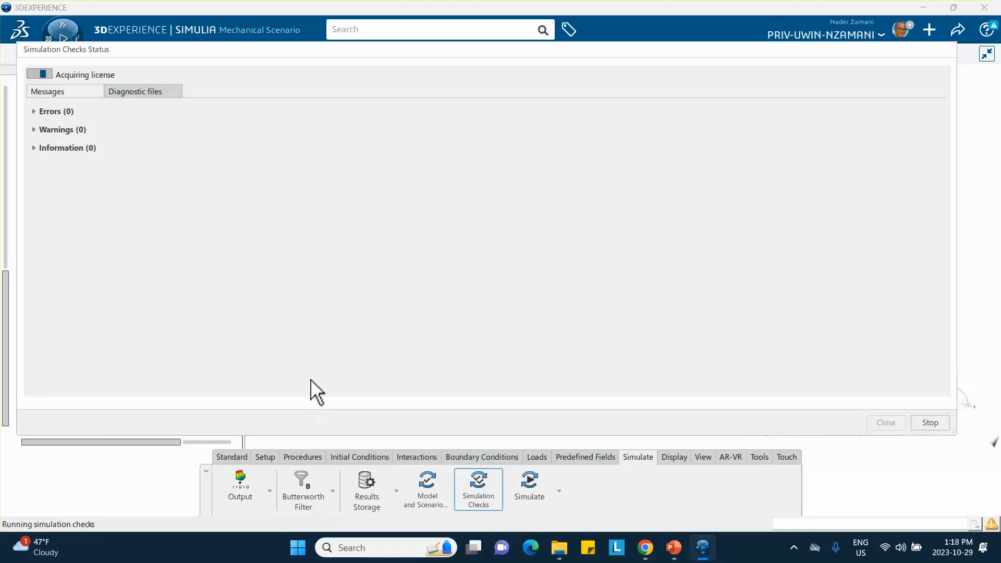
pyautogui.click(33, 112)
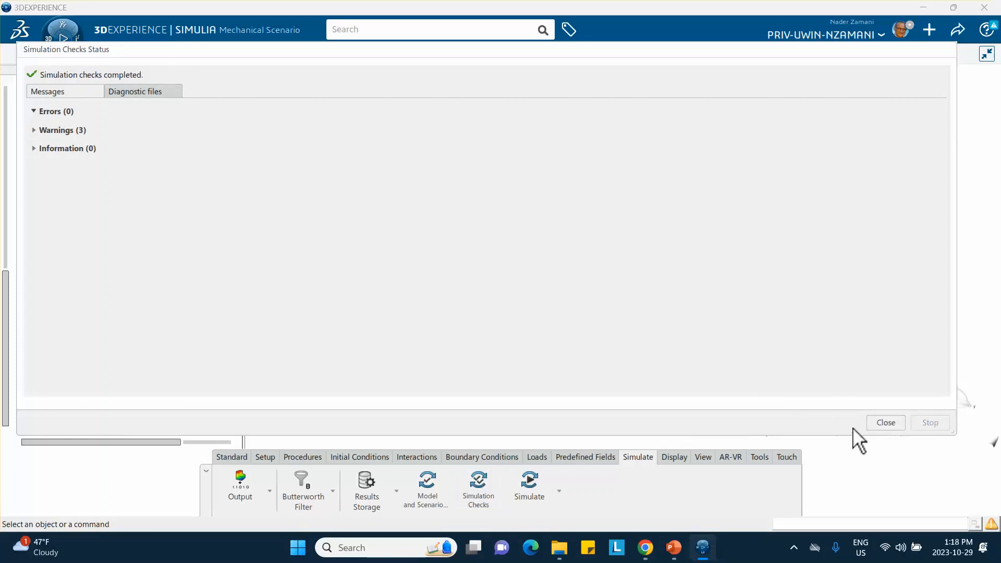
pyautogui.click(880, 420)
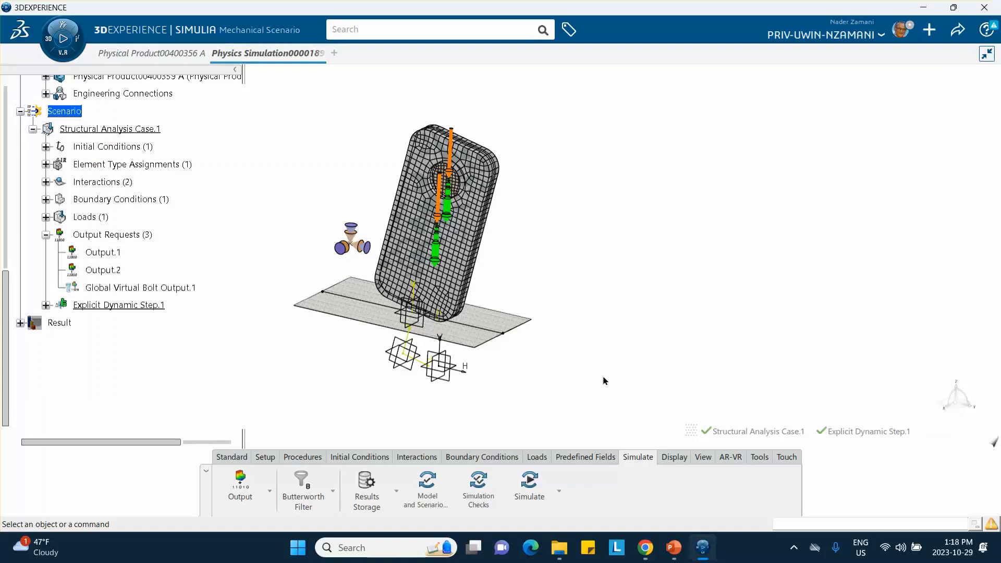
# Start the simulation of Structural Analysis Case.1 and follow its iterations table, widening the Wall Time column.
pyautogui.click(527, 480)
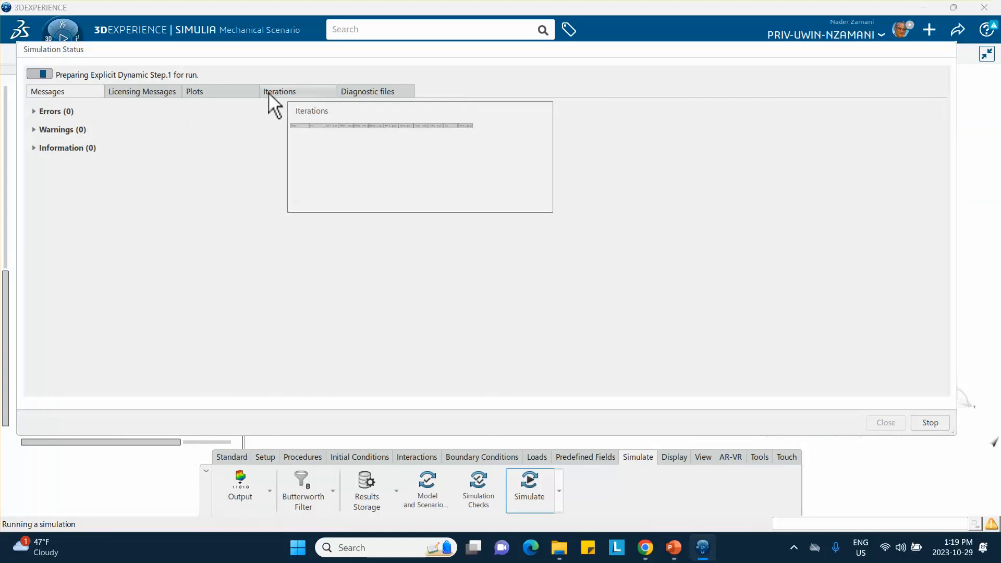
pyautogui.click(284, 92)
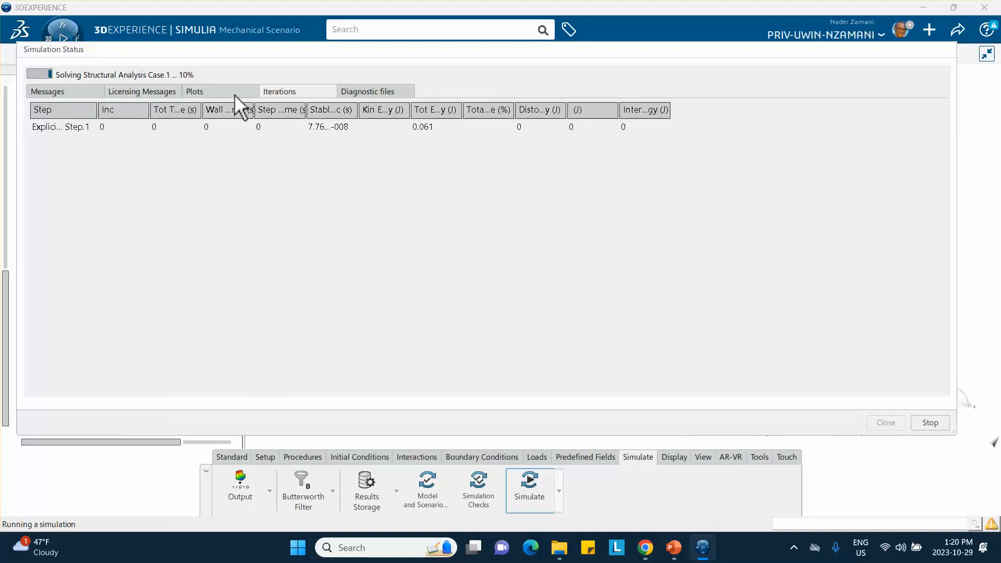
pyautogui.click(272, 128)
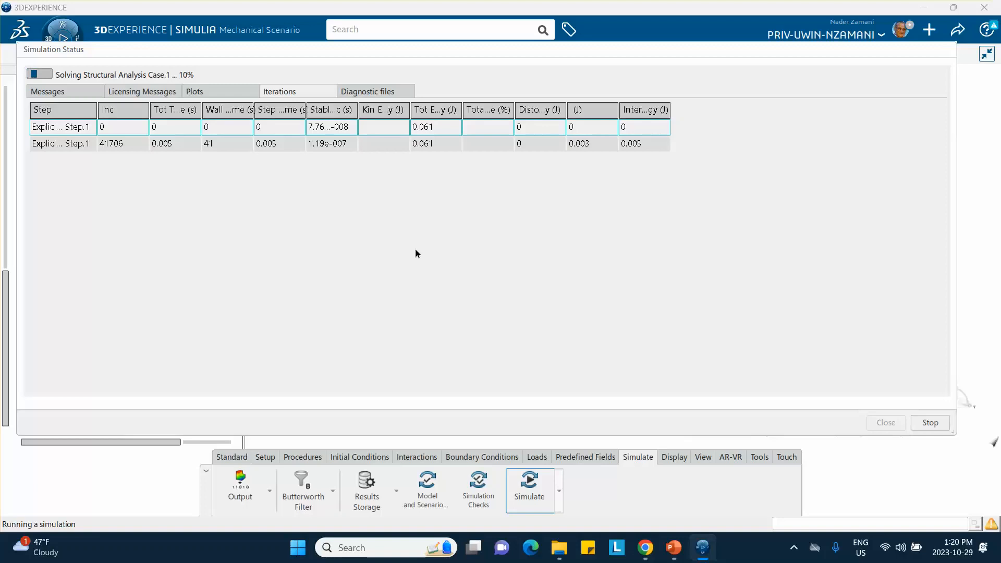
pyautogui.click(156, 146)
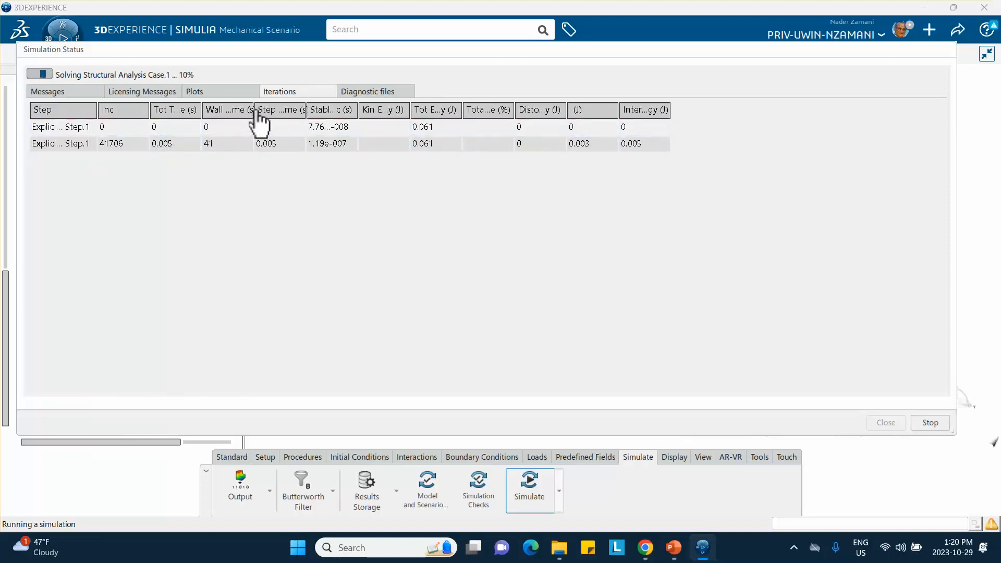
pyautogui.moveTo(260, 111); pyautogui.dragTo(286, 112)
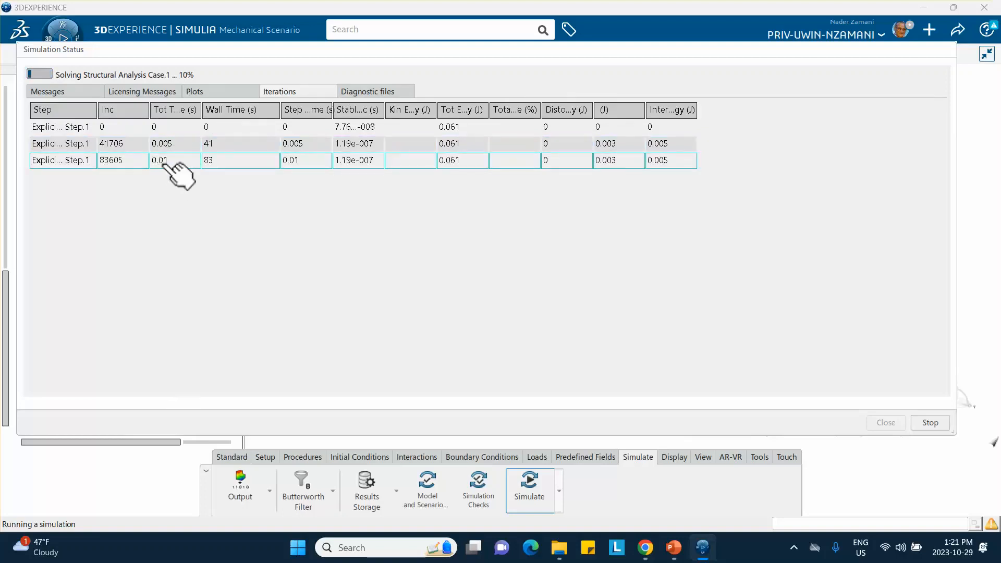
pyautogui.click(213, 129)
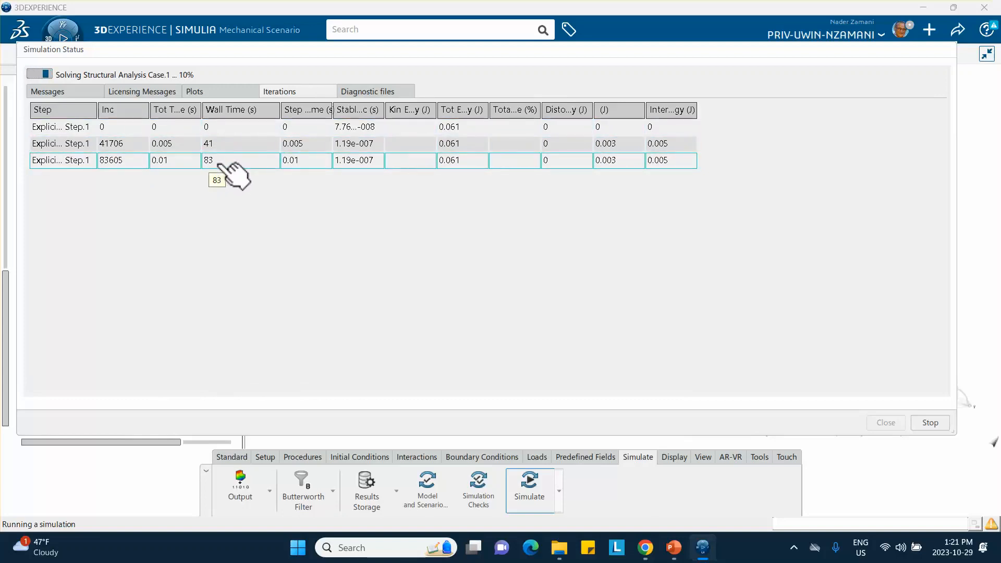
# Monitor the remaining iterations until the solution finishes and close the simulation status.
pyautogui.click(795, 551)
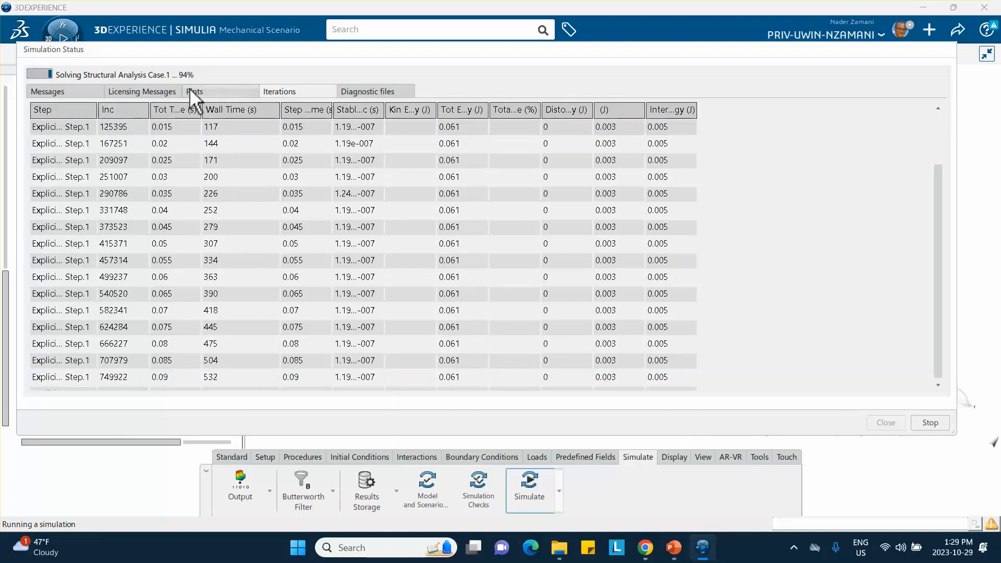
pyautogui.moveTo(193, 95)
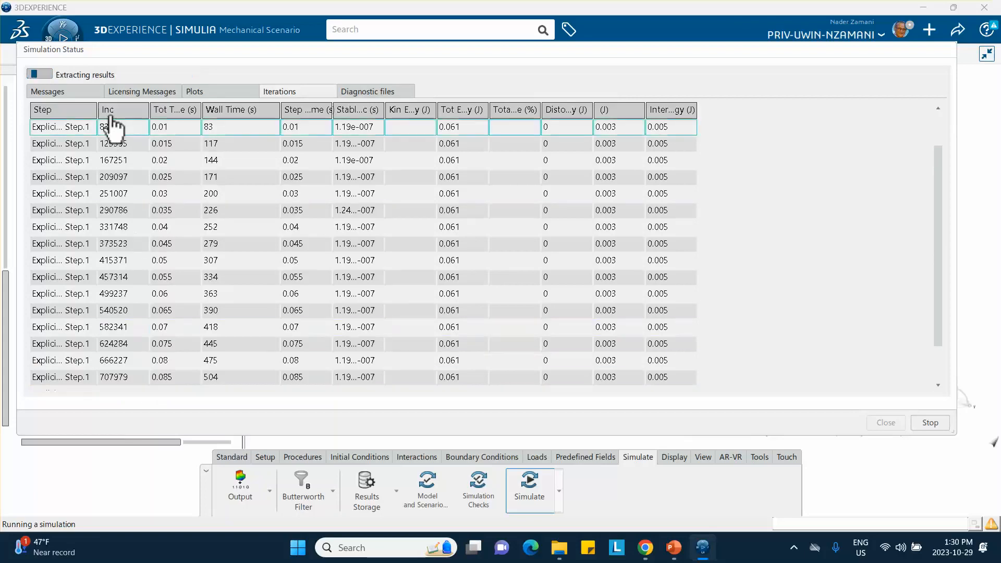
pyautogui.scroll(-1, 120, 330)
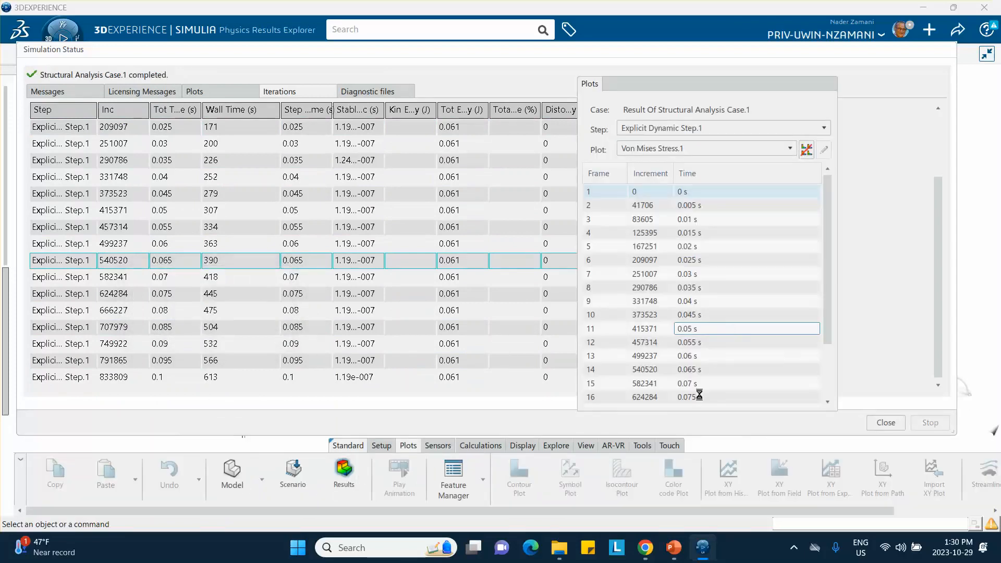
pyautogui.click(886, 423)
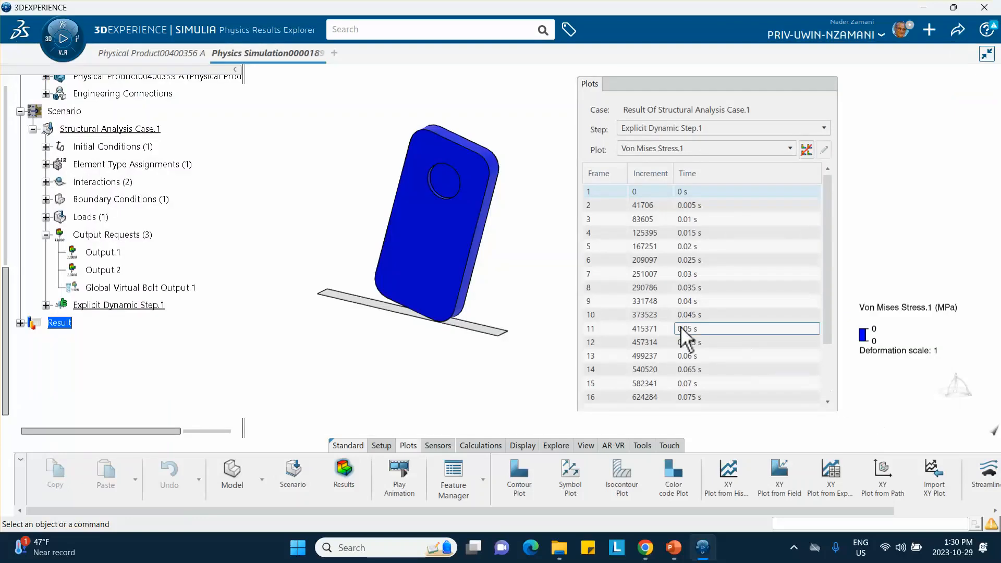
# Step through the Von Mises Stress.1 frames from 0.005 s to the final 0.1 s with the impact corner and floor in view.
pyautogui.moveTo(292, 315); pyautogui.dragTo(296, 322, button='middle')
pyautogui.moveTo(494, 337); pyautogui.dragTo(470, 276, button='middle')
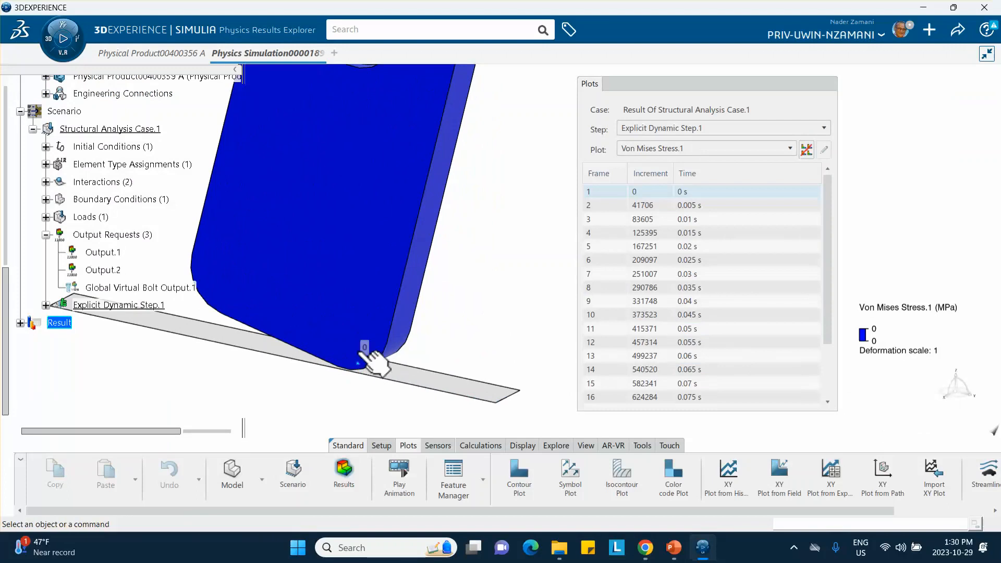
pyautogui.moveTo(364, 350); pyautogui.dragTo(378, 382, button='middle')
pyautogui.moveTo(341, 174); pyautogui.dragTo(323, 246, button='middle')
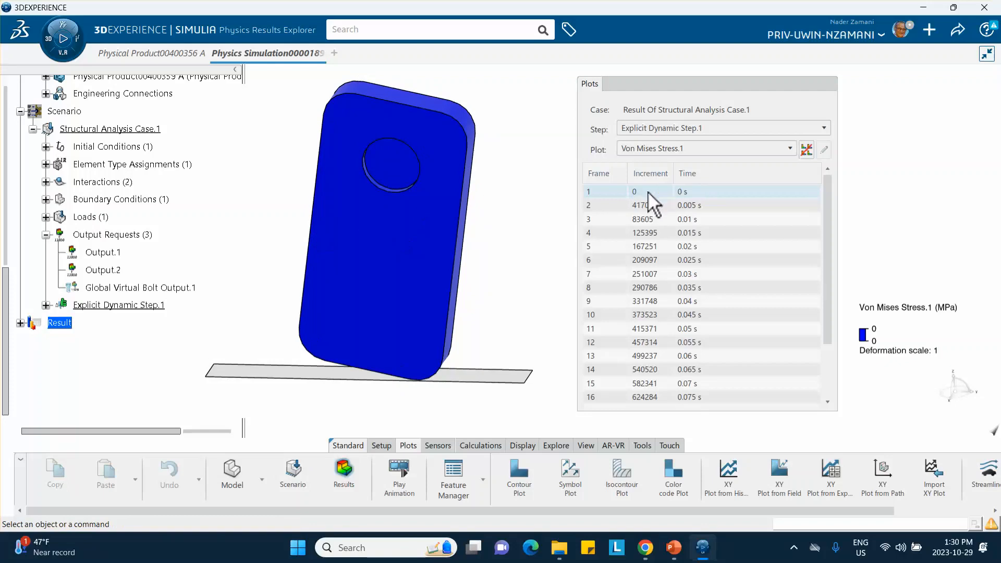
pyautogui.click(646, 205)
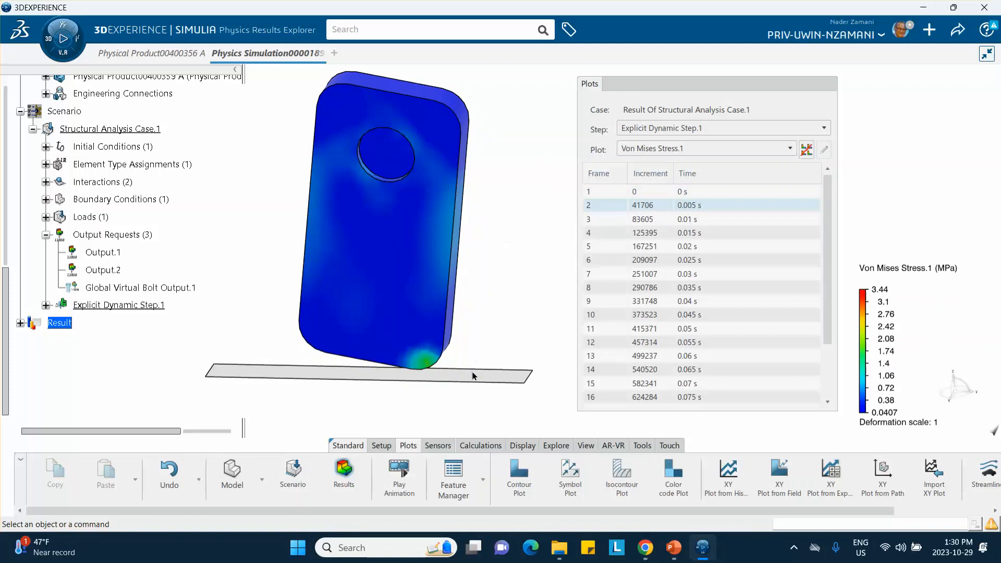
pyautogui.click(641, 219)
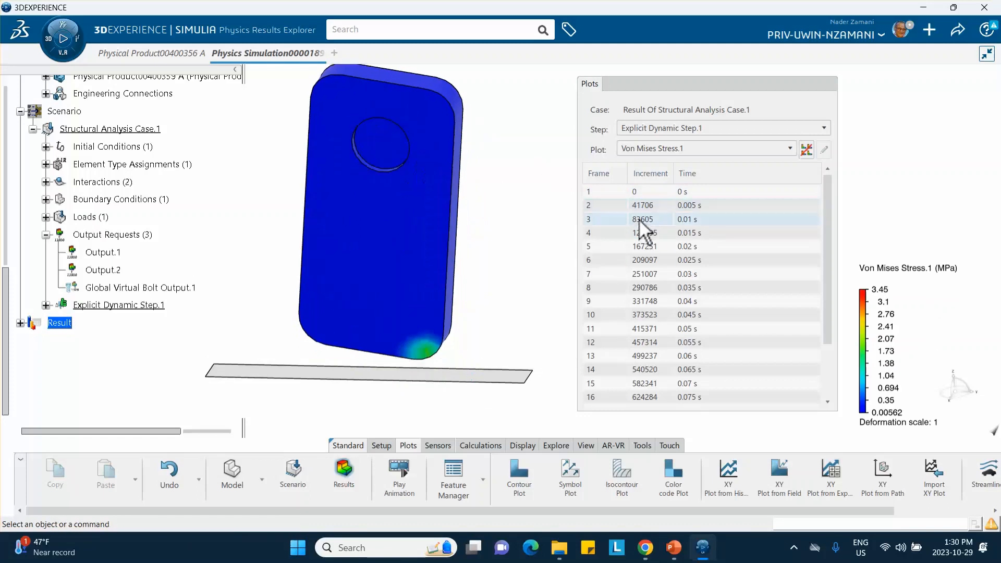
pyautogui.click(639, 234)
pyautogui.click(645, 246)
pyautogui.click(647, 260)
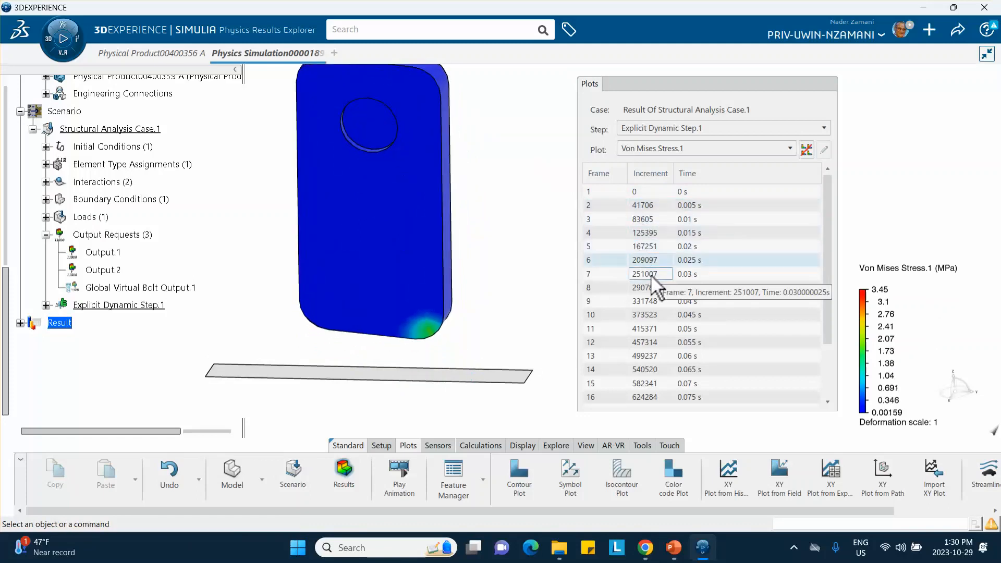
pyautogui.click(650, 274)
pyautogui.click(652, 287)
pyautogui.click(652, 301)
pyautogui.click(651, 314)
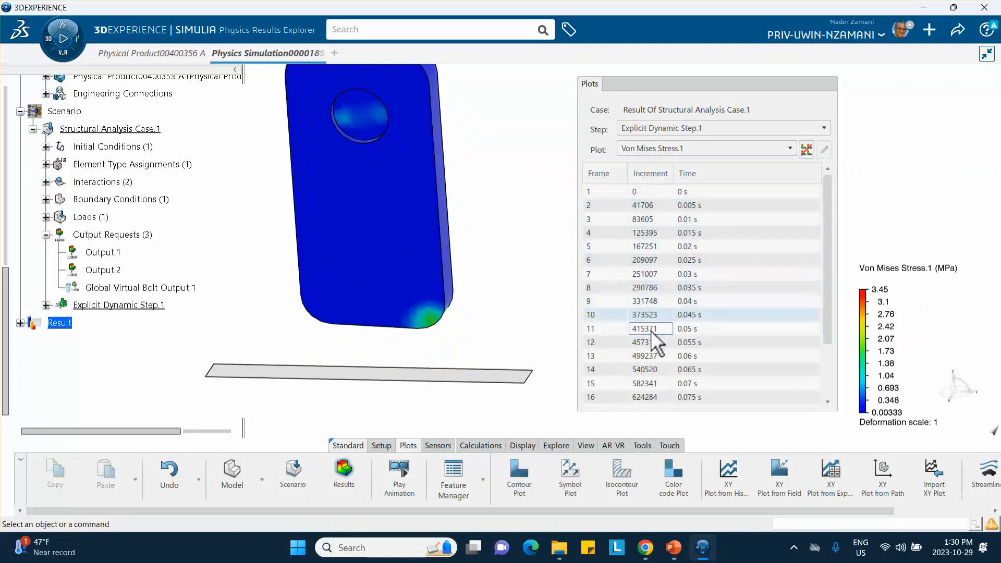
pyautogui.click(651, 328)
pyautogui.scroll(-2, 653, 336)
pyautogui.click(652, 359)
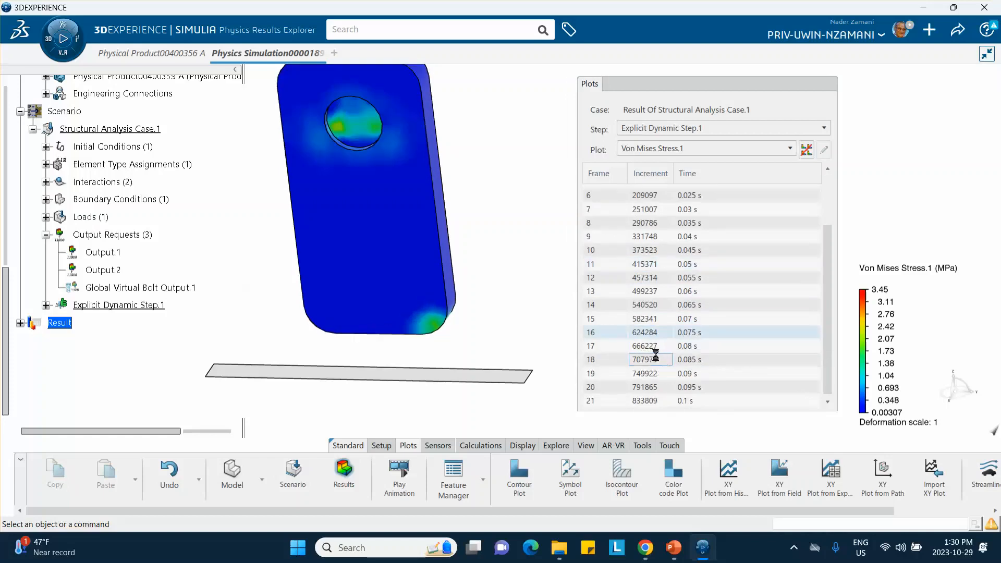
pyautogui.click(655, 373)
pyautogui.click(660, 387)
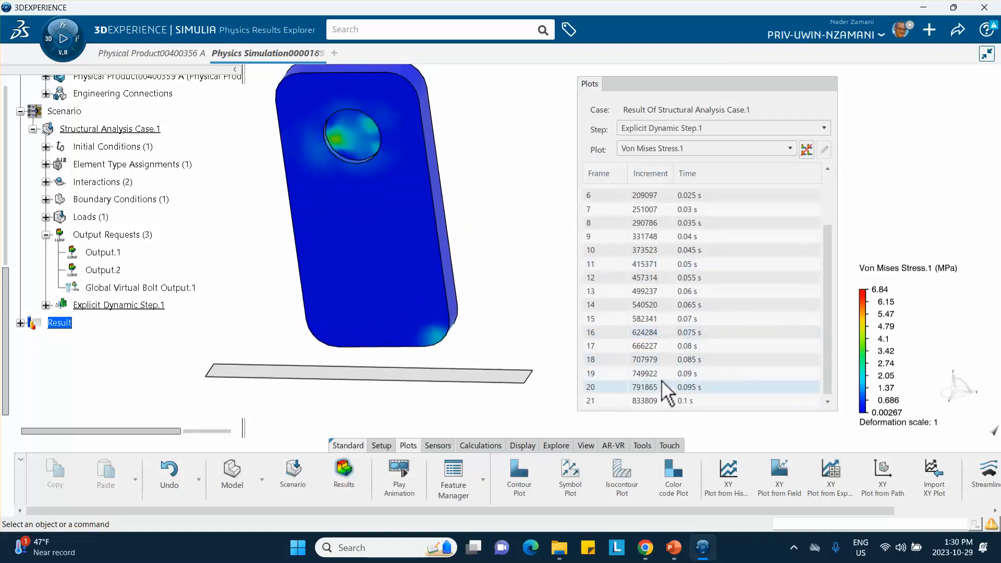
pyautogui.click(660, 400)
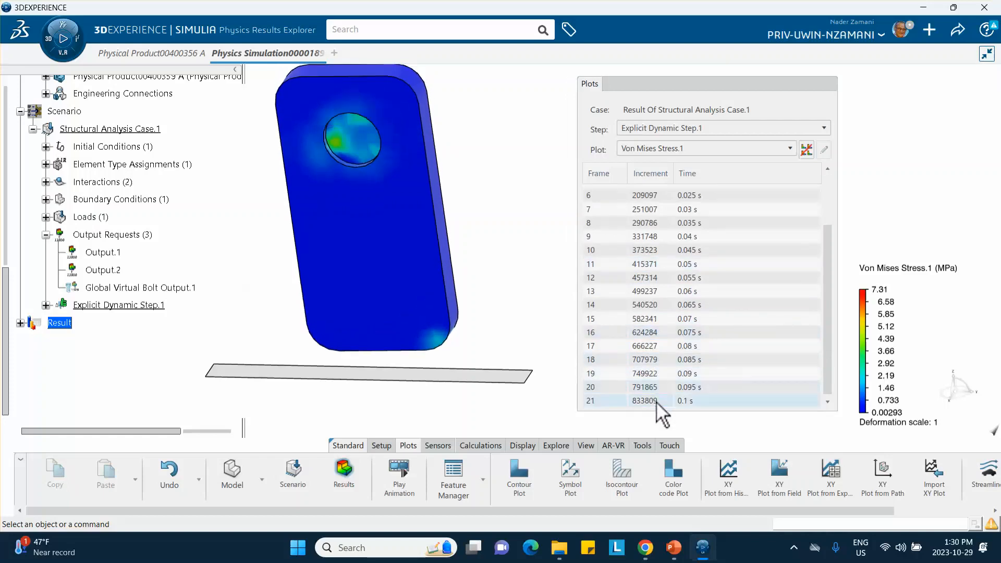
# Play the Von Mises stress animation and set its time control to Speed at 4x.
pyautogui.click(399, 476)
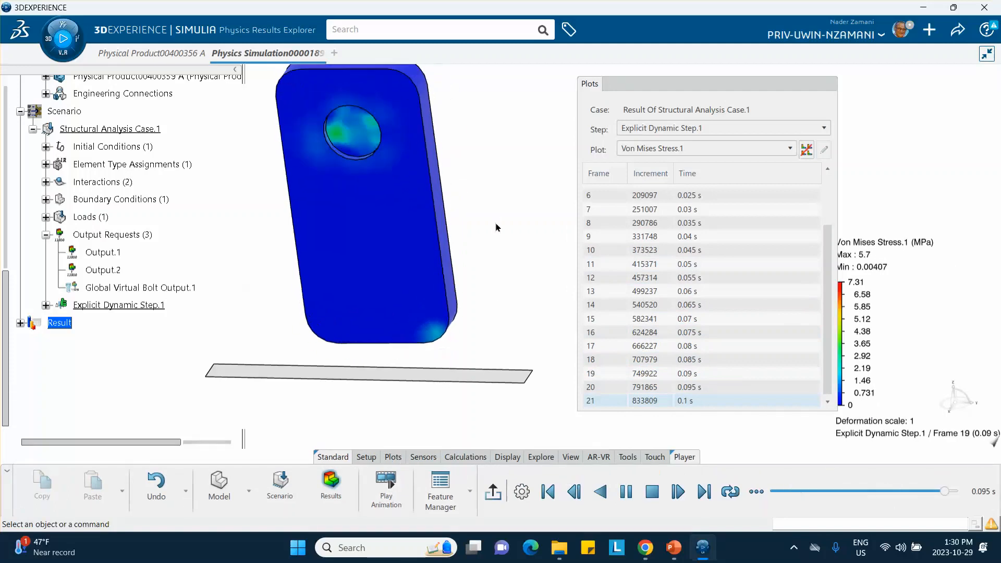
pyautogui.click(756, 491)
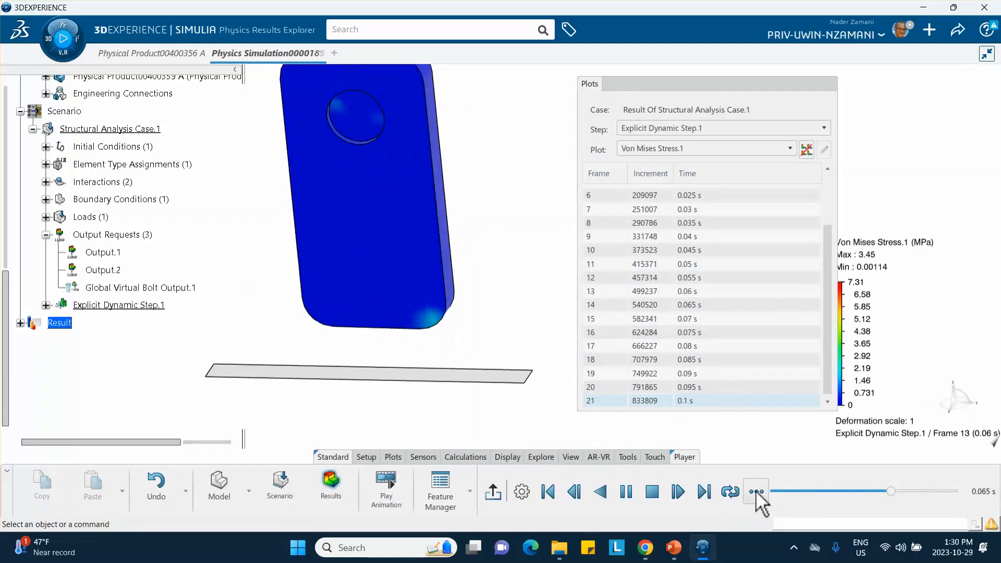
pyautogui.click(724, 459)
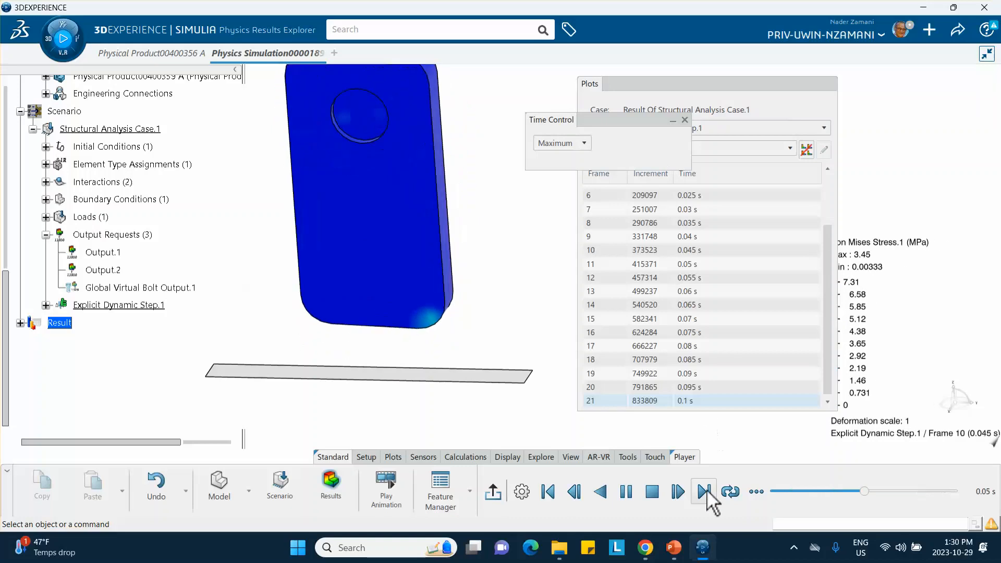
pyautogui.click(568, 143)
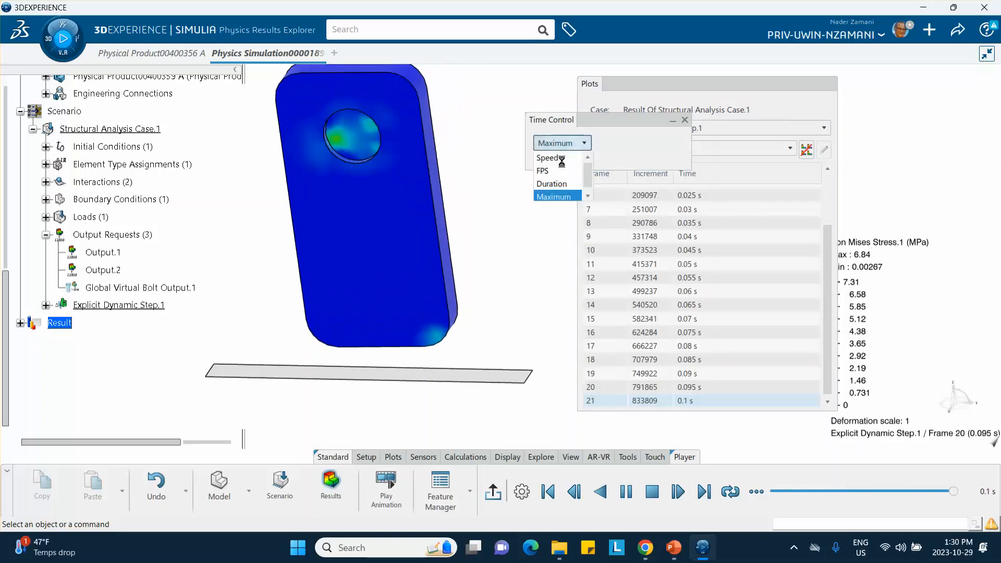
pyautogui.click(555, 159)
pyautogui.moveTo(640, 169); pyautogui.dragTo(613, 168)
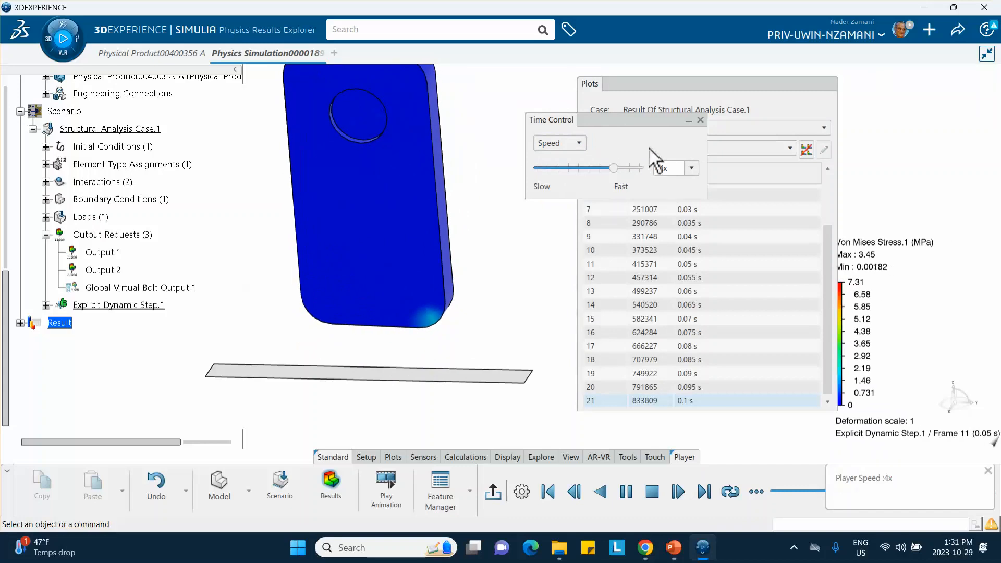
pyautogui.click(700, 120)
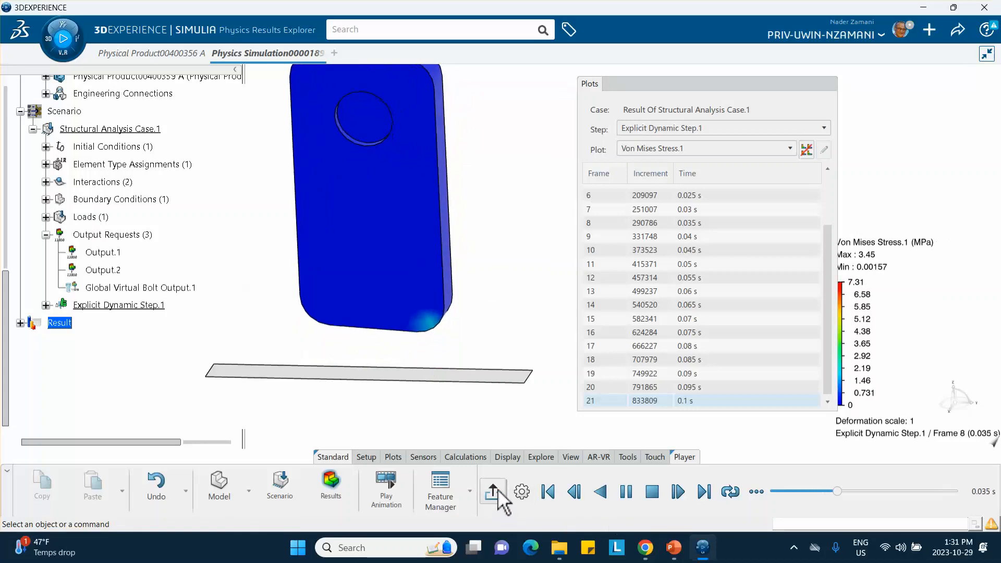
# Switch the animated plot to Plastic Strain.1 and examine the impact corner and the circular insert.
pyautogui.click(652, 149)
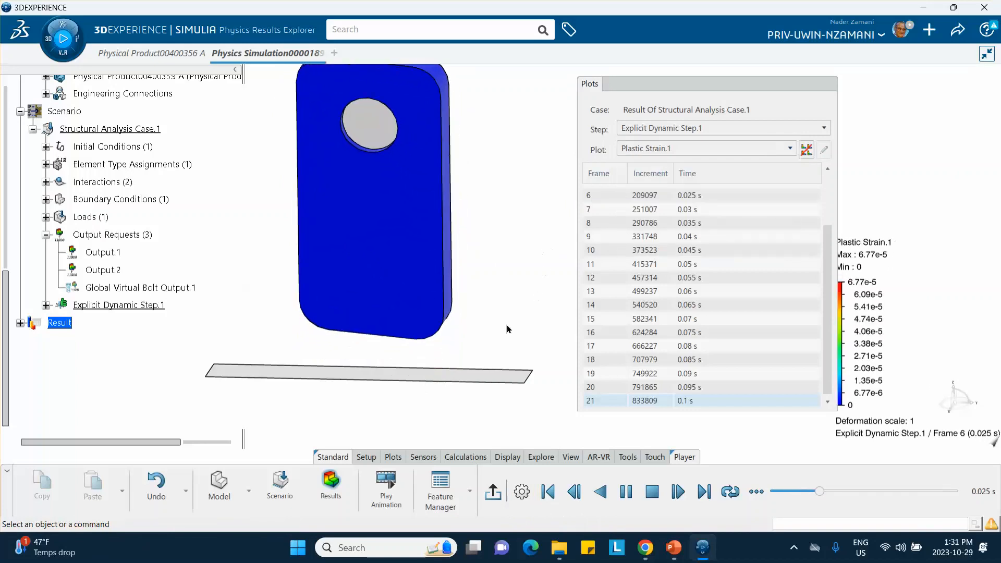
pyautogui.moveTo(501, 342); pyautogui.dragTo(459, 313, button='middle')
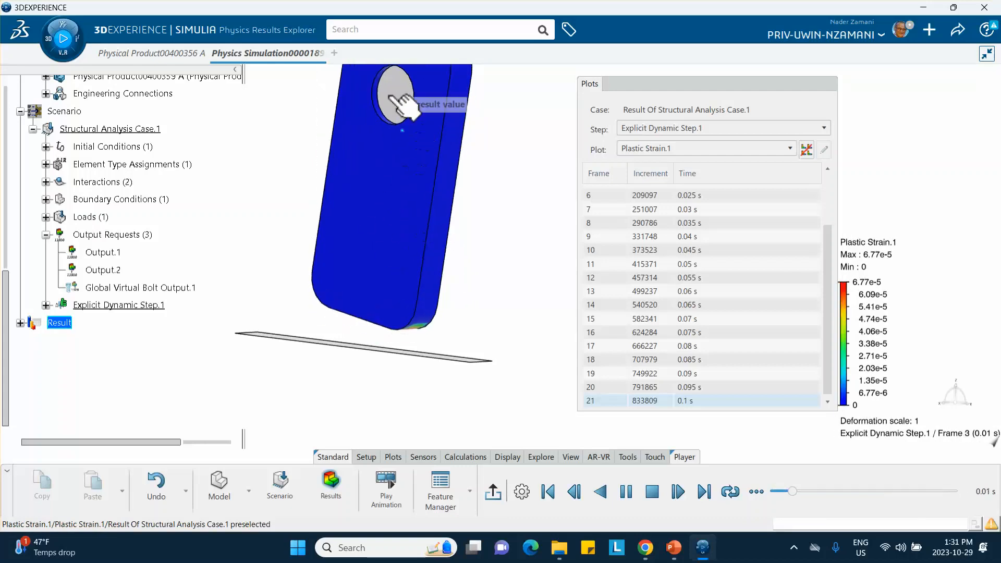
pyautogui.moveTo(480, 146); pyautogui.dragTo(478, 200, button='middle')
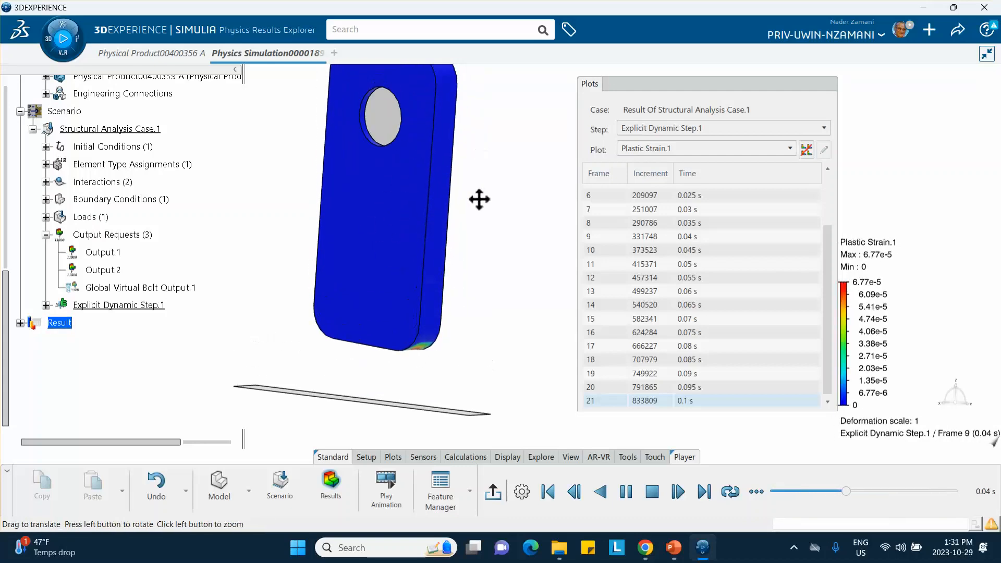
# Display the Displacement.1 plot with the Plots dialog collapsed, and exit the animation player.
pyautogui.click(644, 149)
pyautogui.click(645, 188)
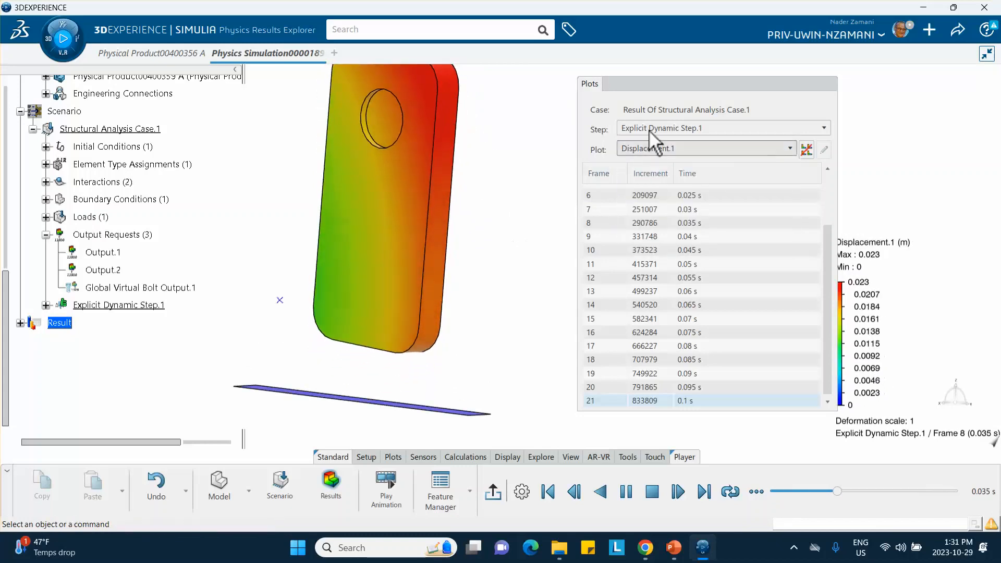
pyautogui.click(683, 84)
pyautogui.moveTo(493, 193); pyautogui.dragTo(527, 235, button='middle')
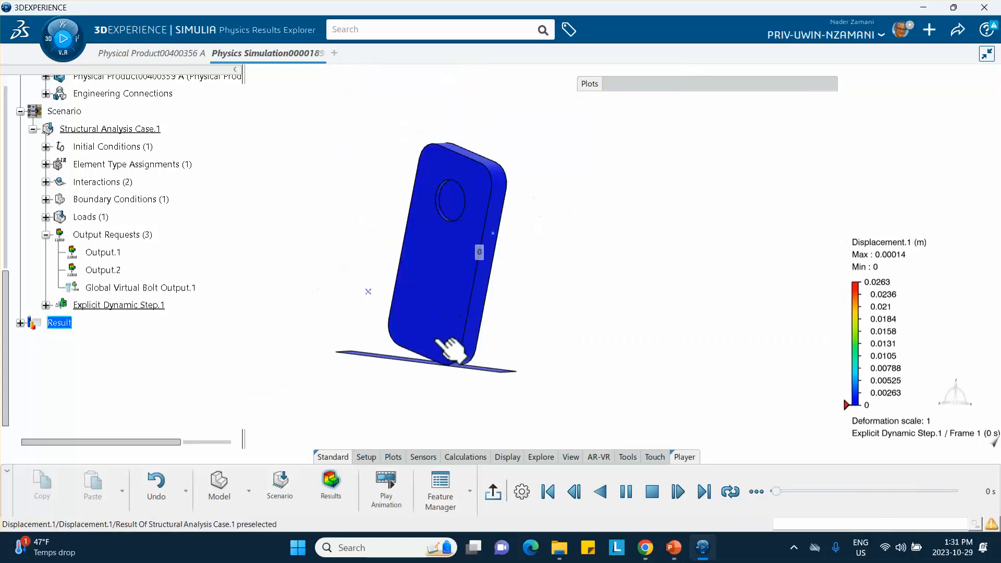
pyautogui.click(493, 491)
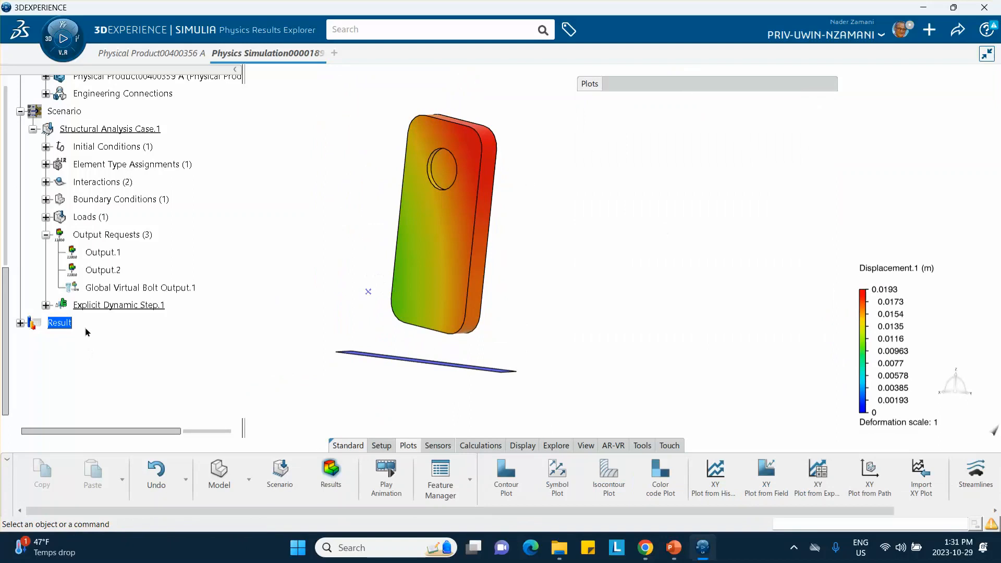
# Return to the Physical Product00400356 A window and activate its root product for assembly editing.
pyautogui.scroll(10, 156, 234)
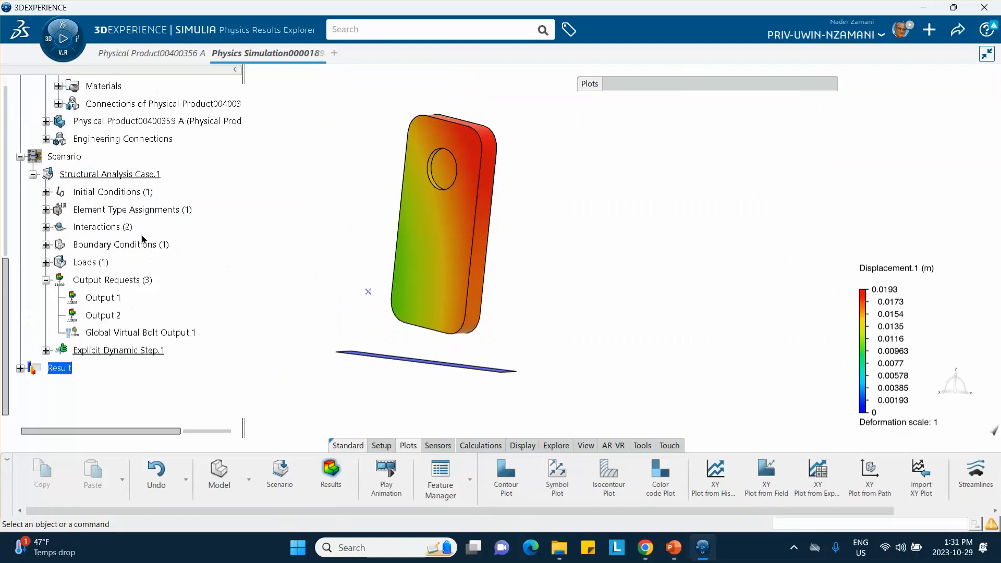
pyautogui.click(133, 157)
pyautogui.click(140, 53)
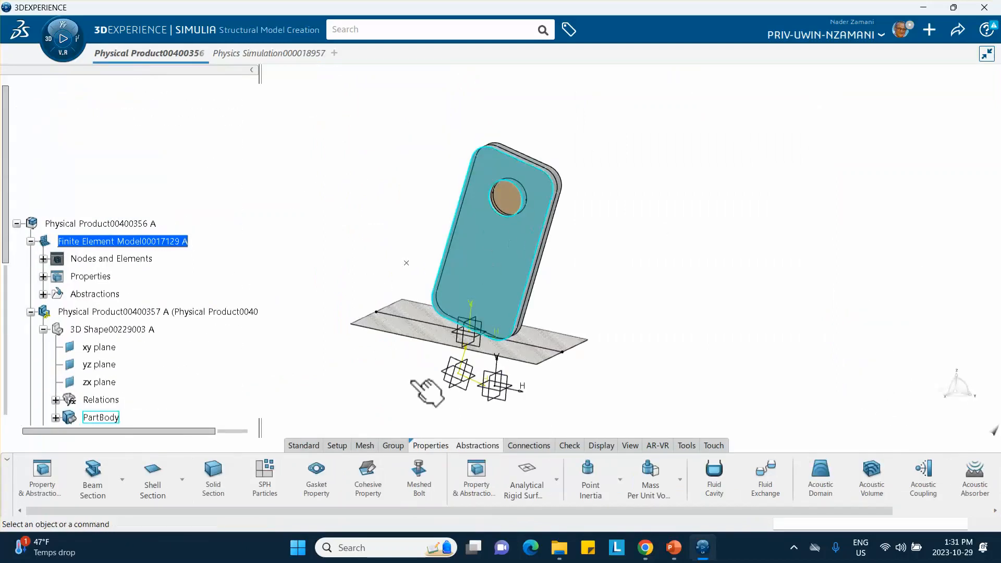
pyautogui.moveTo(501, 354); pyautogui.dragTo(351, 276, button='middle')
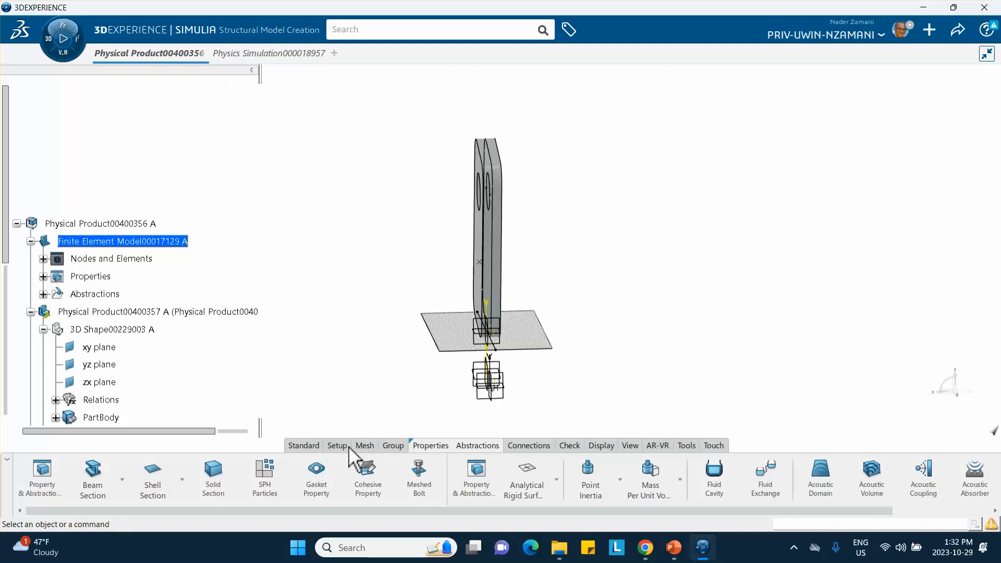
pyautogui.doubleClick(102, 224)
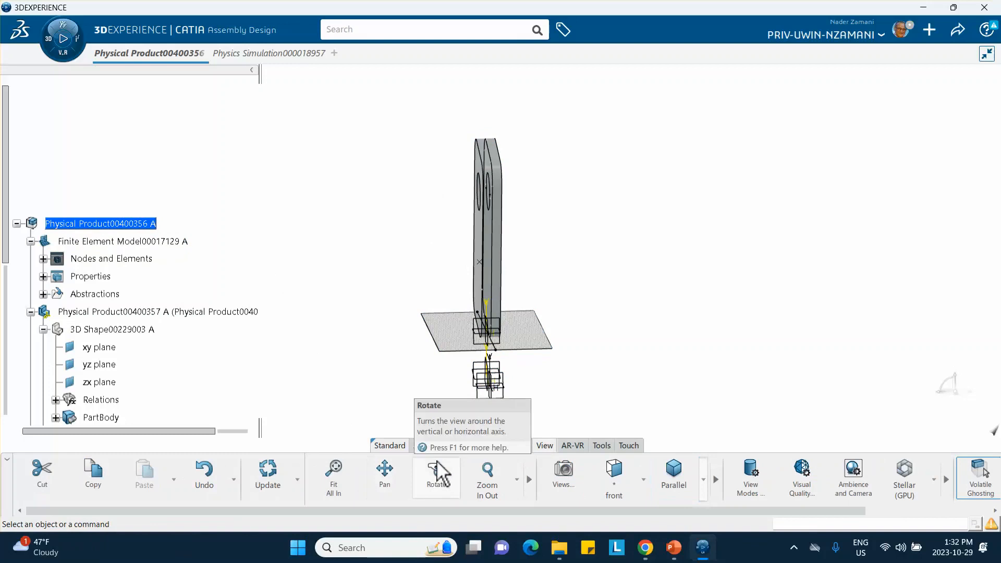
# Tilt the phone assembly around the Y axis with Manipulate, keeping the movement with respect to constraints.
pyautogui.click(431, 446)
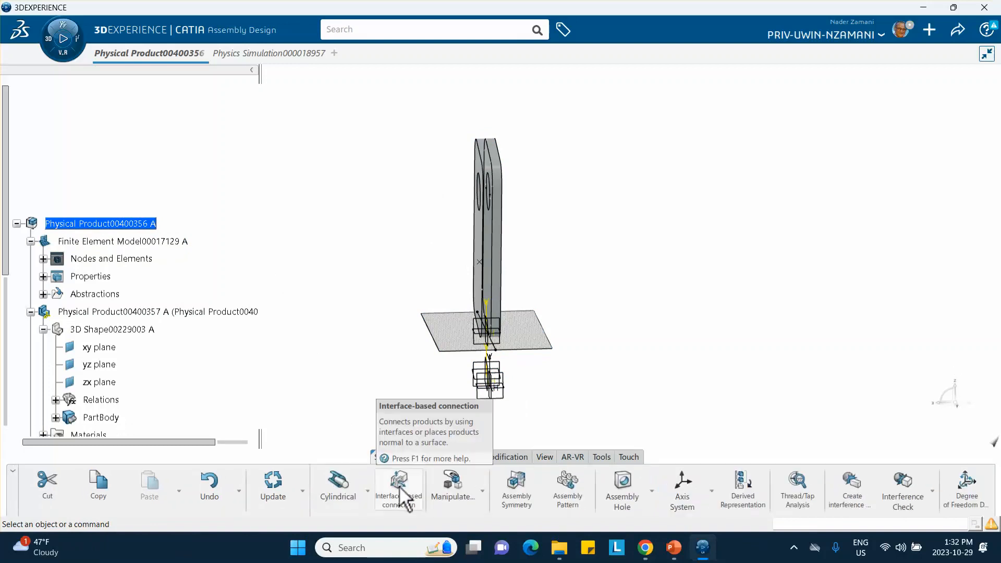
pyautogui.click(483, 492)
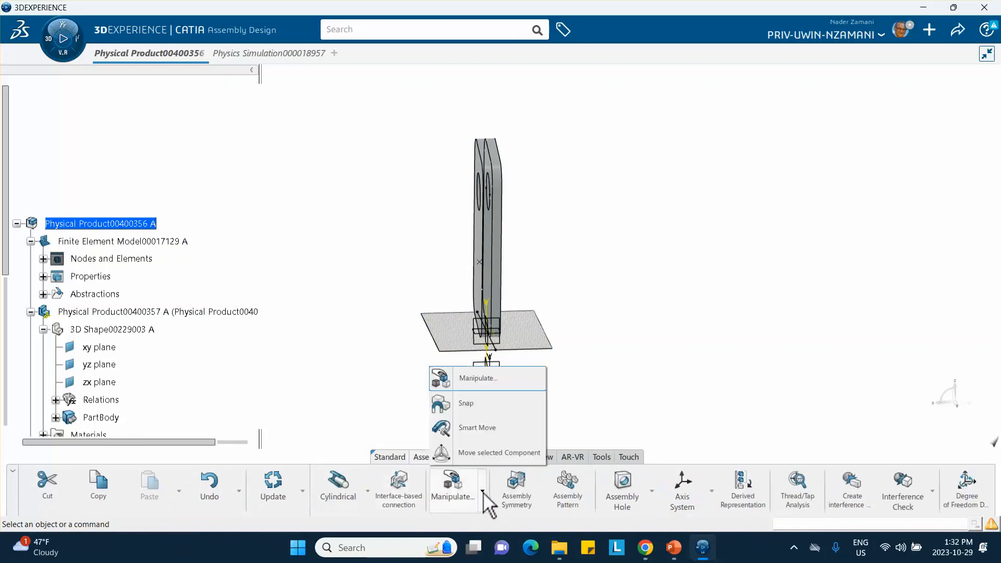
pyautogui.click(477, 379)
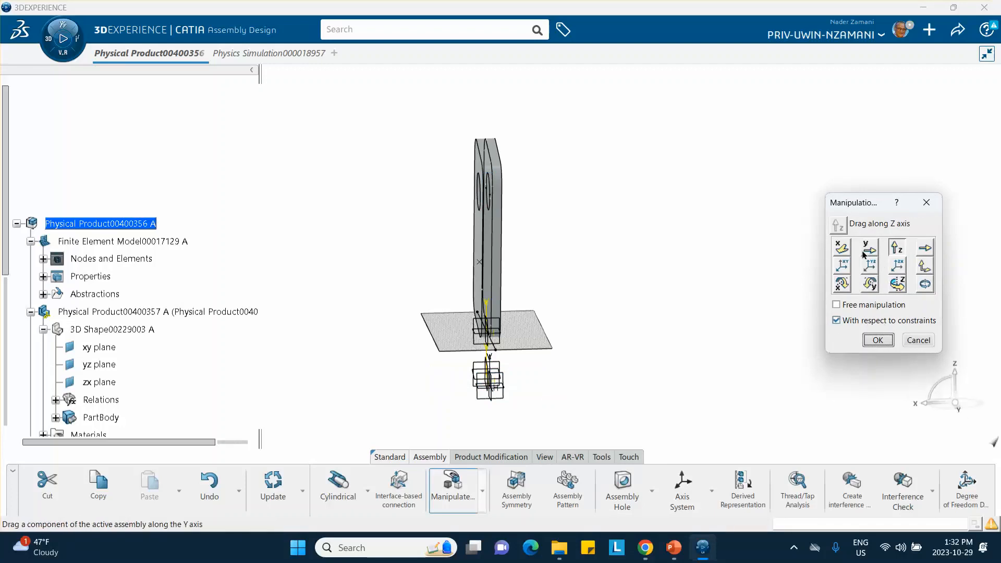
pyautogui.click(876, 290)
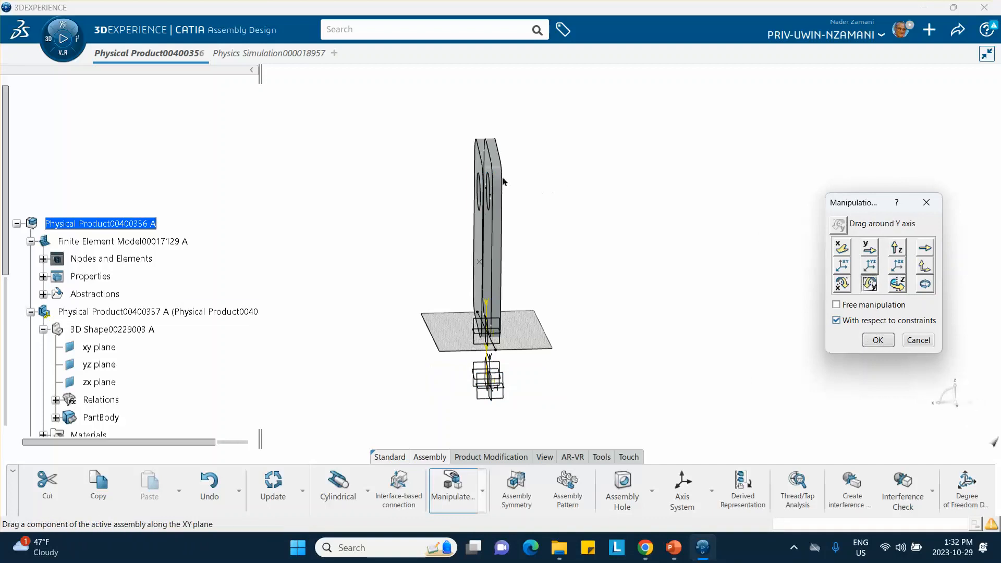
pyautogui.moveTo(498, 176); pyautogui.dragTo(521, 184)
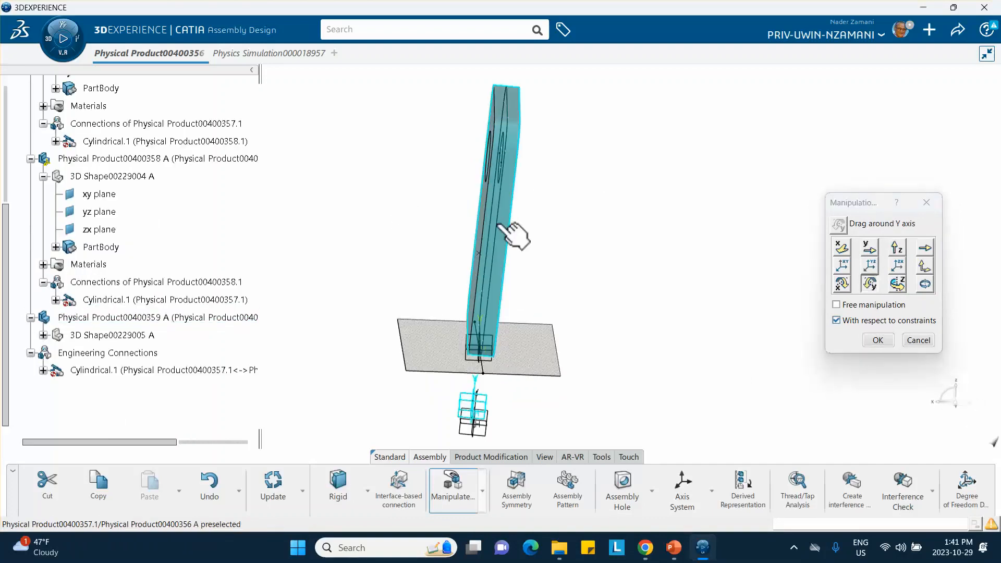
pyautogui.moveTo(501, 221); pyautogui.dragTo(505, 221)
# In the front view, raise the phone slightly along the Z axis so its lowest corner clears the floor, and accept the manipulation.
pyautogui.middleClick(512, 248)
pyautogui.click(511, 248)
pyautogui.moveTo(512, 248); pyautogui.dragTo(511, 164, button='middle')
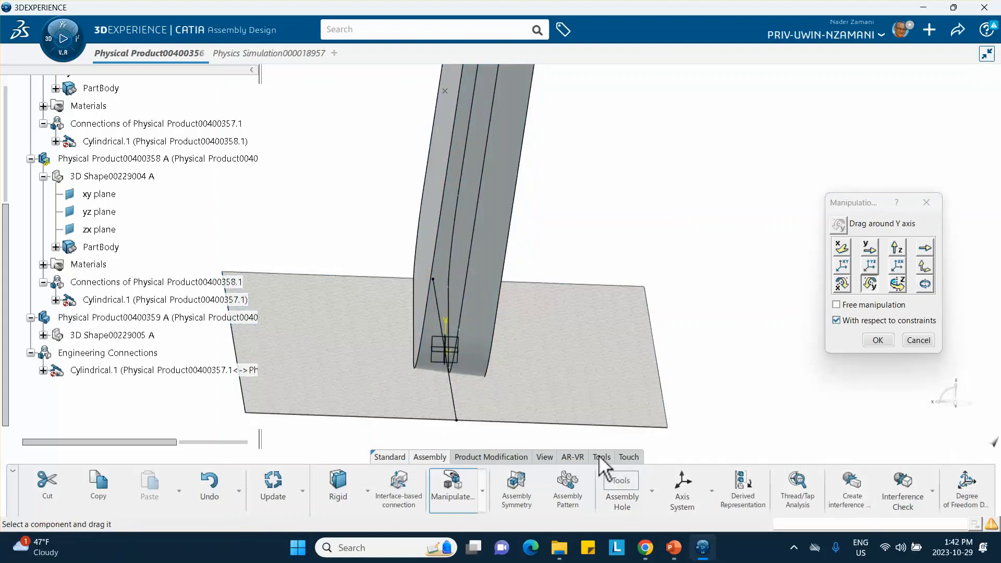
pyautogui.click(544, 457)
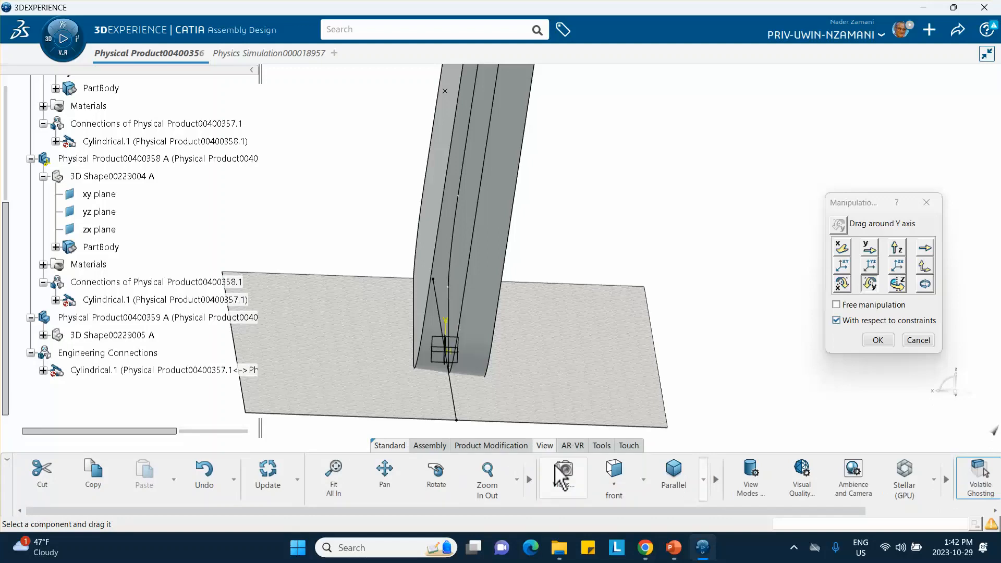
pyautogui.click(605, 475)
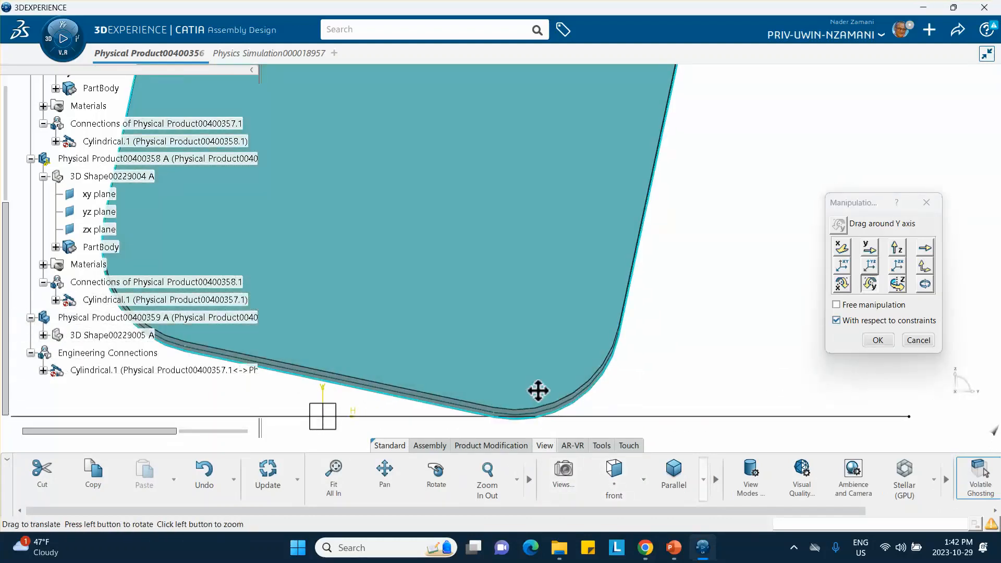
pyautogui.click(897, 247)
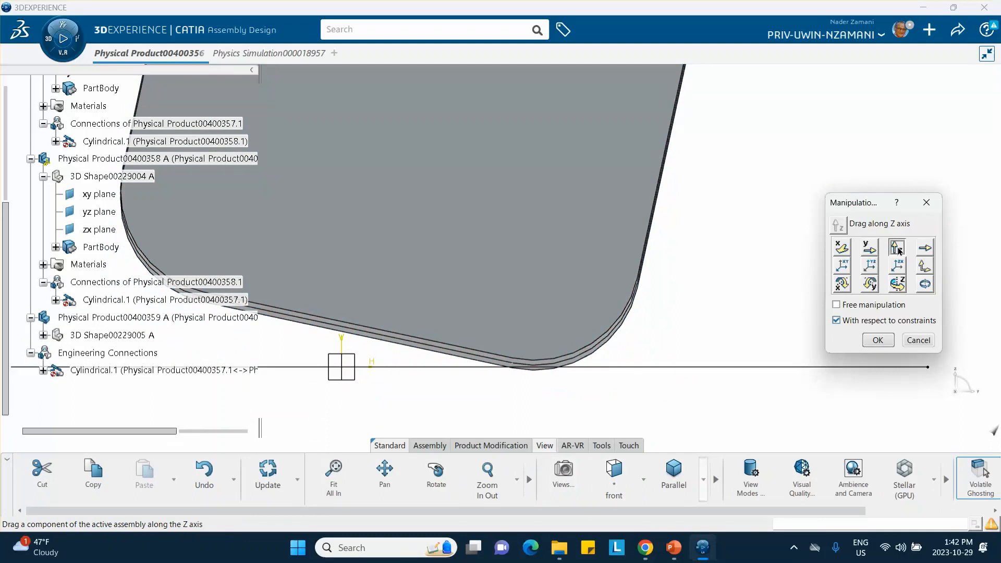
pyautogui.moveTo(591, 301); pyautogui.dragTo(590, 294)
pyautogui.click(878, 340)
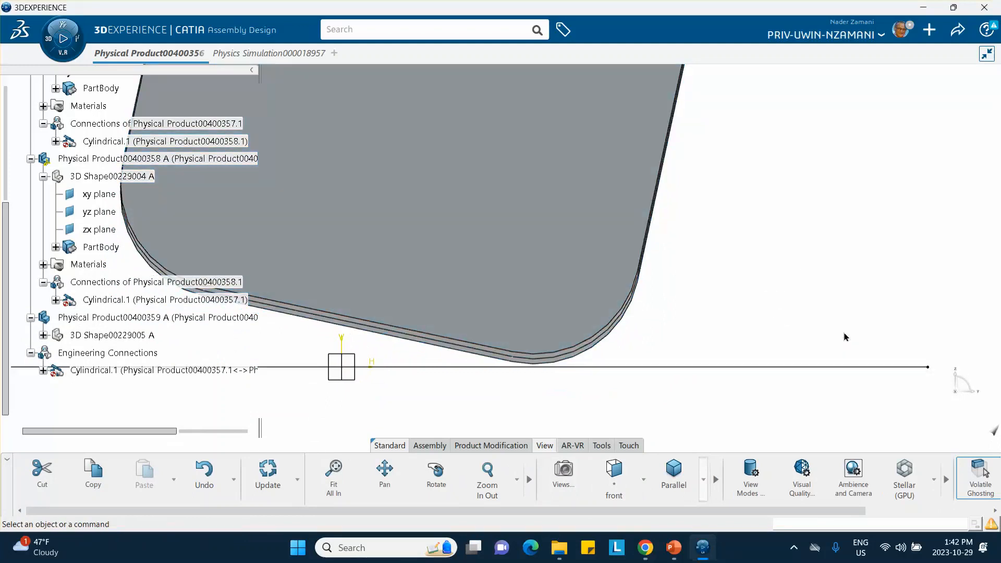
# Examine the gap between the tilted phone's bottom edge and the floor in the left view.
pyautogui.moveTo(755, 285); pyautogui.dragTo(755, 286, button='middle')
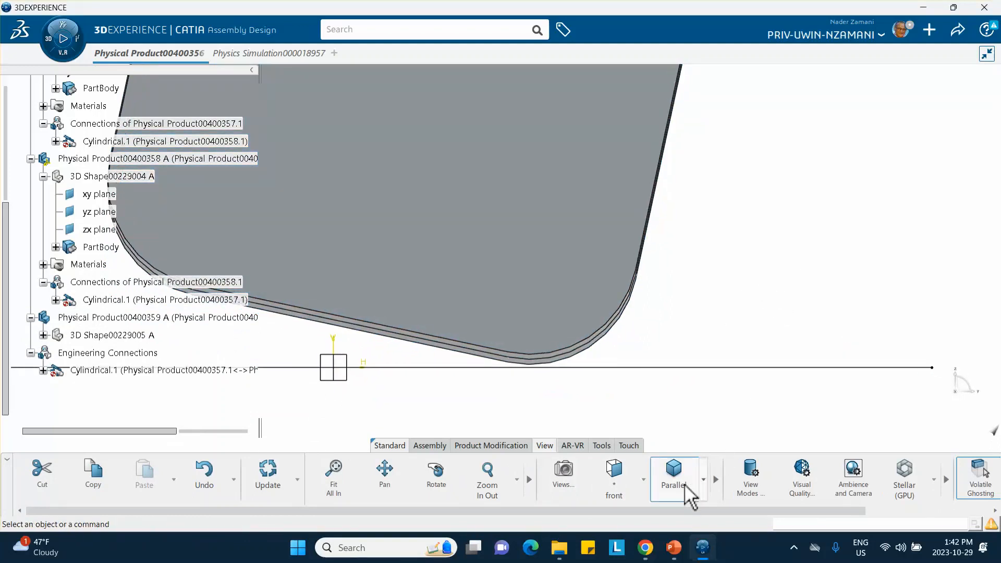
pyautogui.click(644, 478)
pyautogui.click(655, 339)
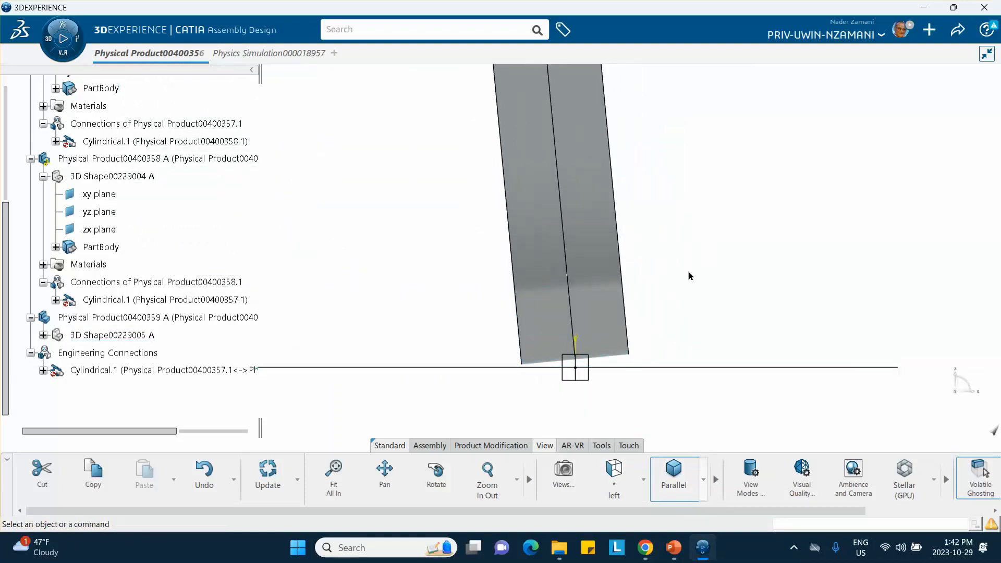
pyautogui.keyDown('ctrl'); pyautogui.moveTo(690, 277); pyautogui.dragTo(698, 381, button='middle'); pyautogui.keyUp('ctrl')
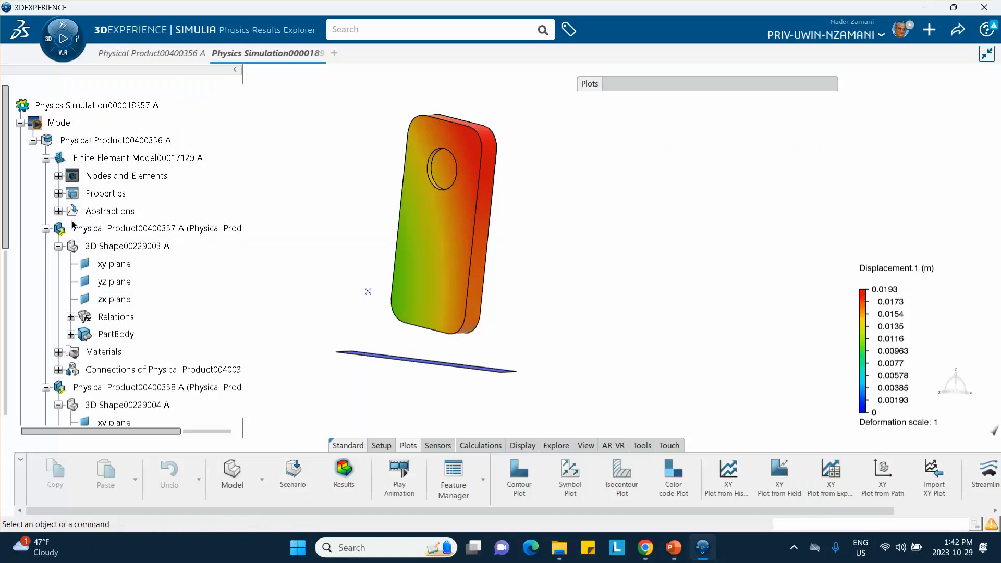
# Collapse the part, finite element model and Physical Product00400356 A branches in the simulation's tree.
pyautogui.scroll(-5, 73, 224)
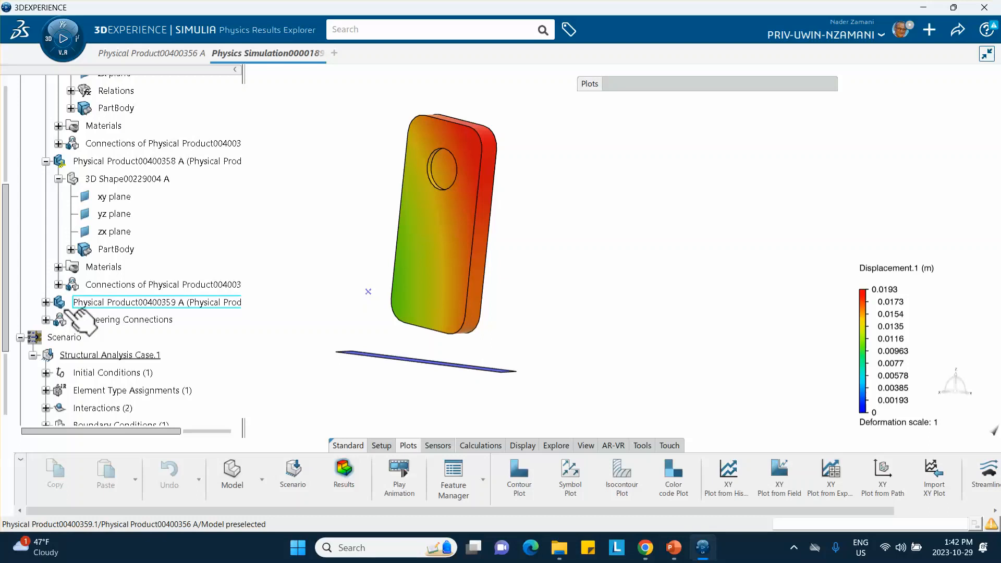
pyautogui.scroll(-3, 30, 308)
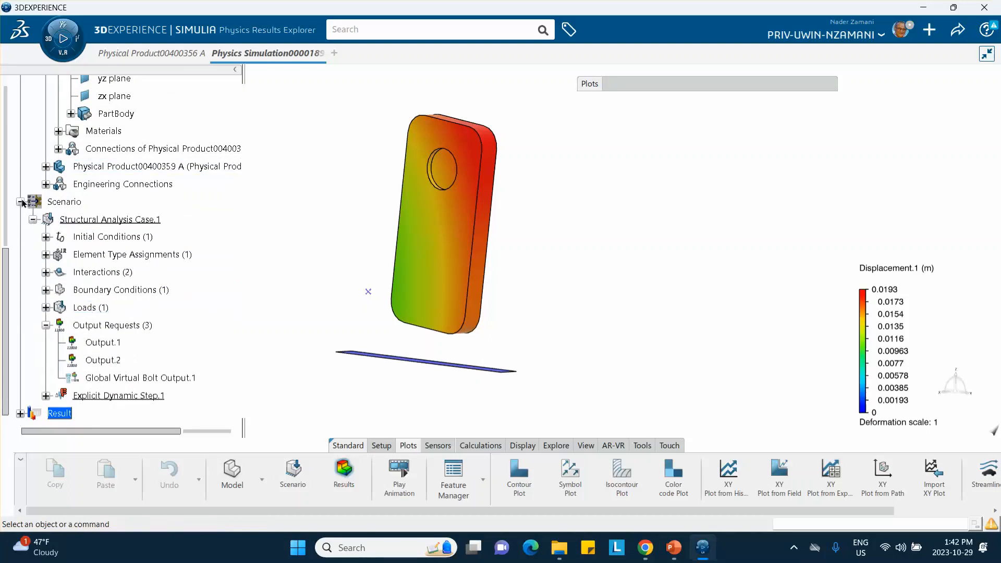
pyautogui.scroll(2, 72, 194)
pyautogui.click(45, 116)
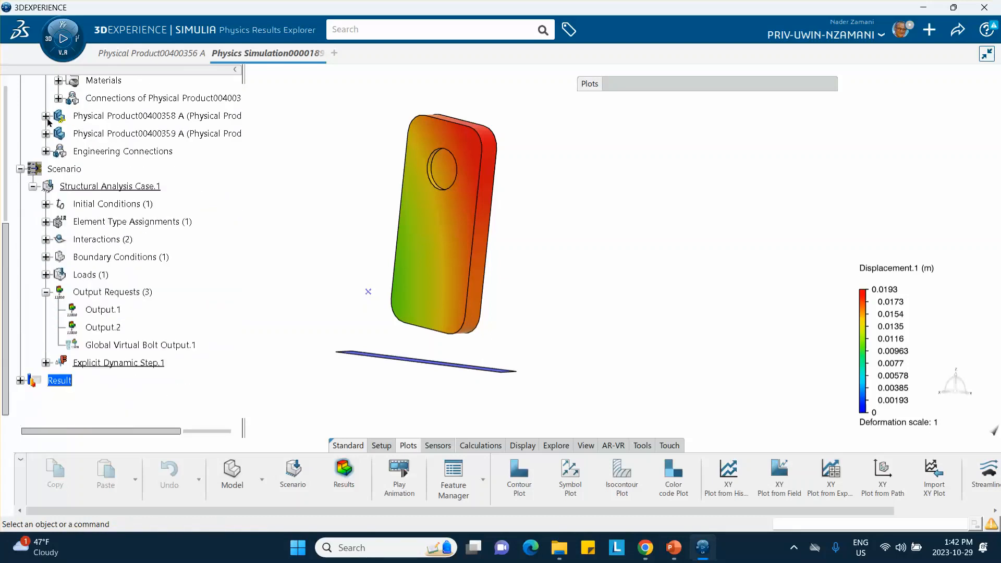
pyautogui.scroll(5, 97, 170)
pyautogui.click(46, 184)
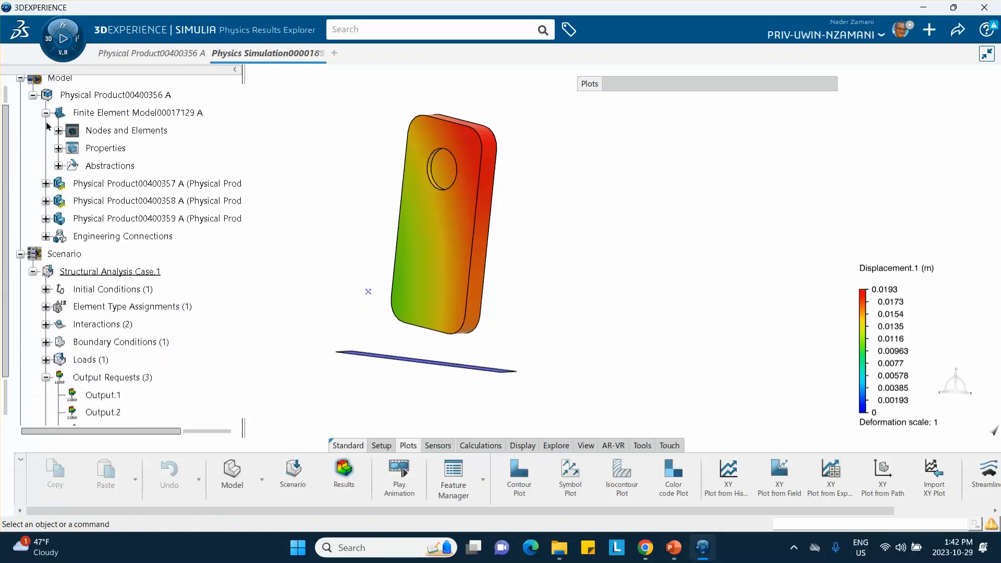
pyautogui.click(46, 113)
pyautogui.click(33, 95)
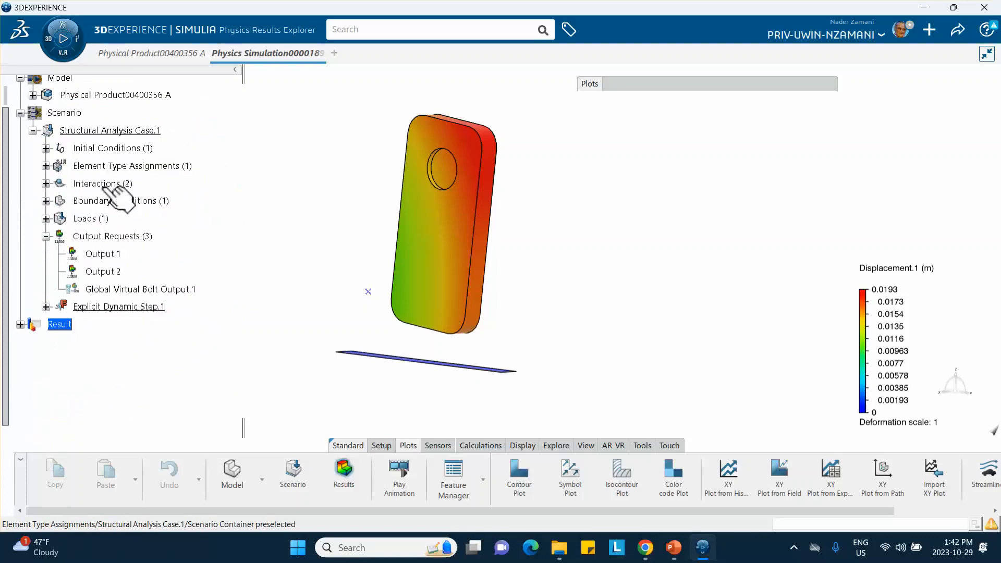
# Set the Coulomb friction coefficient of Contact Property.1 under Interactions to 0.
pyautogui.click(46, 184)
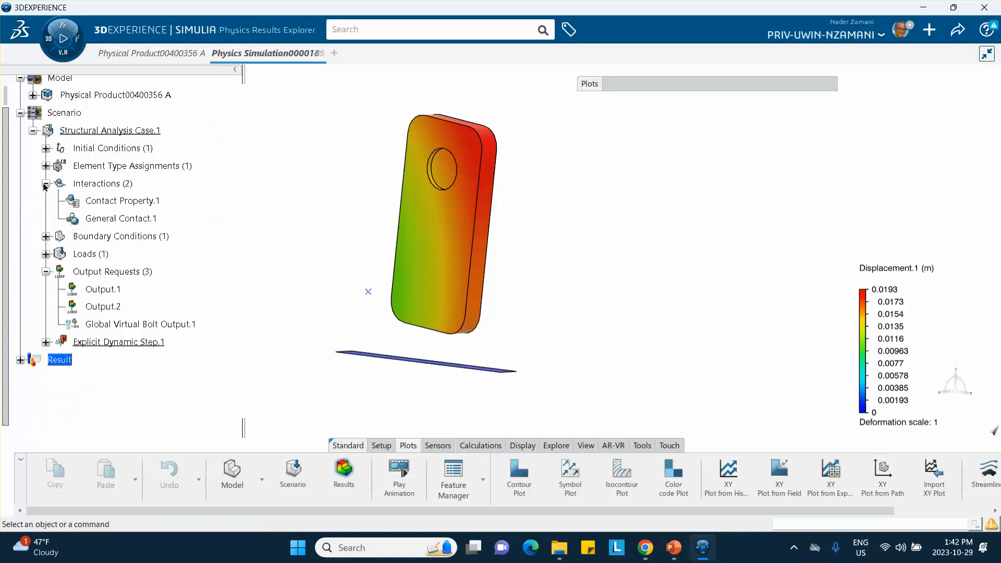
pyautogui.click(148, 201)
pyautogui.doubleClick(139, 203)
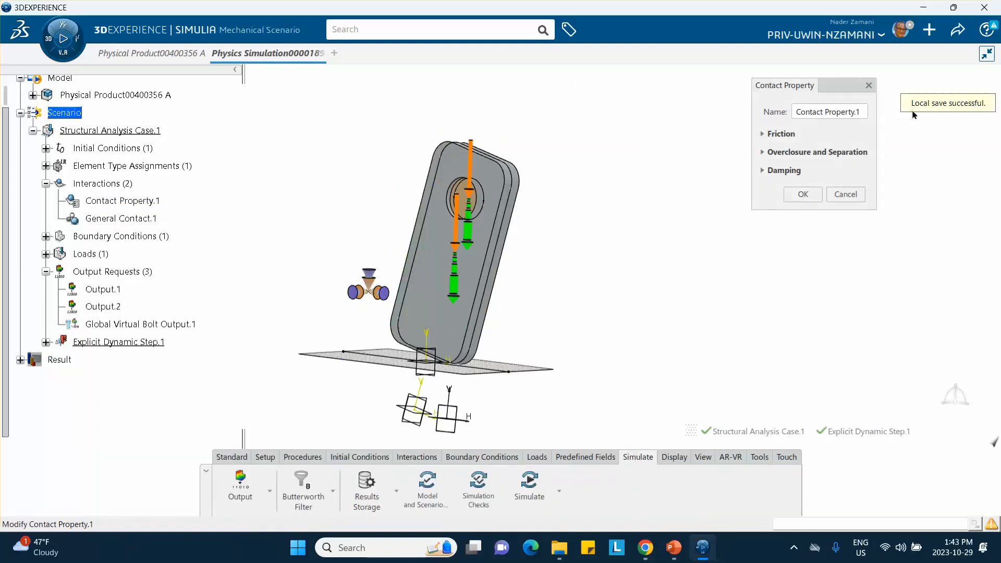
pyautogui.click(769, 135)
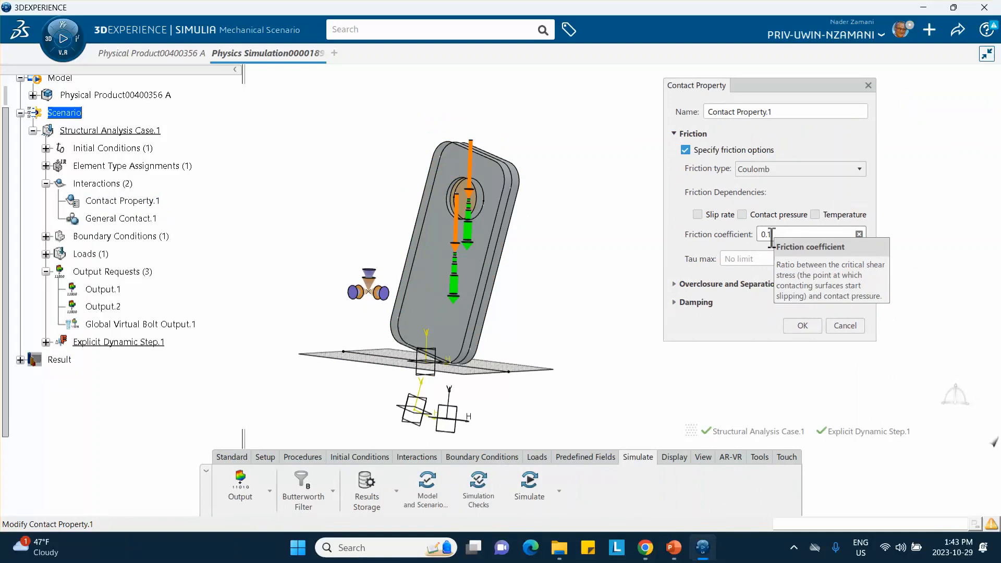
pyautogui.doubleClick(768, 234)
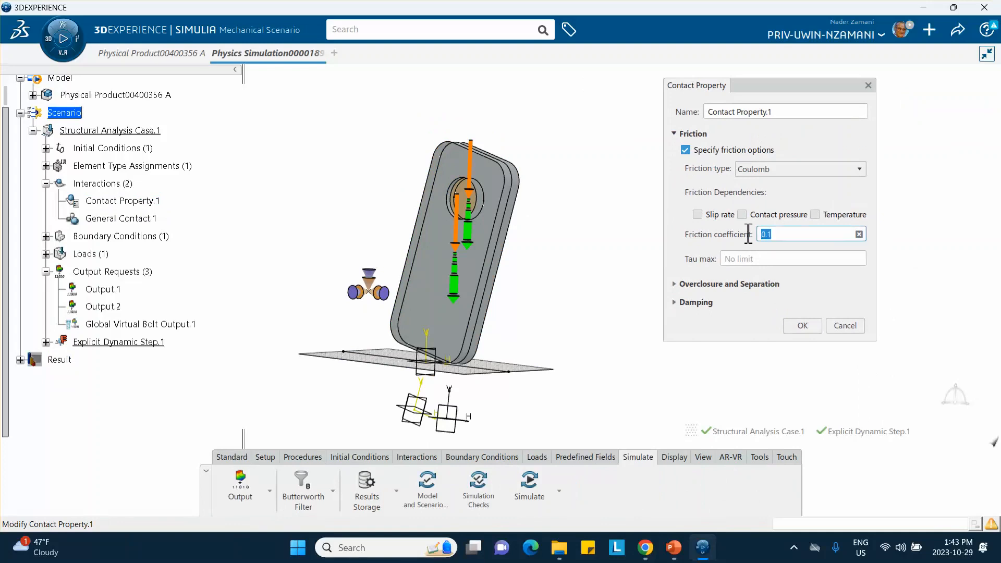
pyautogui.write('0.3')
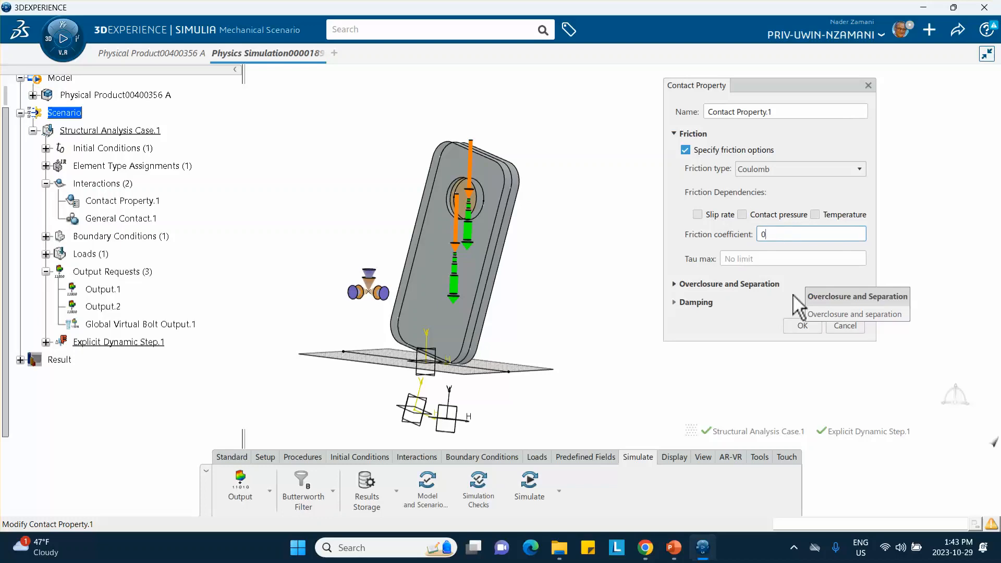
pyautogui.click(803, 326)
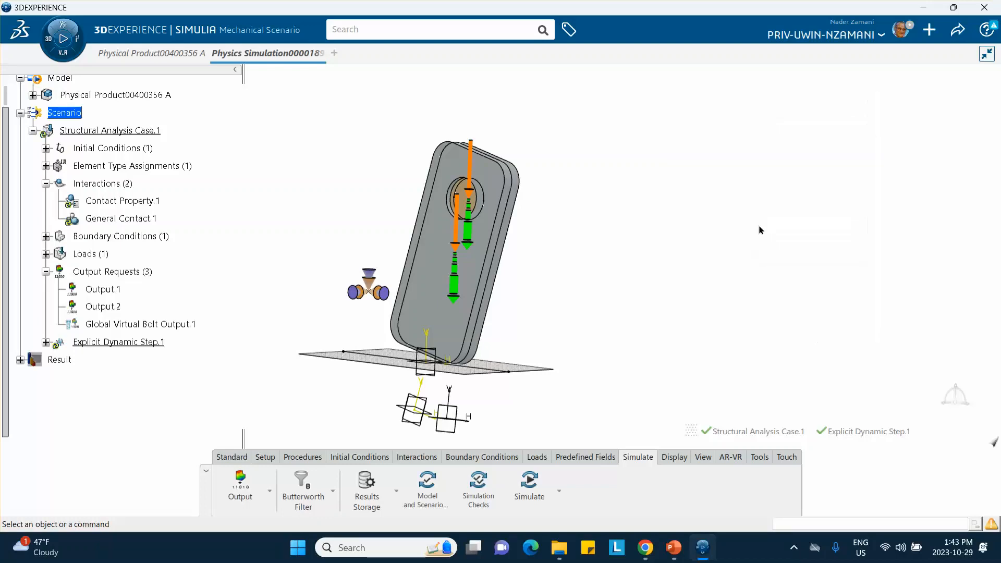
# Reopen Contact Property.1 to review its friction coefficient and the available friction types.
pyautogui.doubleClick(104, 201)
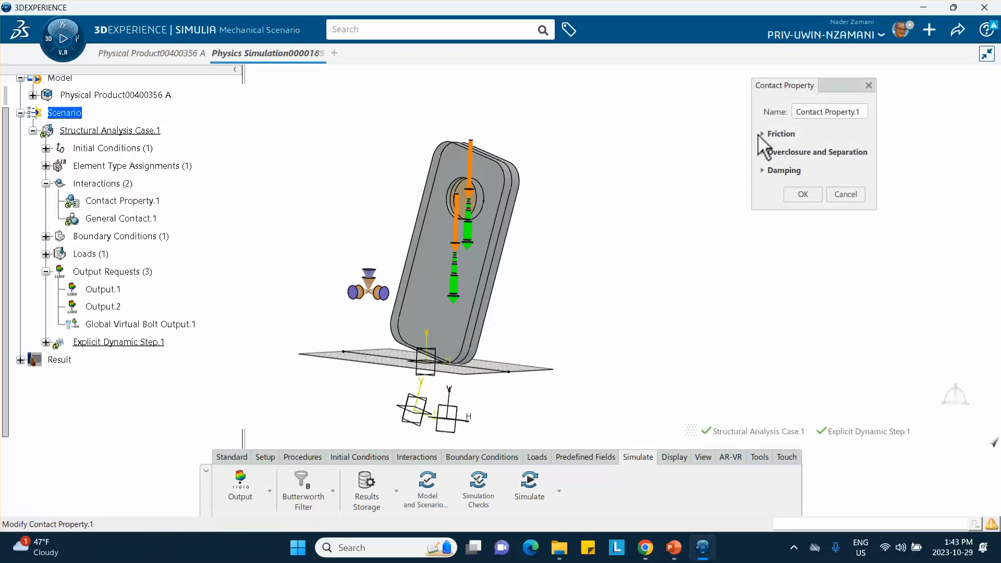
pyautogui.click(764, 133)
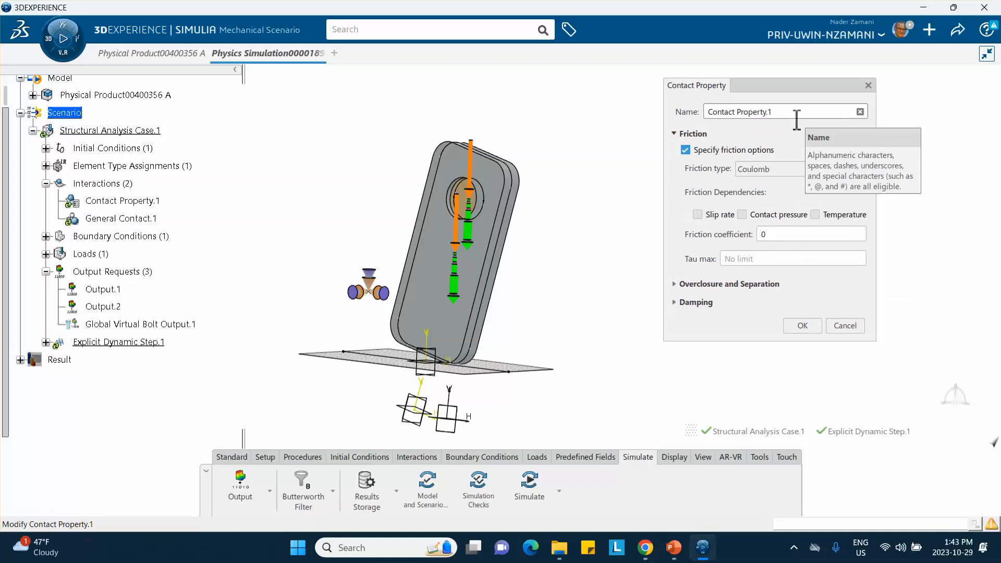
pyautogui.click(856, 169)
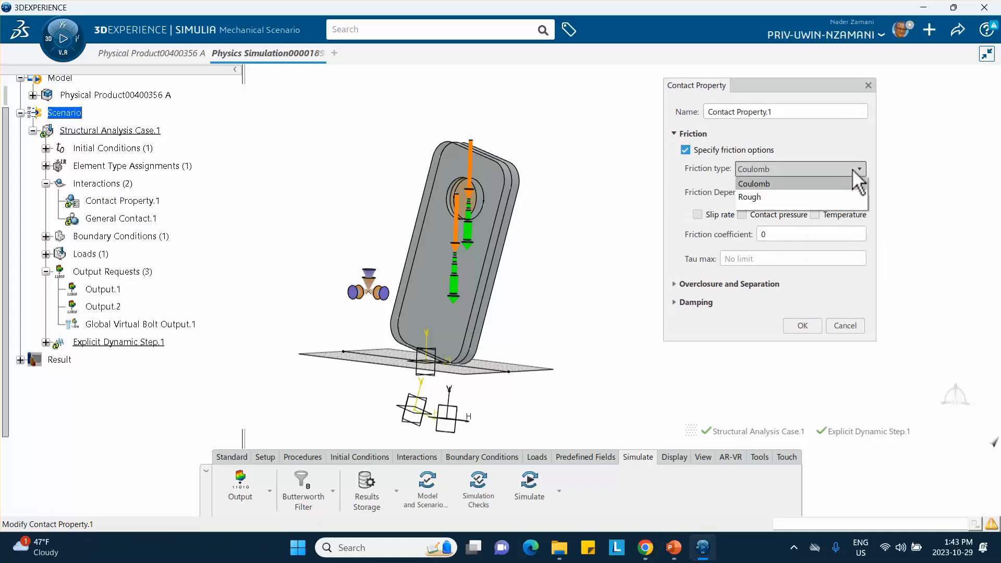
pyautogui.click(878, 141)
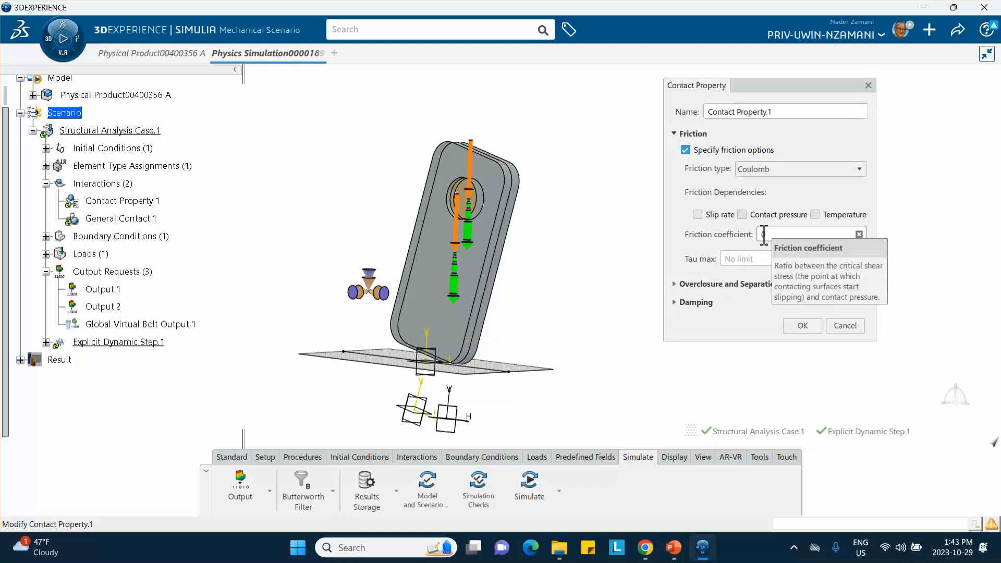
pyautogui.click(803, 318)
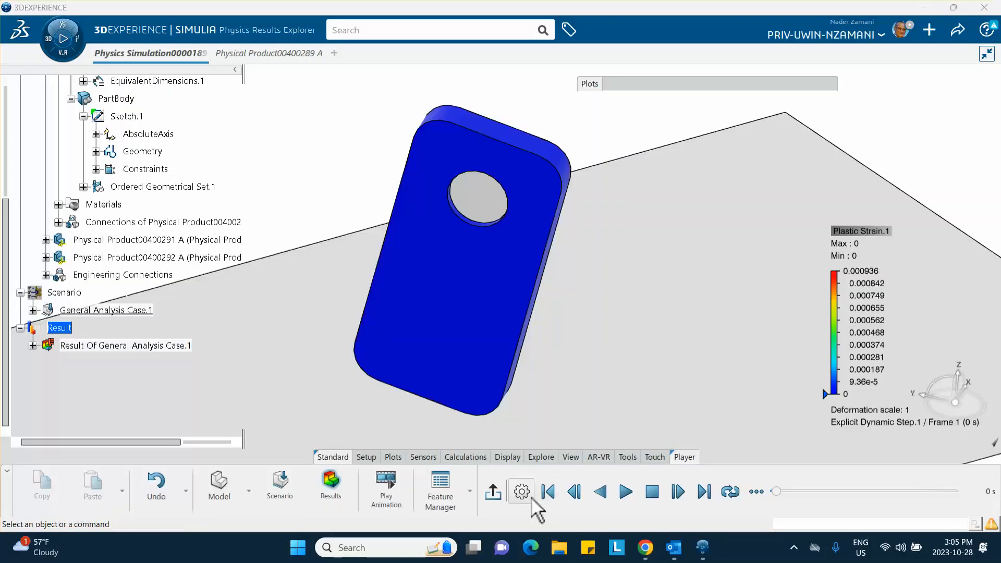
# Play the Plastic Strain.1 animation of the General Analysis Case.1 result and expand the Plots dialog.
pyautogui.click(625, 492)
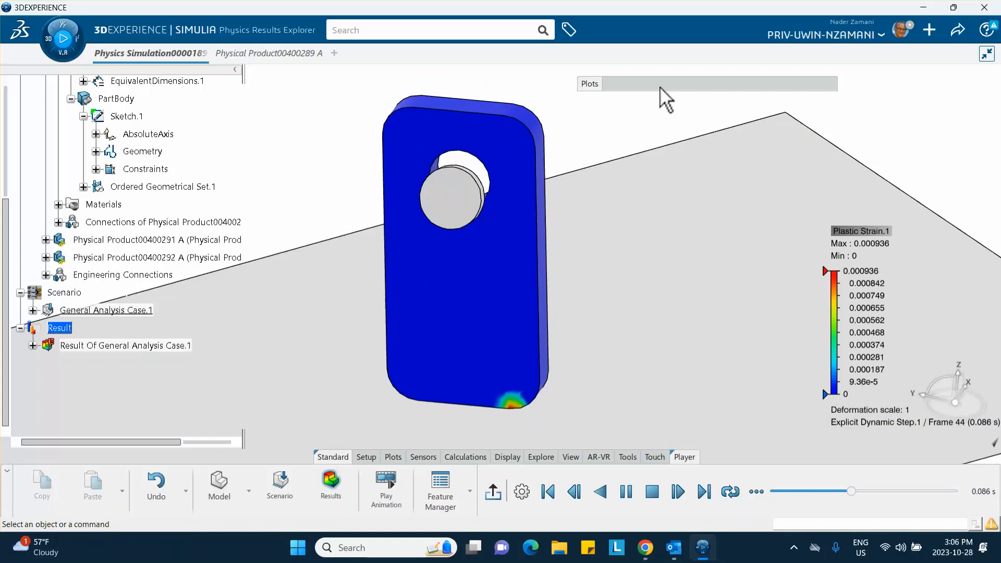
pyautogui.click(665, 99)
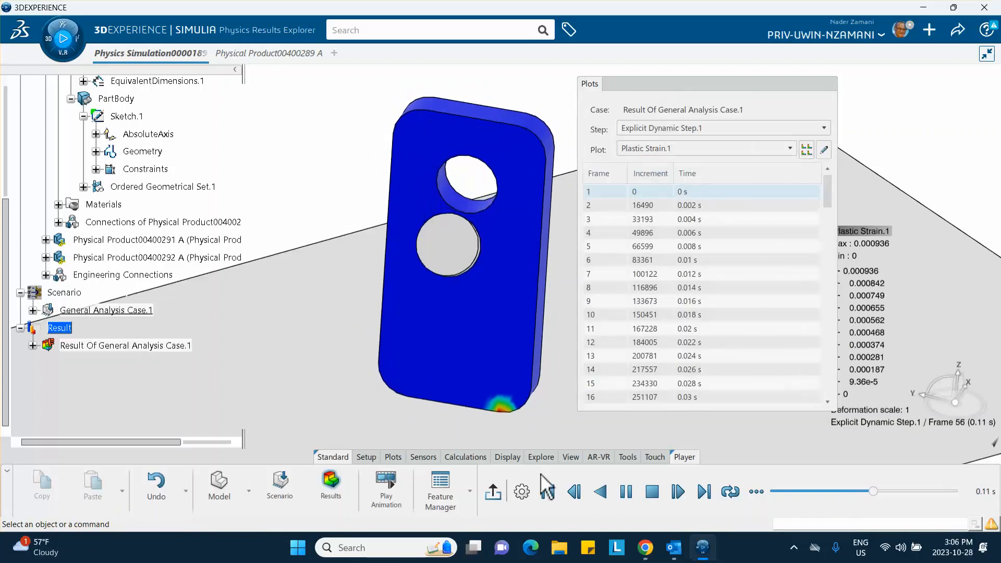
# Rewind the Plastic Strain.1 animation to its first frame and switch the displayed plot to Displacement.1.
pyautogui.click(545, 494)
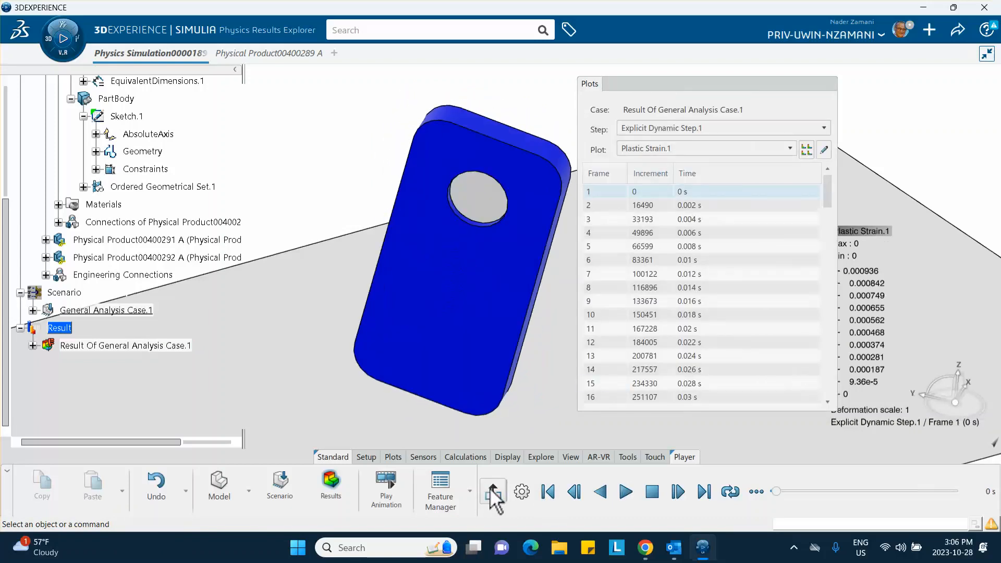
pyautogui.click(656, 149)
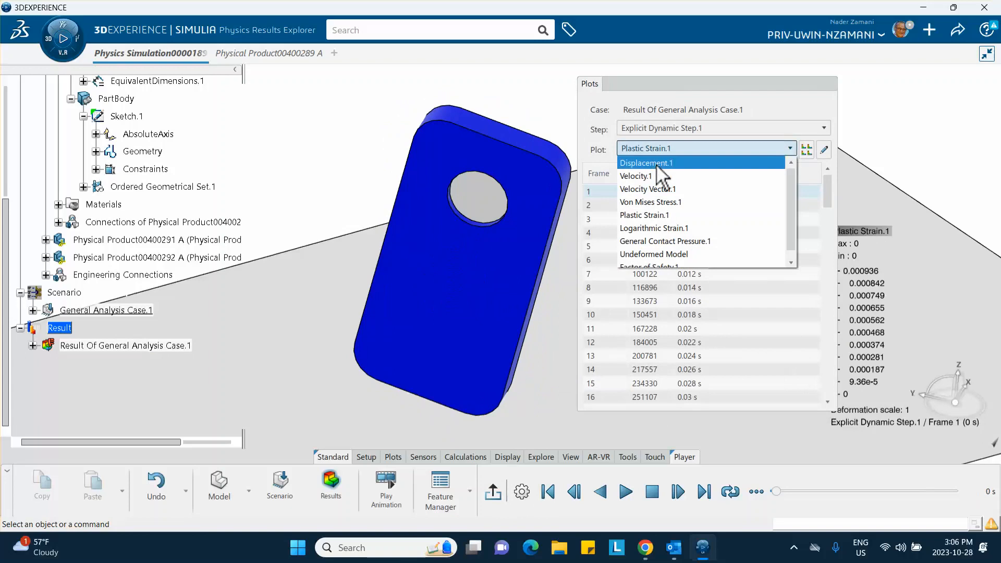
pyautogui.click(658, 166)
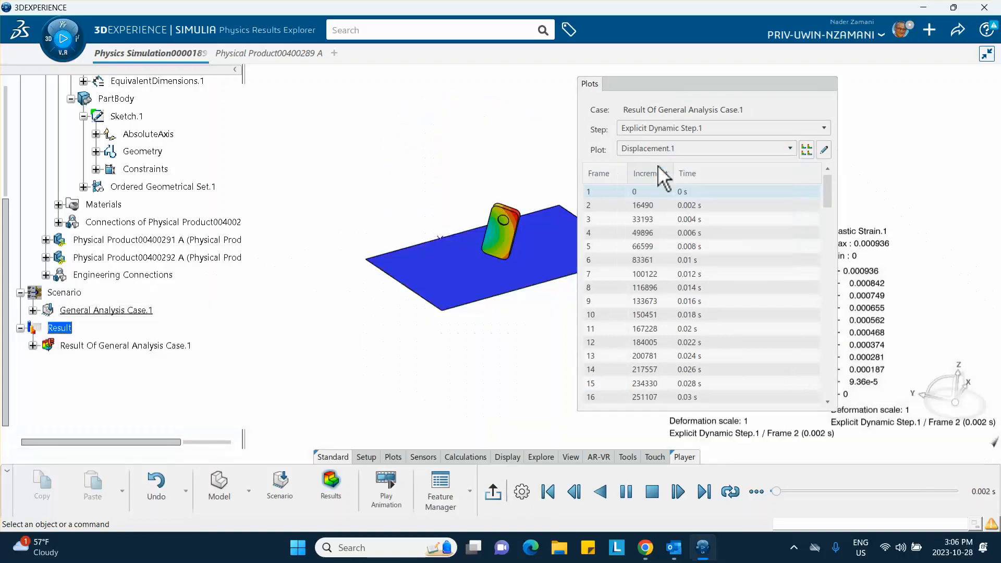
pyautogui.moveTo(534, 295); pyautogui.dragTo(494, 227, button='middle')
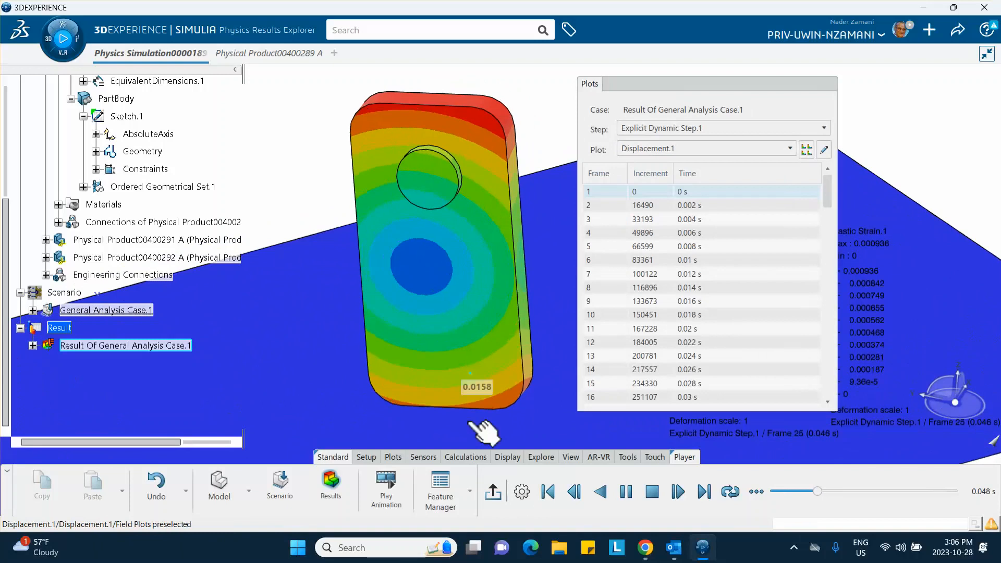
# Rewind the displacement animation to its first frame, then replay the phone drop and exit the animation player.
pyautogui.click(547, 491)
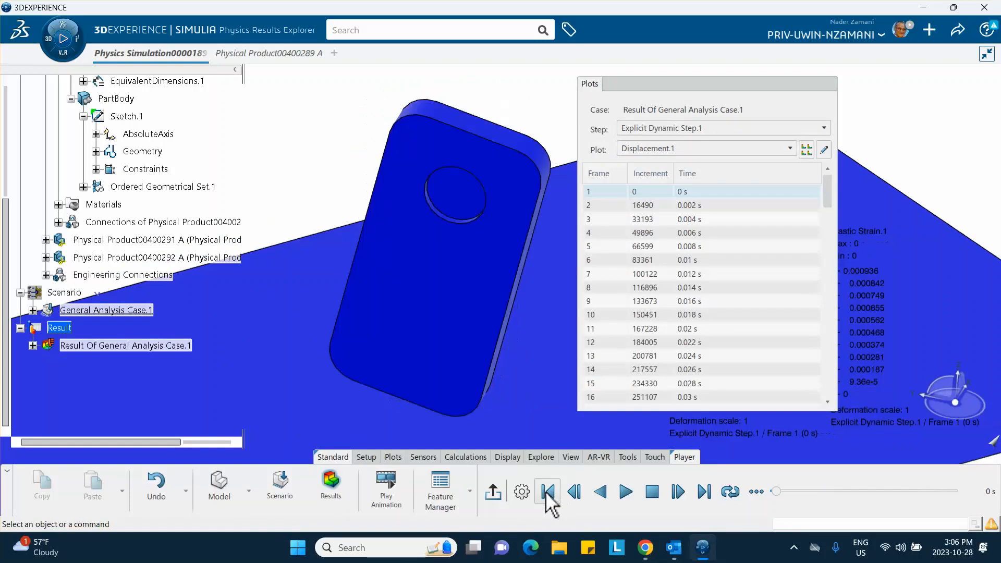
pyautogui.click(495, 495)
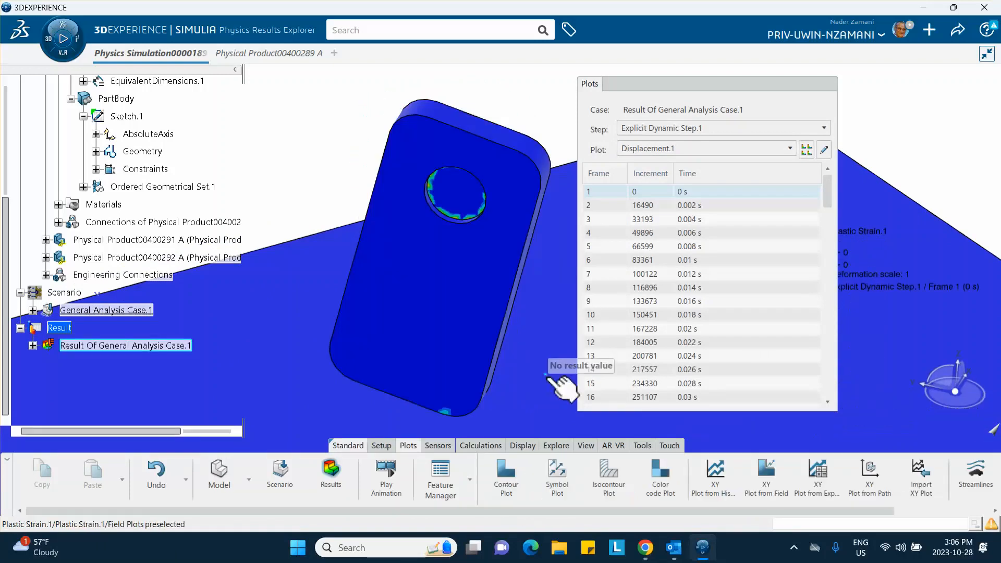
pyautogui.click(386, 476)
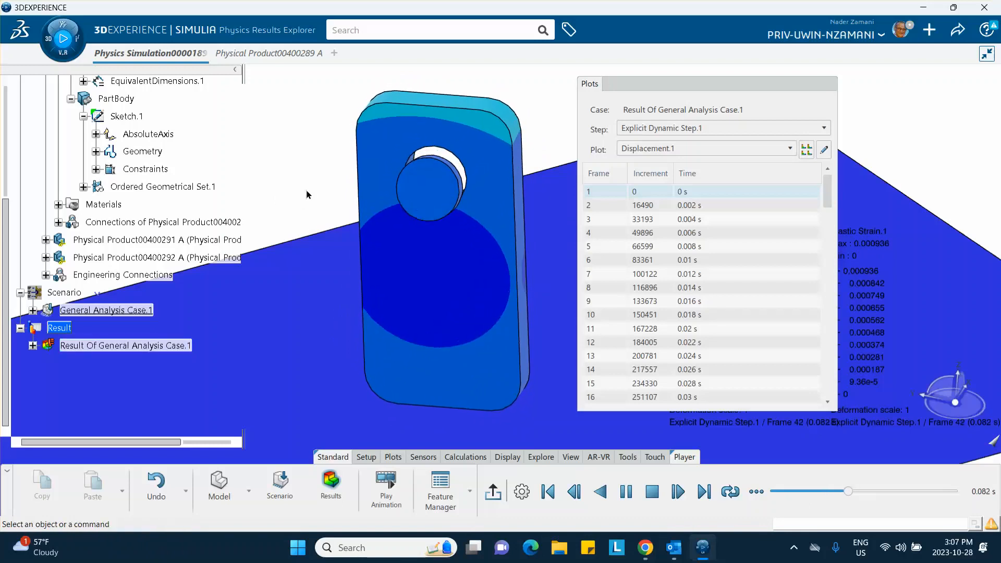
pyautogui.click(494, 492)
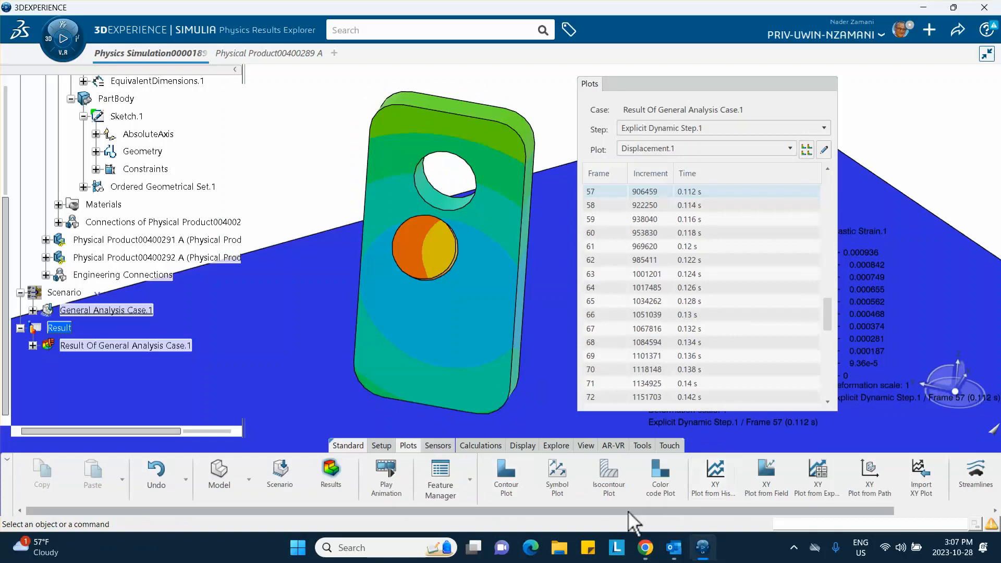